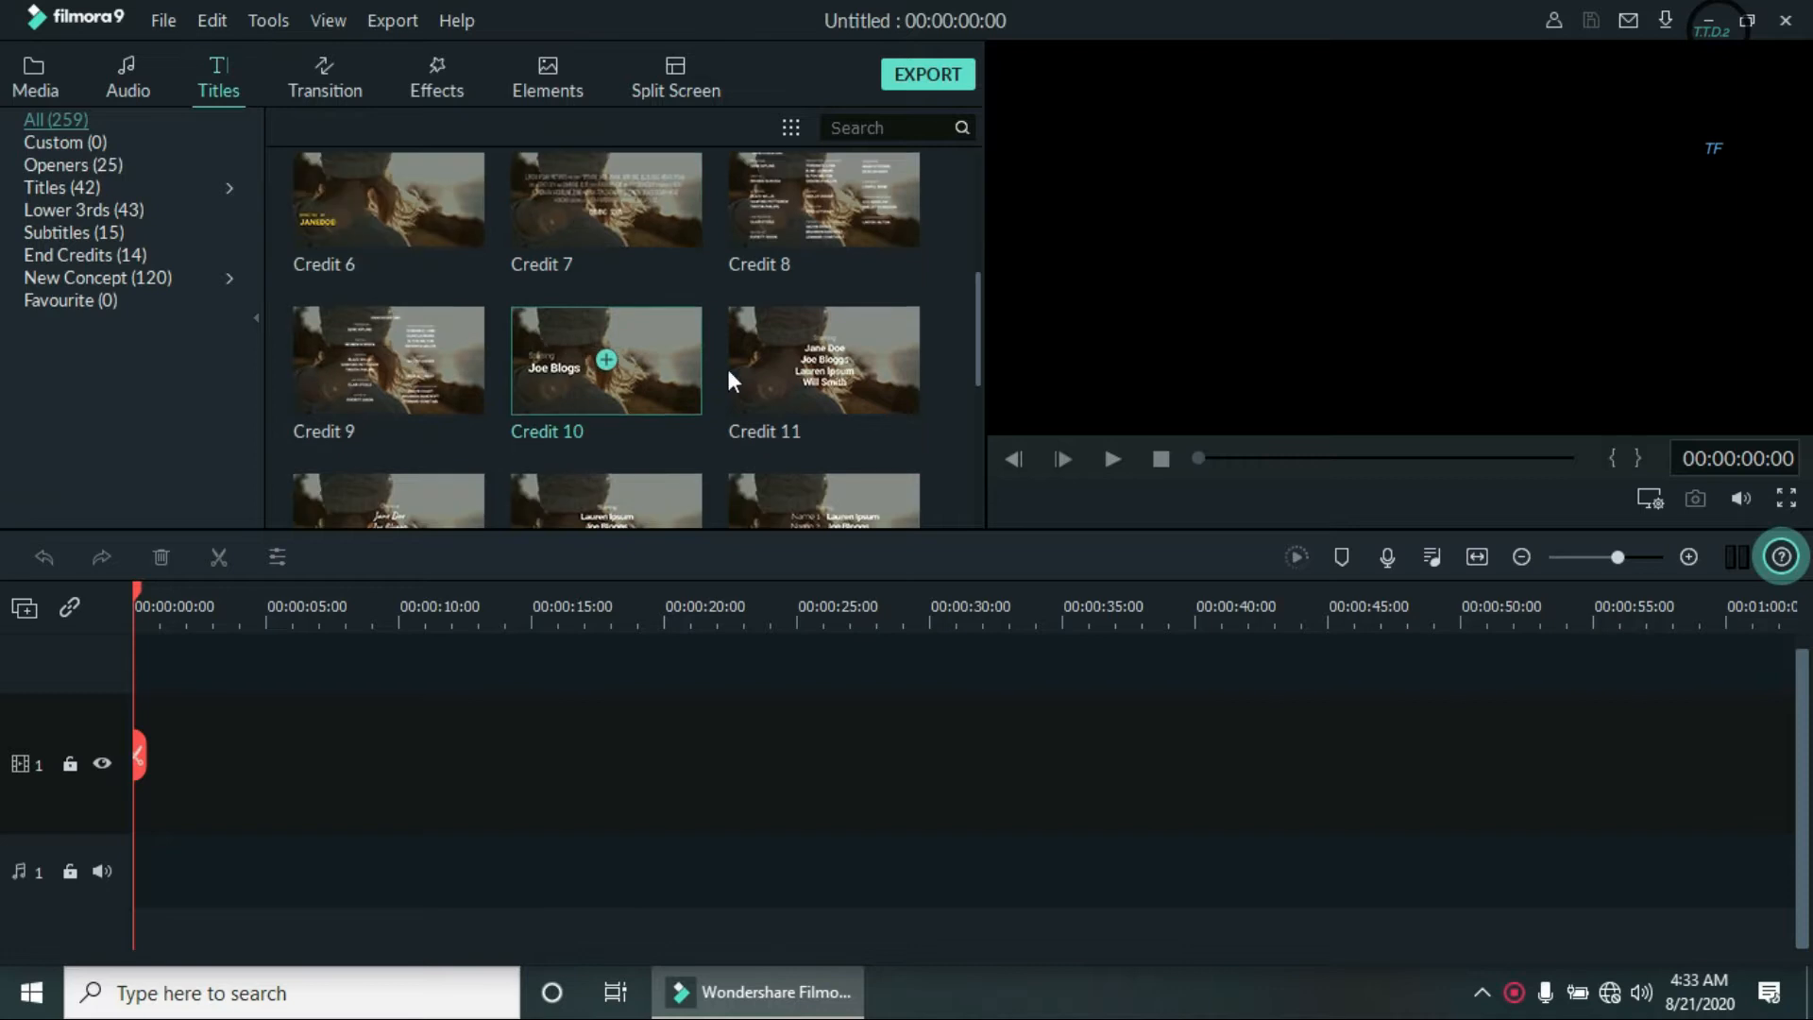
- Add the New Title 39 template to the start of the video track and preview it from the beginning
scroll(566, 387, "down", 3)
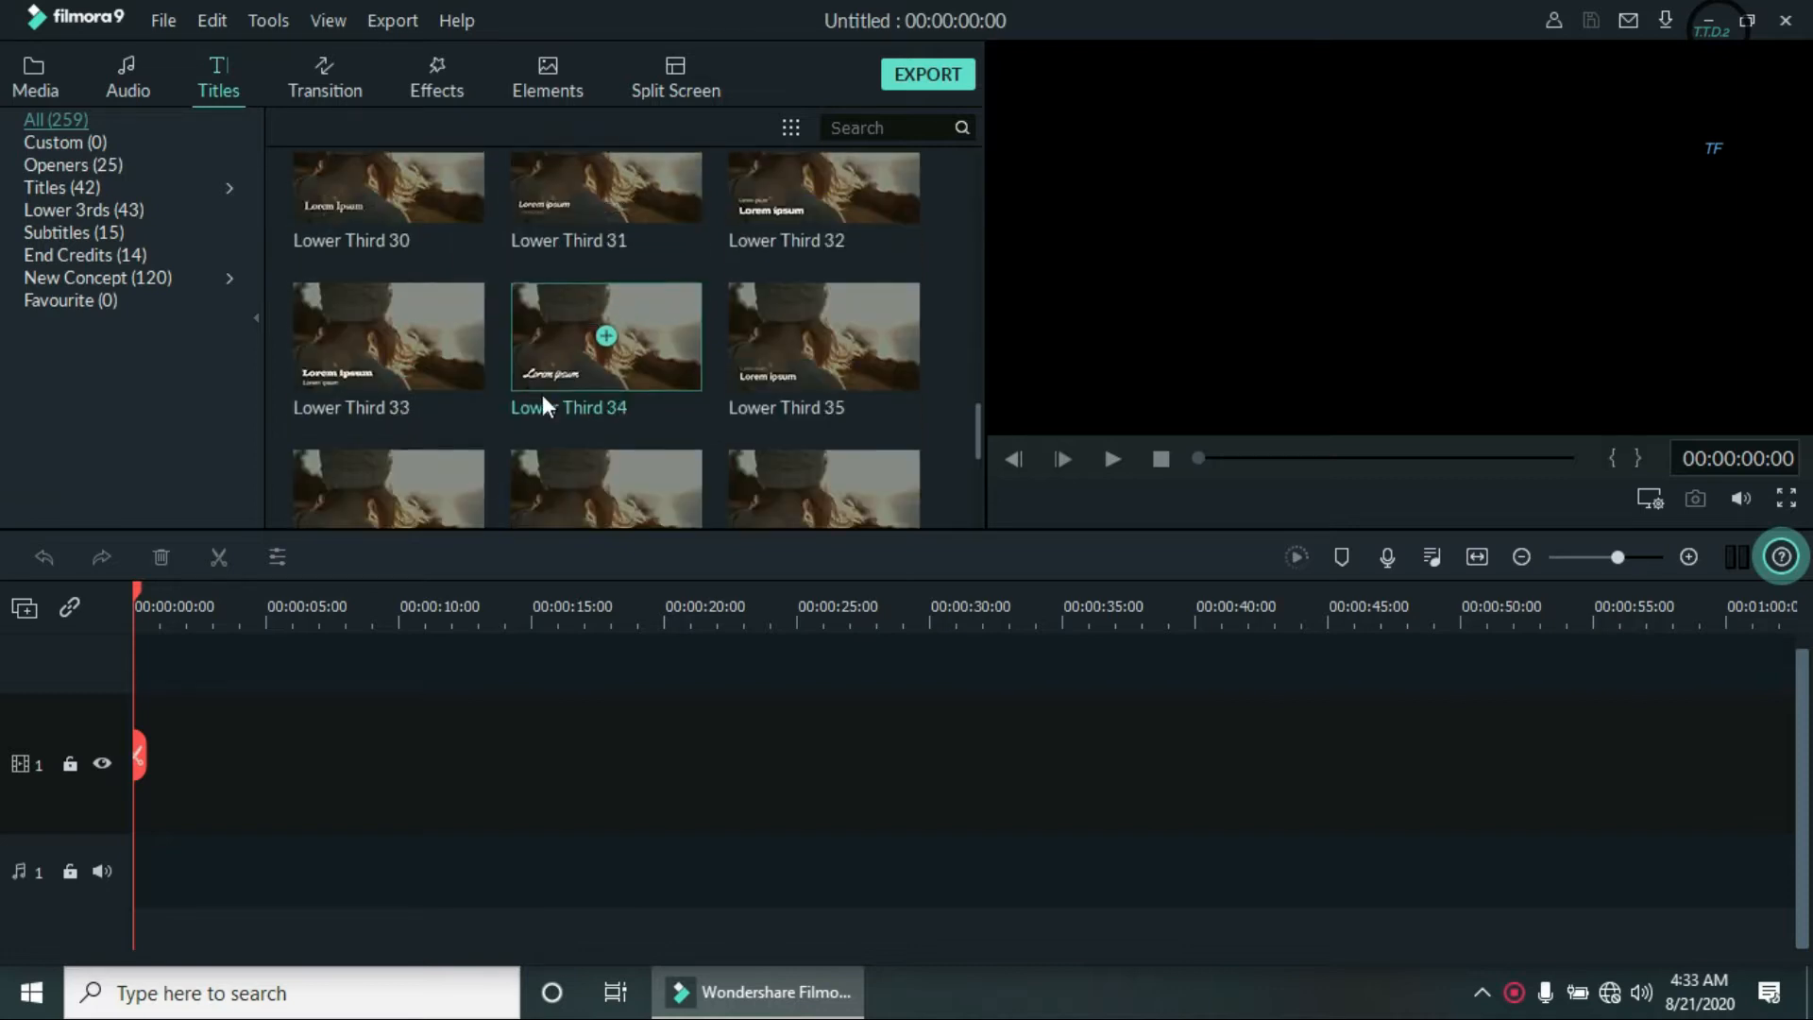
scroll(451, 383, "up", 3)
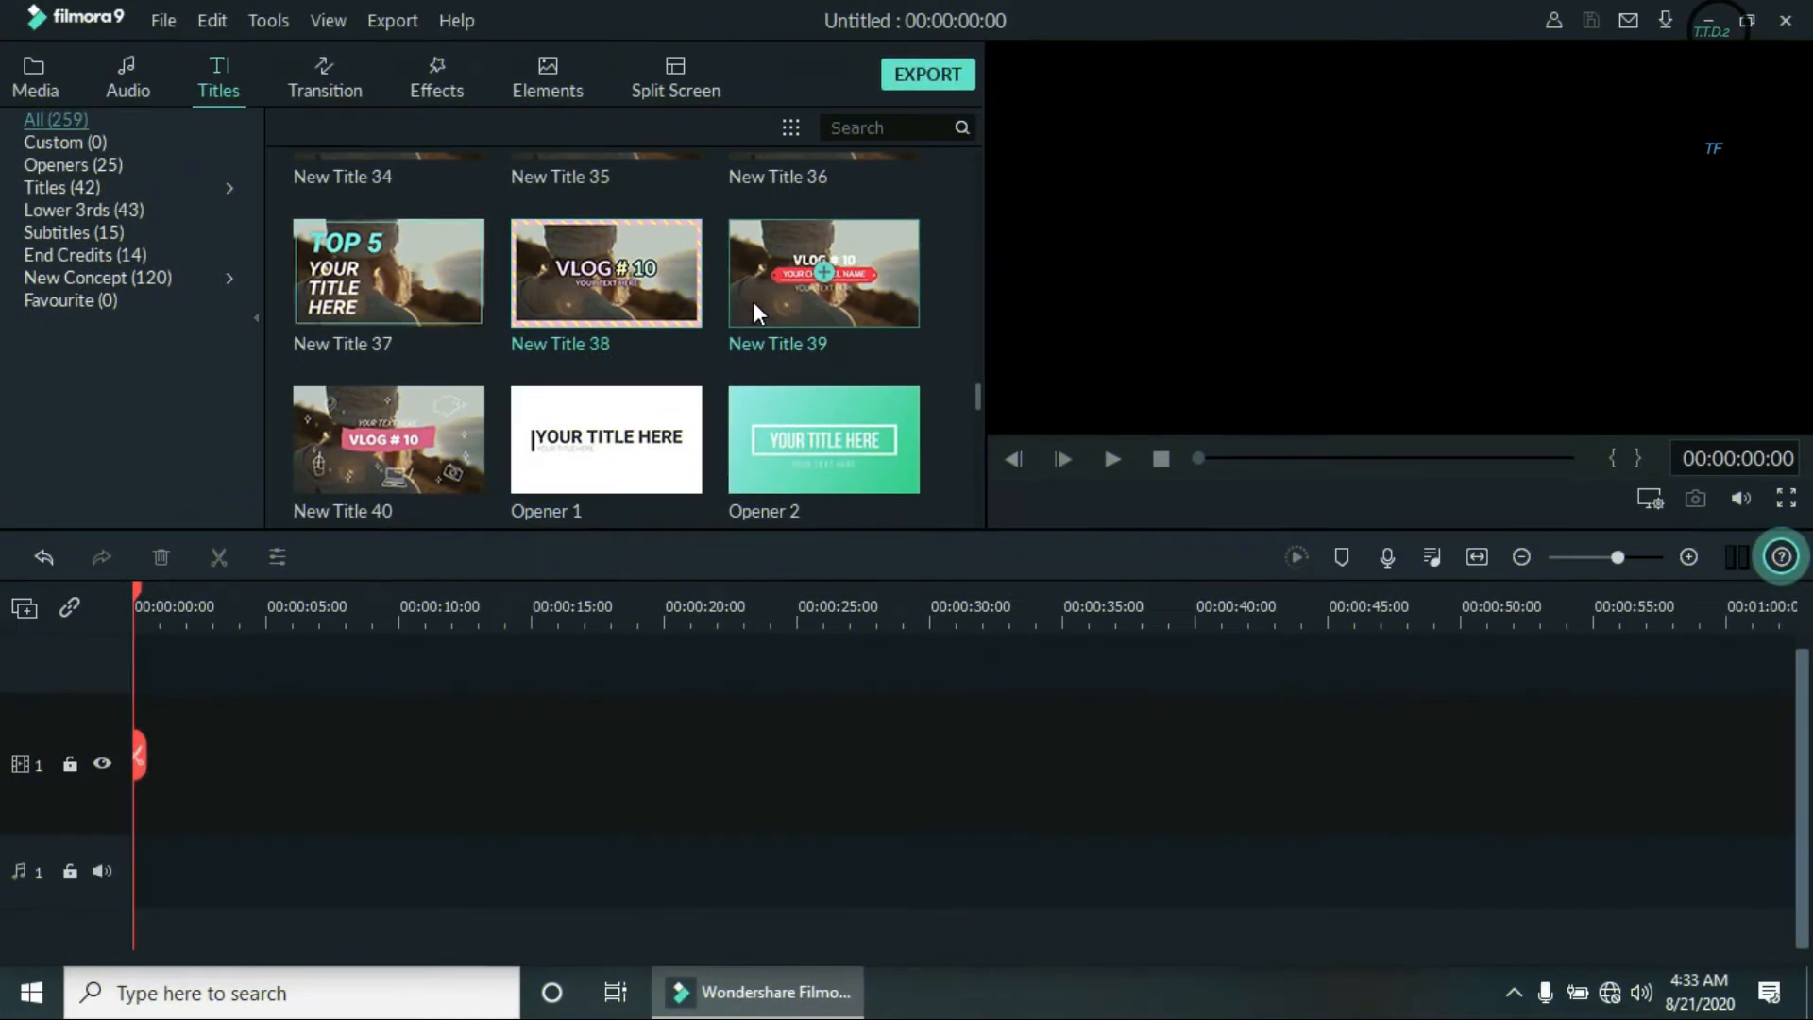
left_click_drag(756, 298, 340, 769)
left_click(1112, 459)
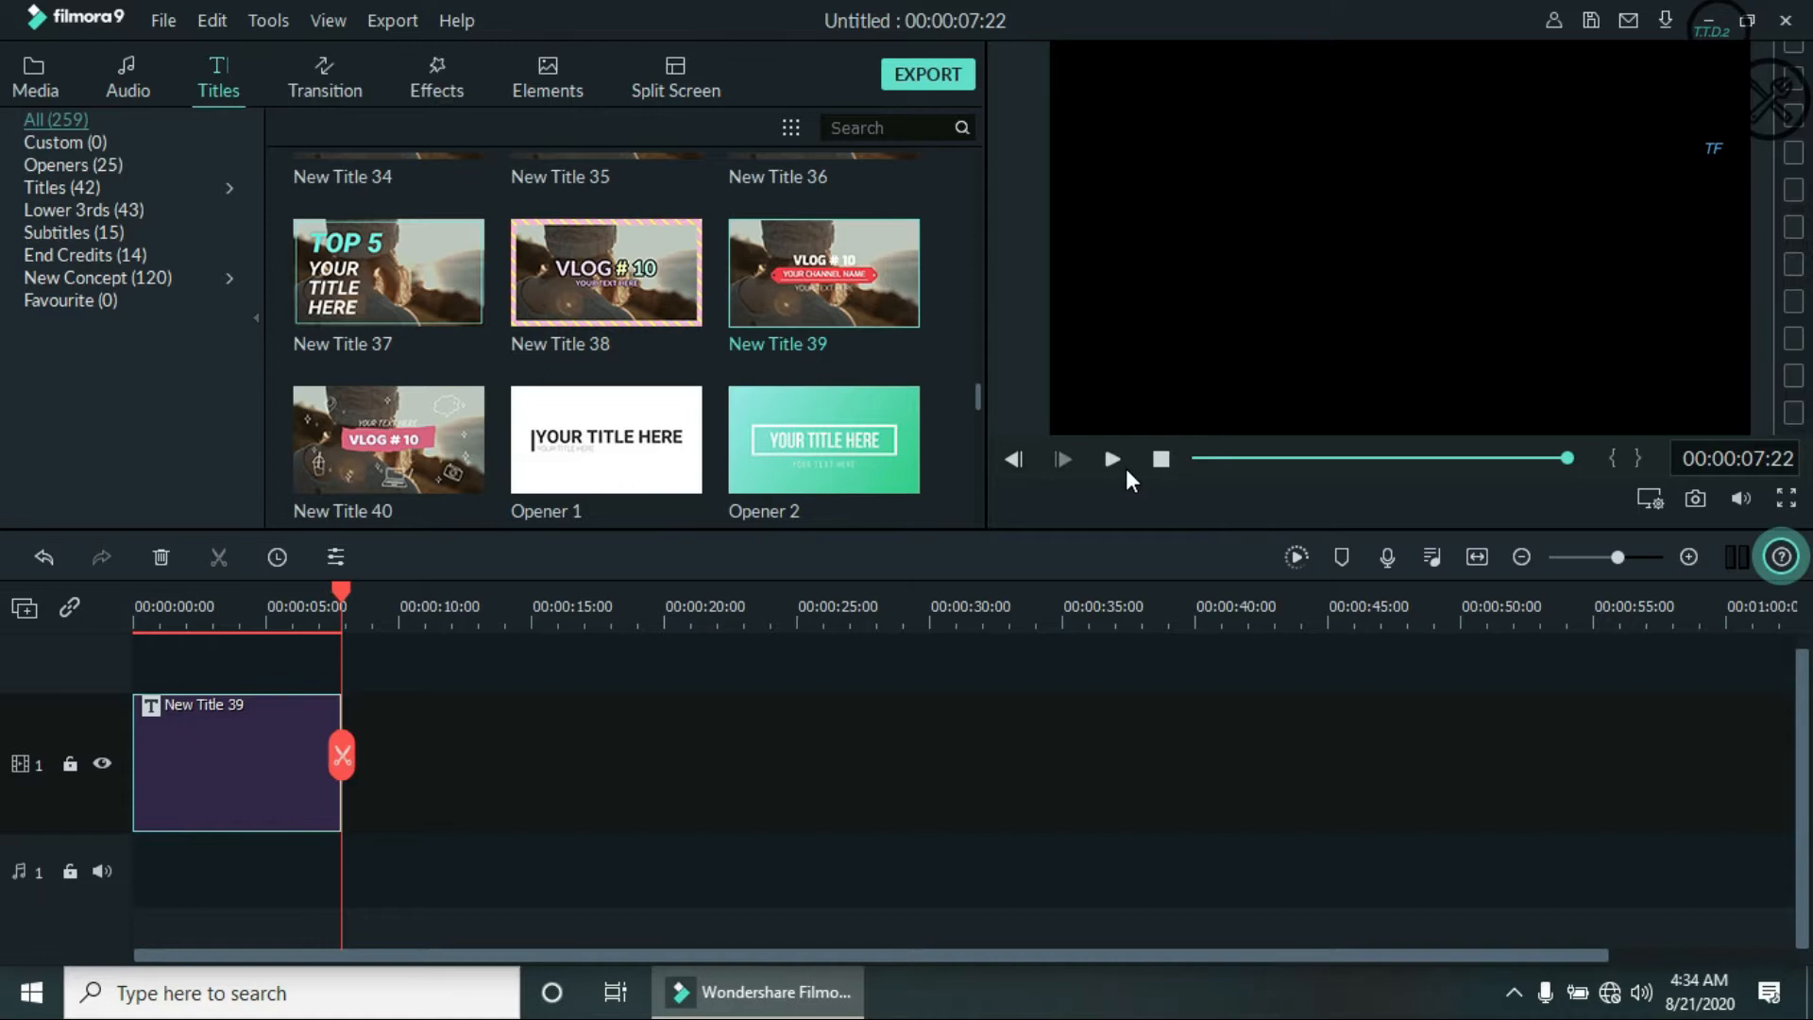
left_click_drag(349, 592, 137, 585)
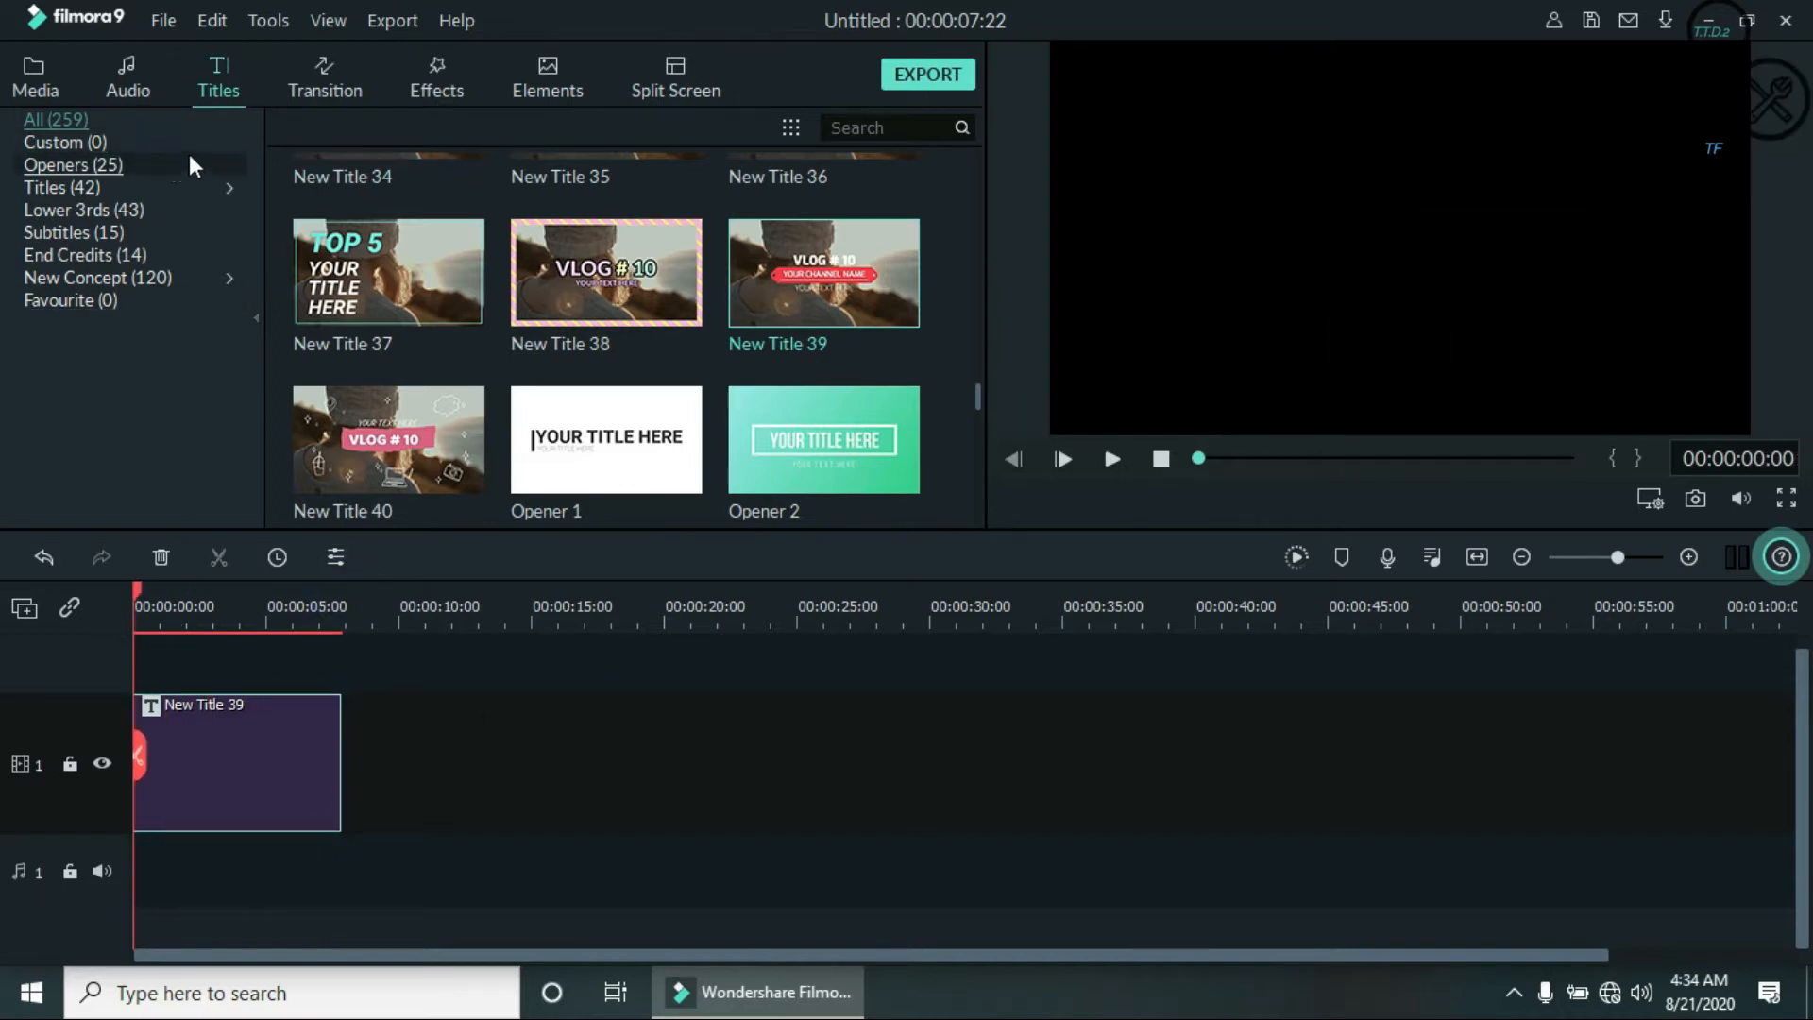
- Add the track "Living Pulse - Go Goes" to the start of the audio track and cut it at the title's end
left_click(127, 85)
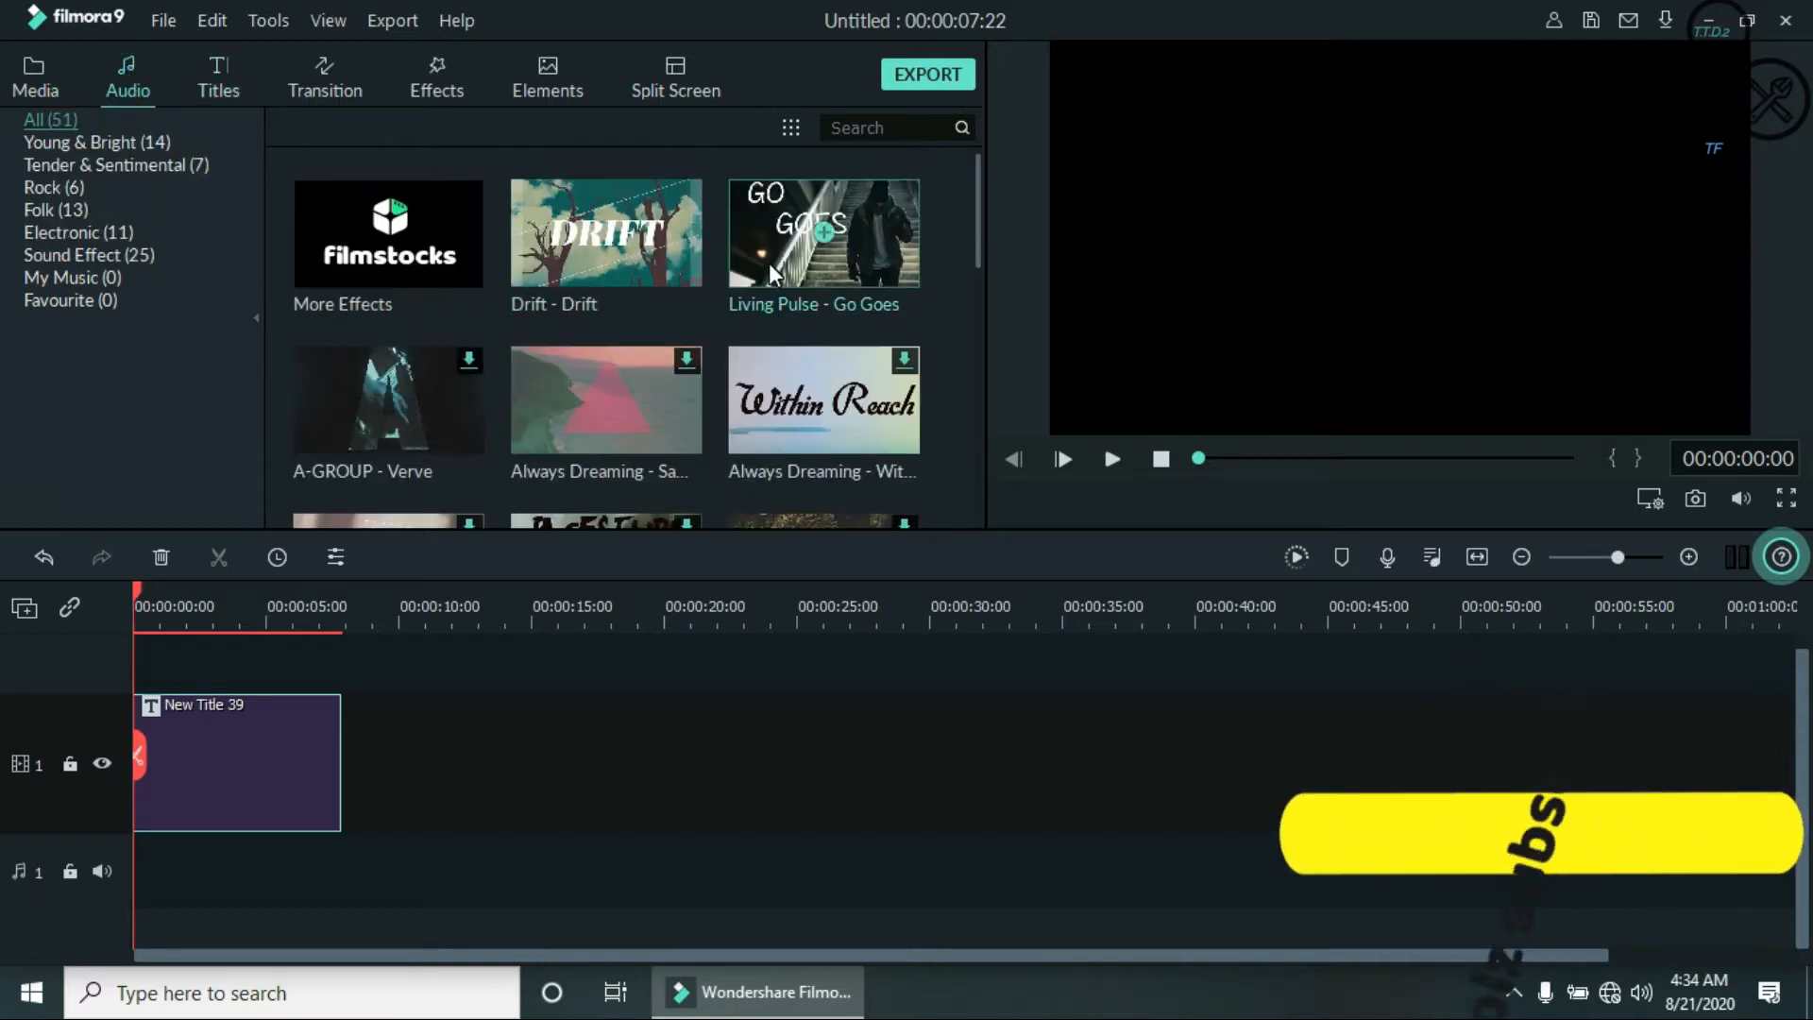
left_click_drag(841, 230, 104, 837)
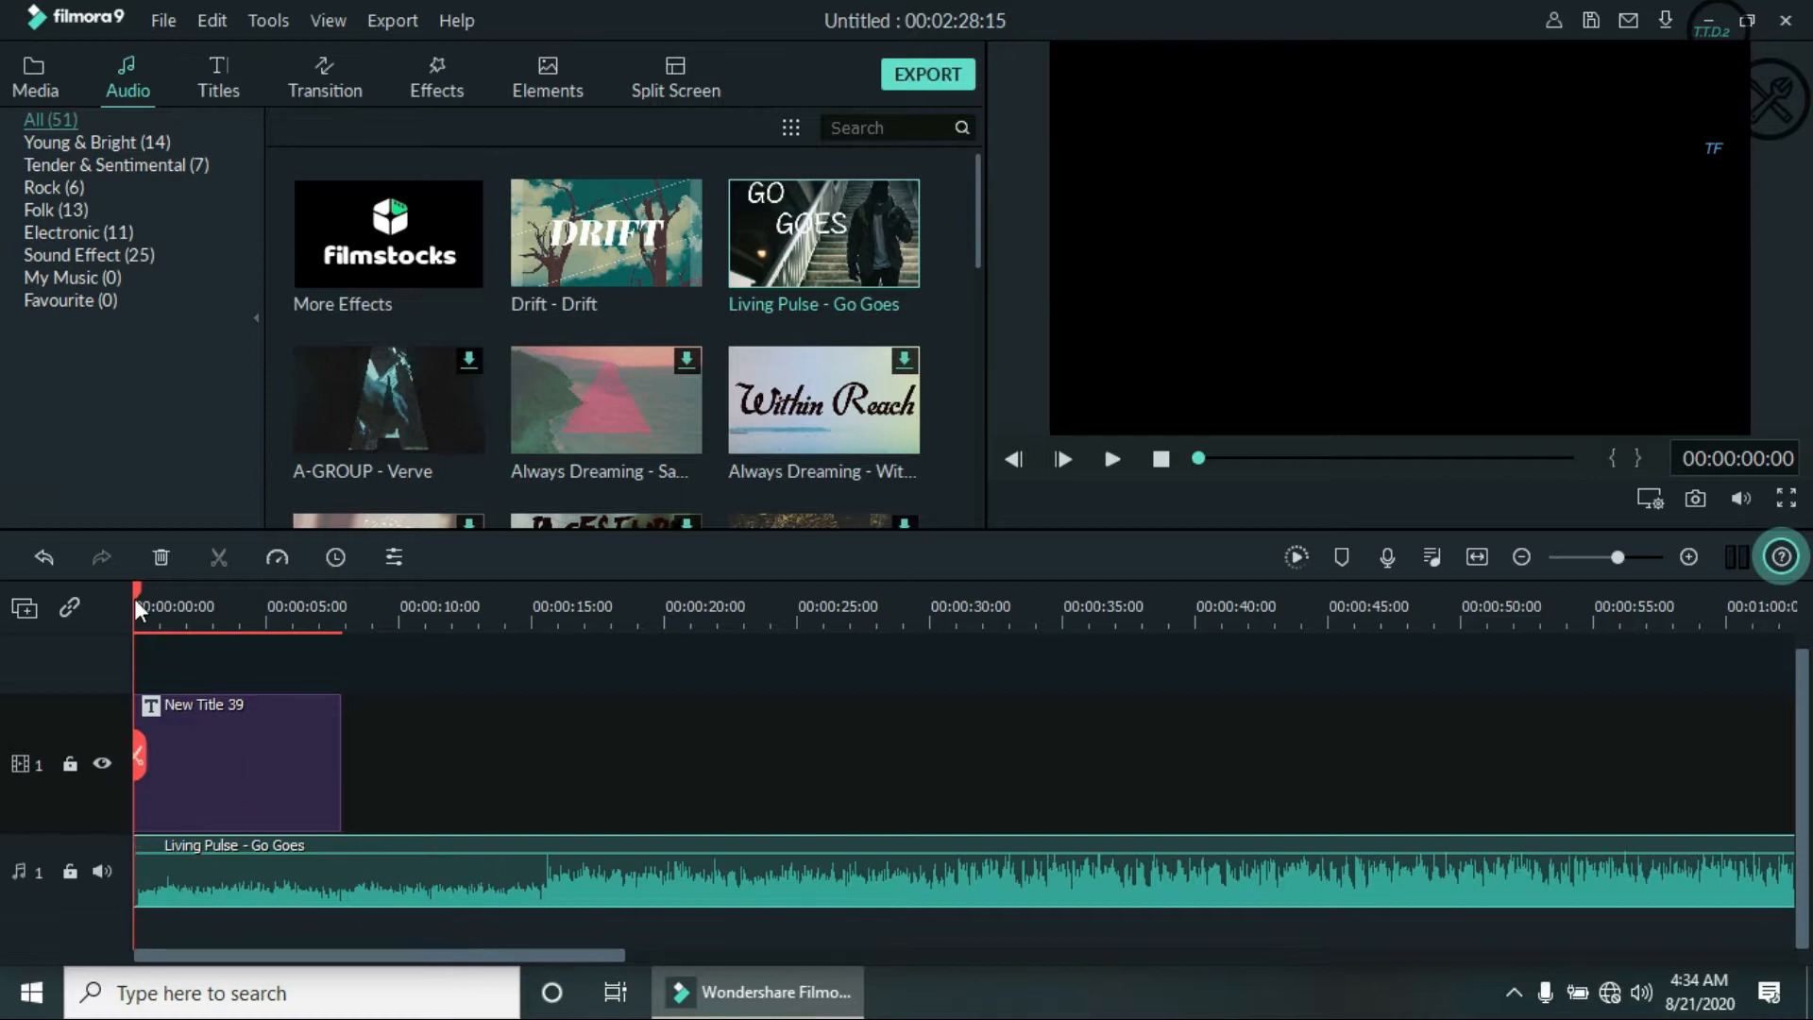
left_click_drag(137, 595, 344, 618)
left_click(340, 756)
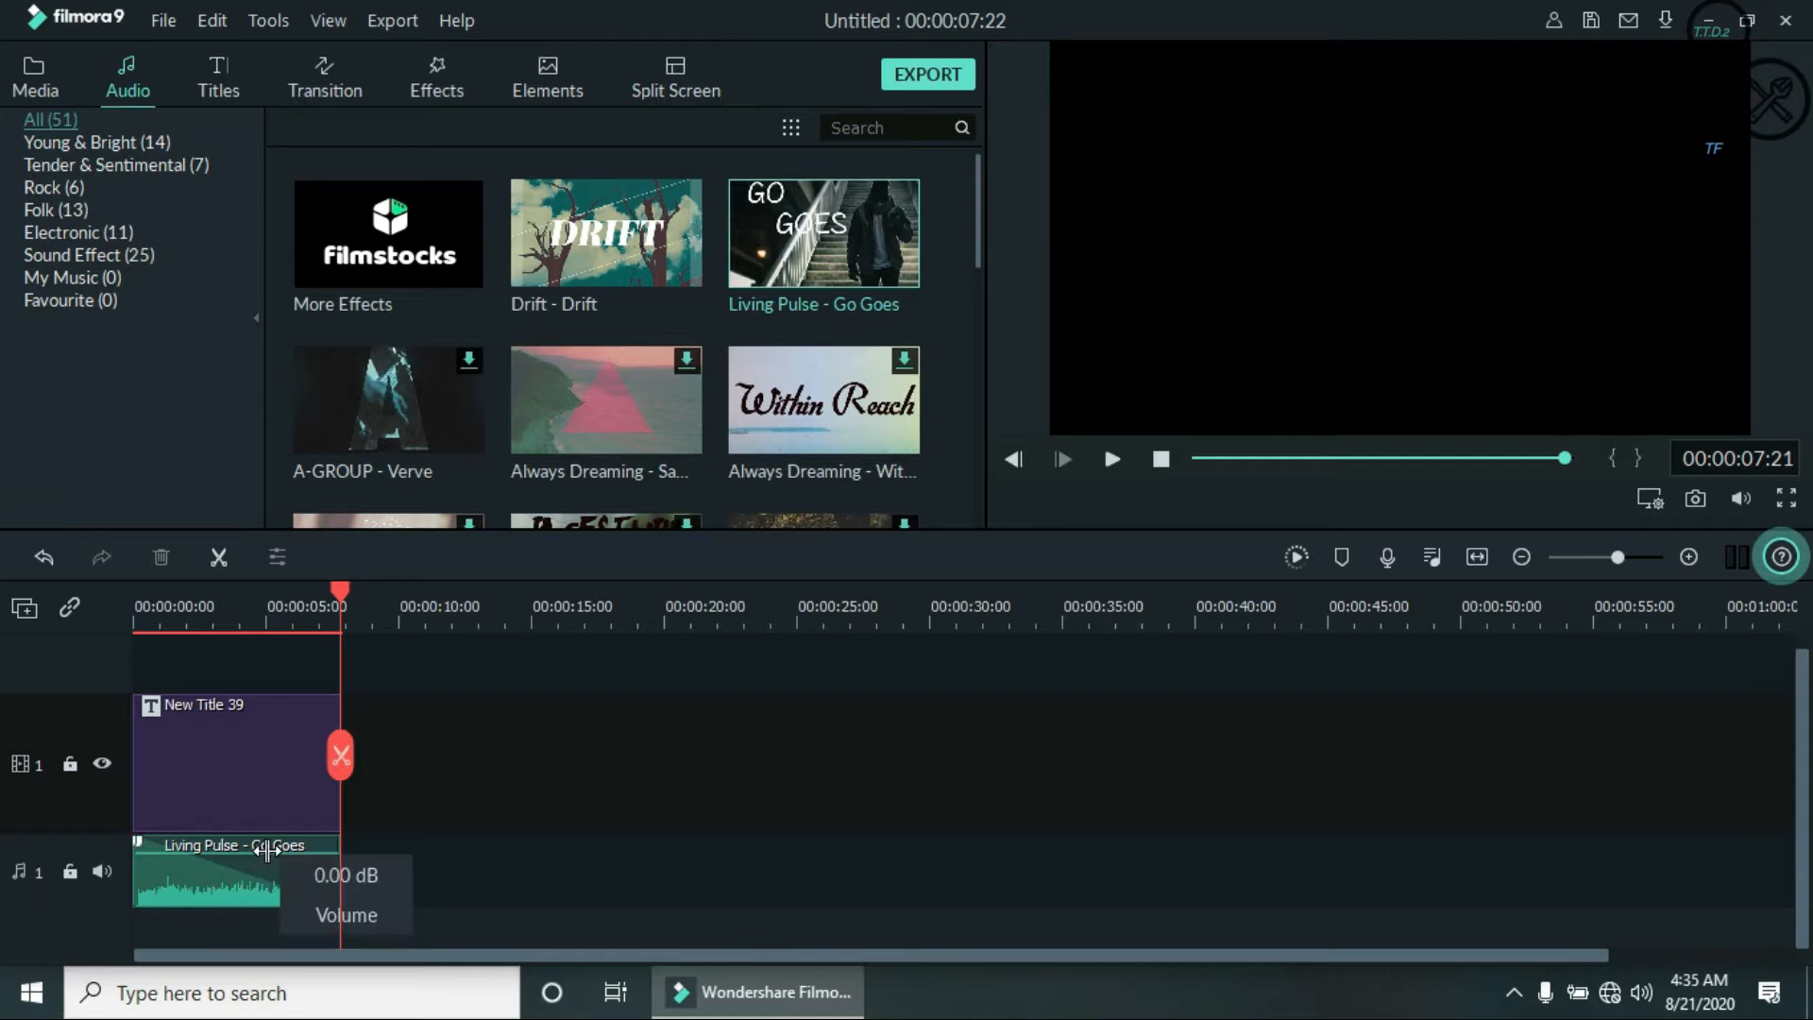
- Lower the volume of the music clip and play the result from the start
left_click_drag(271, 853, 268, 869)
left_click_drag(341, 605, 134, 604)
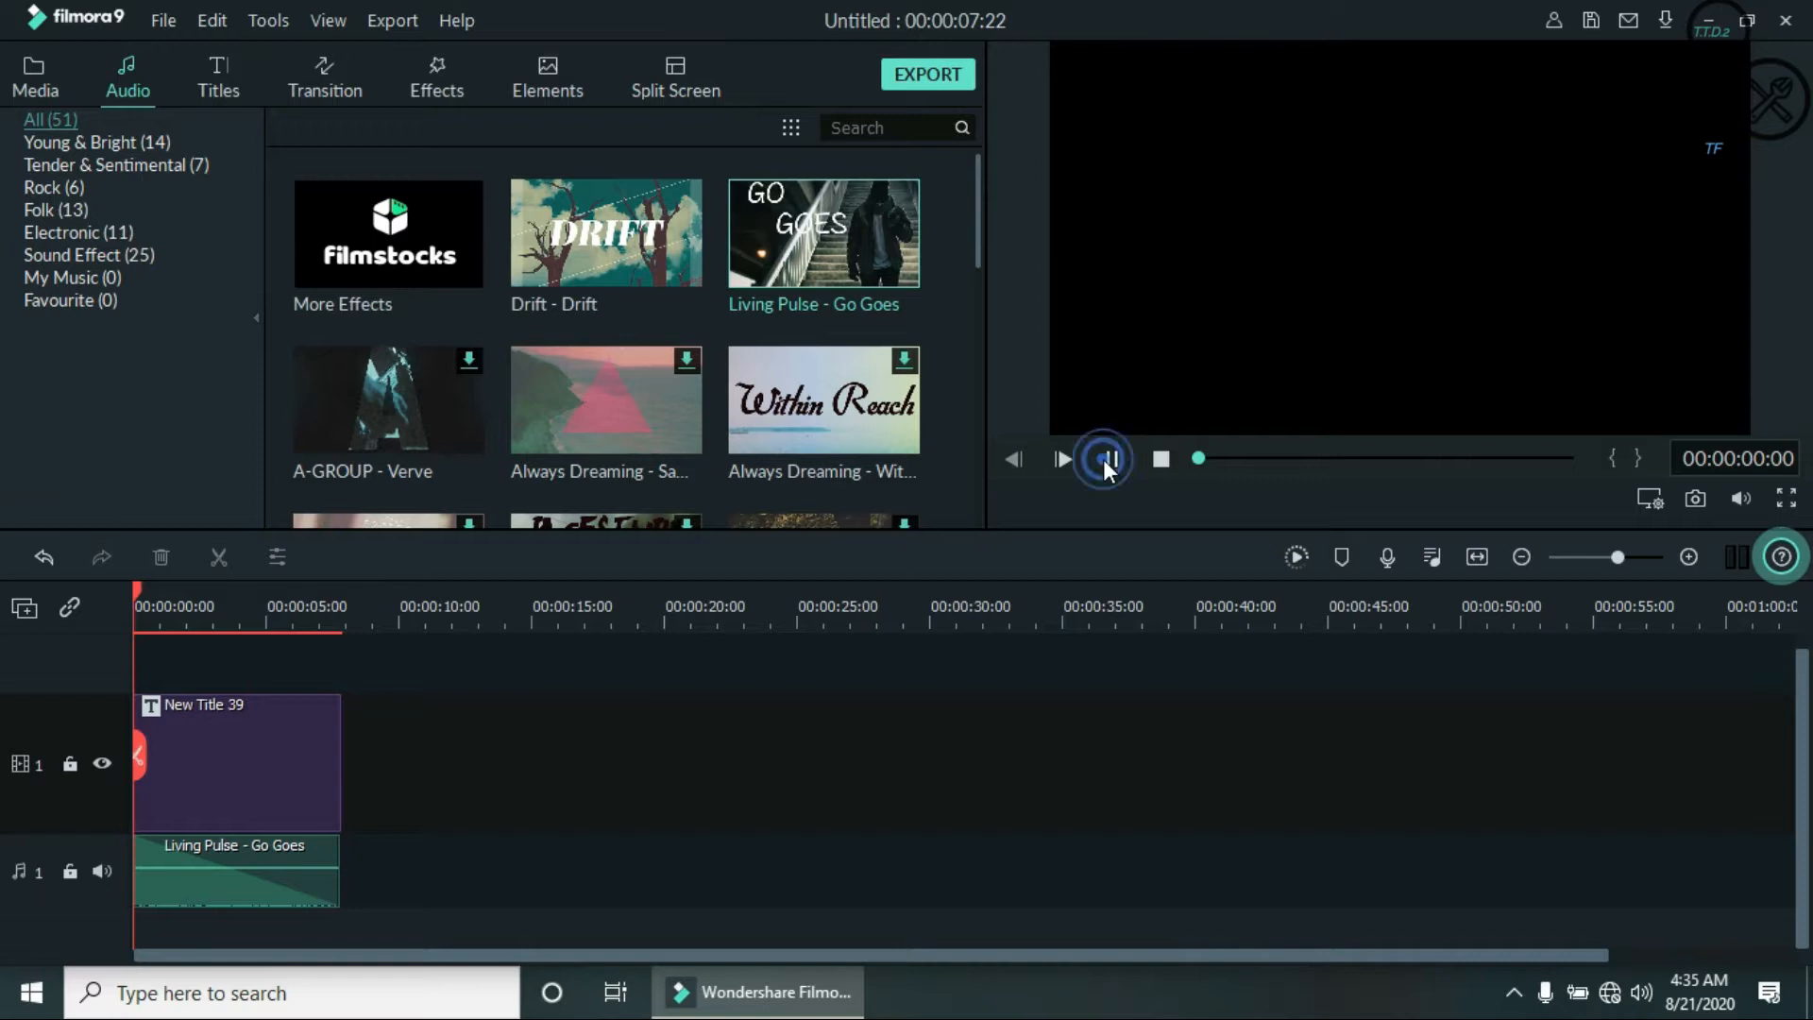
left_click(1109, 461)
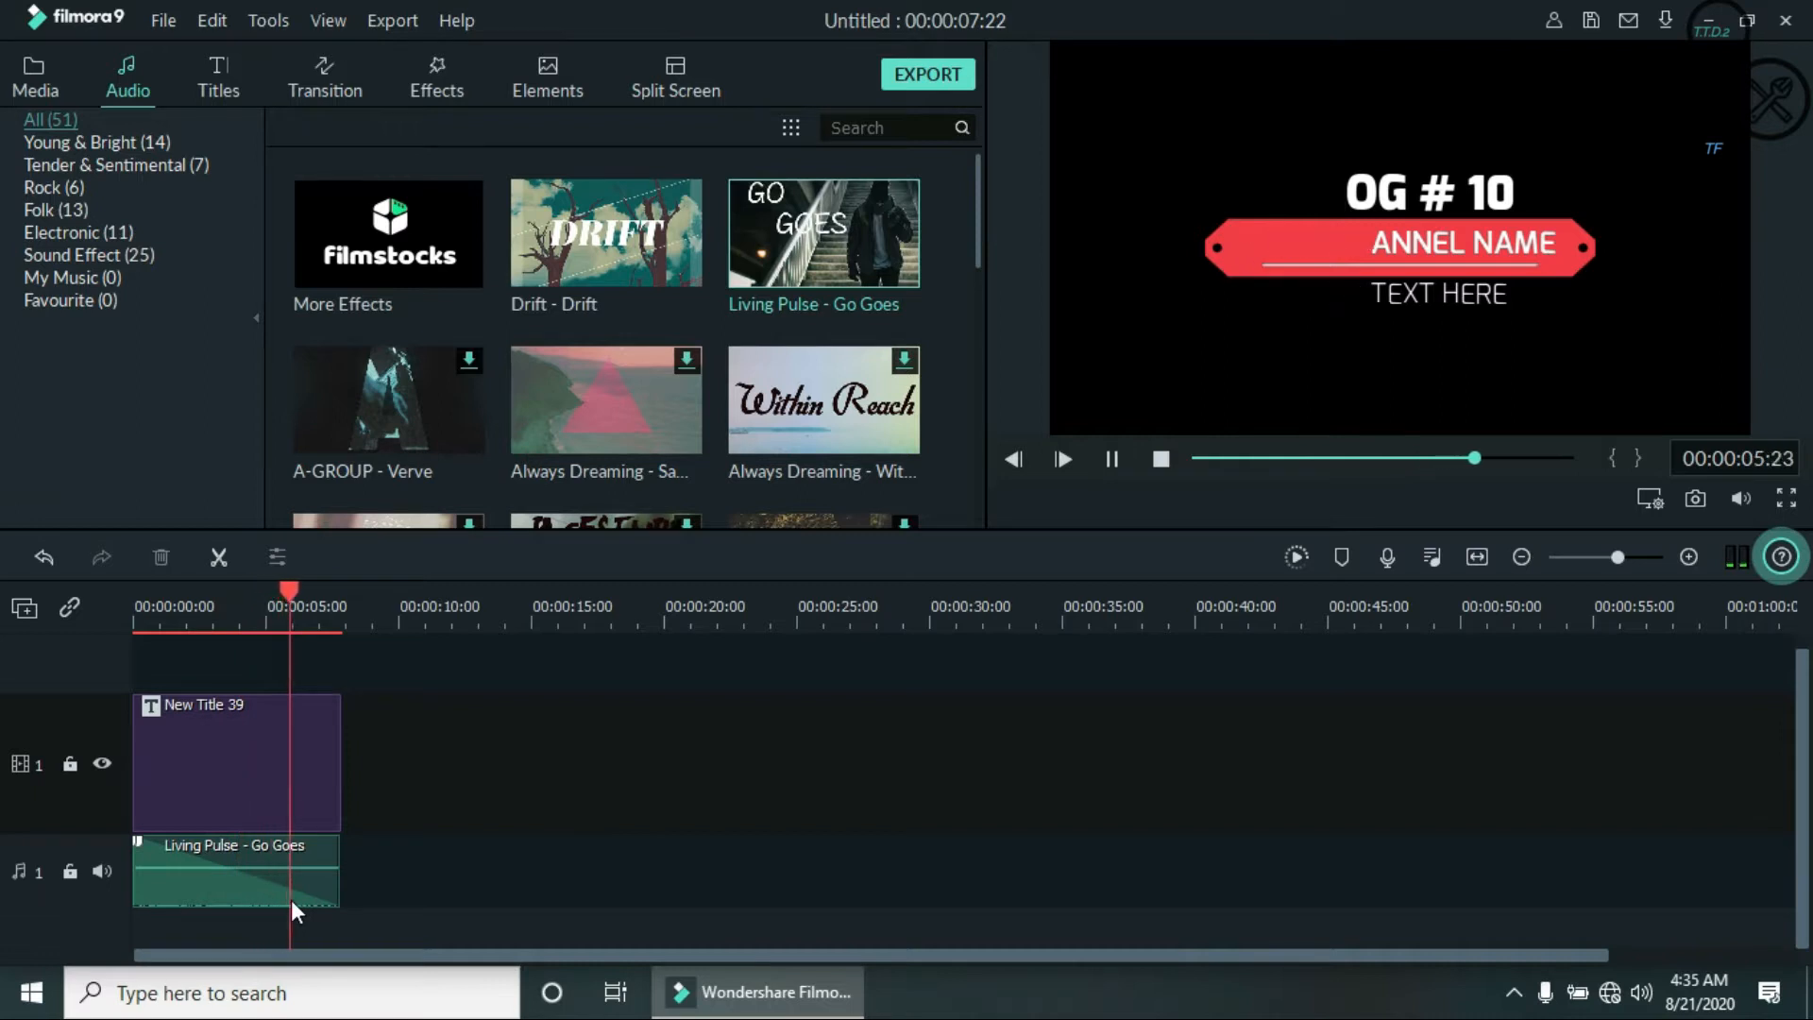
- Raise the music clip's volume to about 9.45 dB, then play it back and return to the start
left_click(168, 869)
left_click_drag(168, 869, 172, 850)
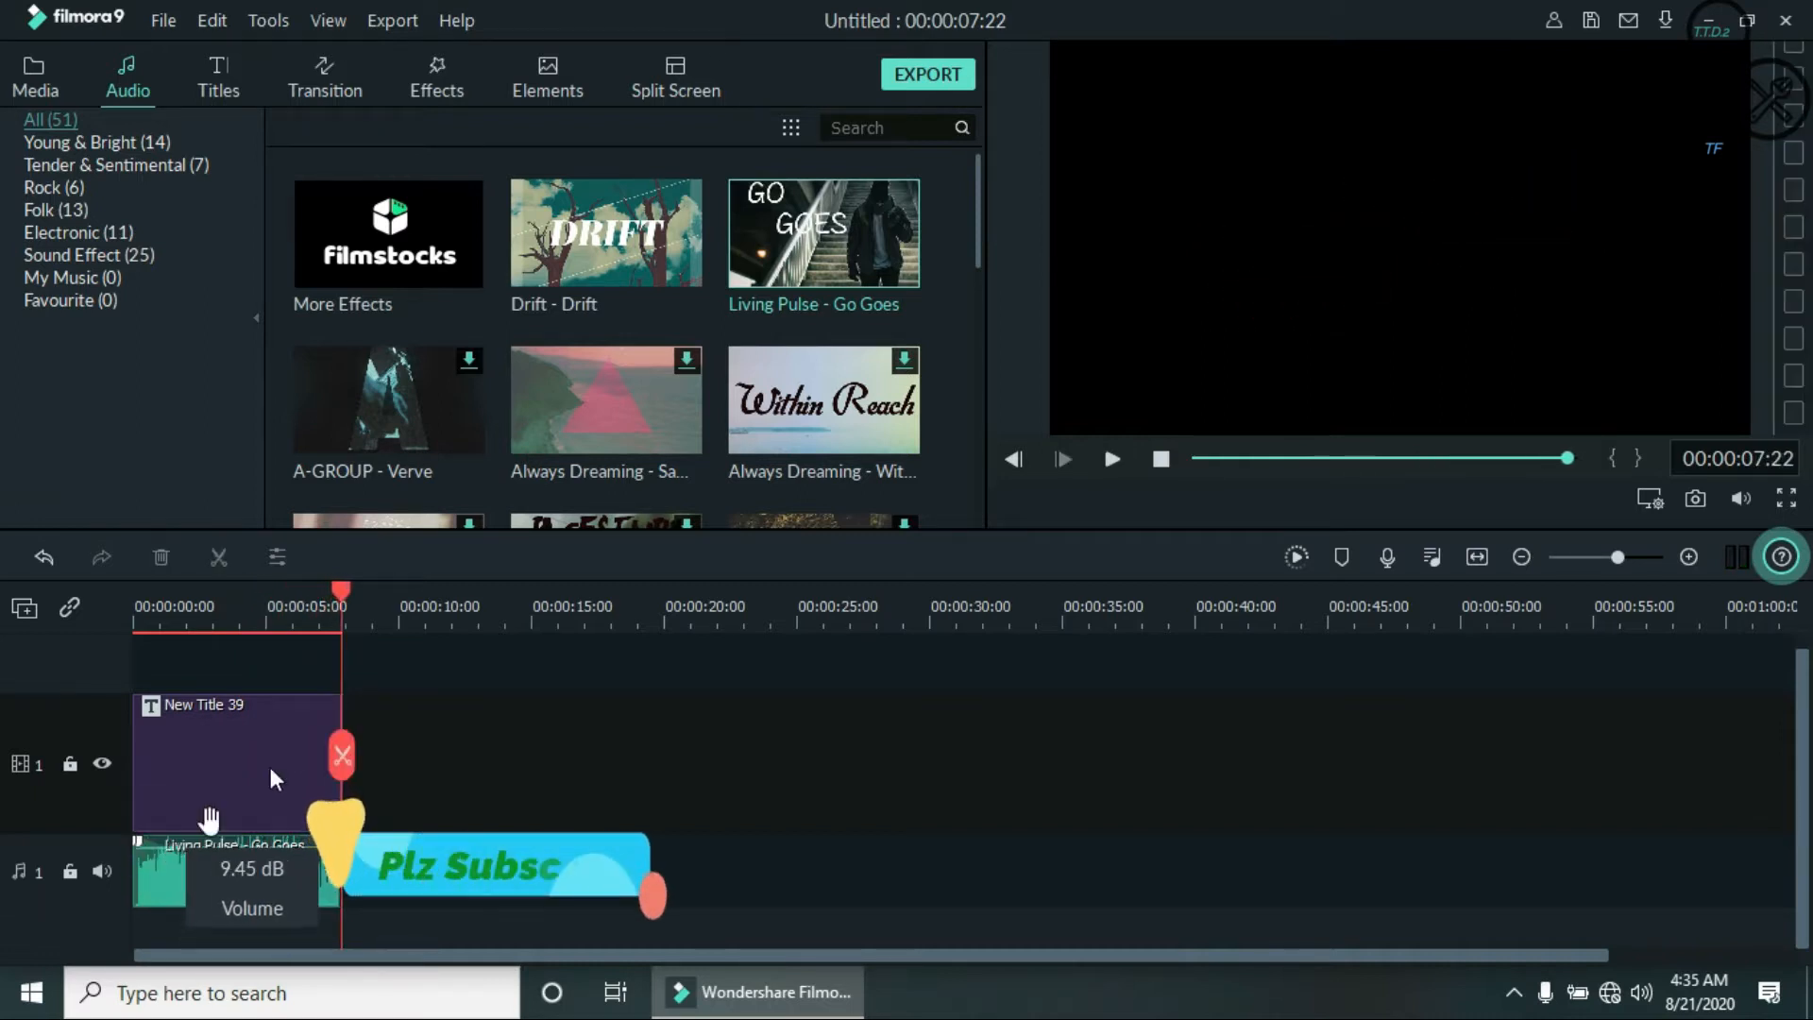
left_click_drag(348, 592, 41, 602)
left_click(1103, 460)
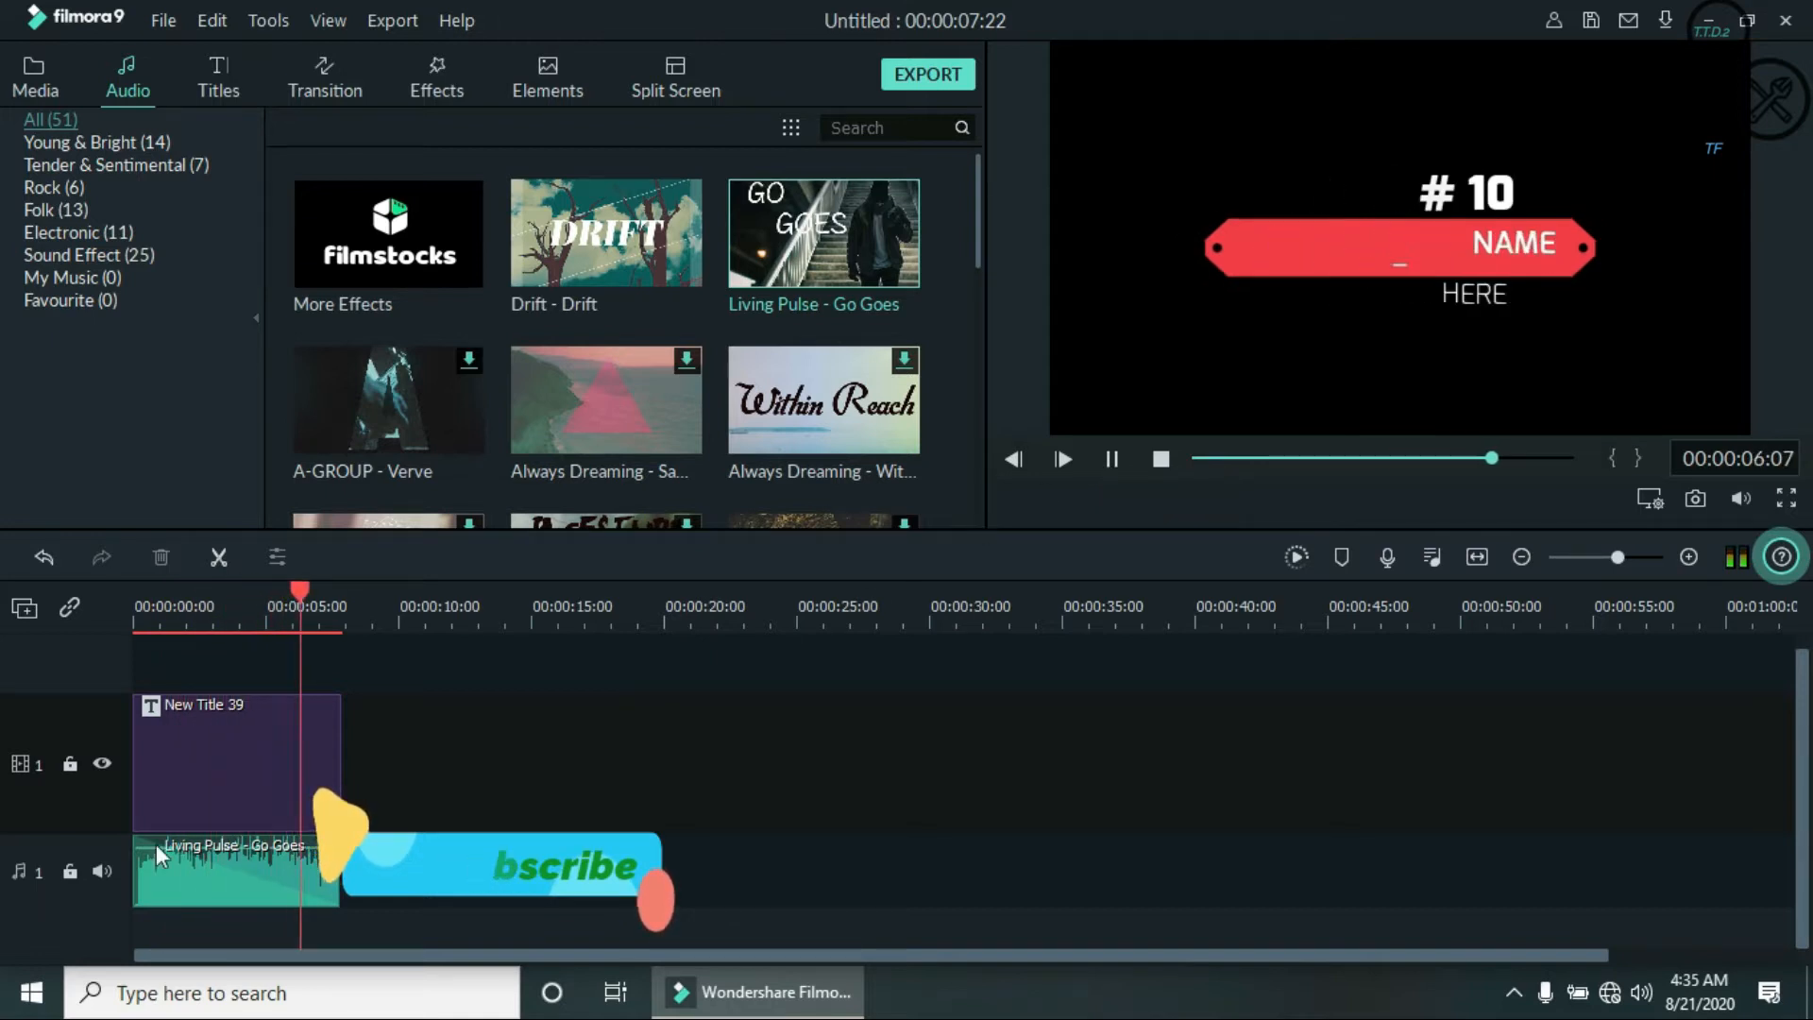
left_click_drag(338, 595, 114, 674)
- Open the New Title 39 clip for text editing and clear its "YOUR TEXT HERE" caption
left_click(224, 758)
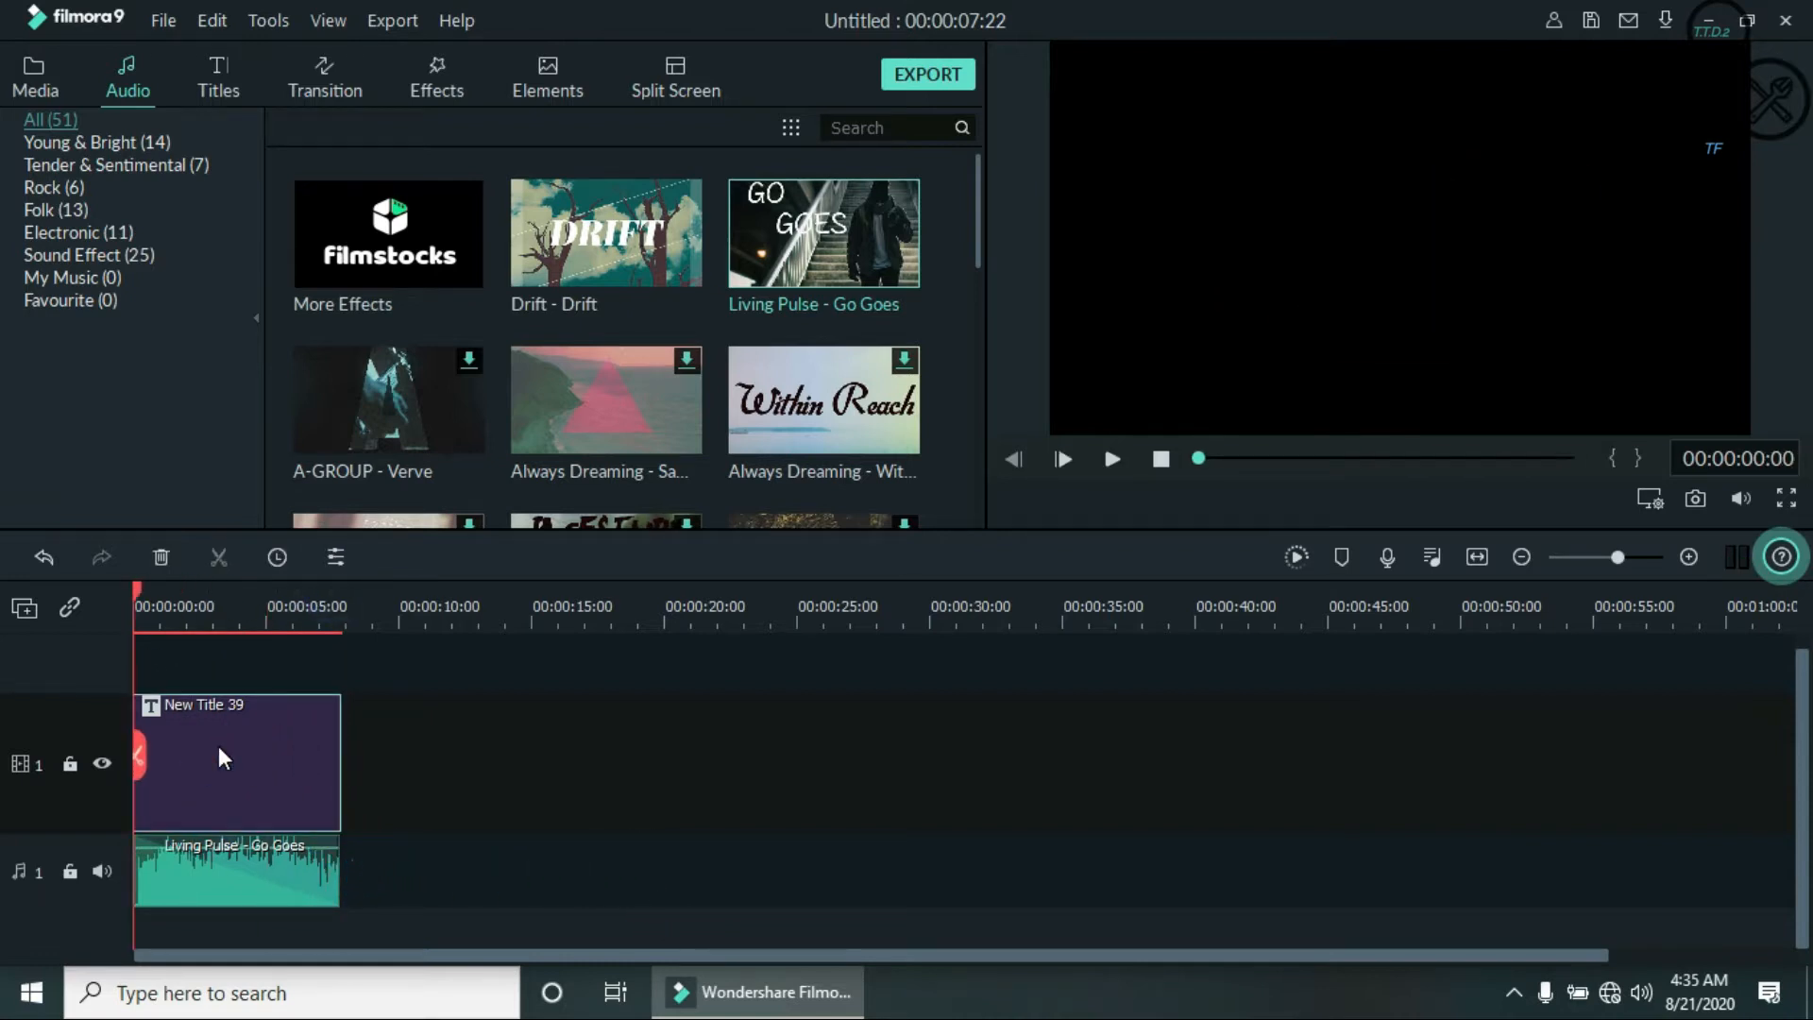
double_click(223, 758)
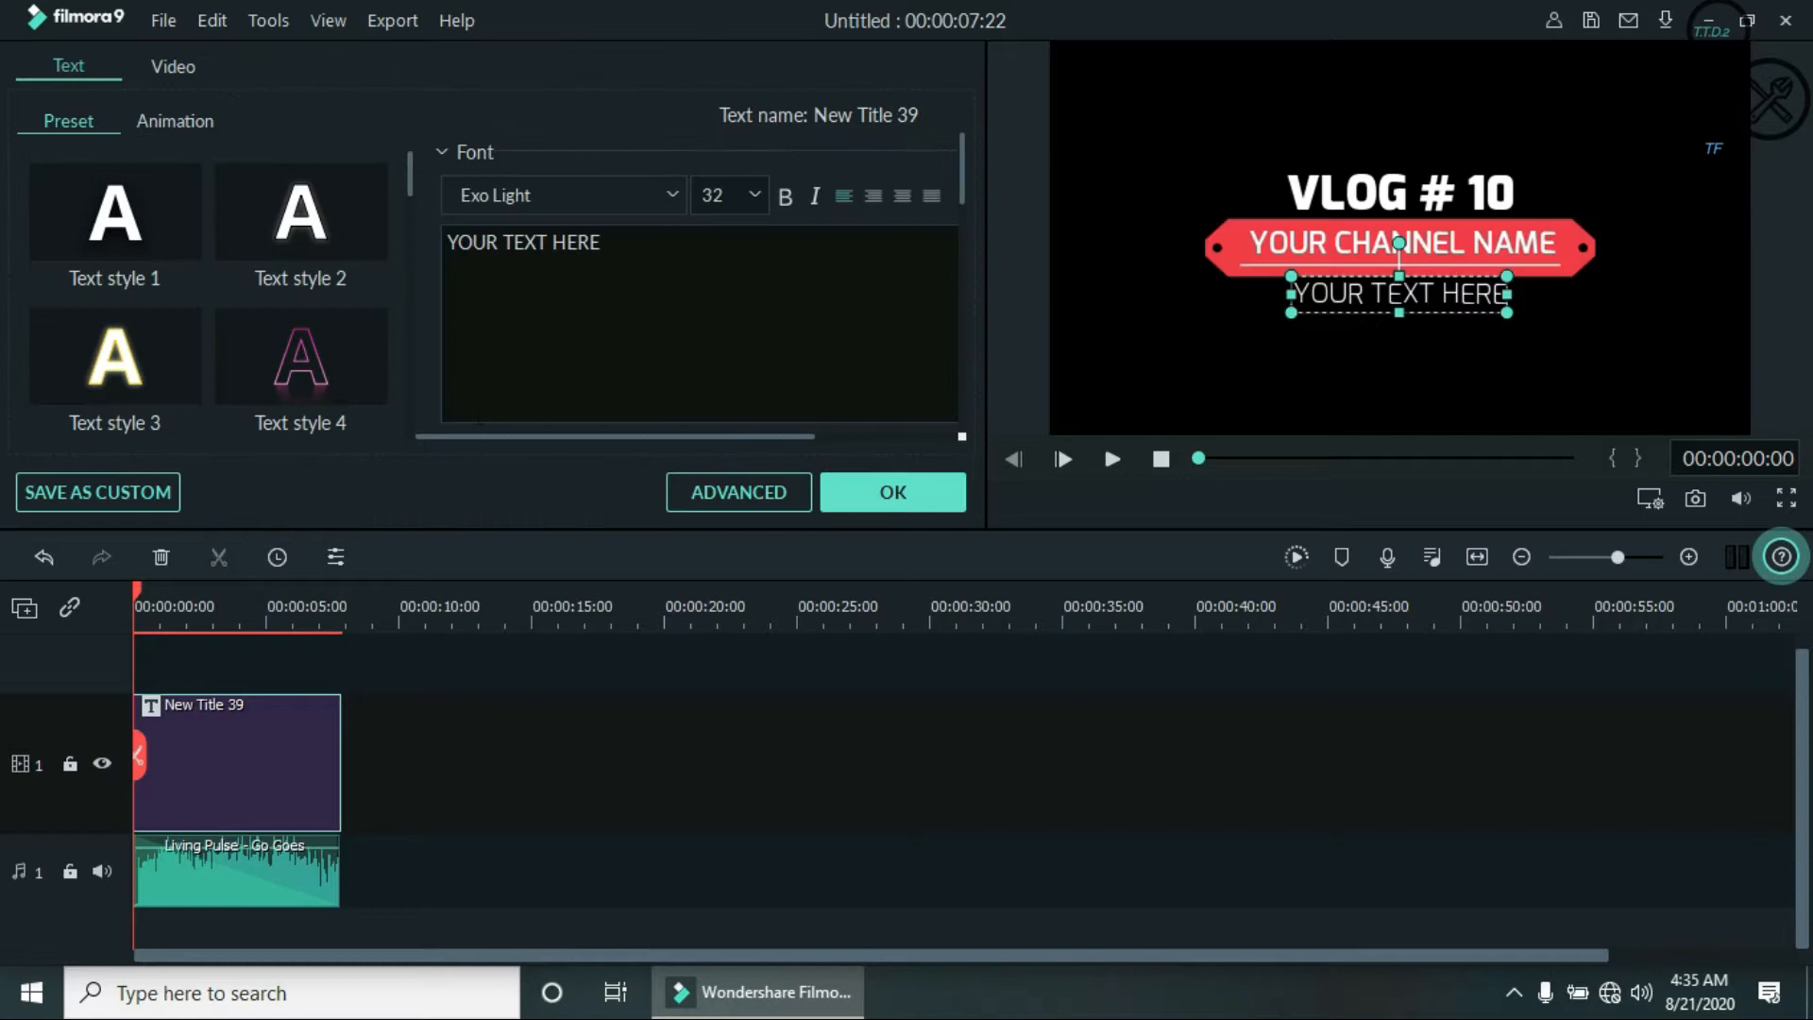
left_click(597, 242)
left_click_drag(598, 242, 448, 242)
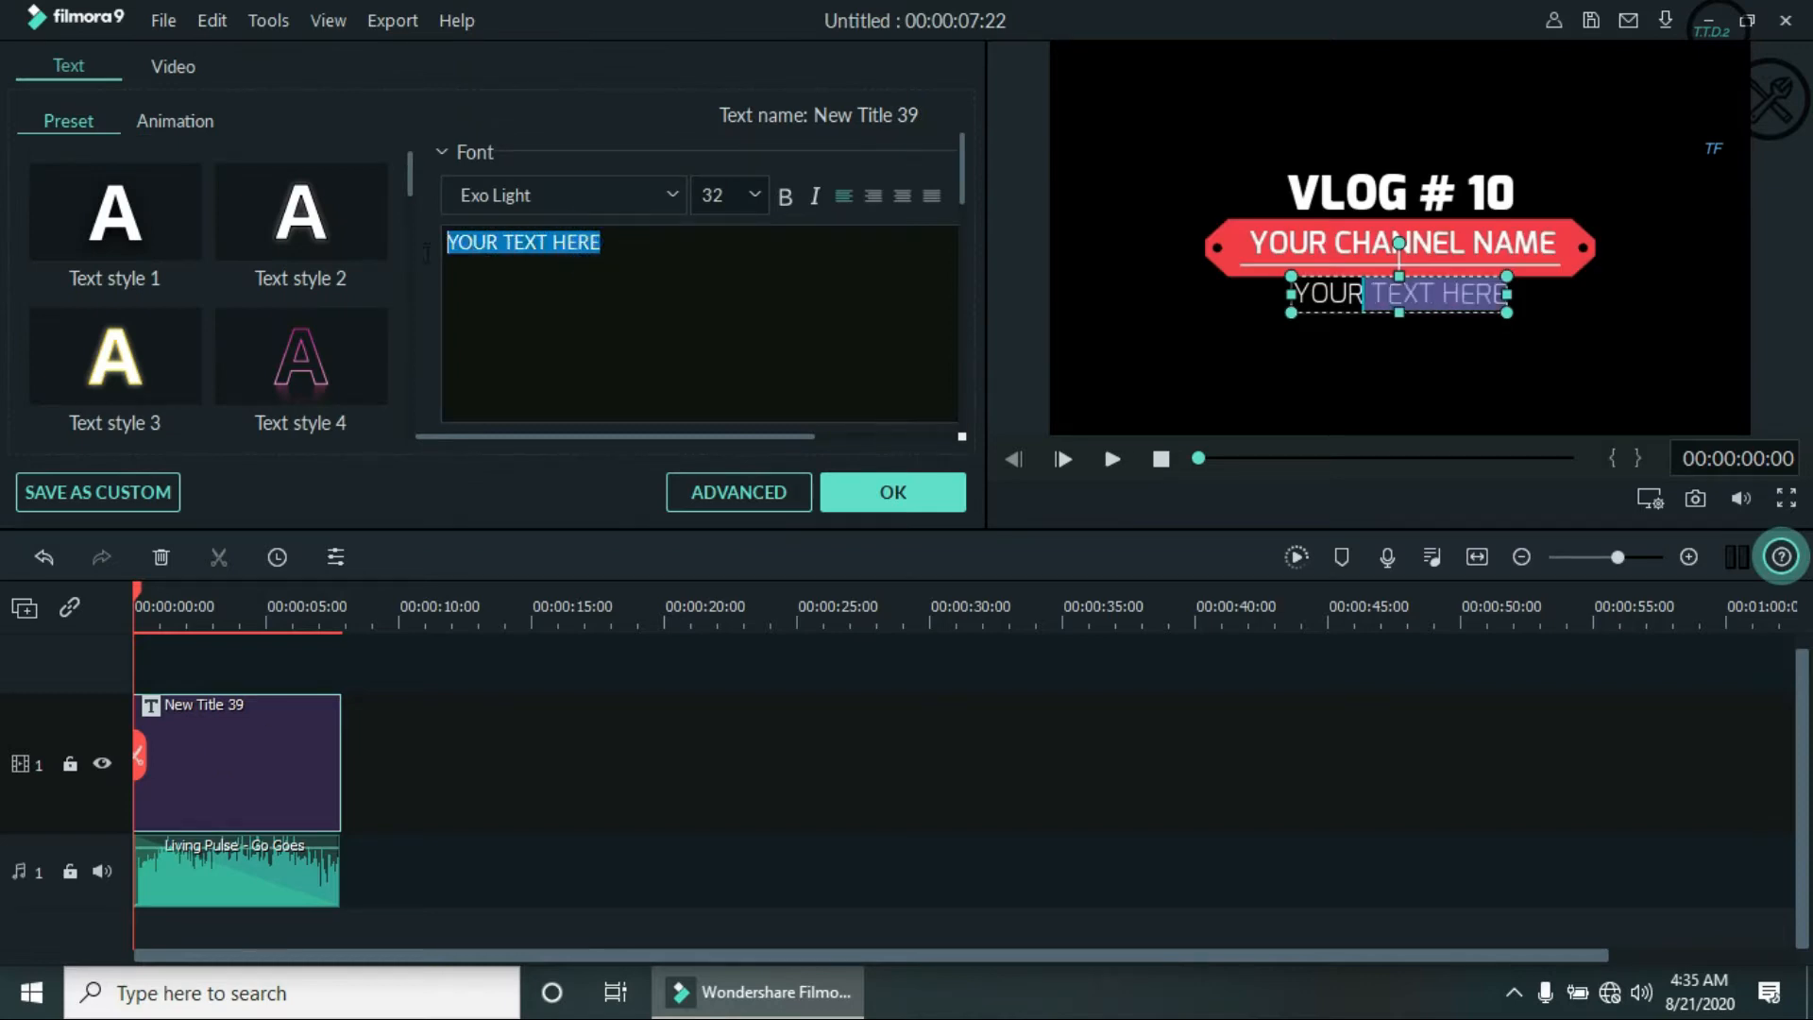
key("BackSpace")
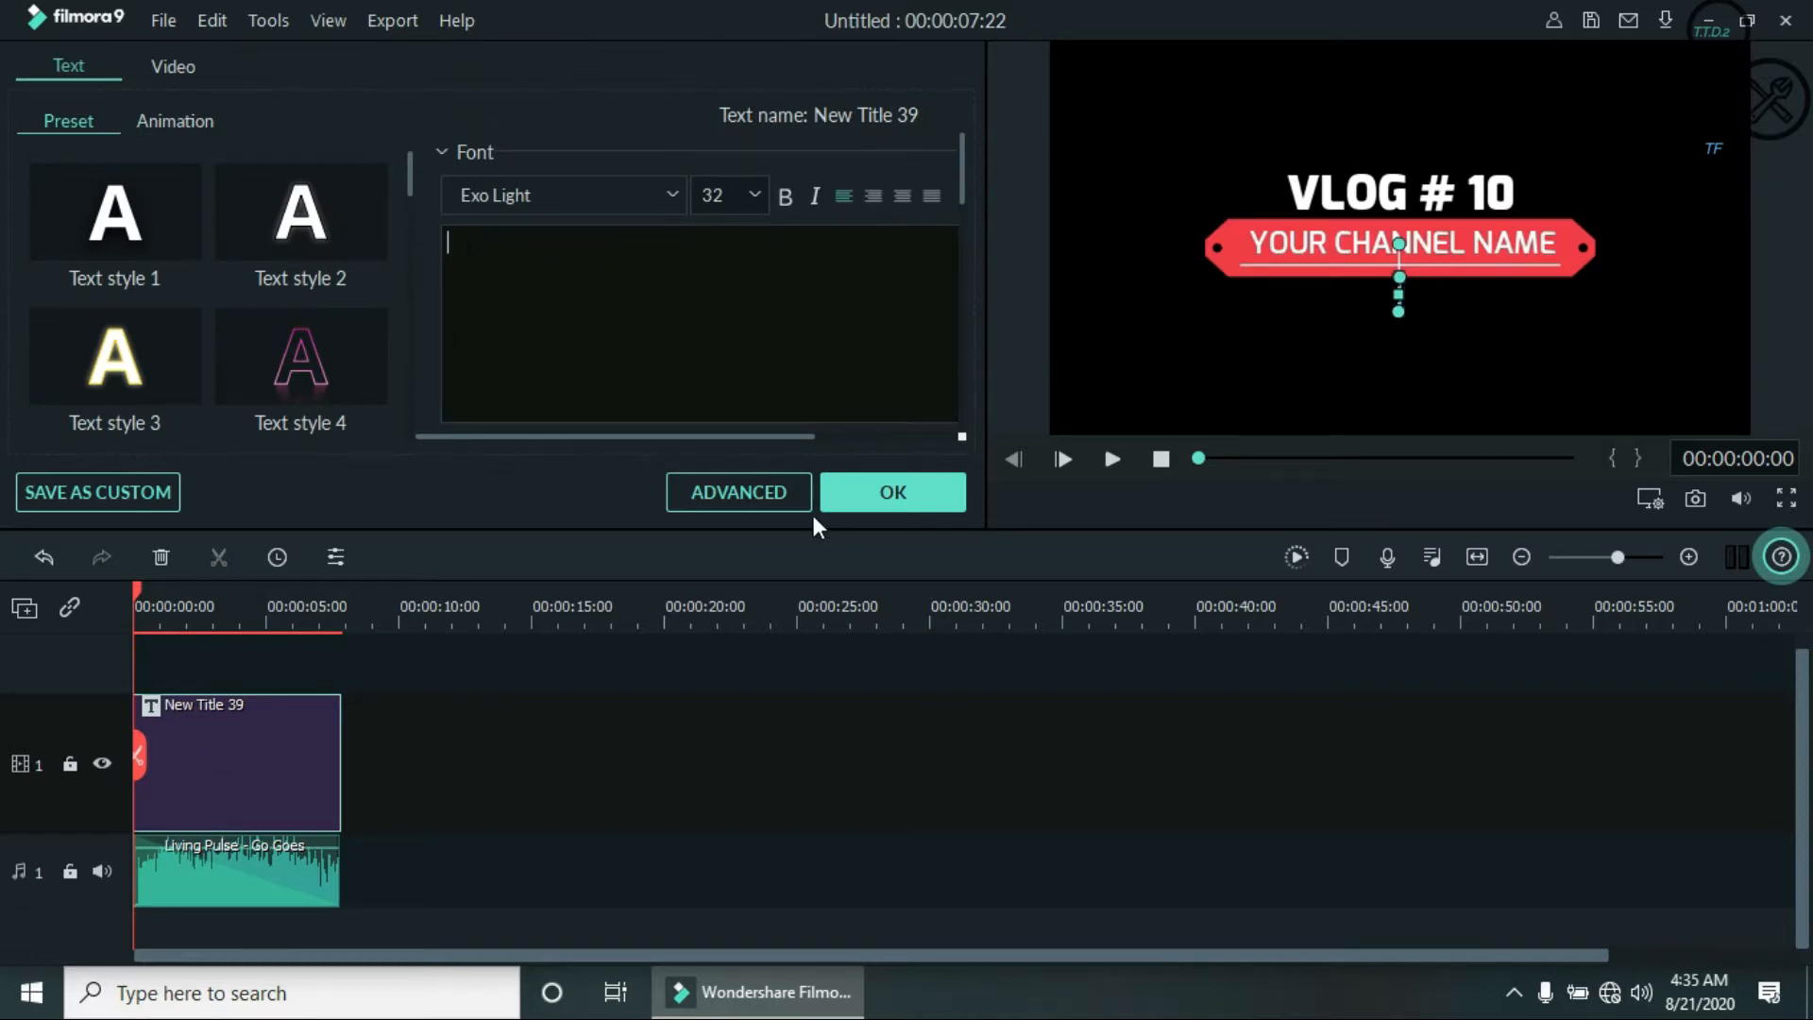
- Clear the "VLOG # 10" heading of the title in the advanced text editor
left_click(738, 500)
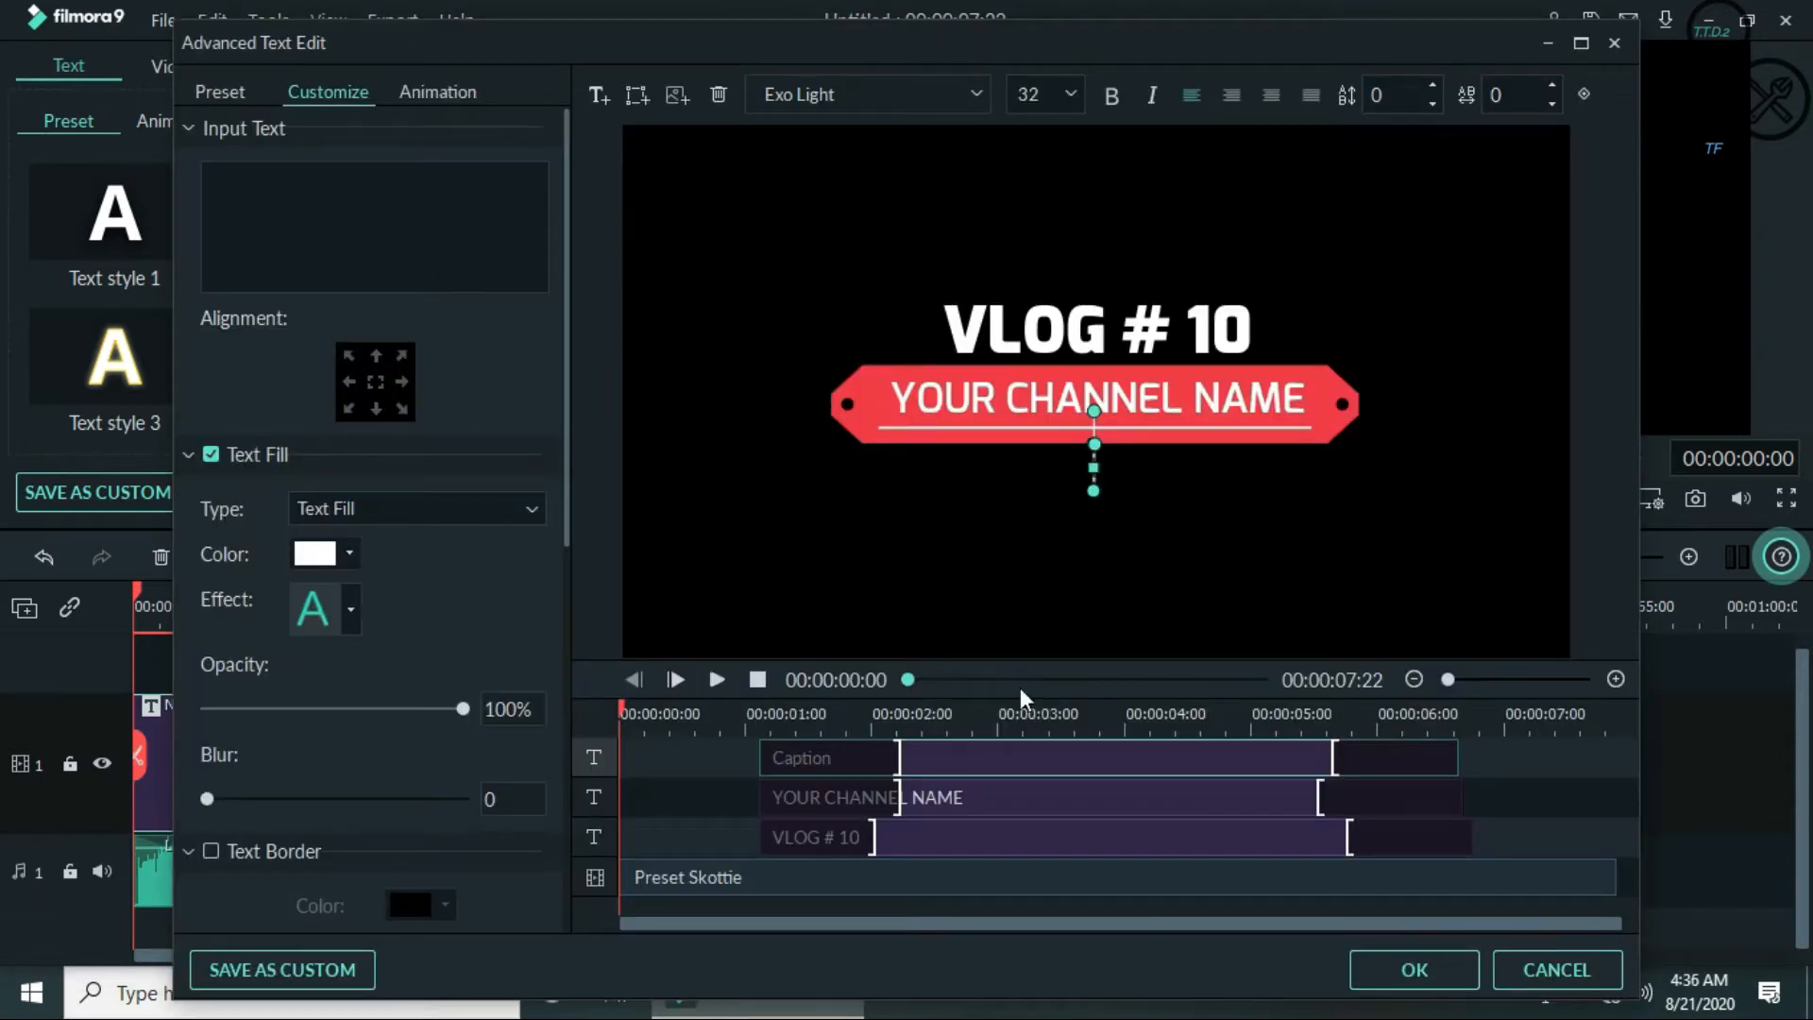
left_click(900, 844)
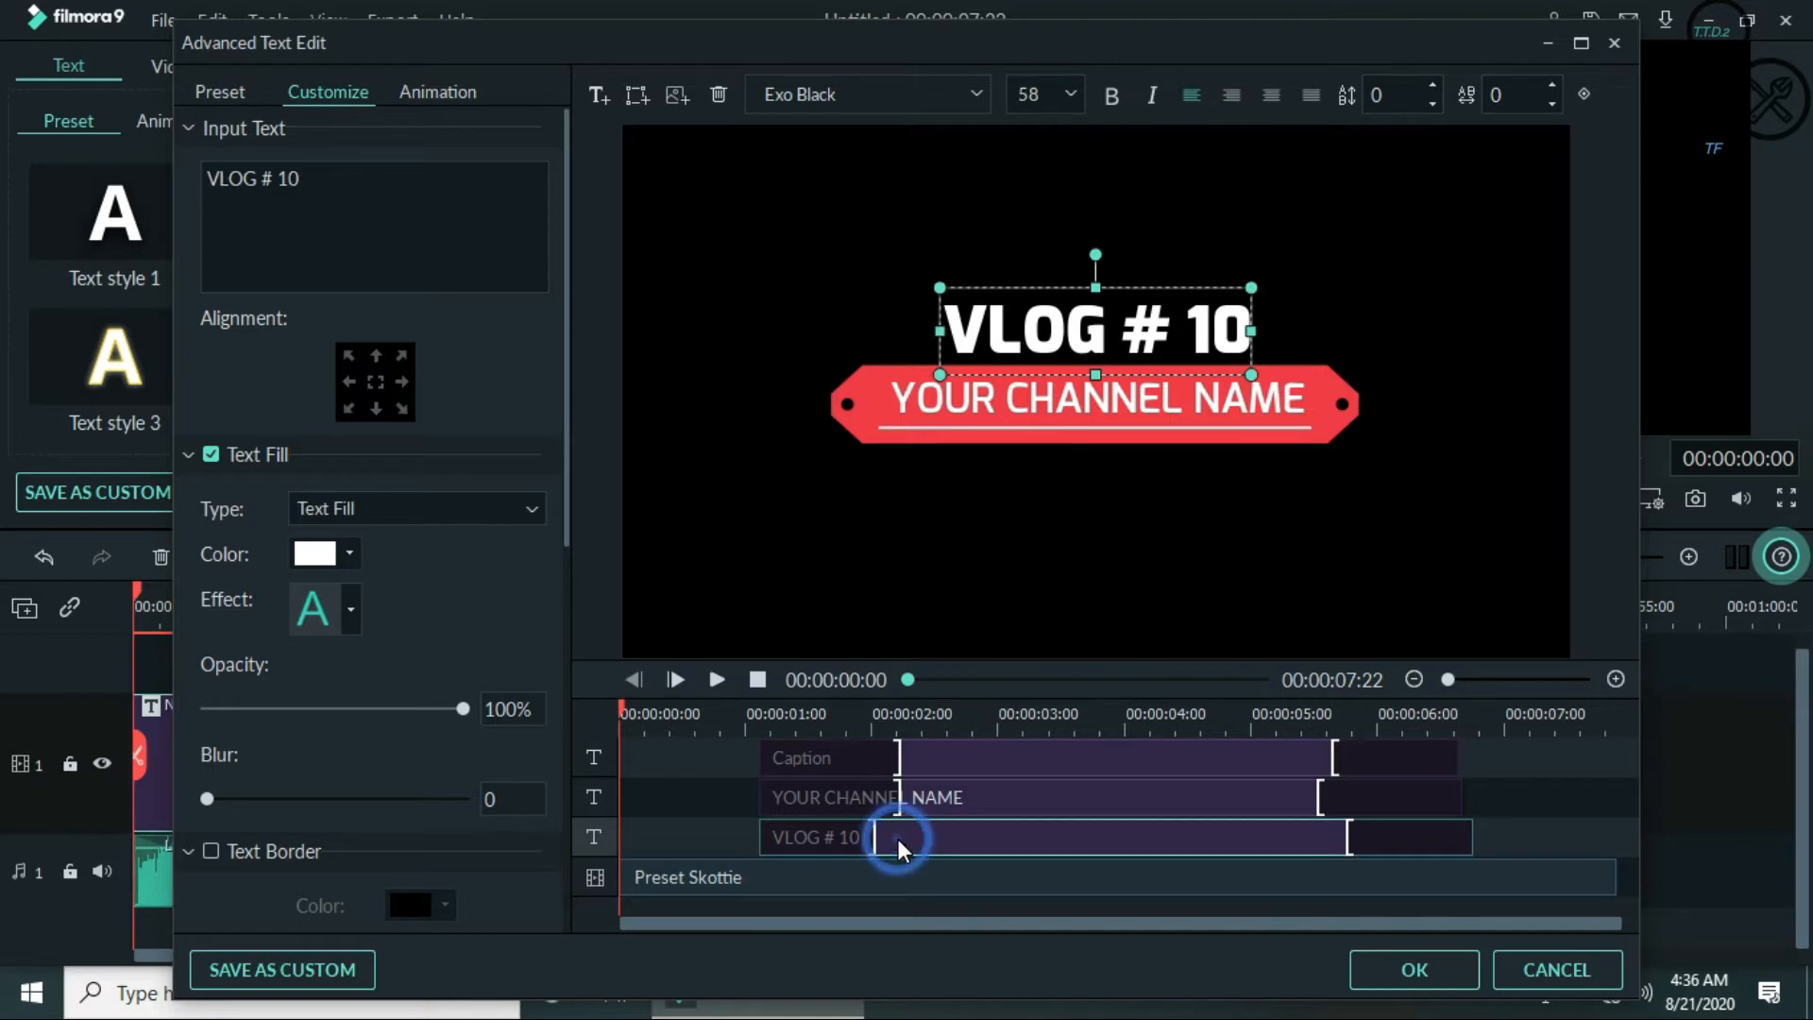
triple_click(326, 179)
key("BackSpace")
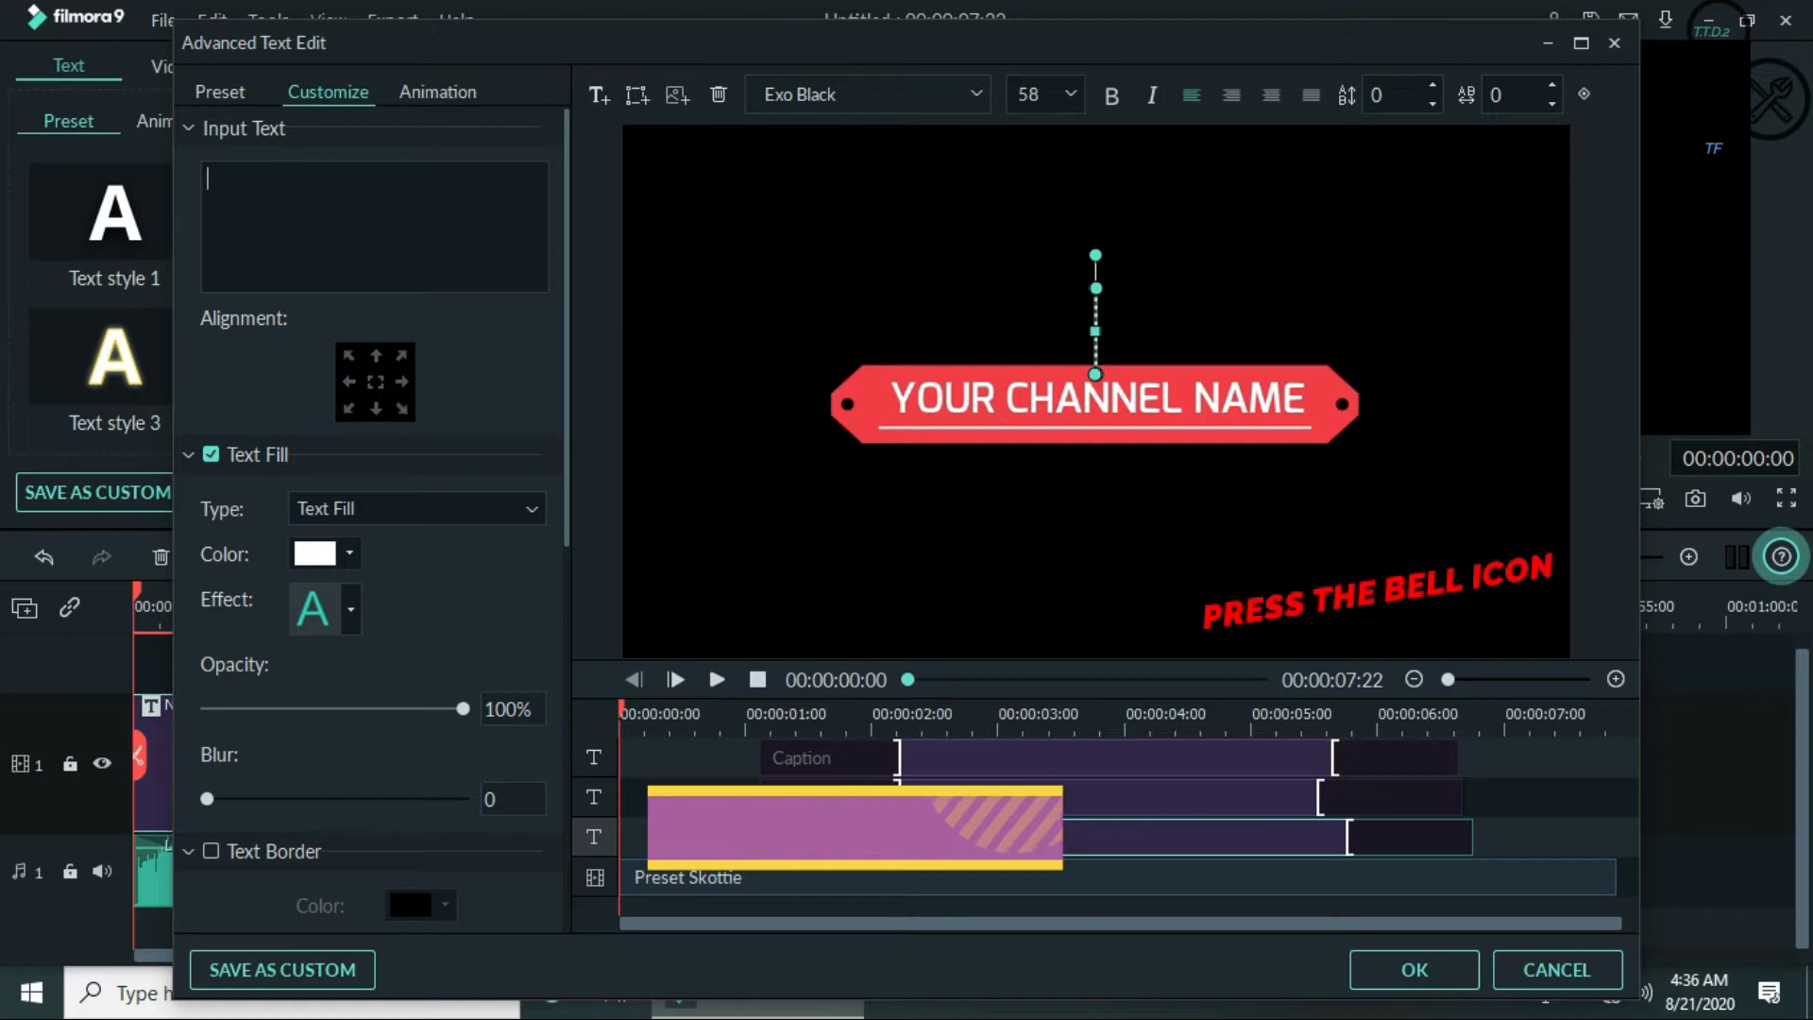
- Replace the "YOUR CHANNEL NAME" text on the red banner with "GRAPHICS GANG"
left_click(888, 793)
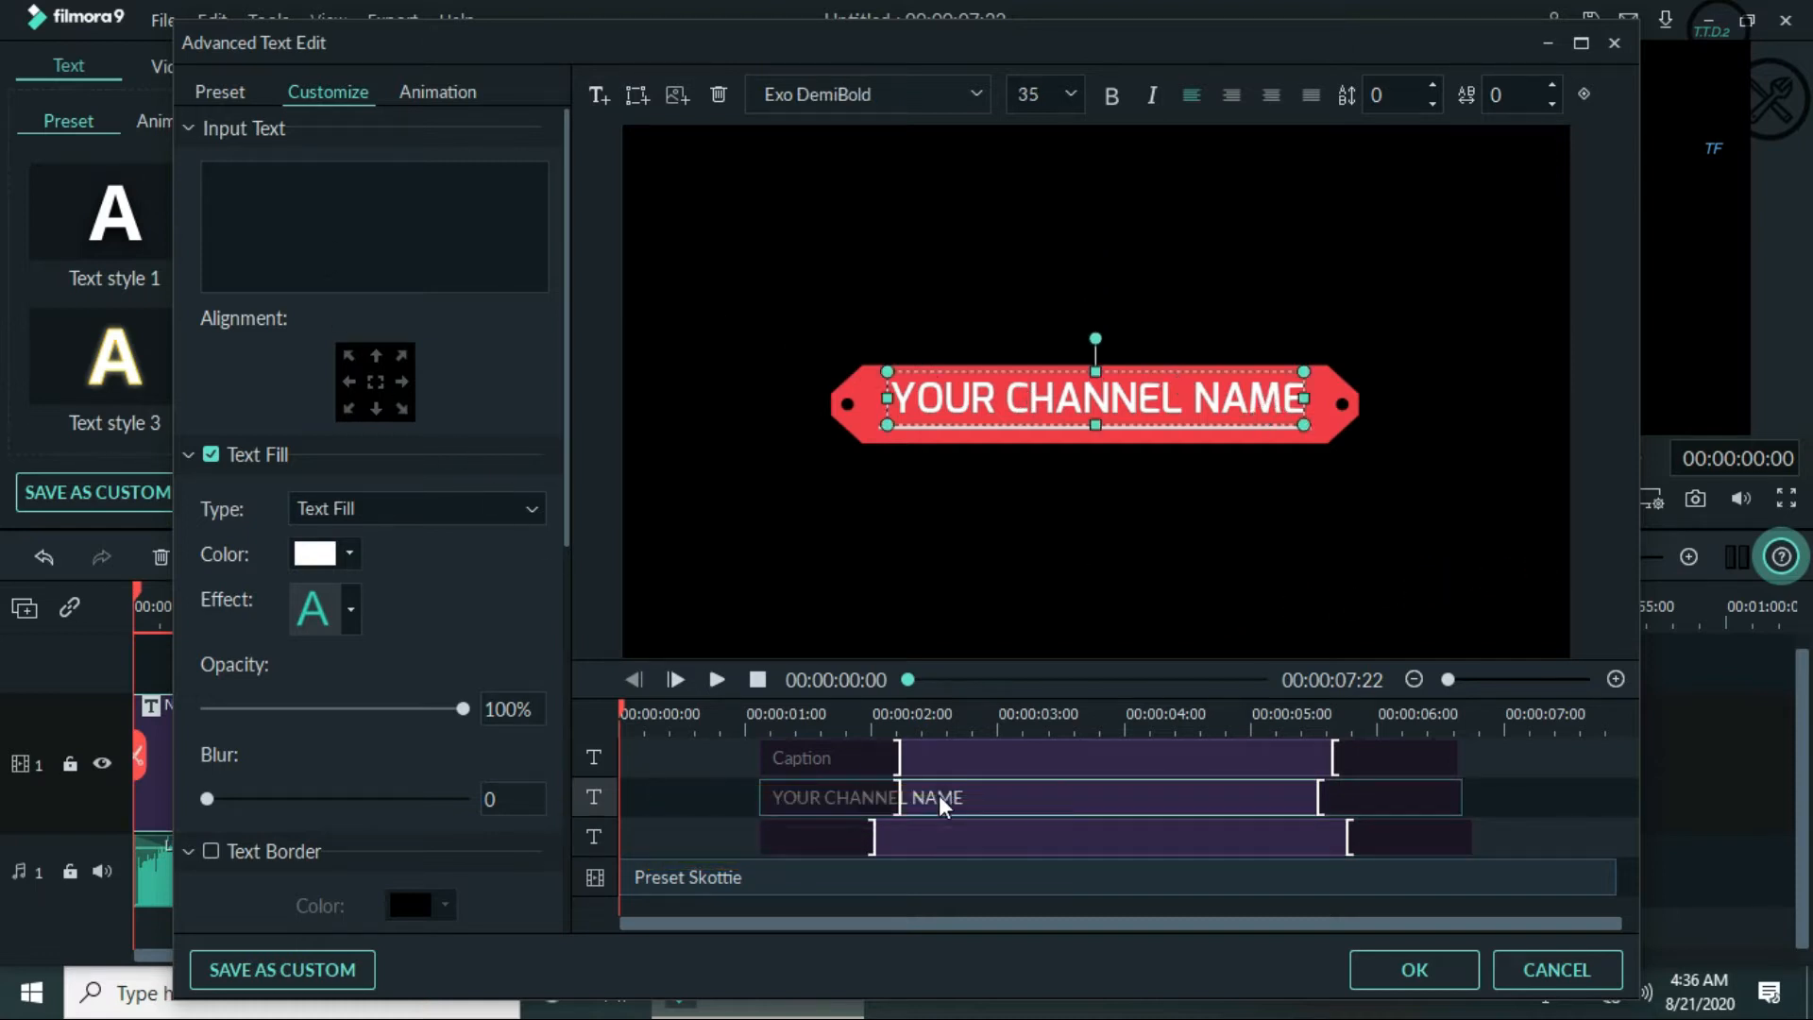
left_click(1171, 429)
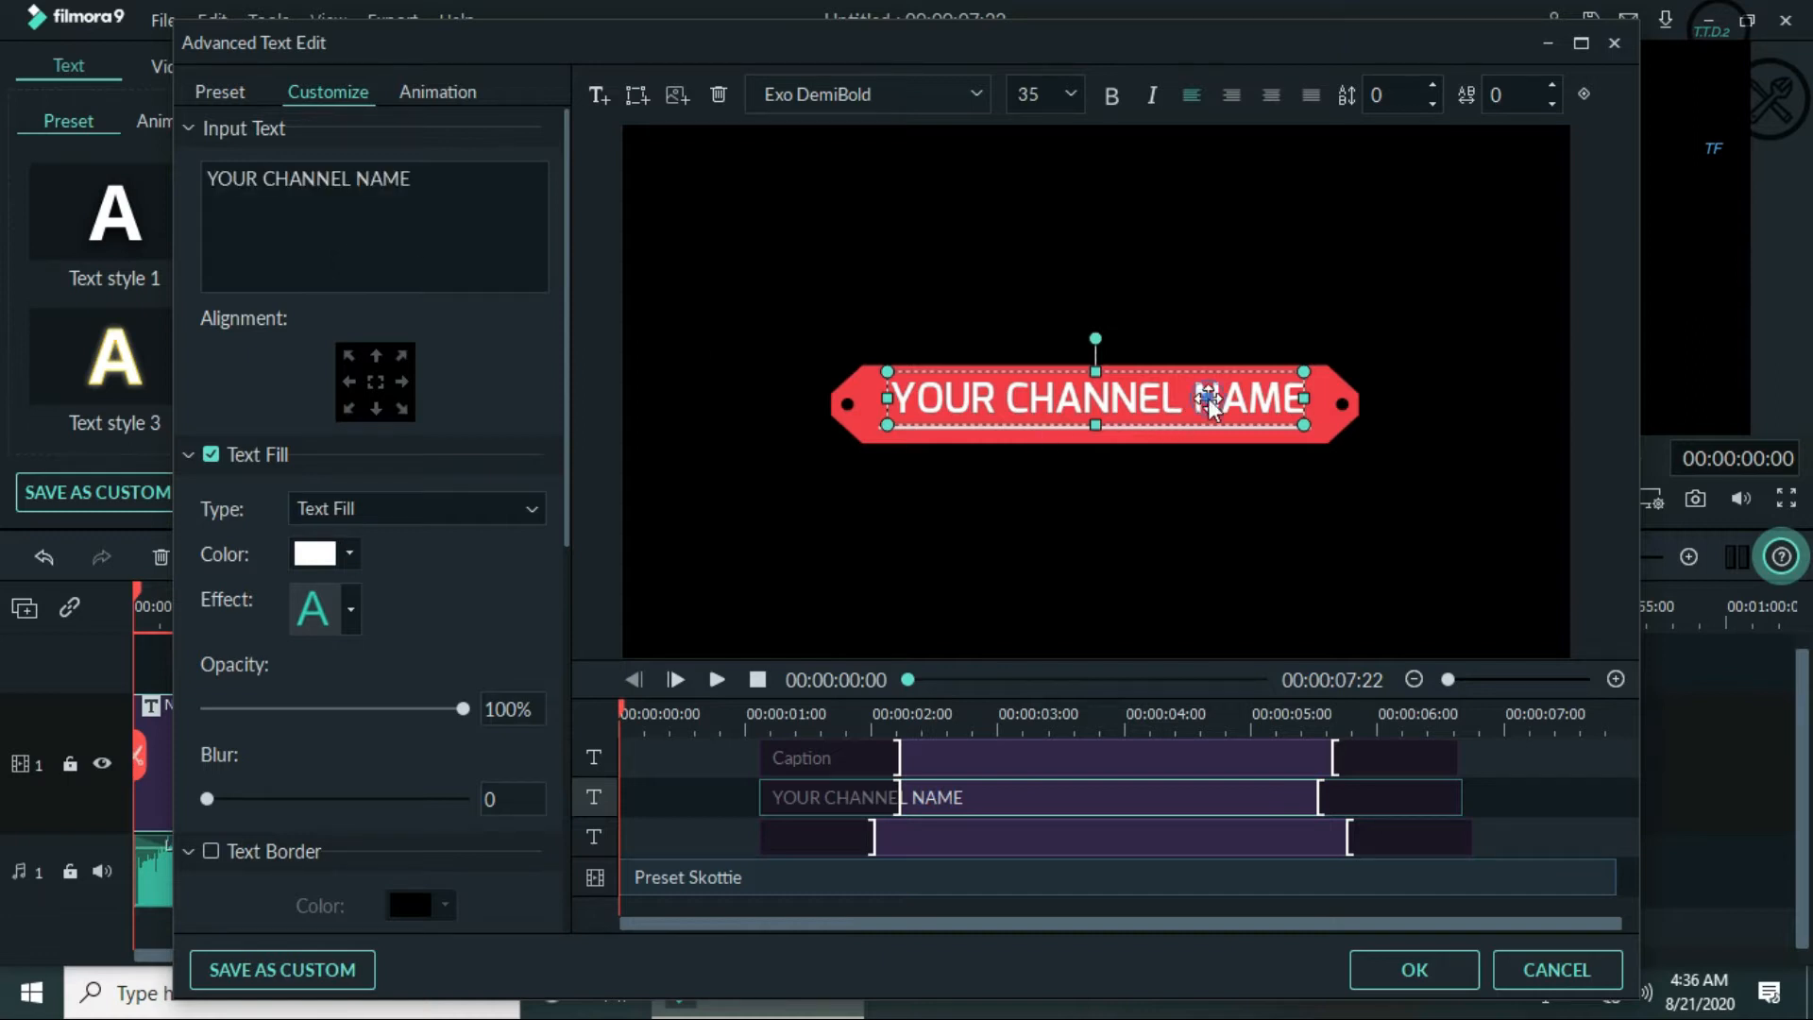
left_click_drag(425, 182, 221, 179)
key("BackSpace")
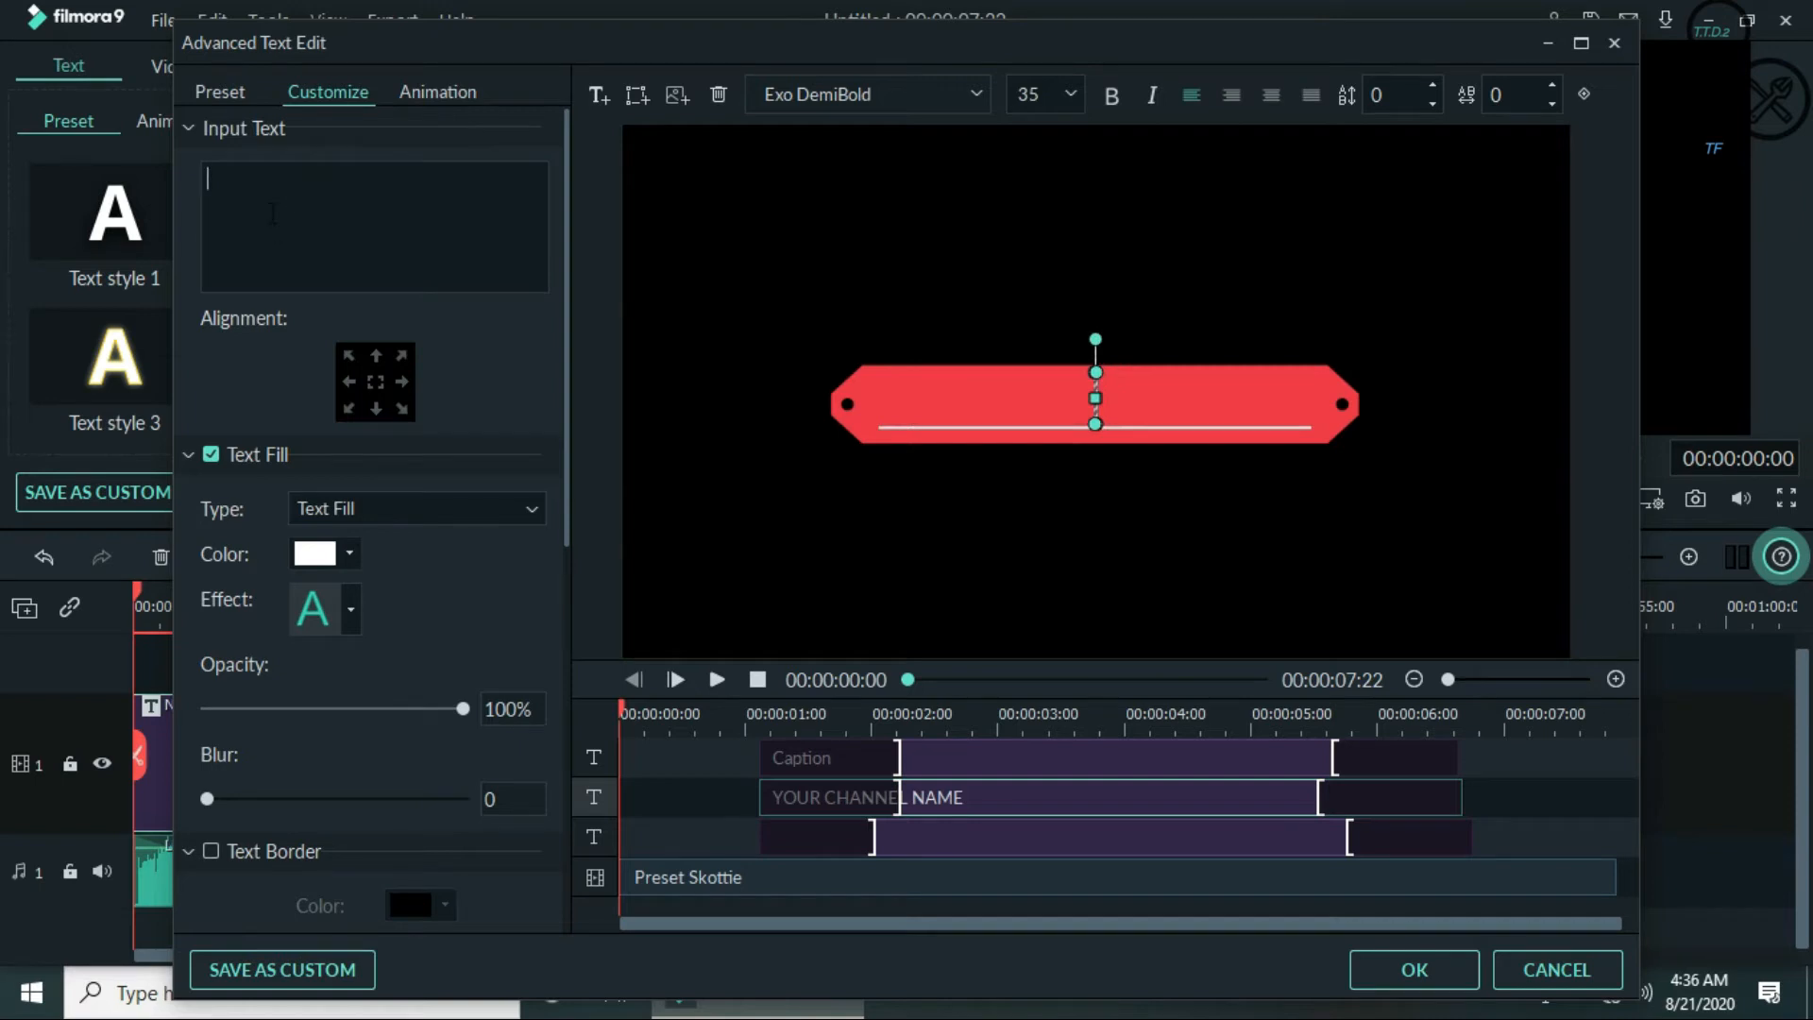
type("g")
key("BackSpace")
type("GR")
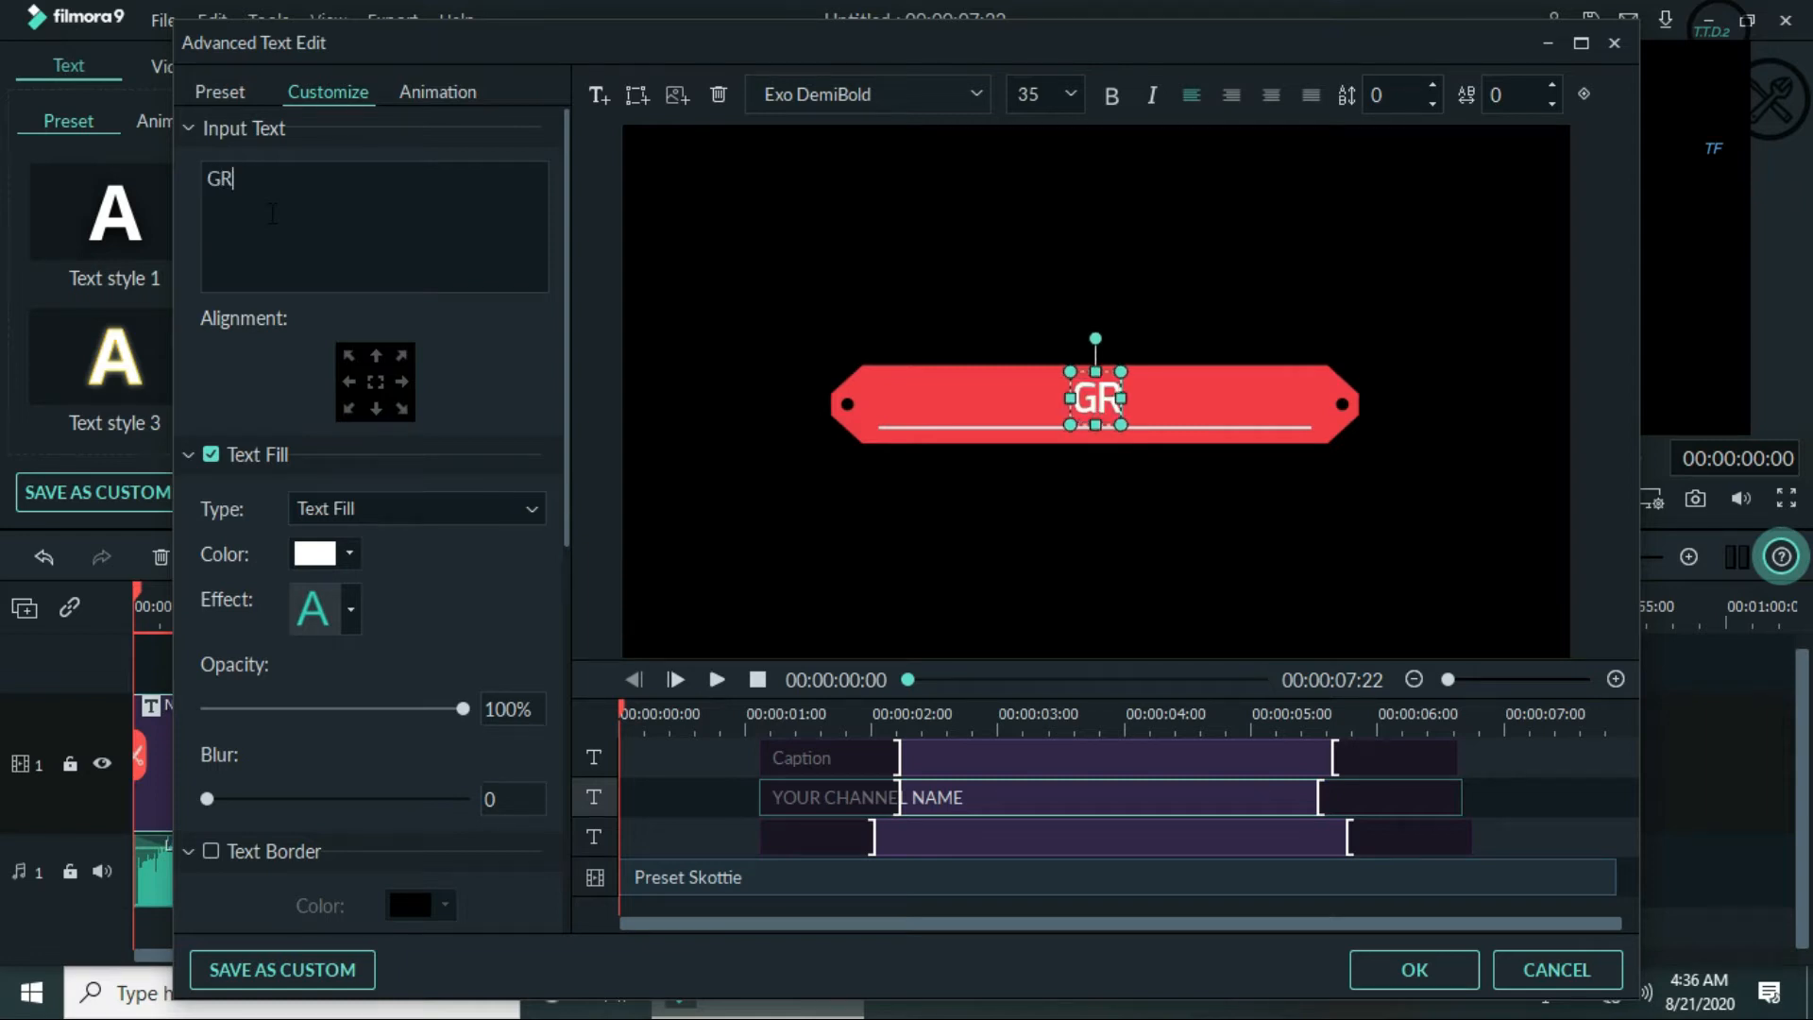
type("APHICS")
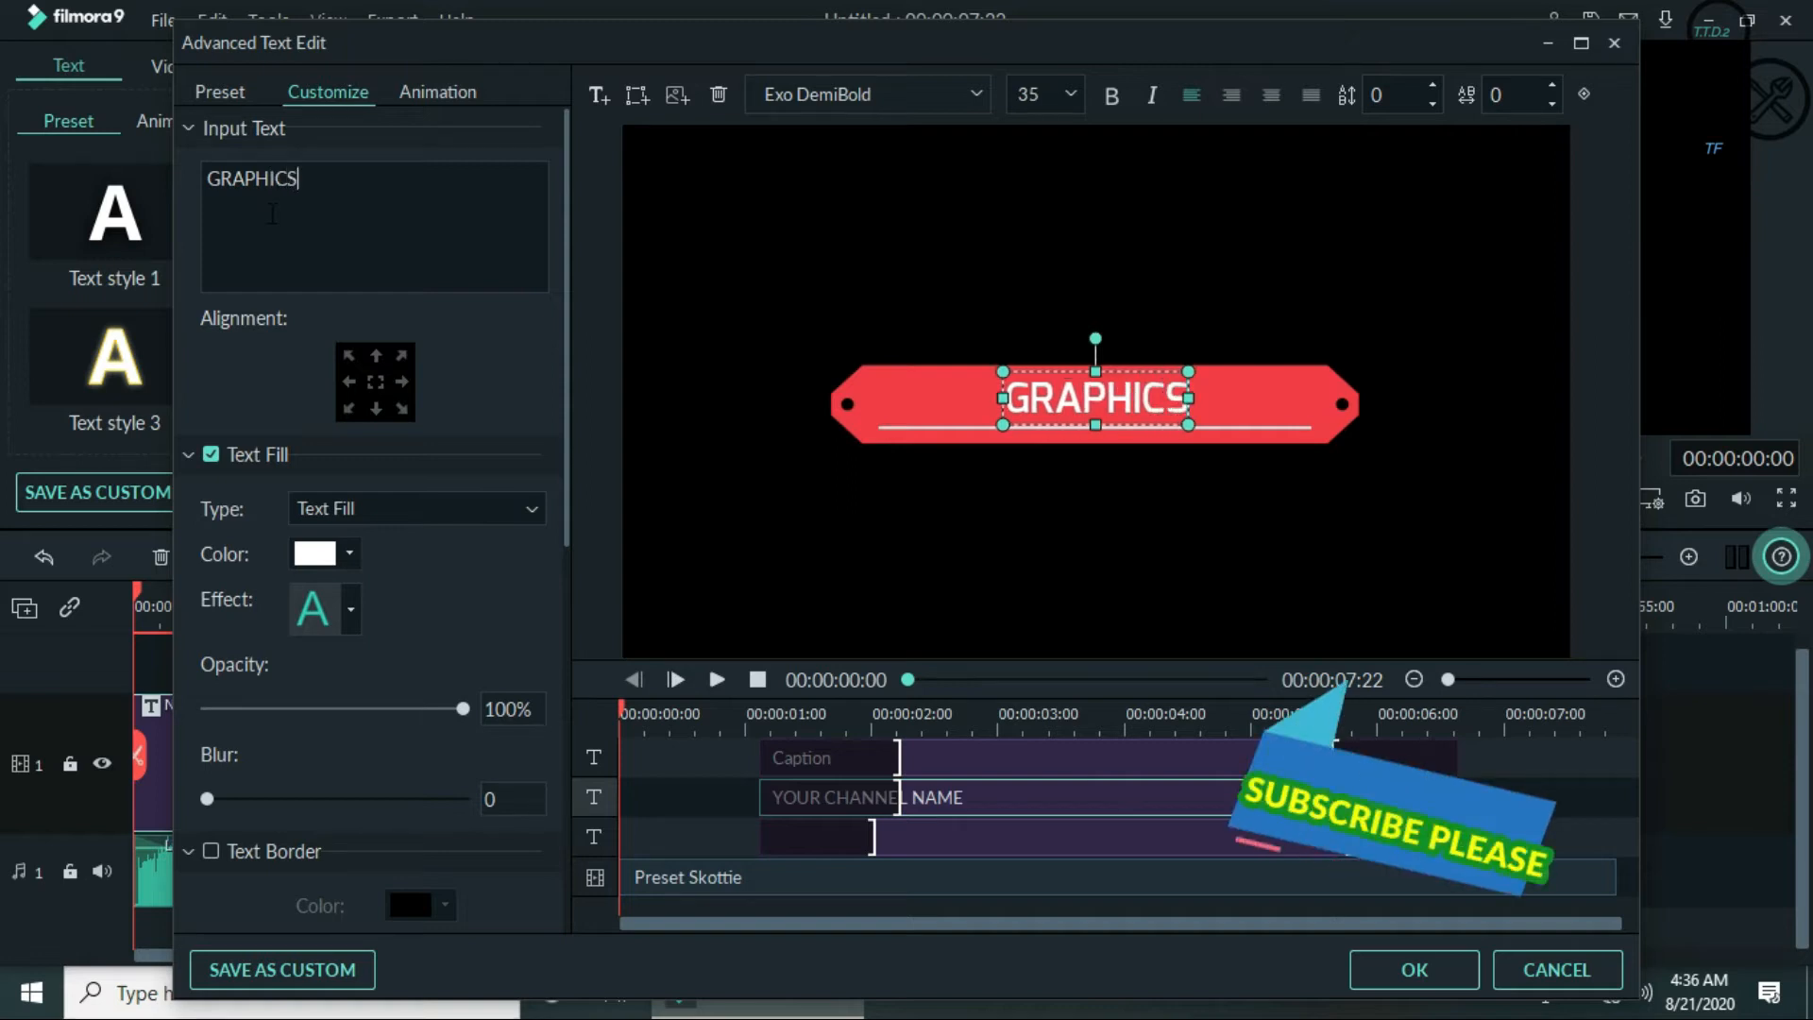
type(" G")
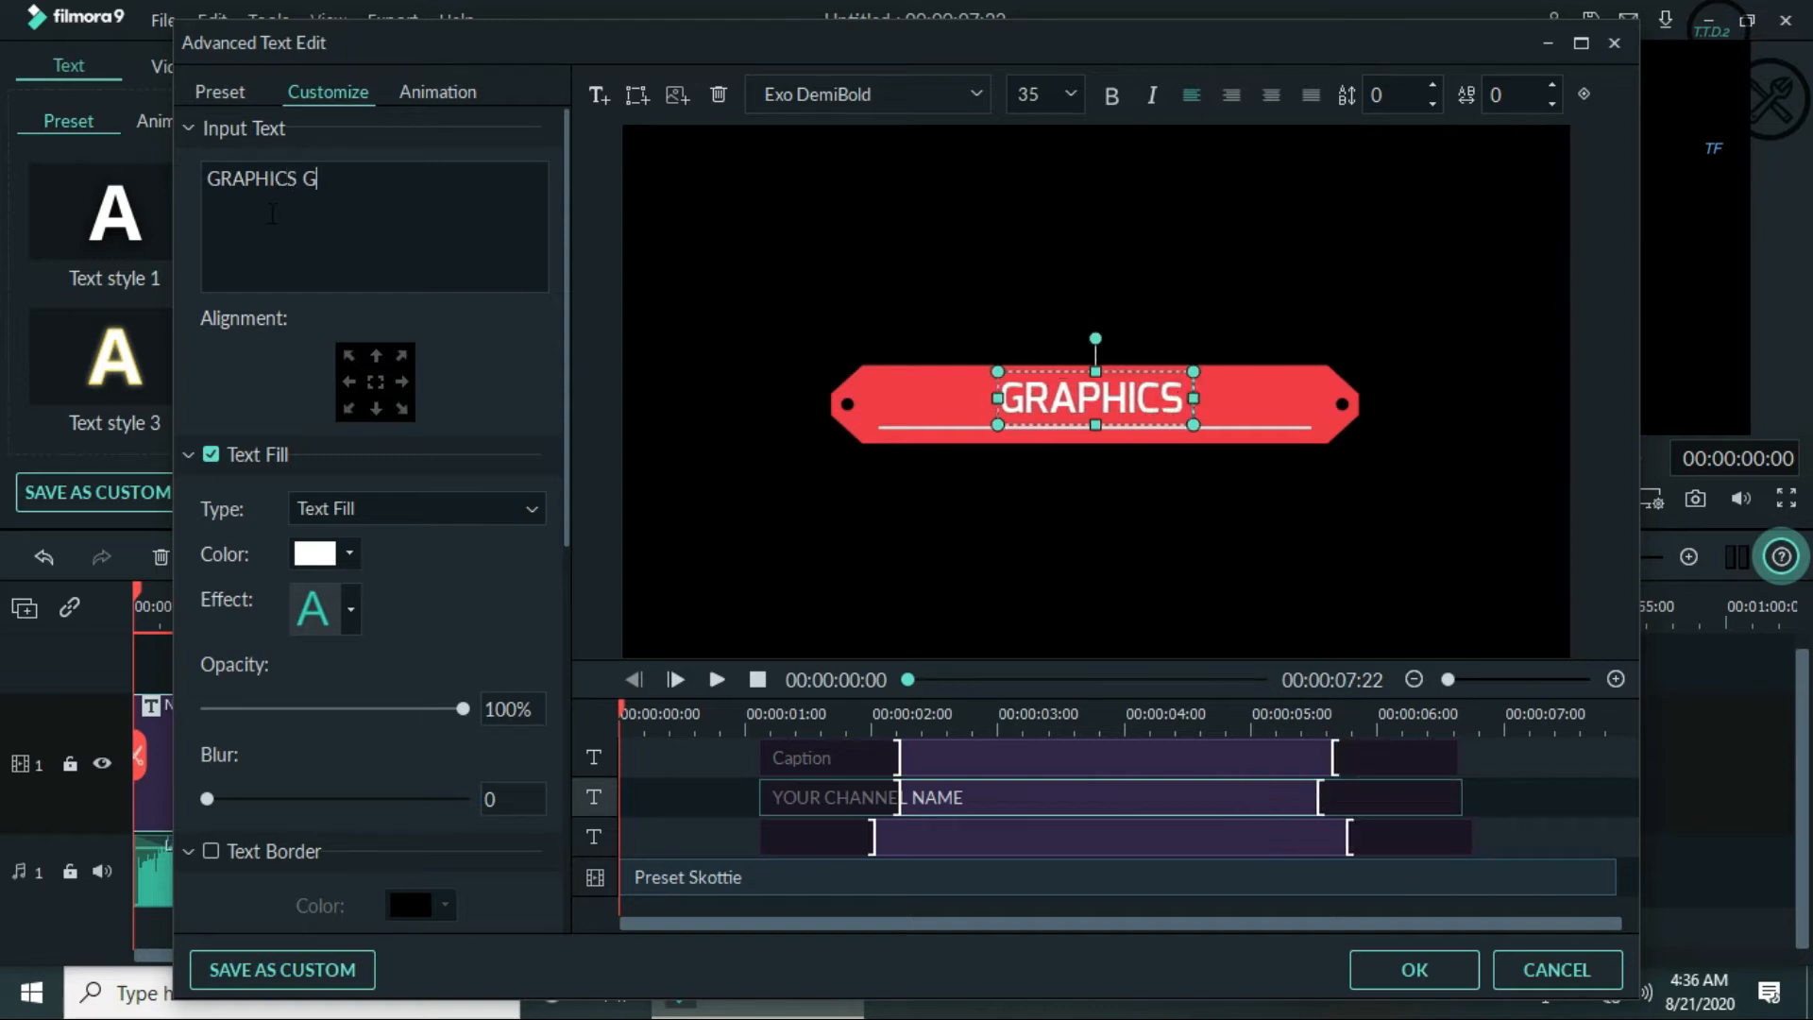
type("AN")
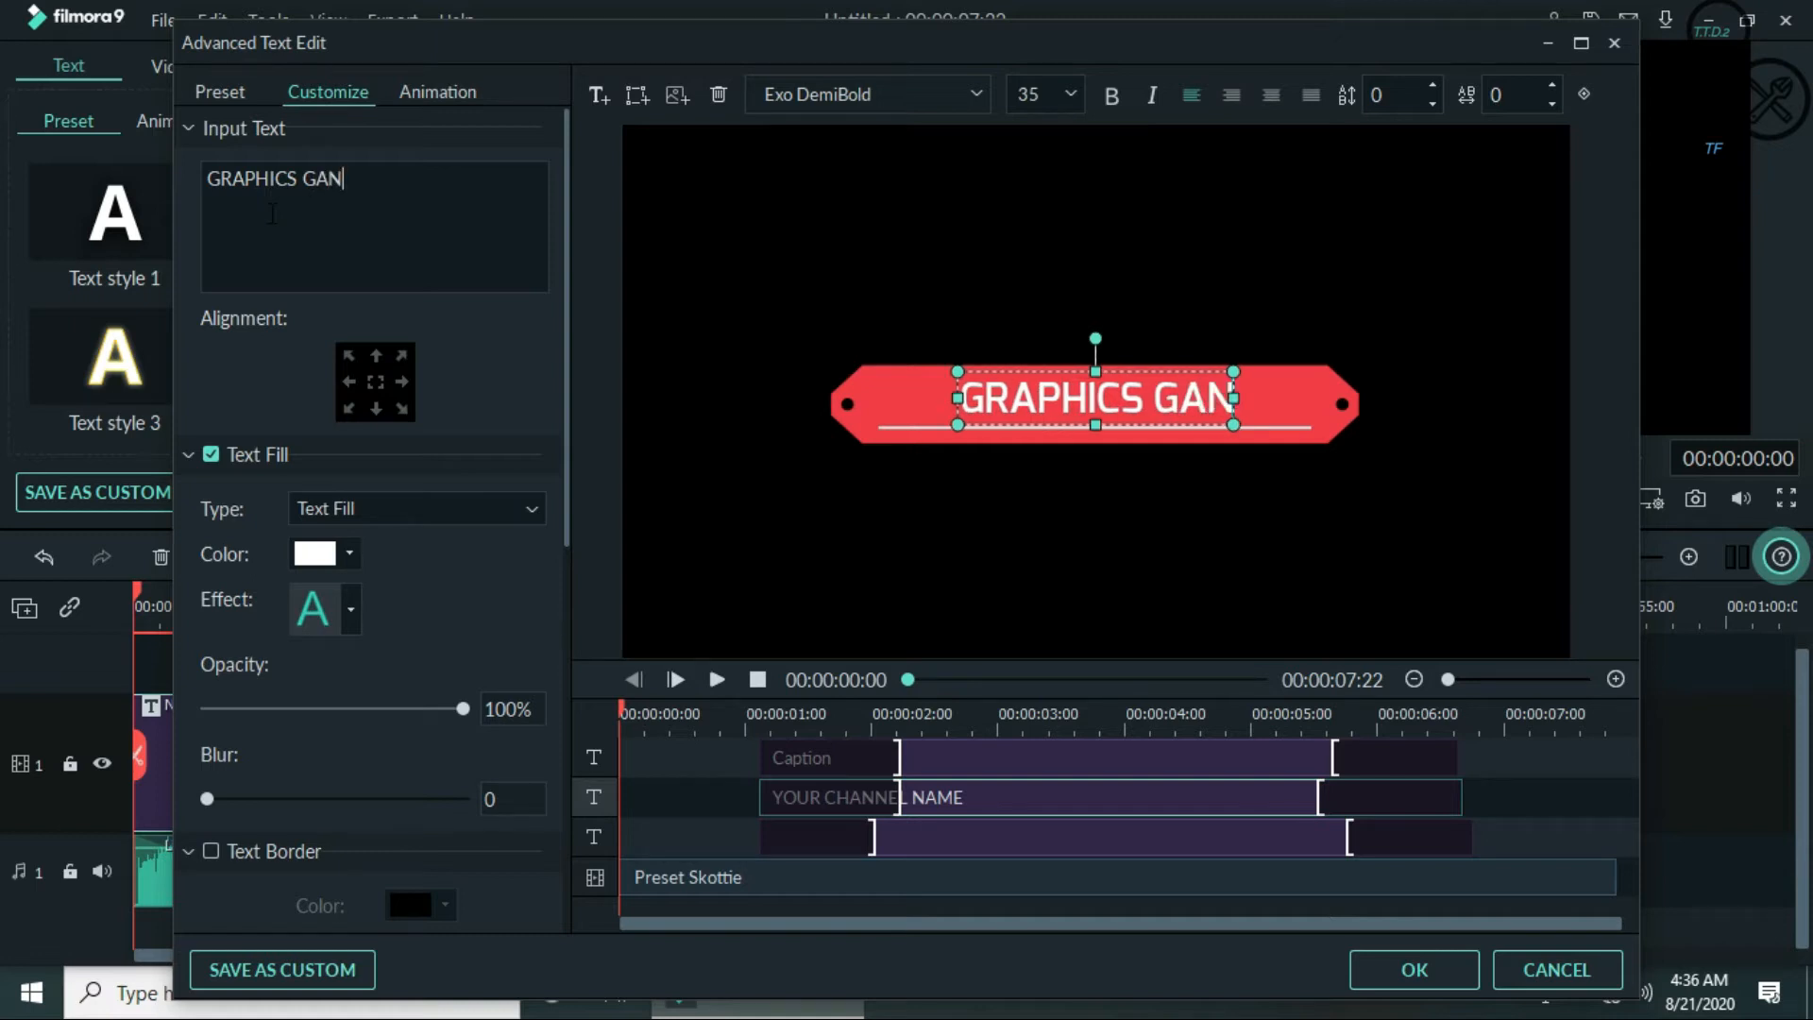
type("G")
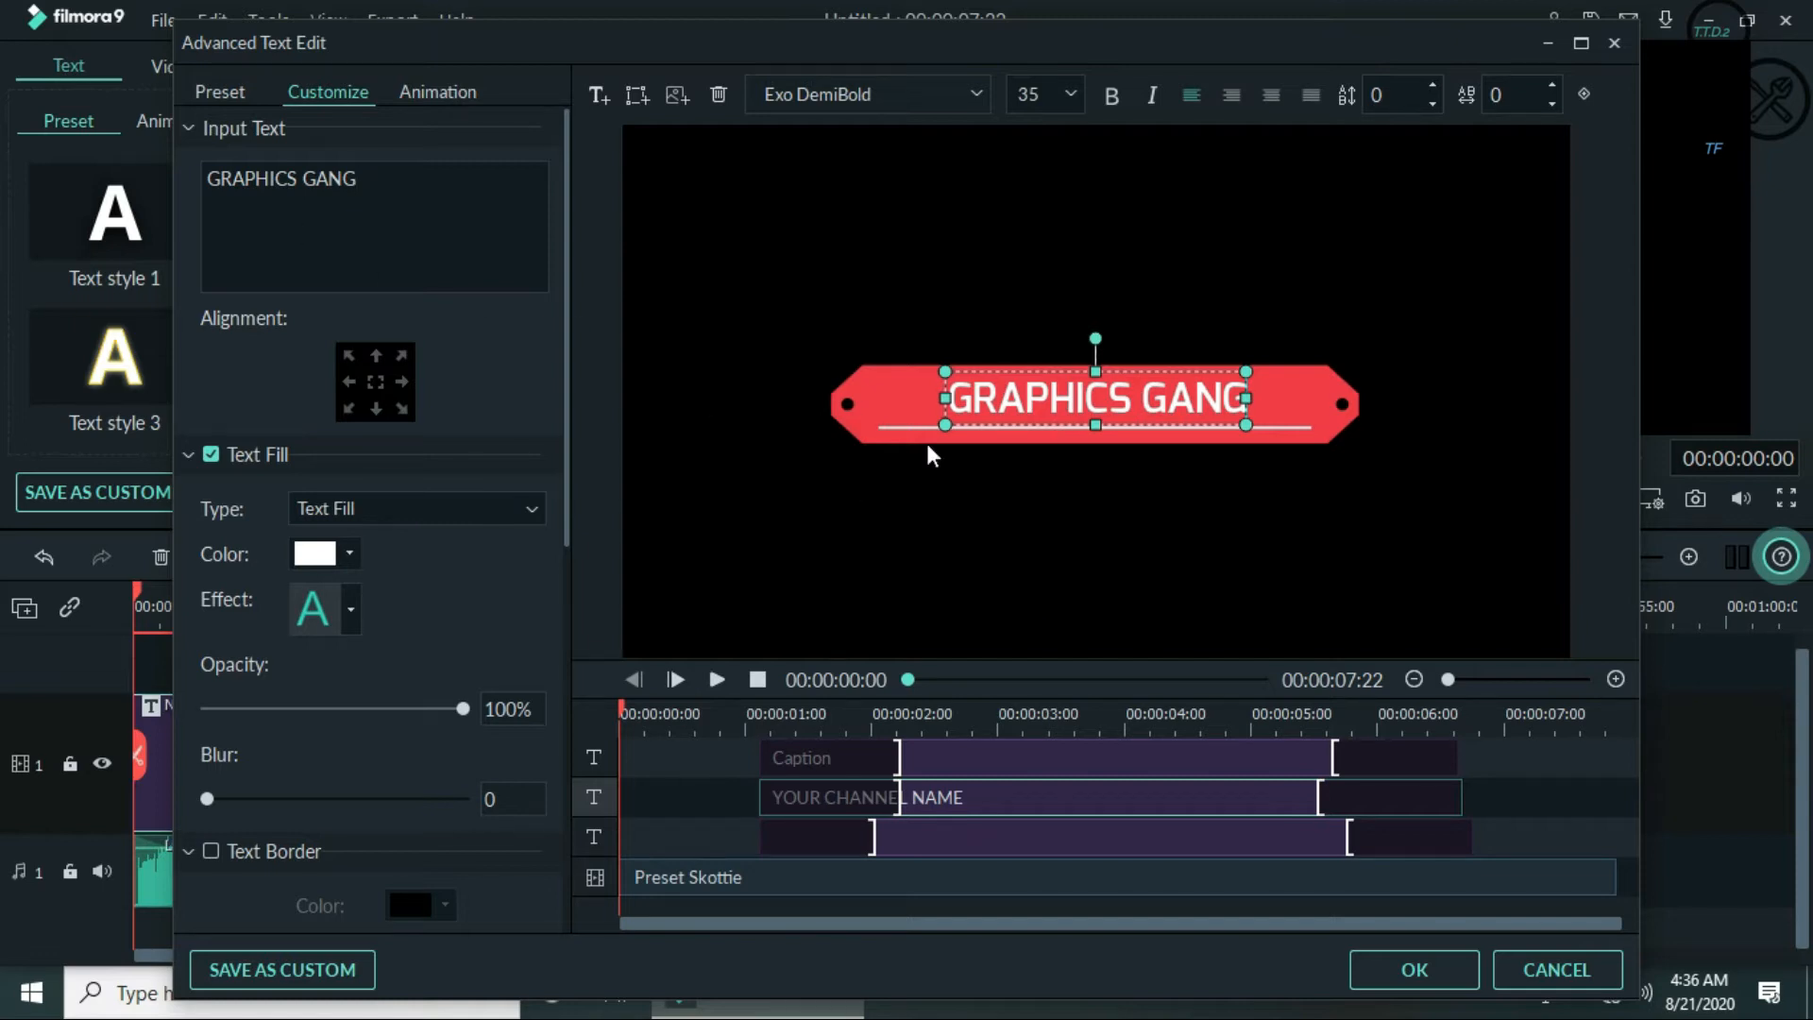
- Colour the GRAPHICS GANG text purple, and enlarge and reposition its text box within the red banner
left_click(350, 553)
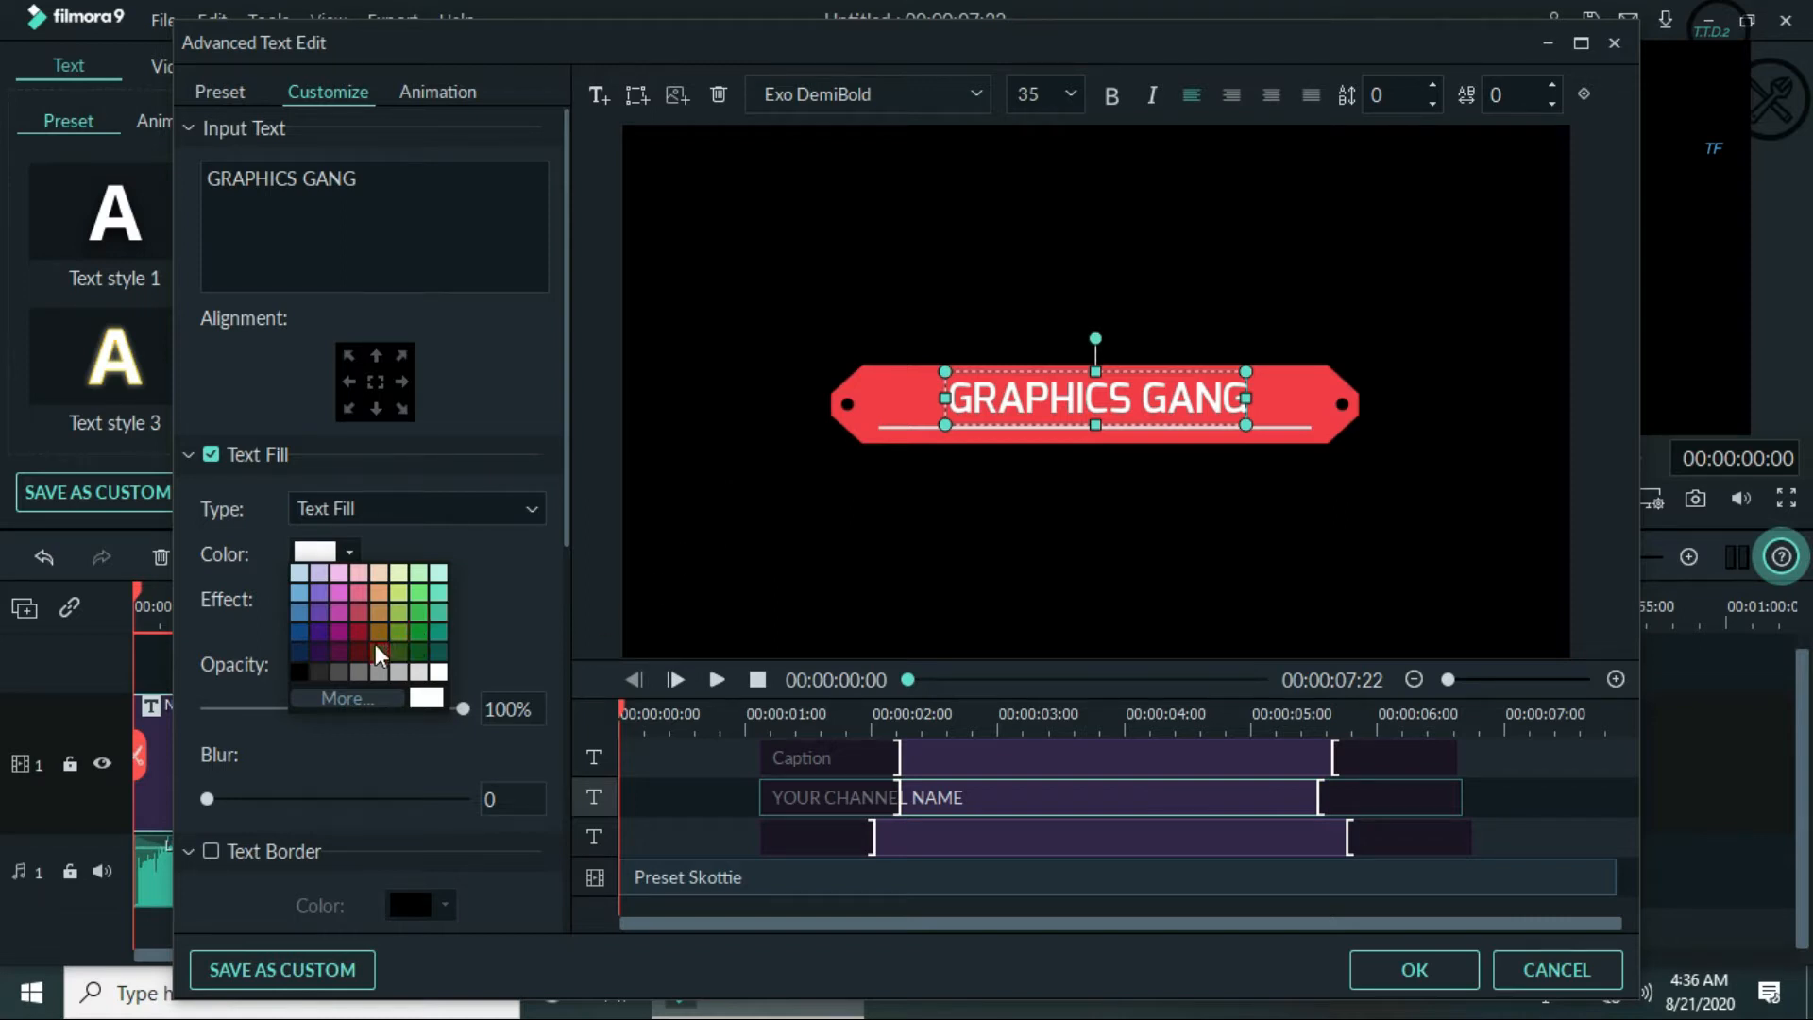
left_click(329, 614)
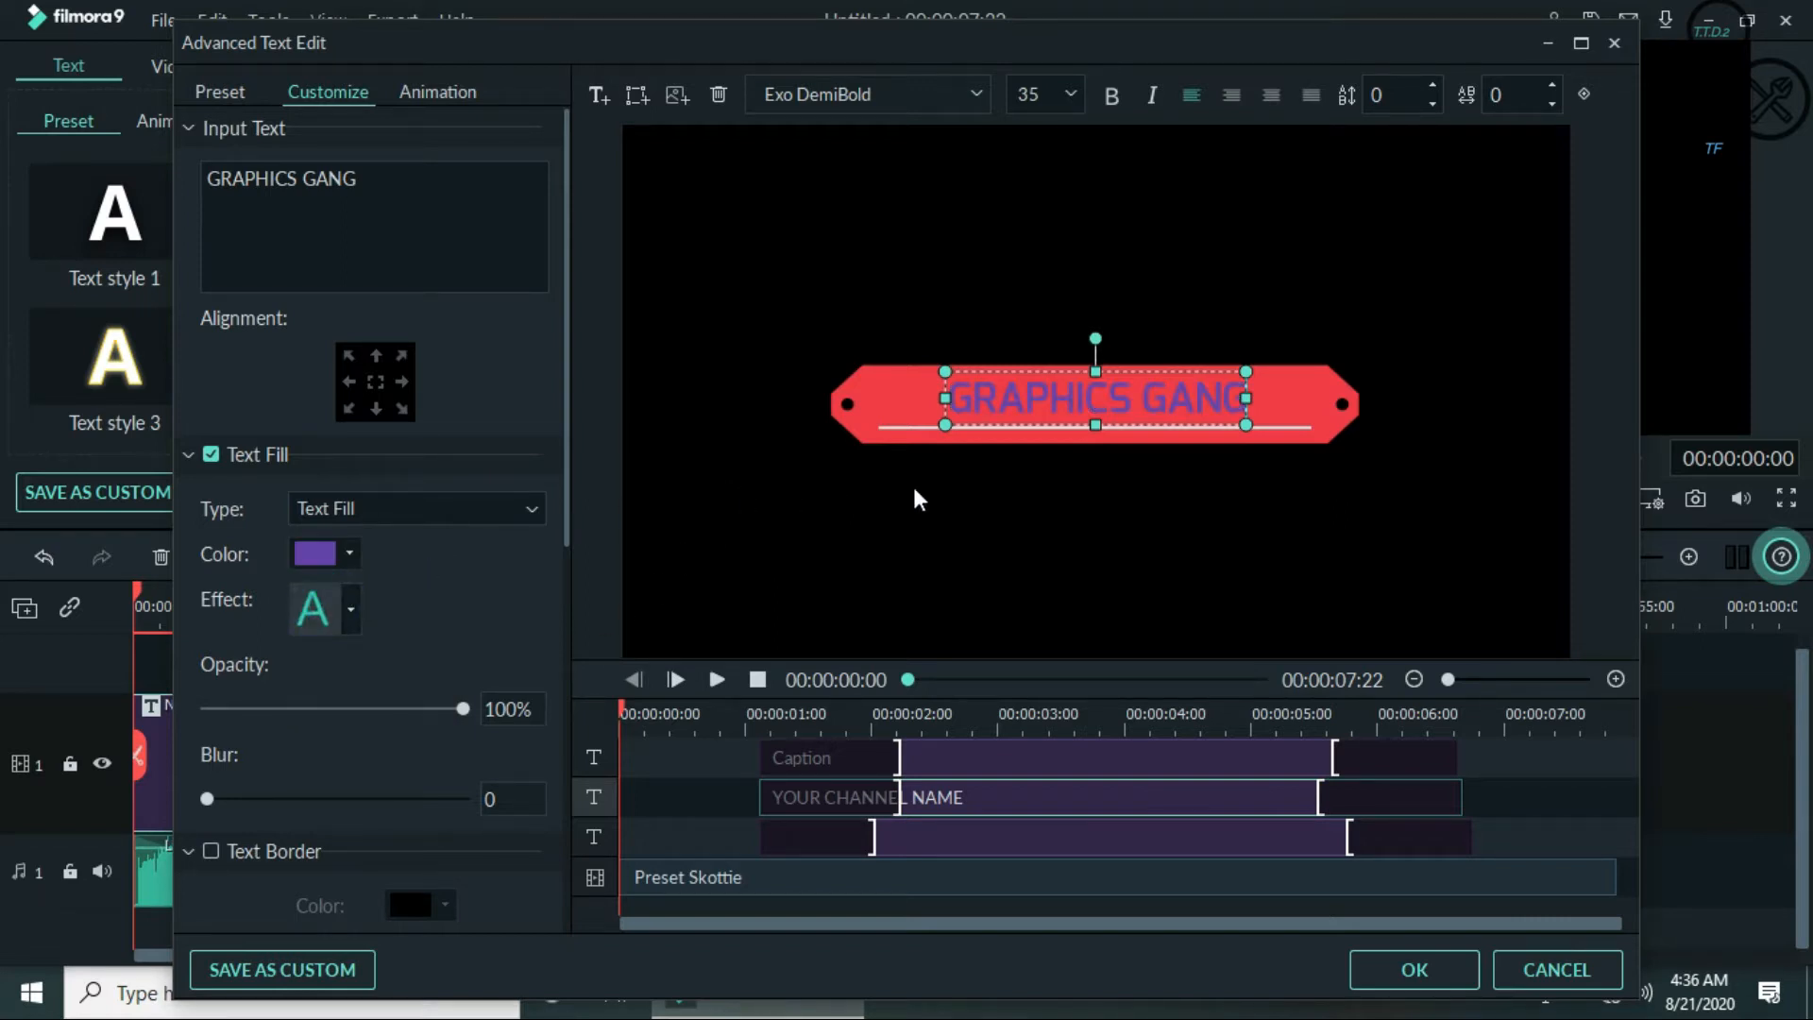
left_click_drag(1247, 427, 1313, 436)
left_click_drag(1139, 407, 1130, 408)
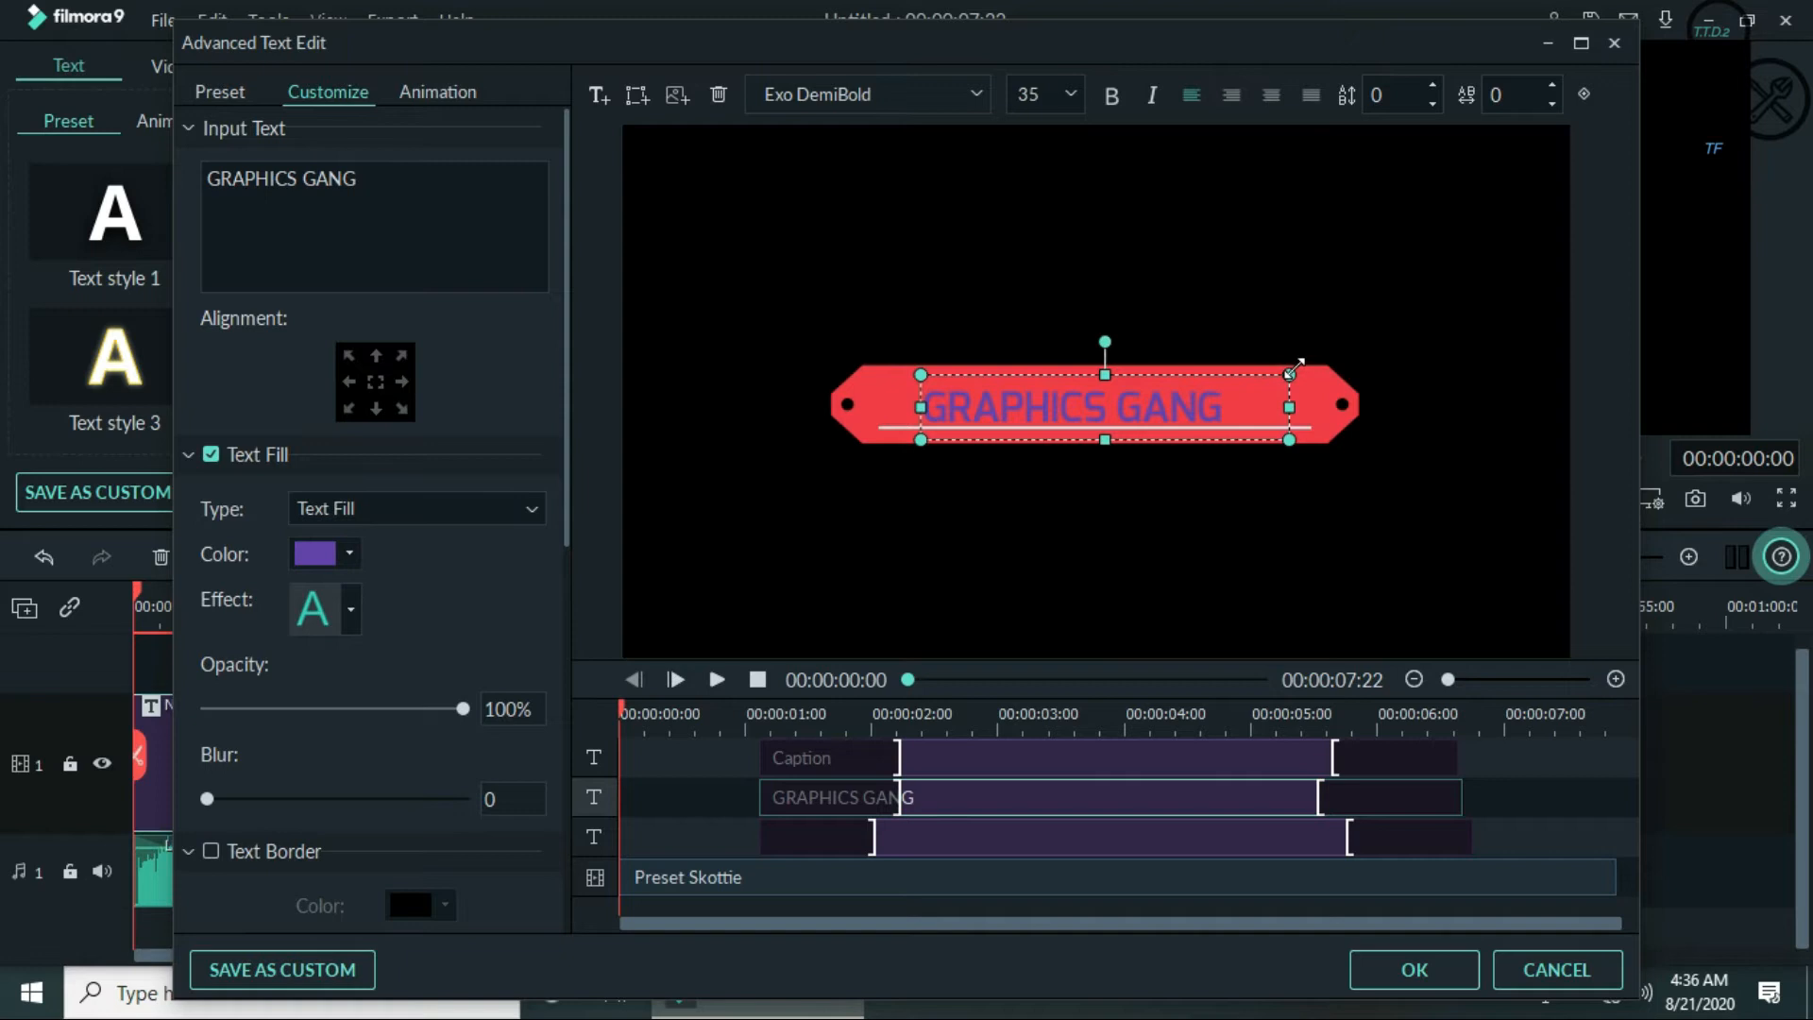
left_click_drag(1294, 366, 1500, 342)
mouse_move(1206, 401)
left_mouse_down()
mouse_move(1221, 420)
mouse_move(1241, 402)
left_mouse_up()
left_click_drag(1522, 324, 1187, 383)
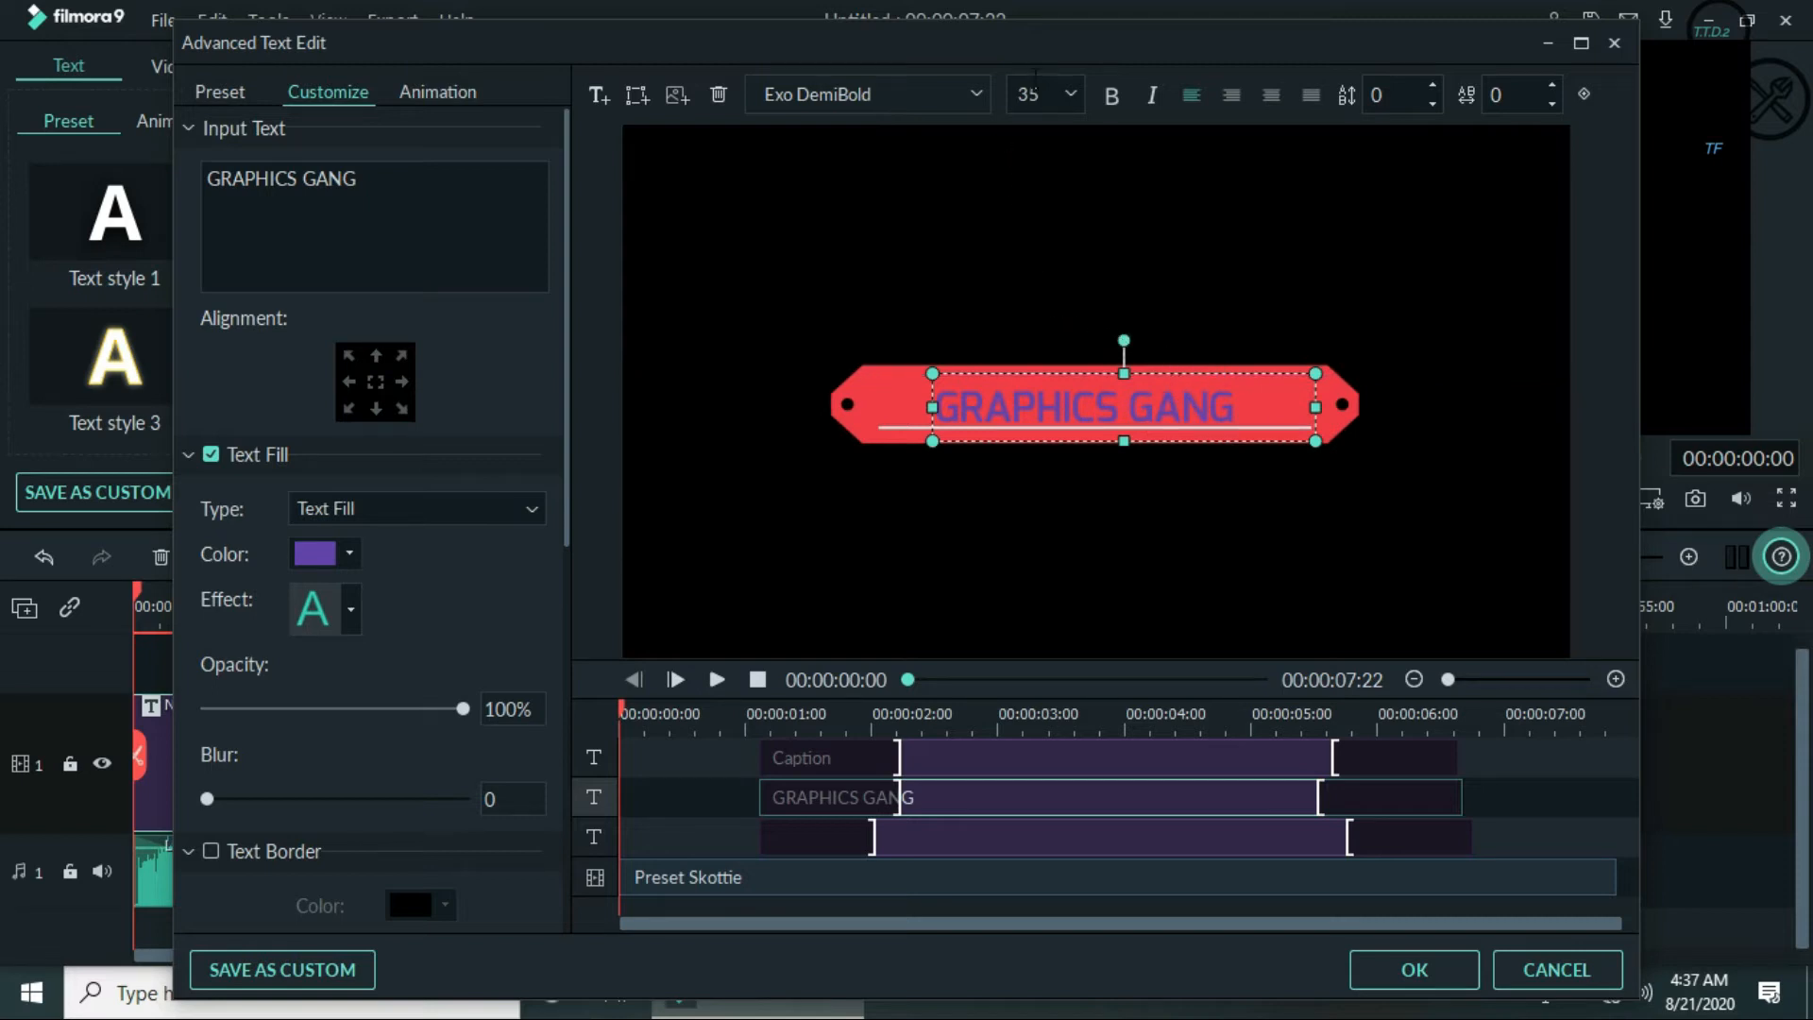
- Set the GRAPHICS GANG text's font size to 48 and shift the text sideways to centre it on the red banner
left_click(1066, 107)
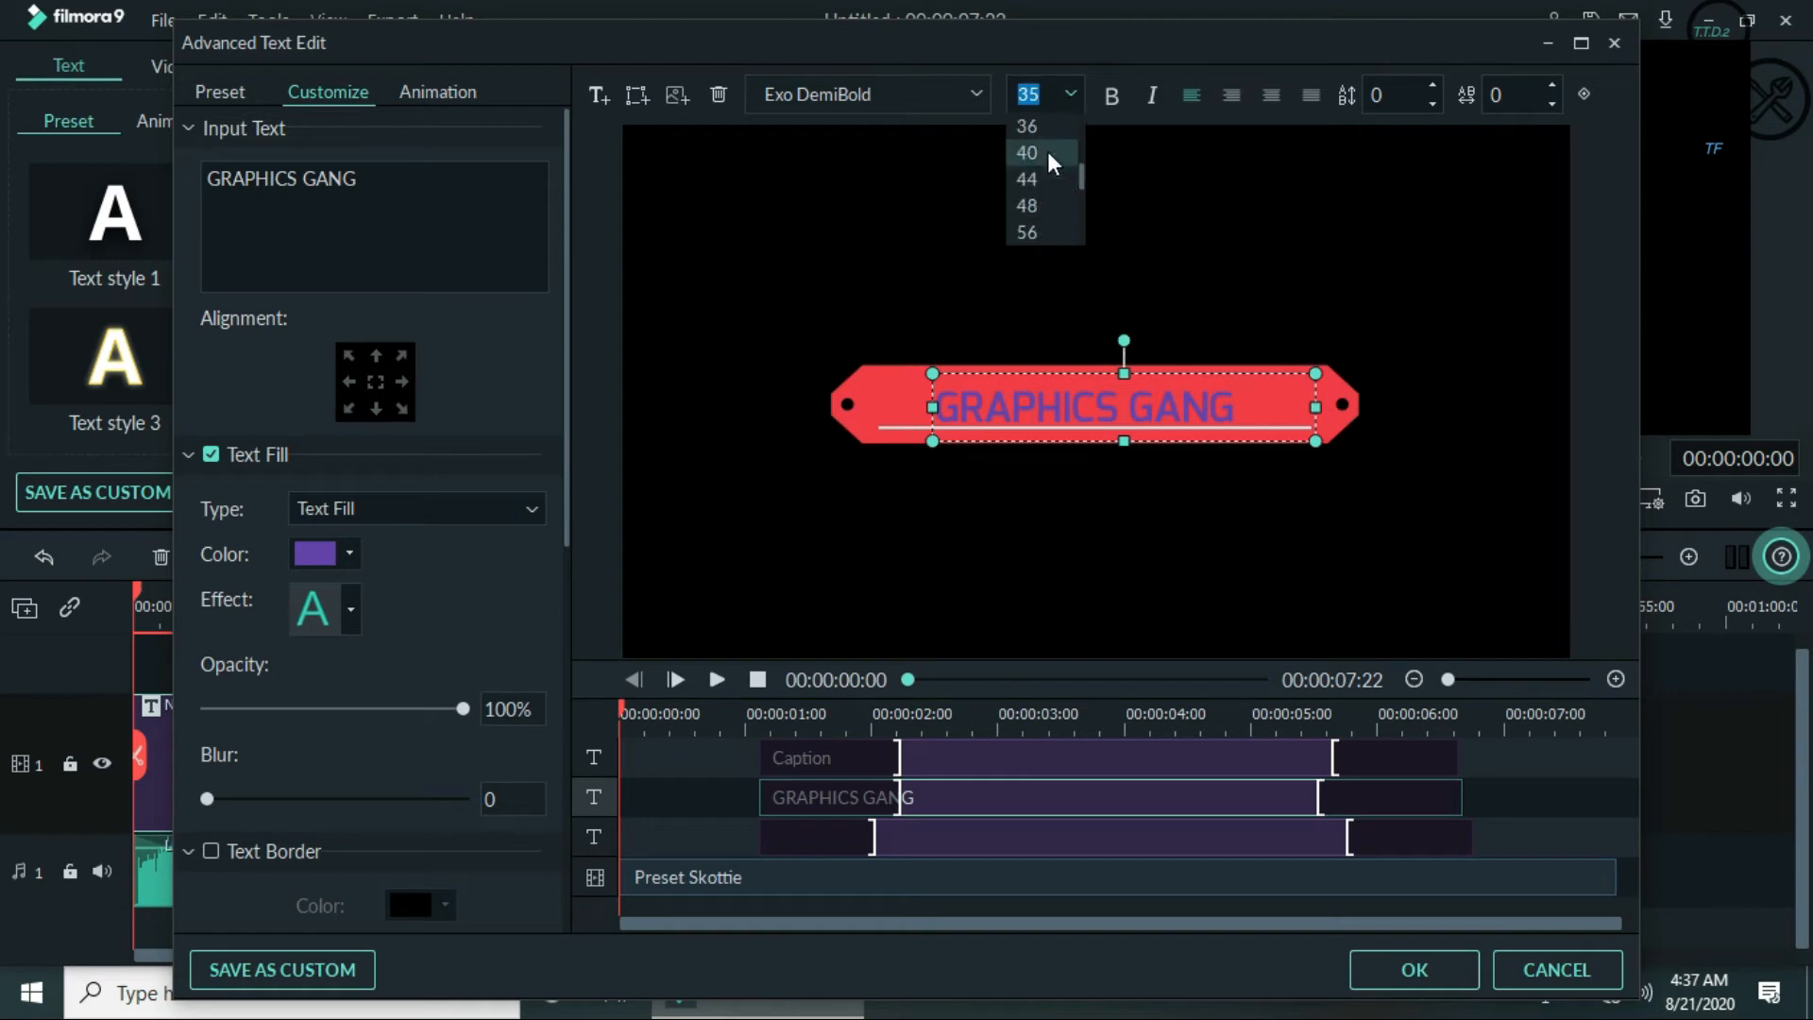
left_click(1041, 154)
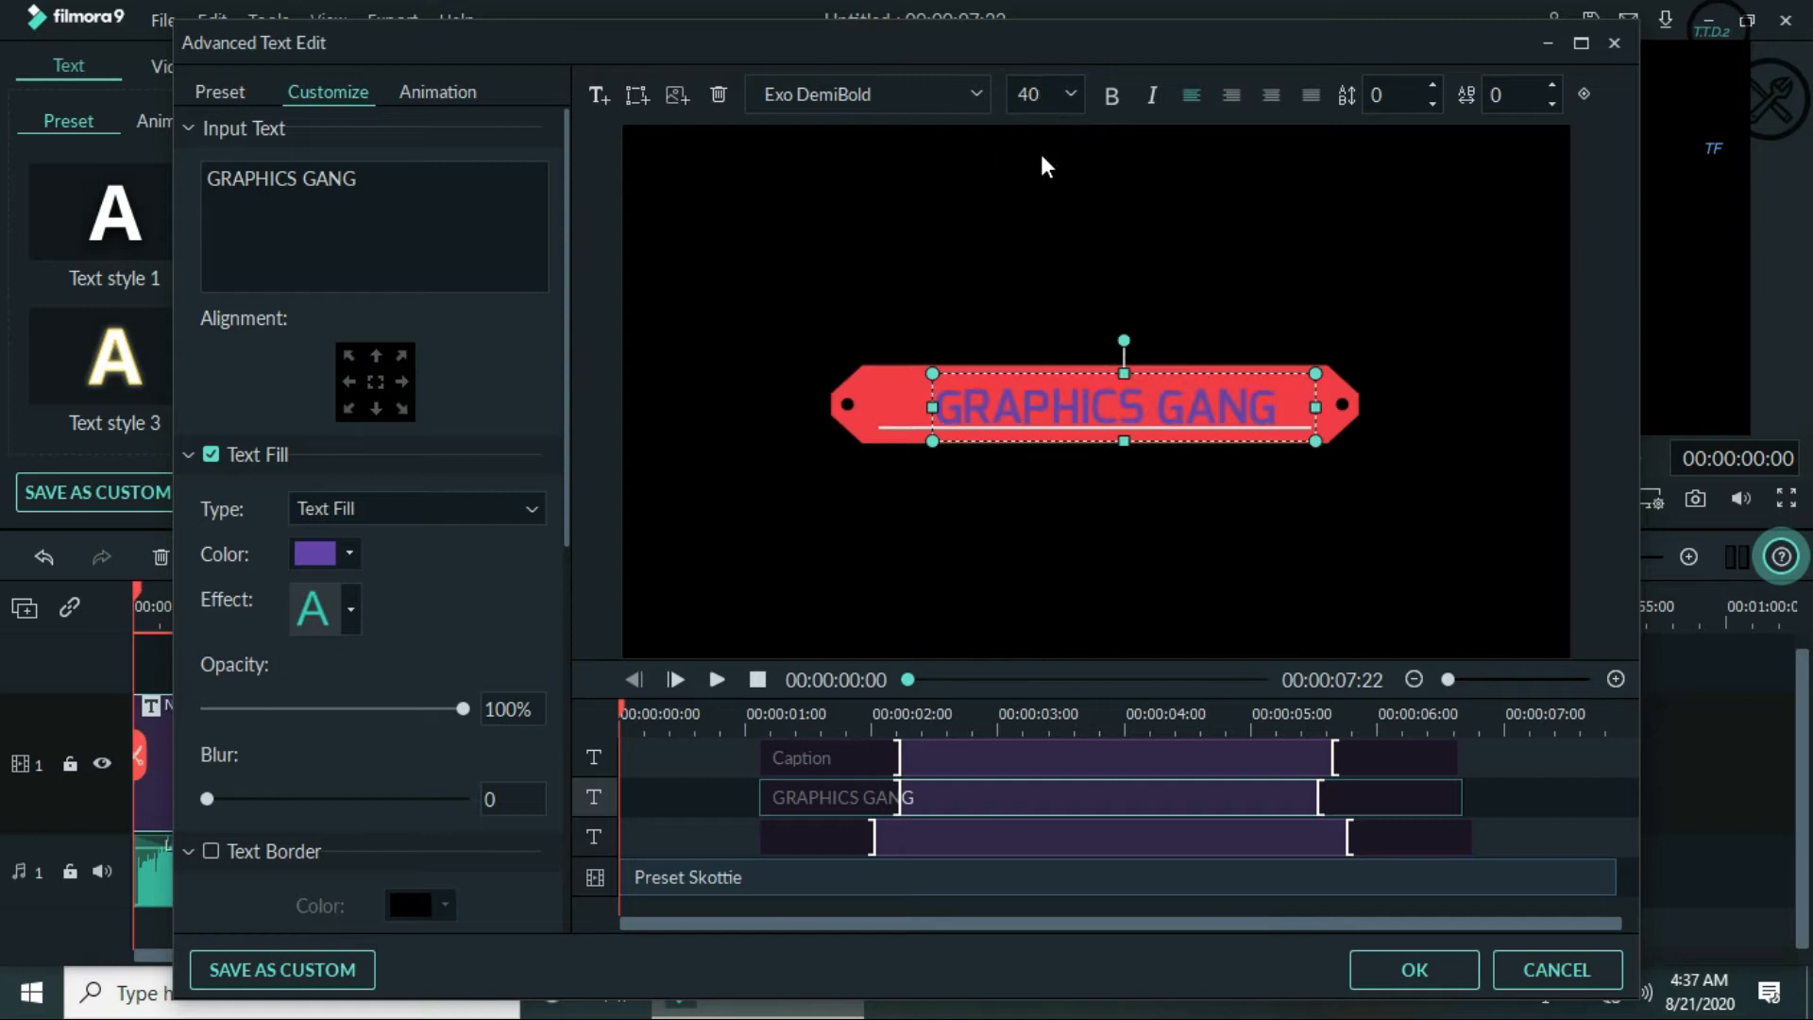
left_click(1069, 93)
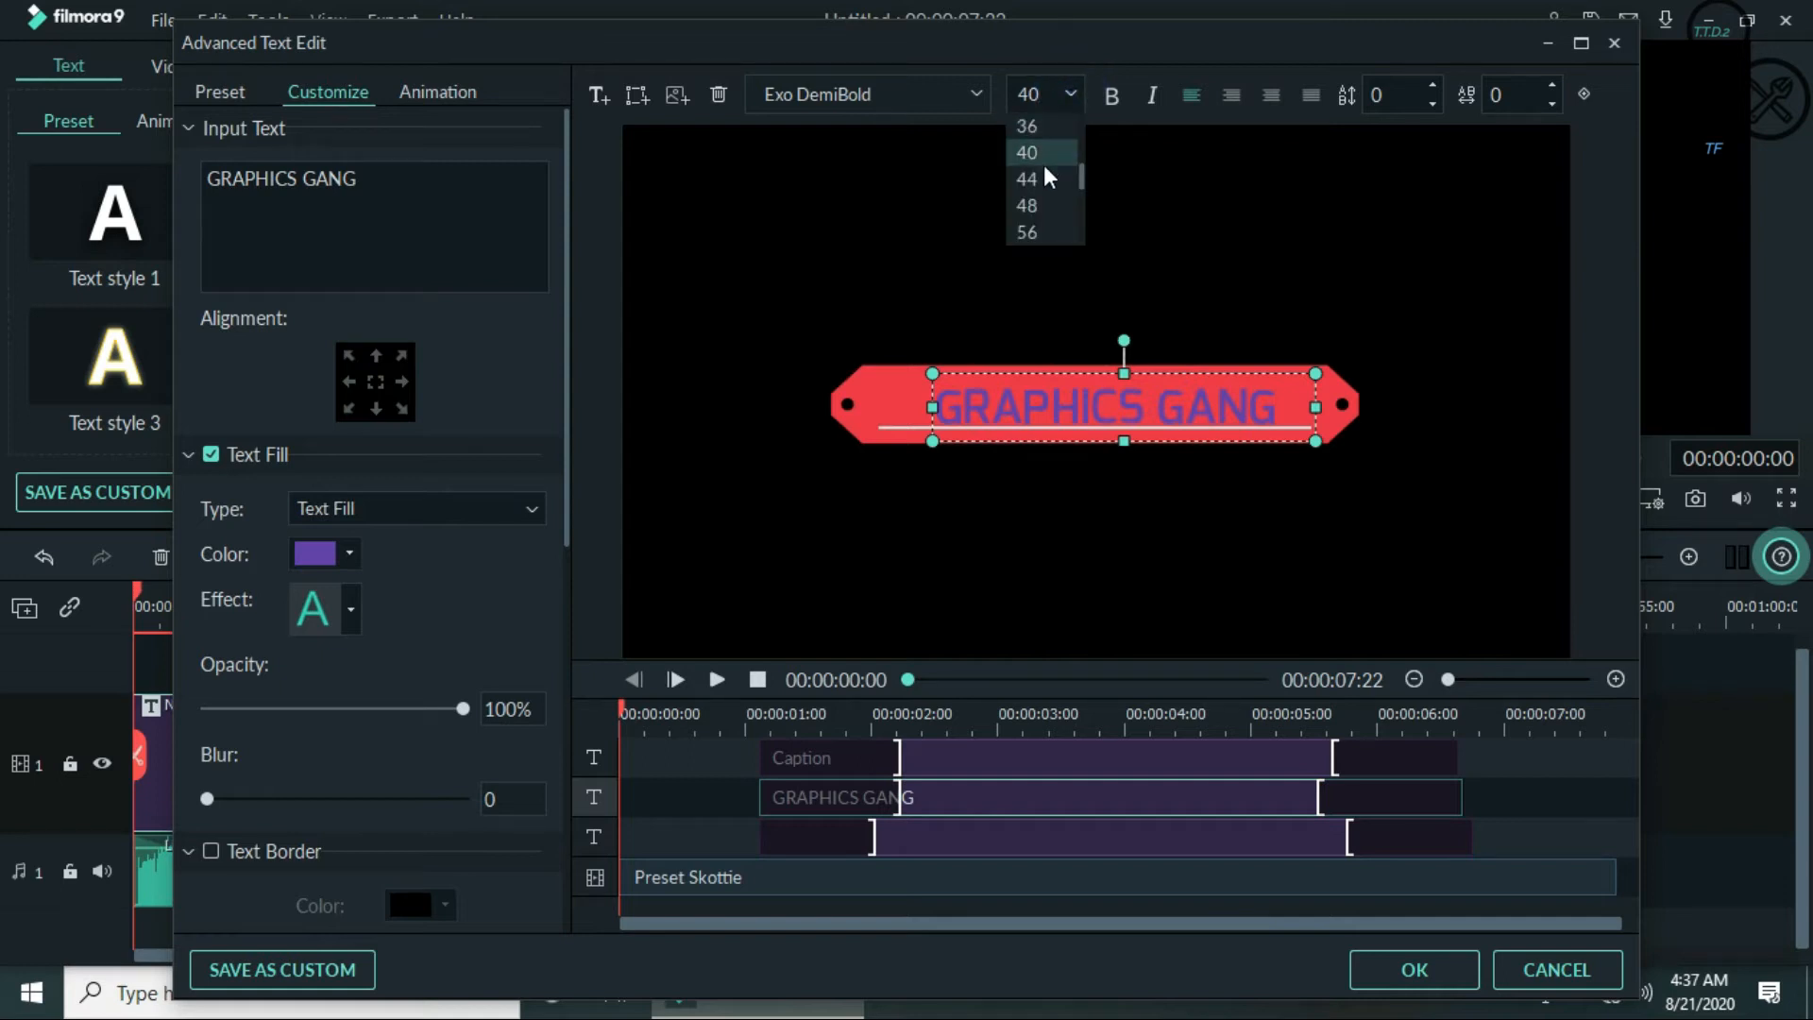
left_click(1039, 178)
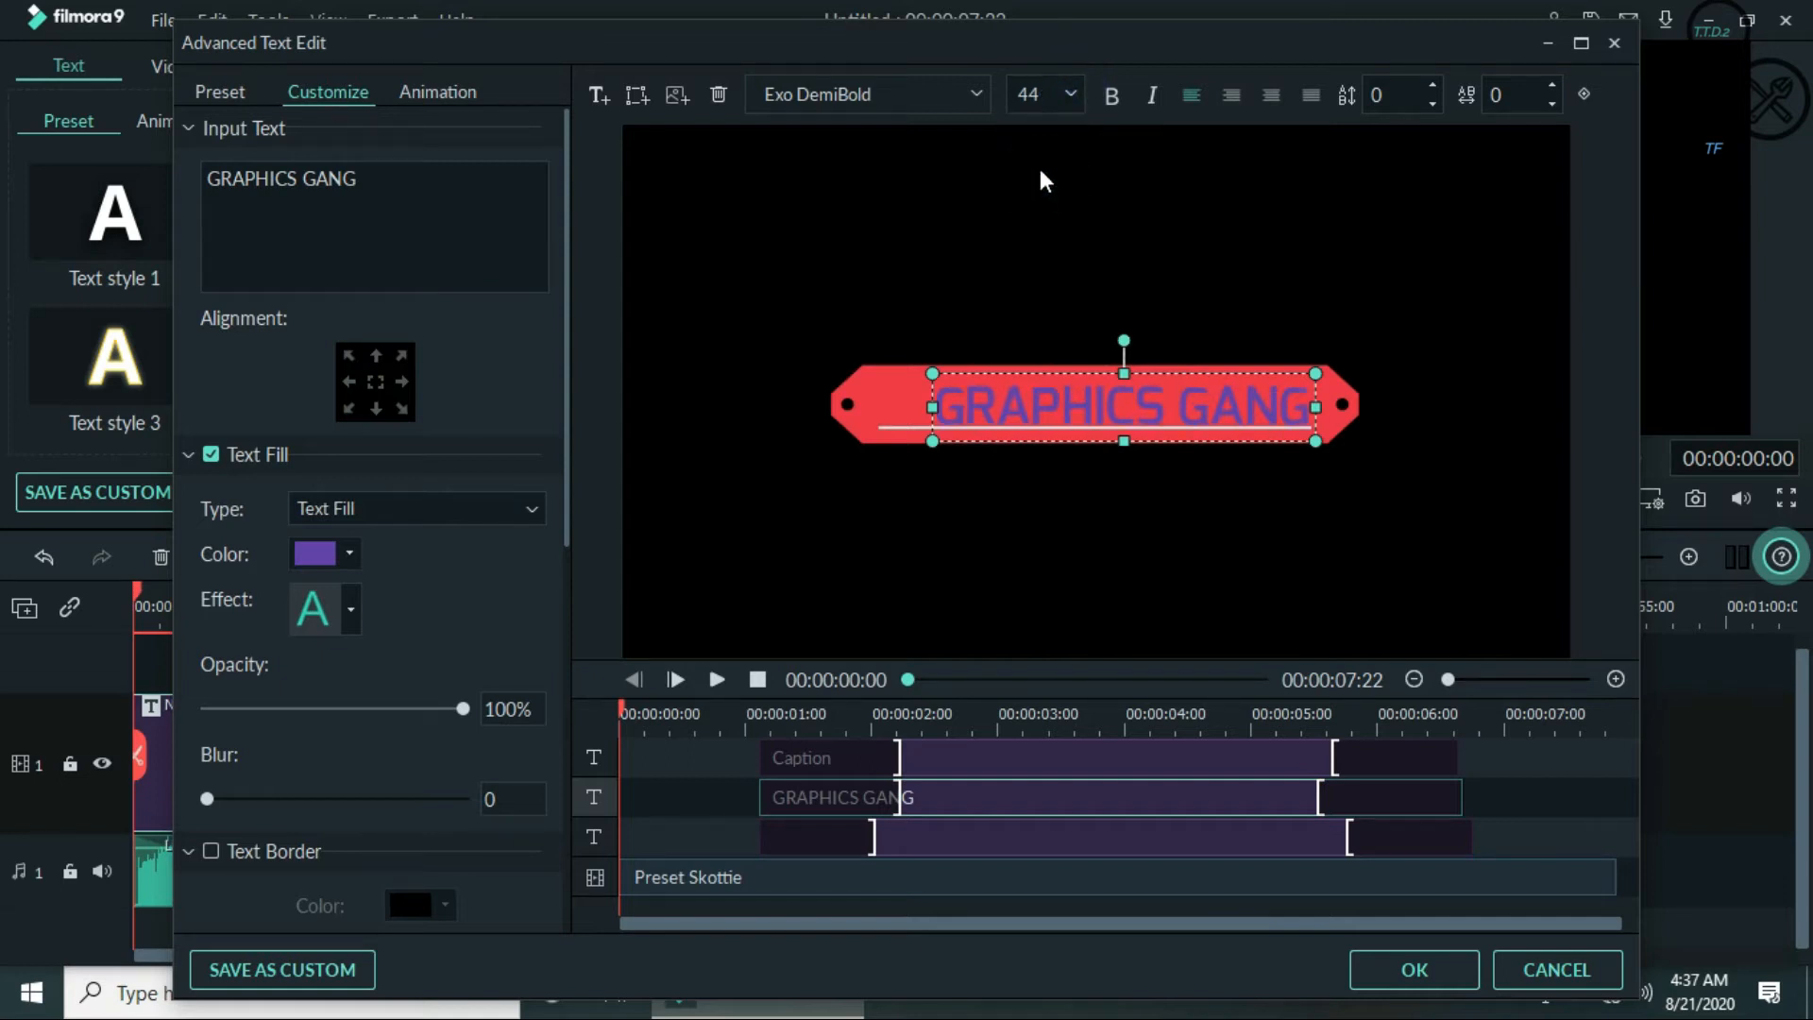
left_click(1072, 95)
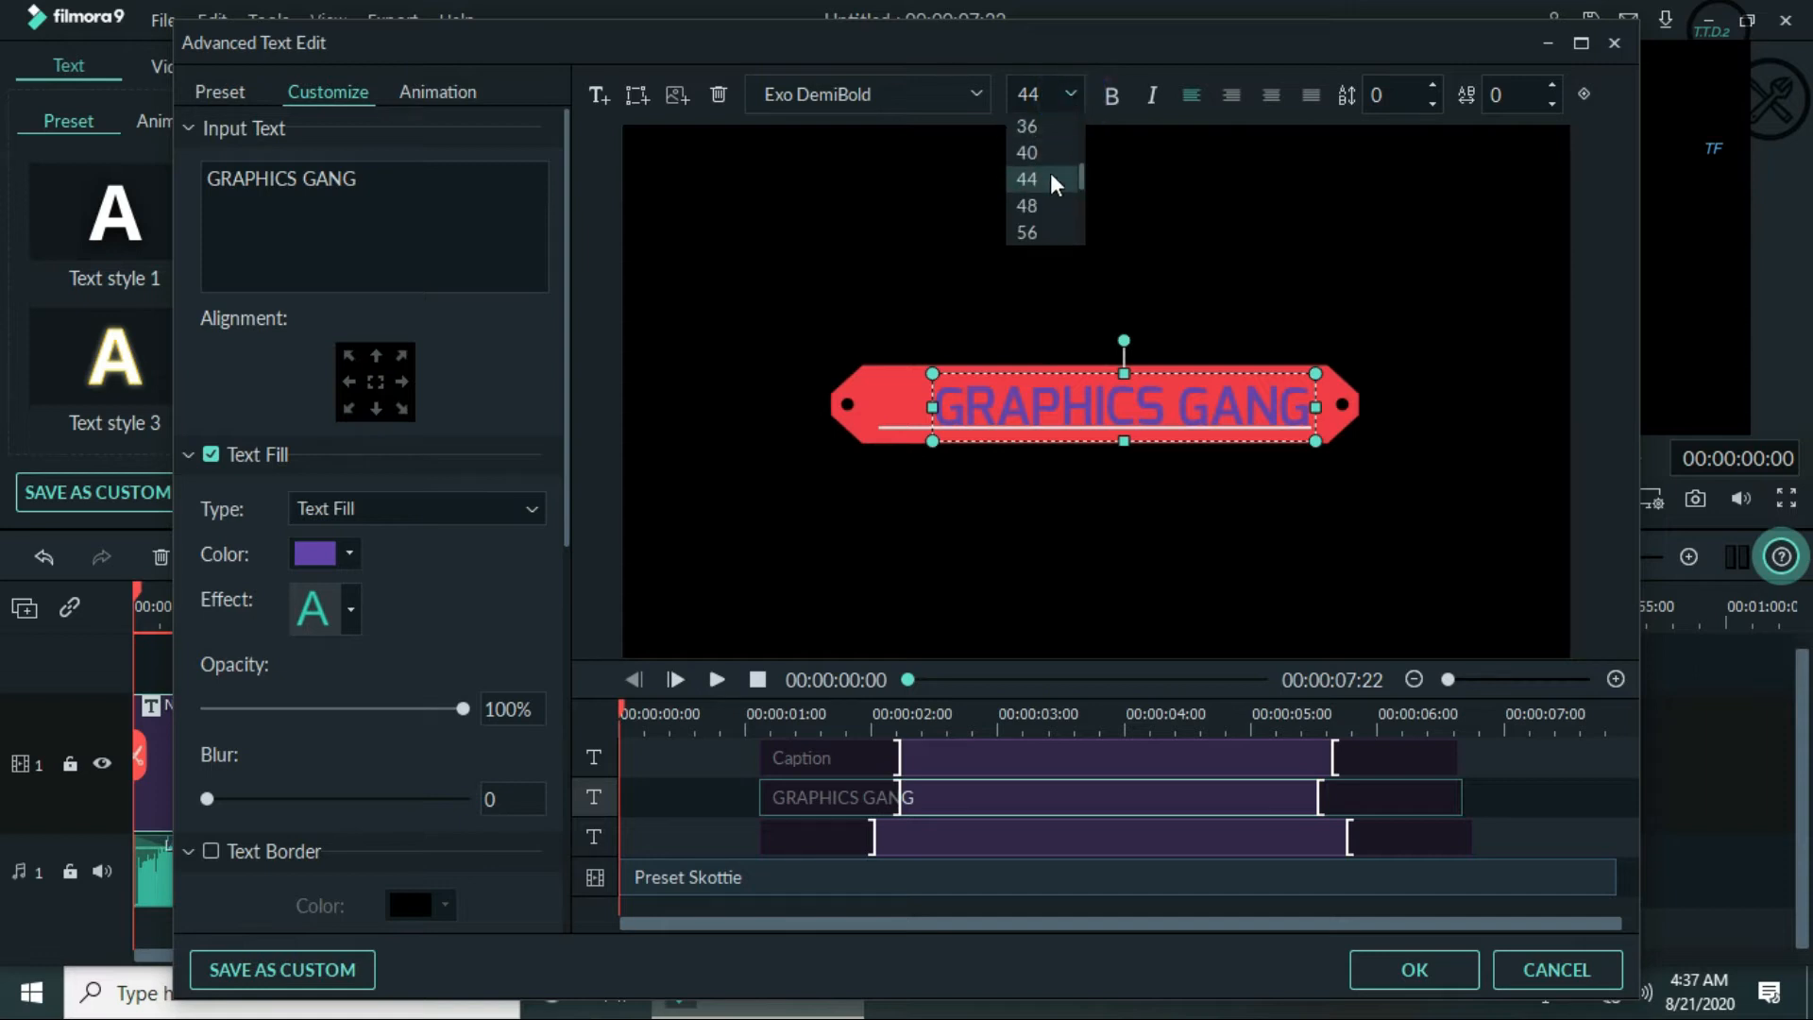
left_click(1043, 207)
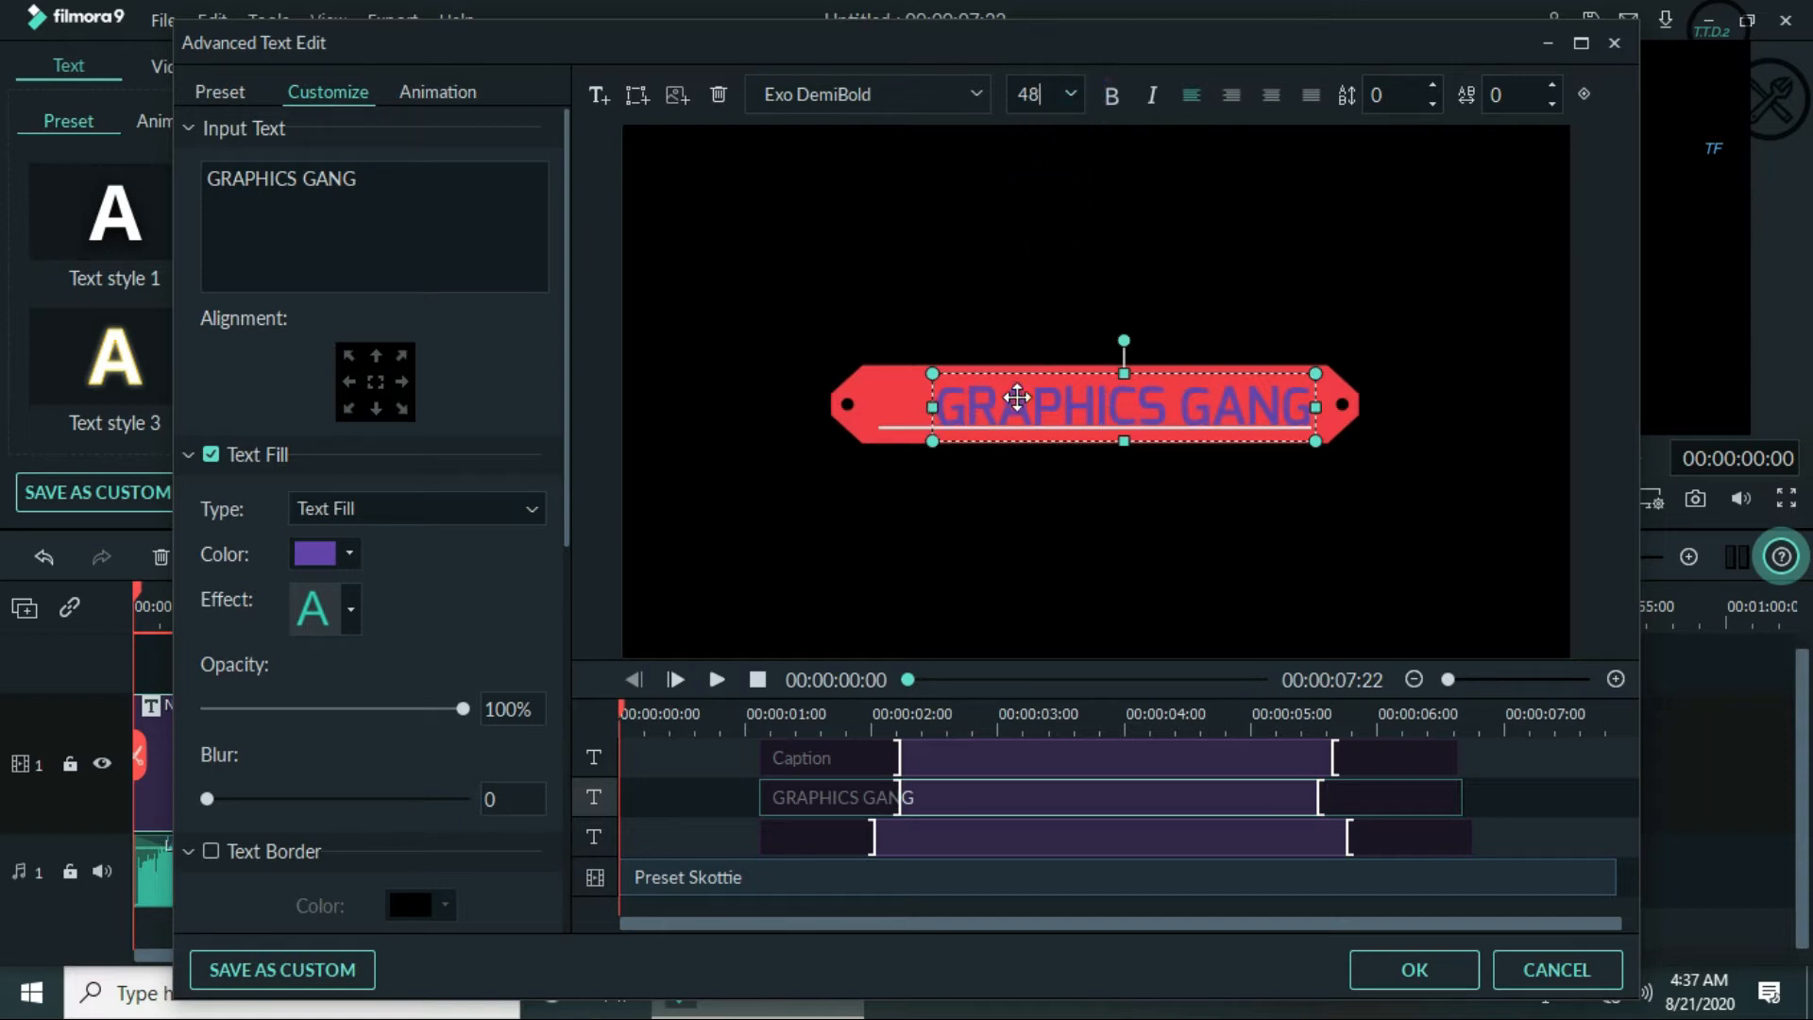
left_click_drag(1021, 396, 1007, 395)
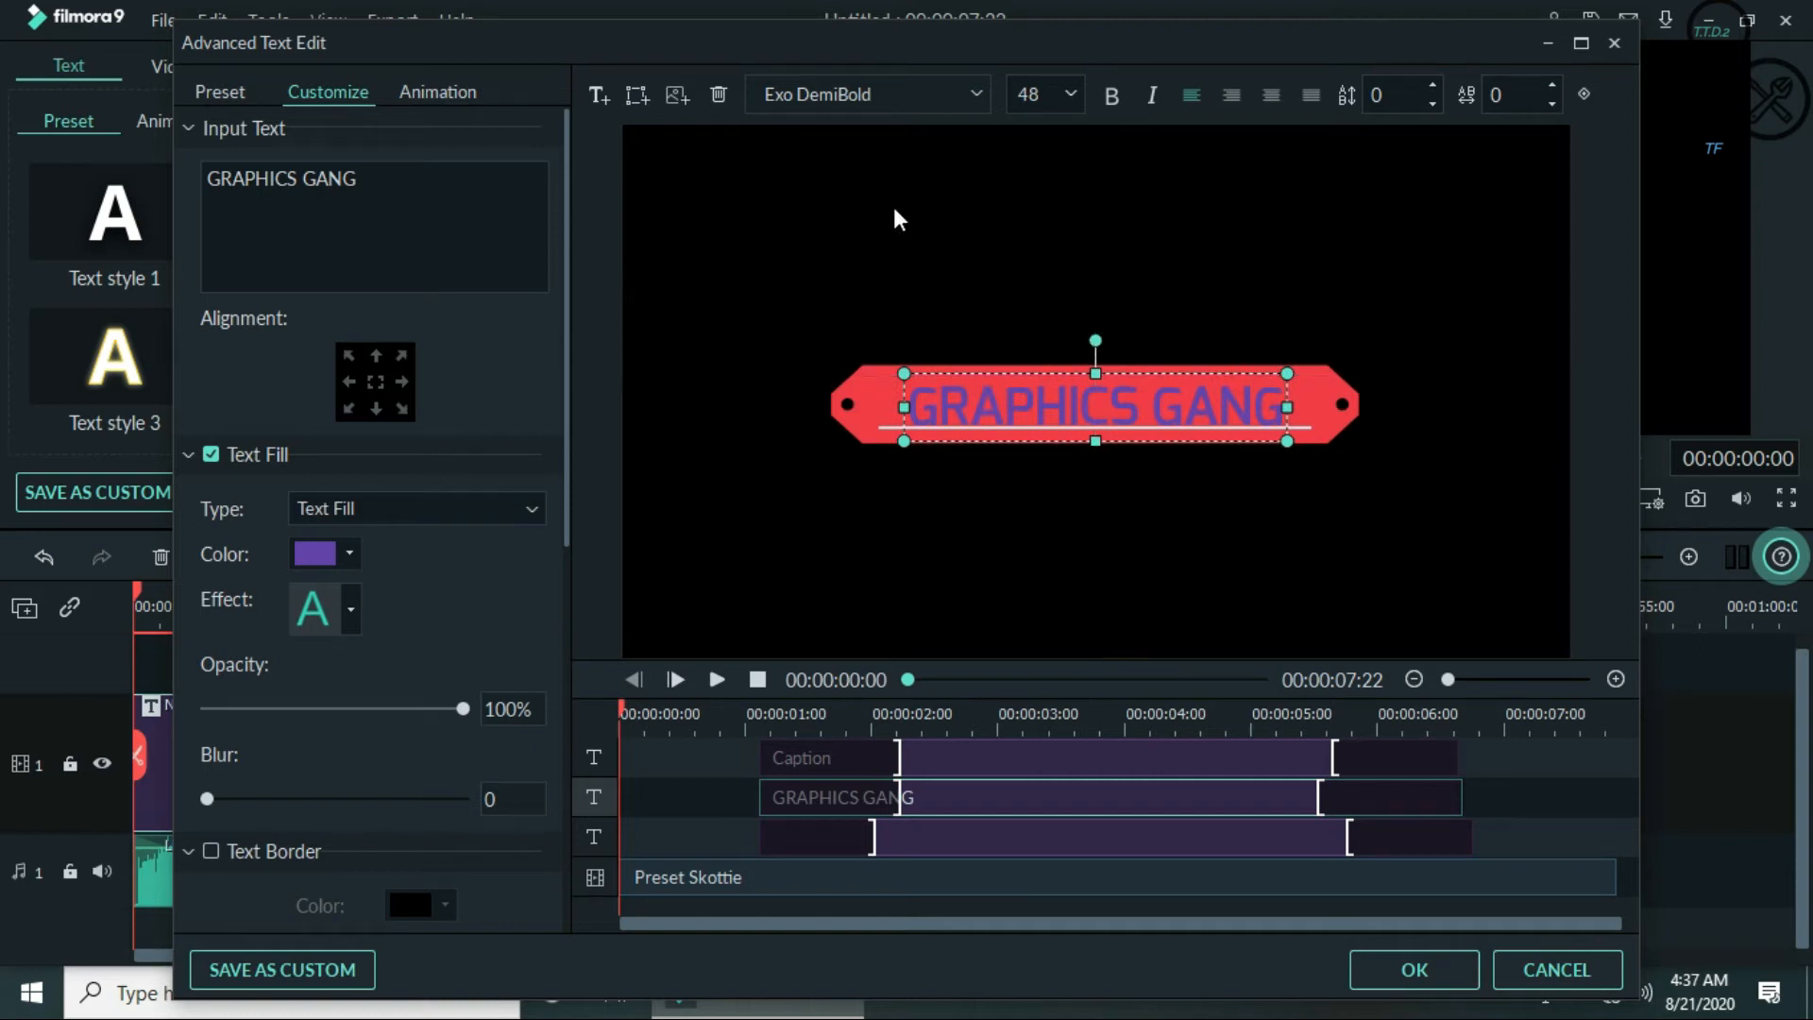
- Change the GRAPHICS GANG text's font to Abril Fatface
left_click(975, 94)
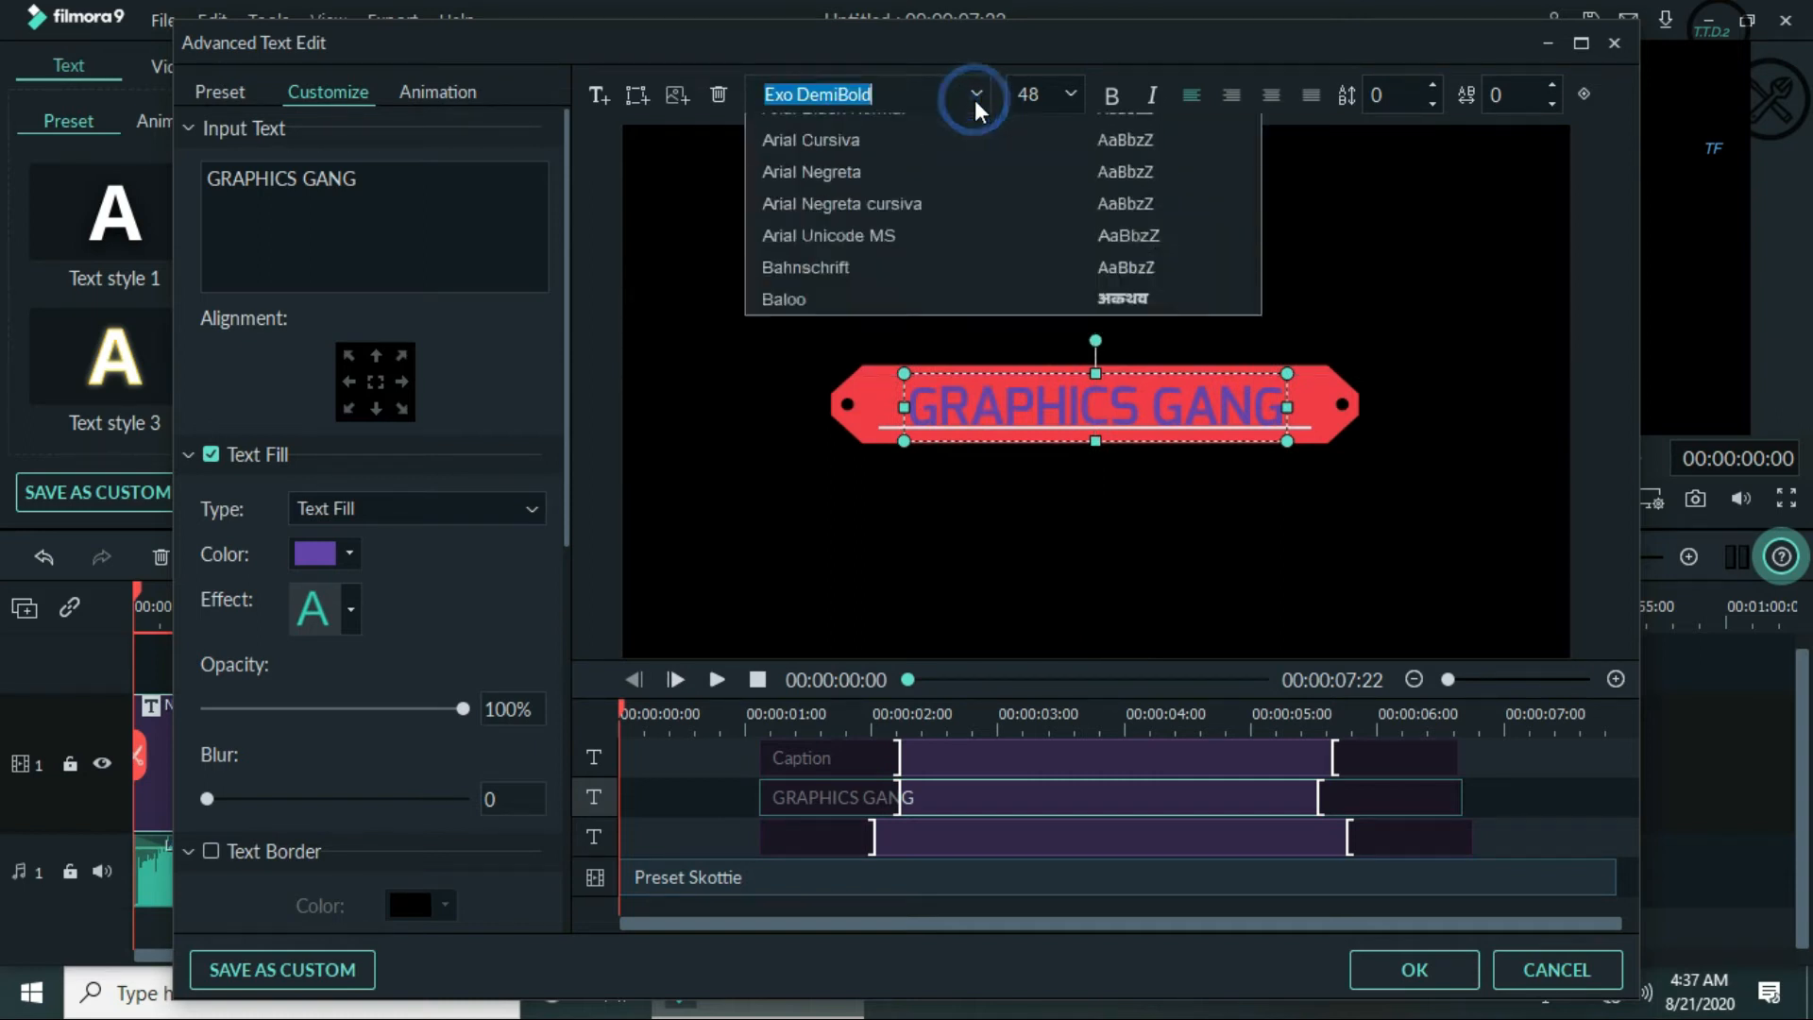
scroll(916, 240, "down", 8)
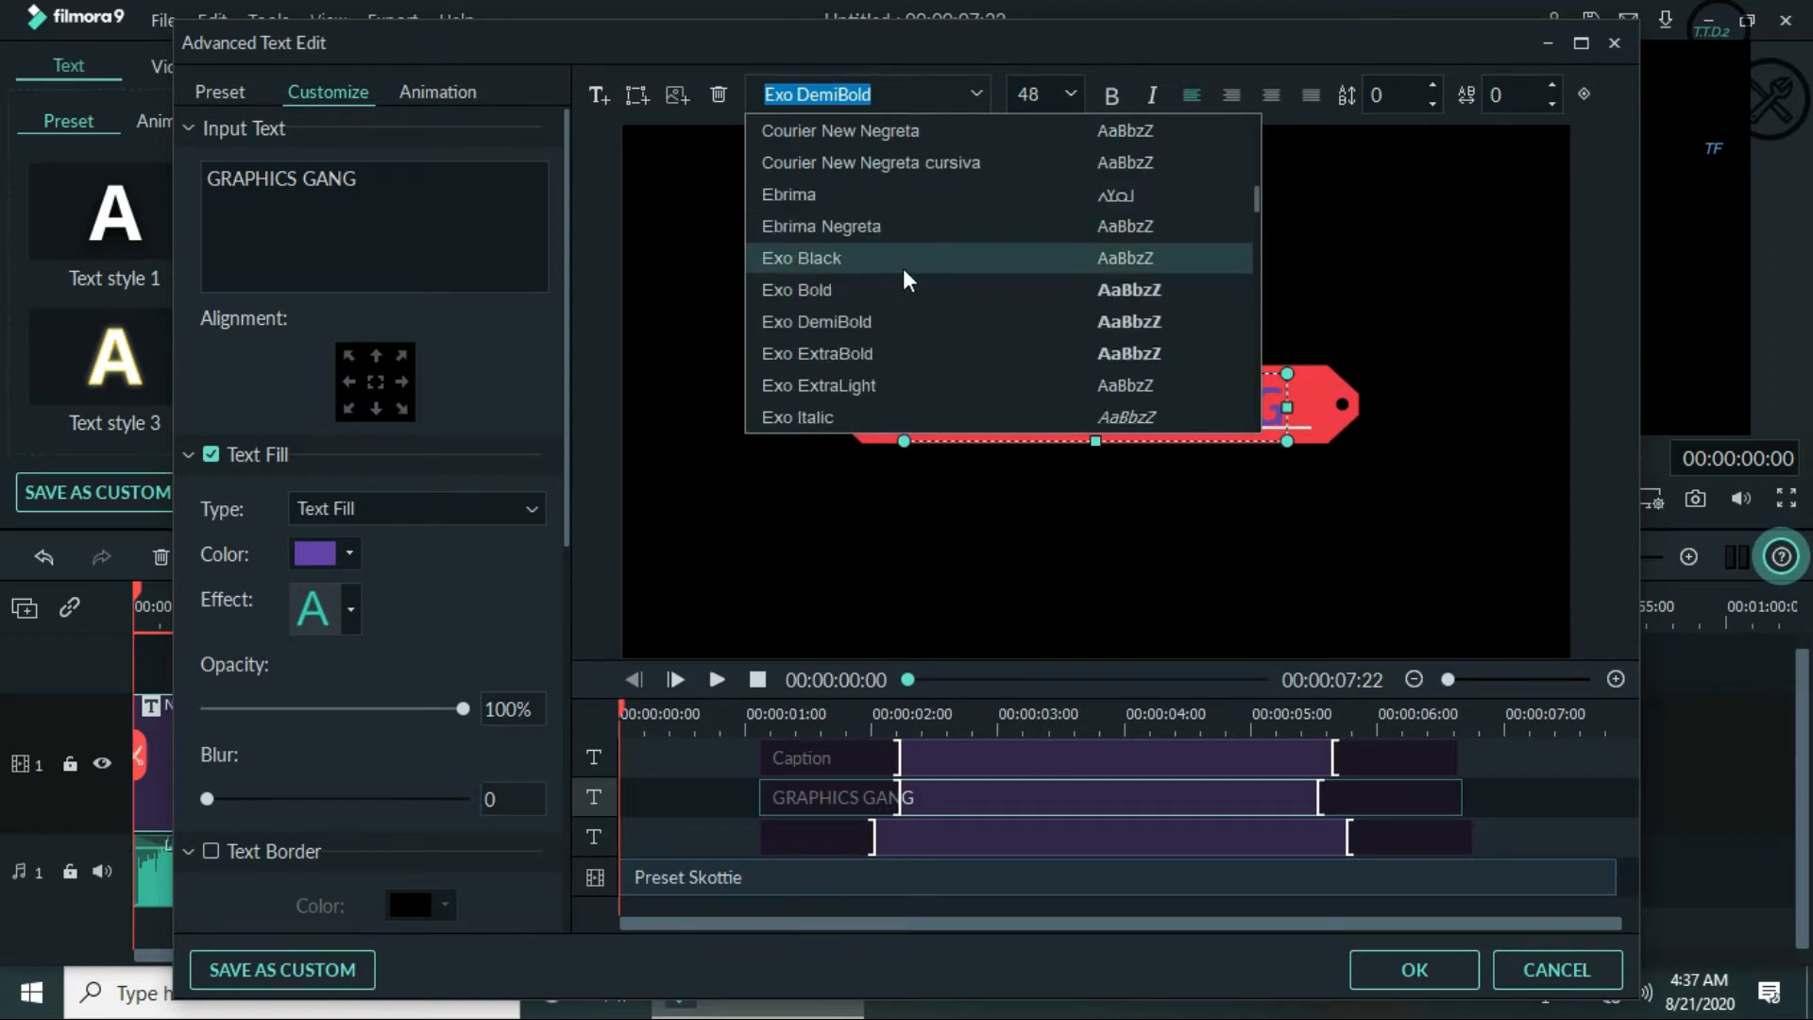
scroll(897, 293, "down", 4)
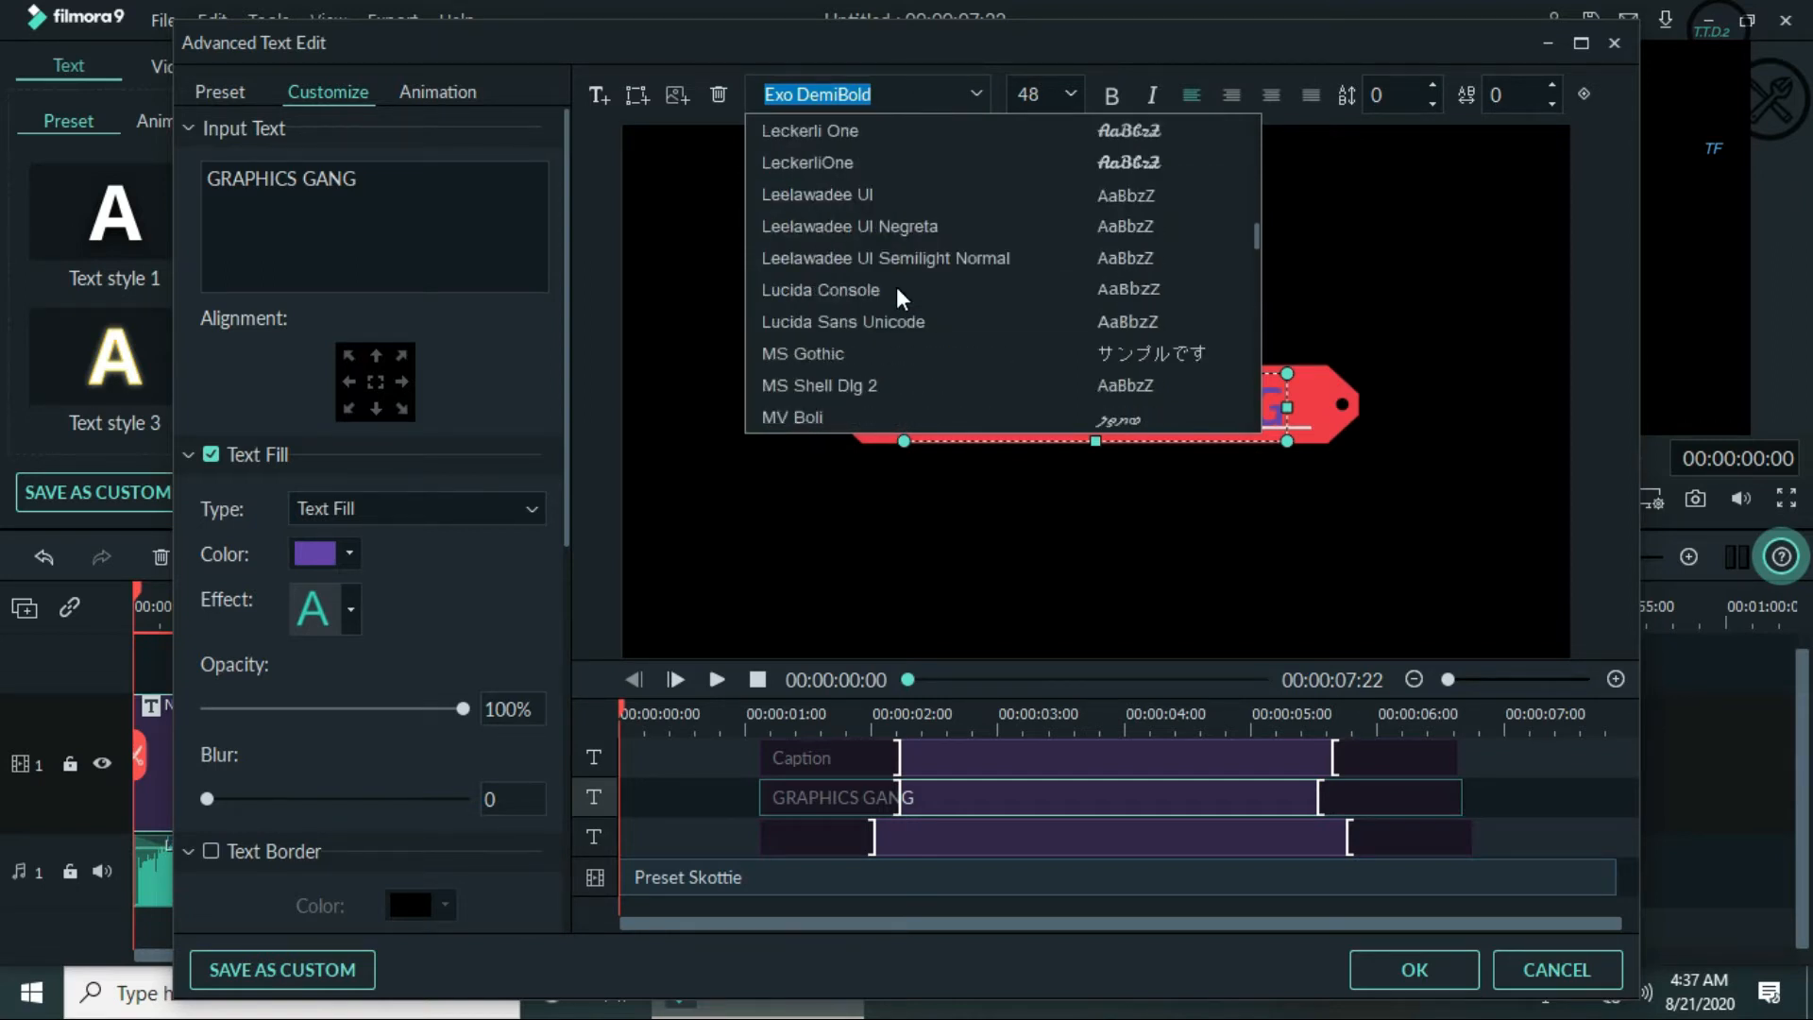
scroll(897, 292, "down", 4)
scroll(897, 287, "down", 4)
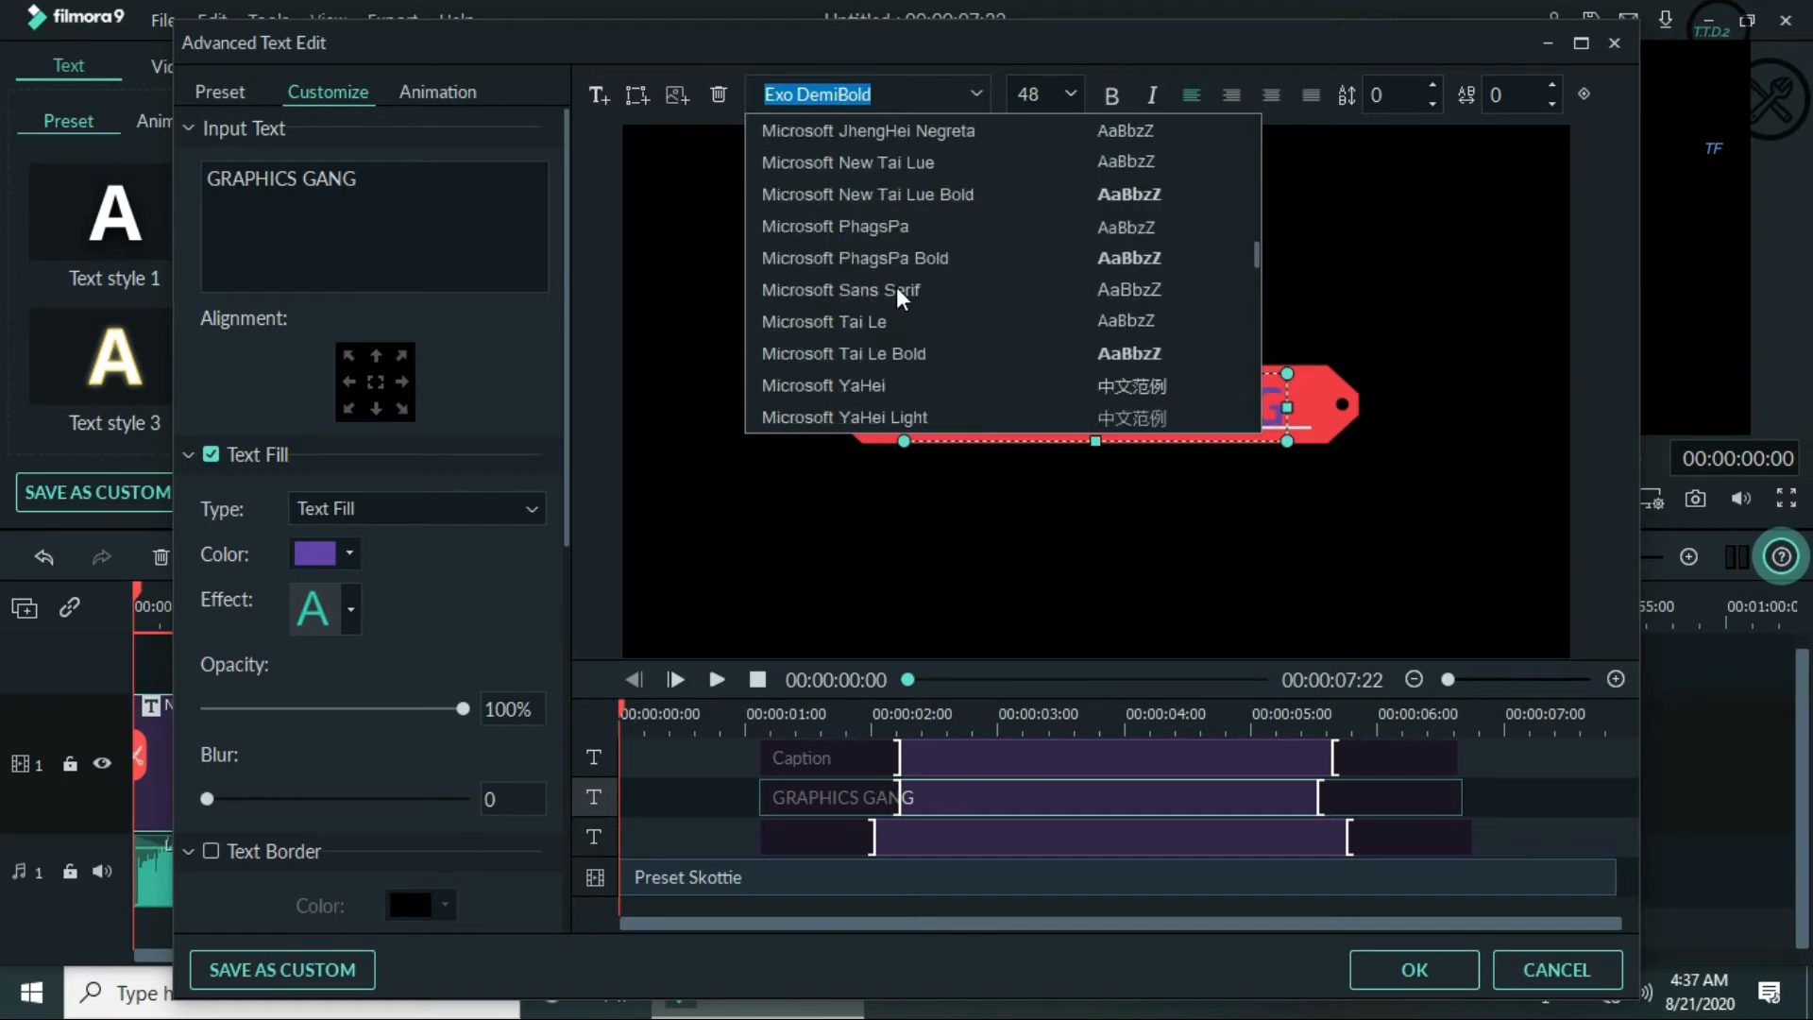
scroll(897, 292, "down", 12)
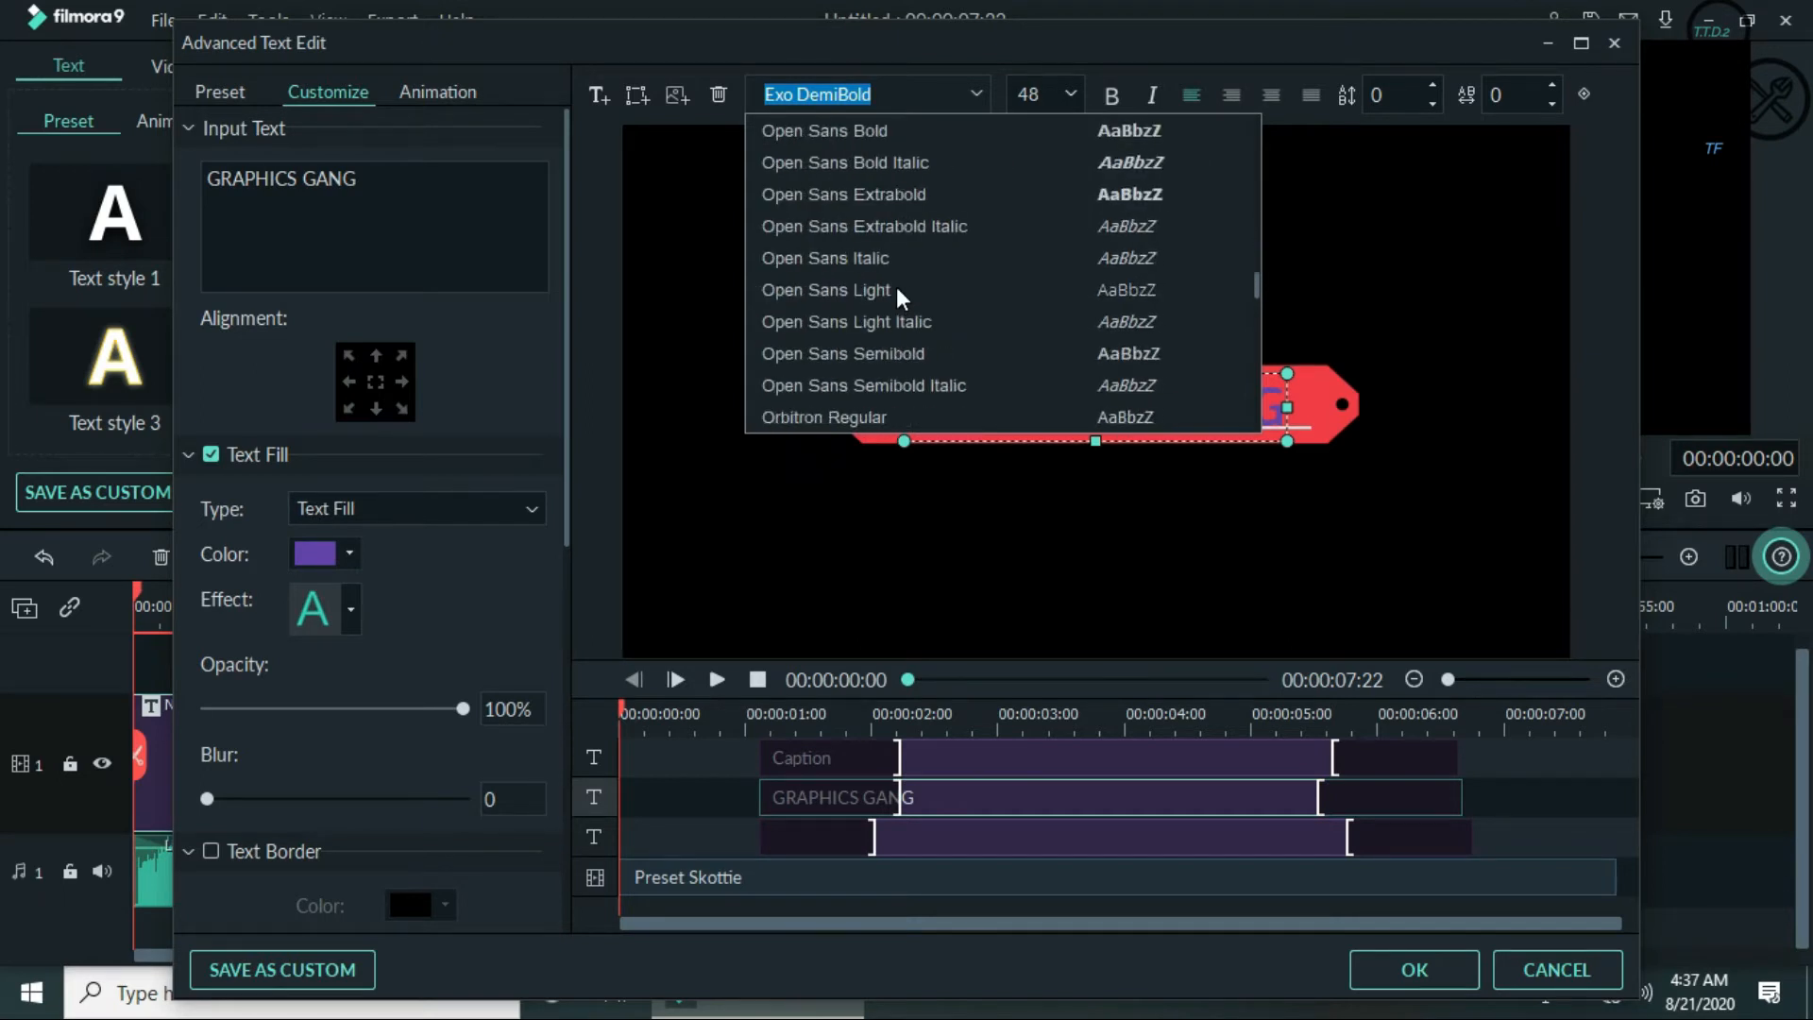
scroll(897, 297, "down", 12)
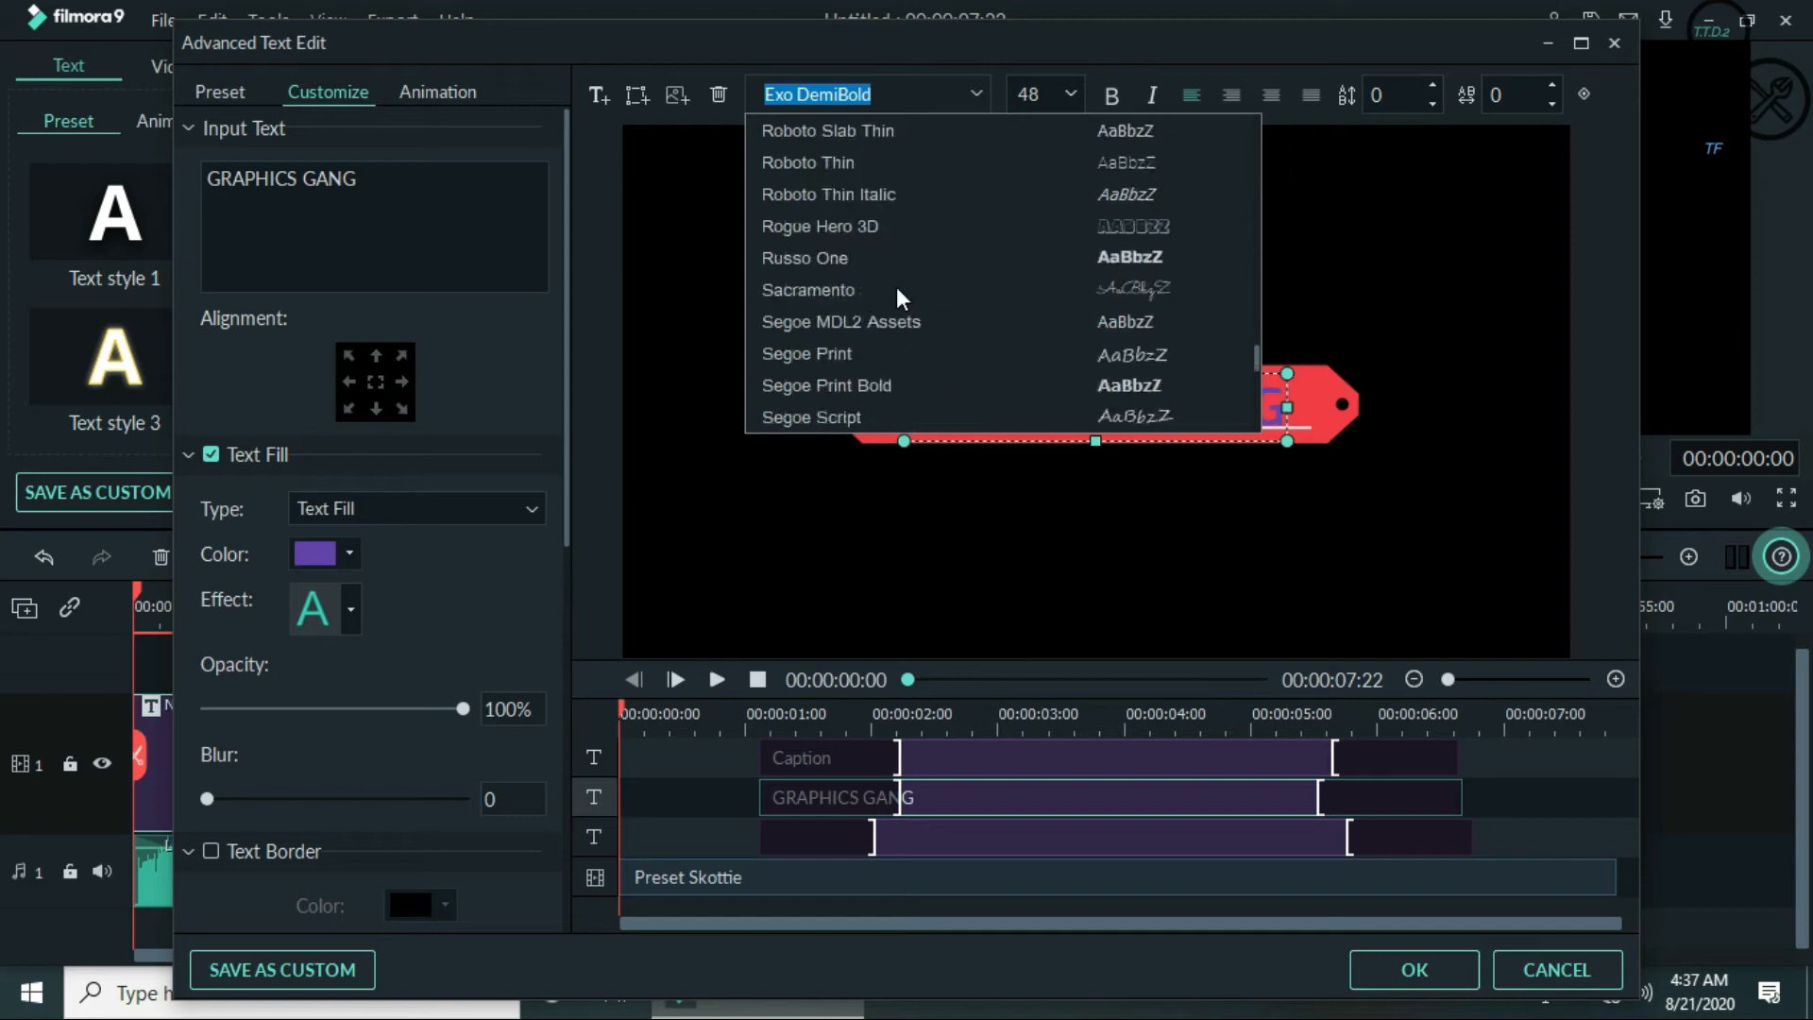
scroll(897, 287, "up", 14)
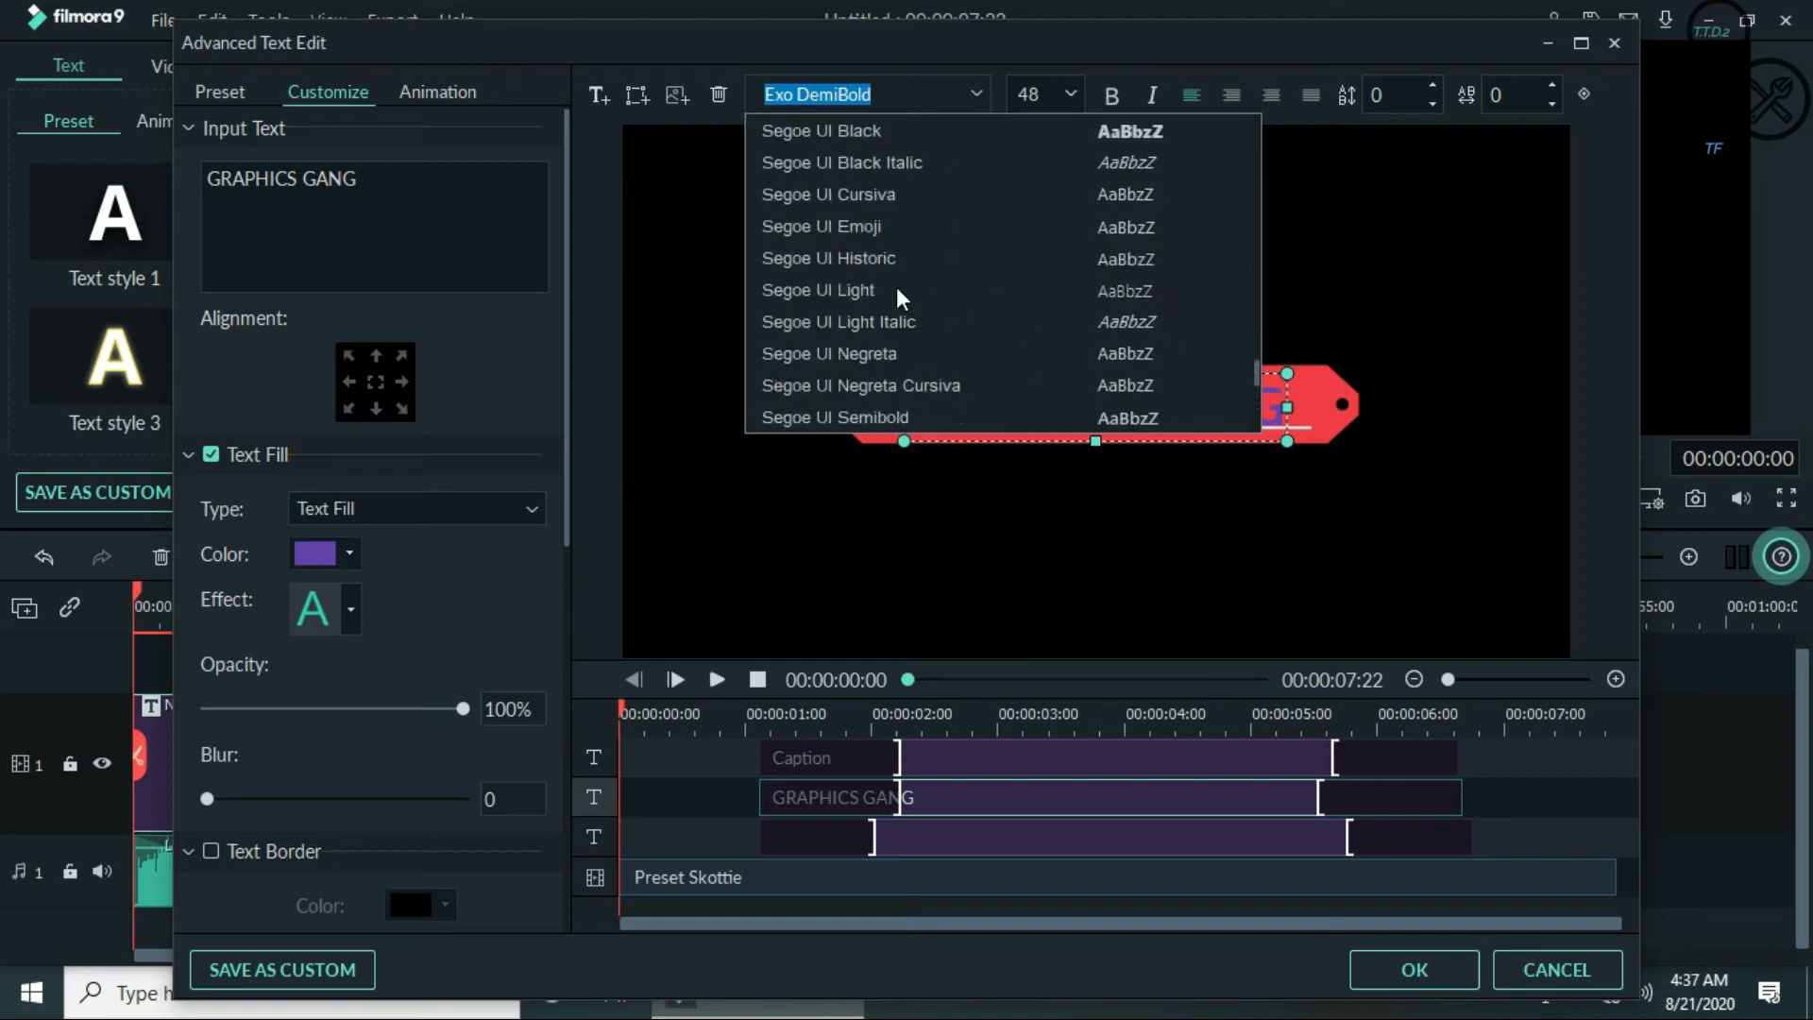
scroll(897, 287, "up", 15)
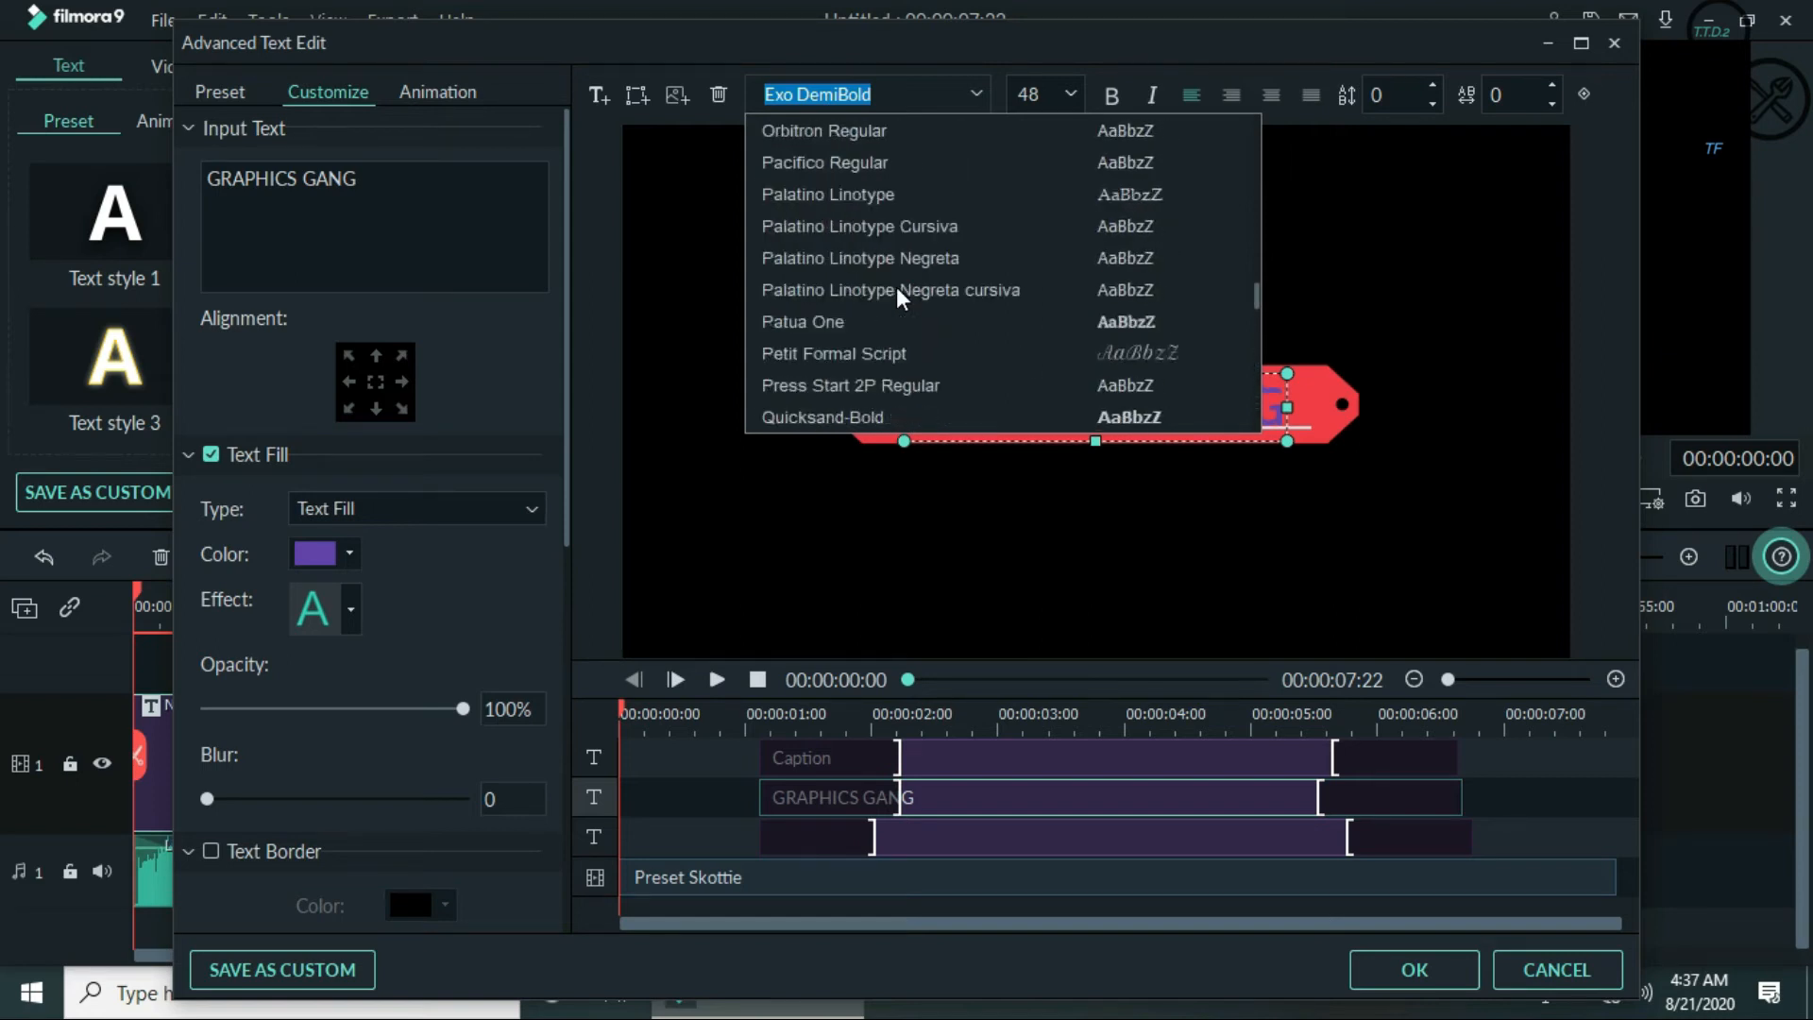
scroll(897, 298, "up", 15)
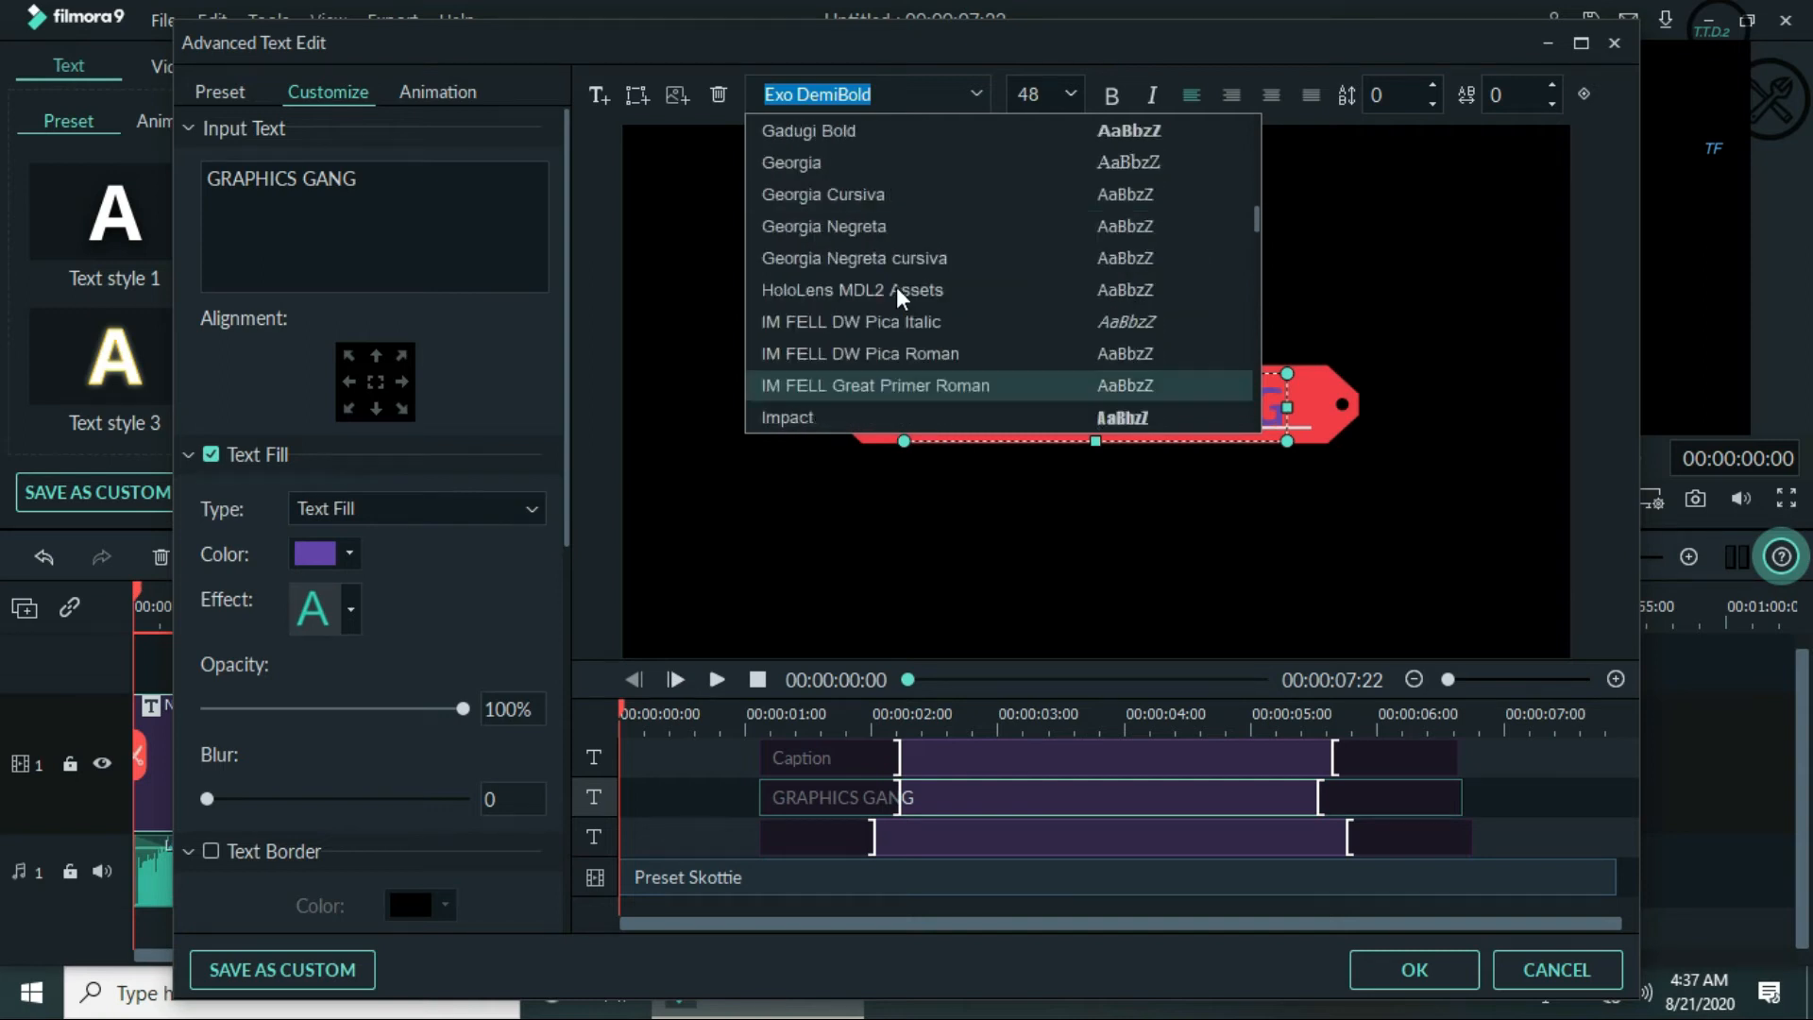
scroll(897, 299, "up", 12)
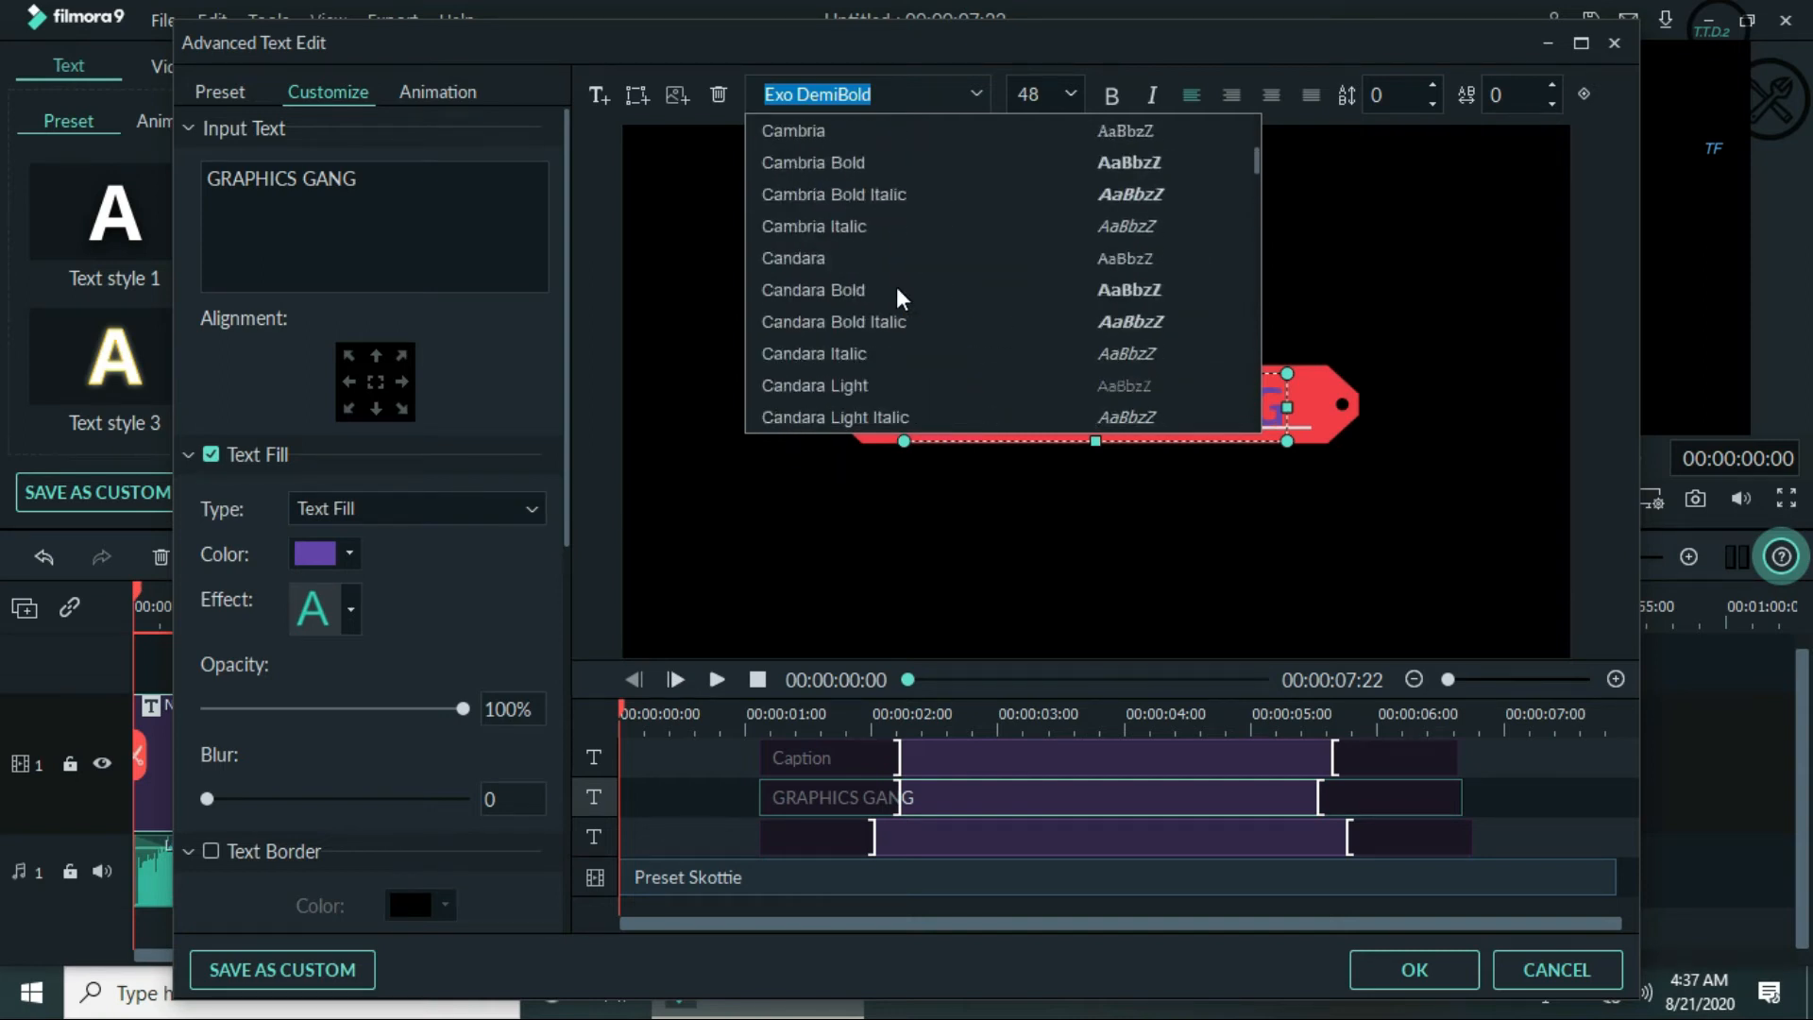
scroll(897, 286, "up", 5)
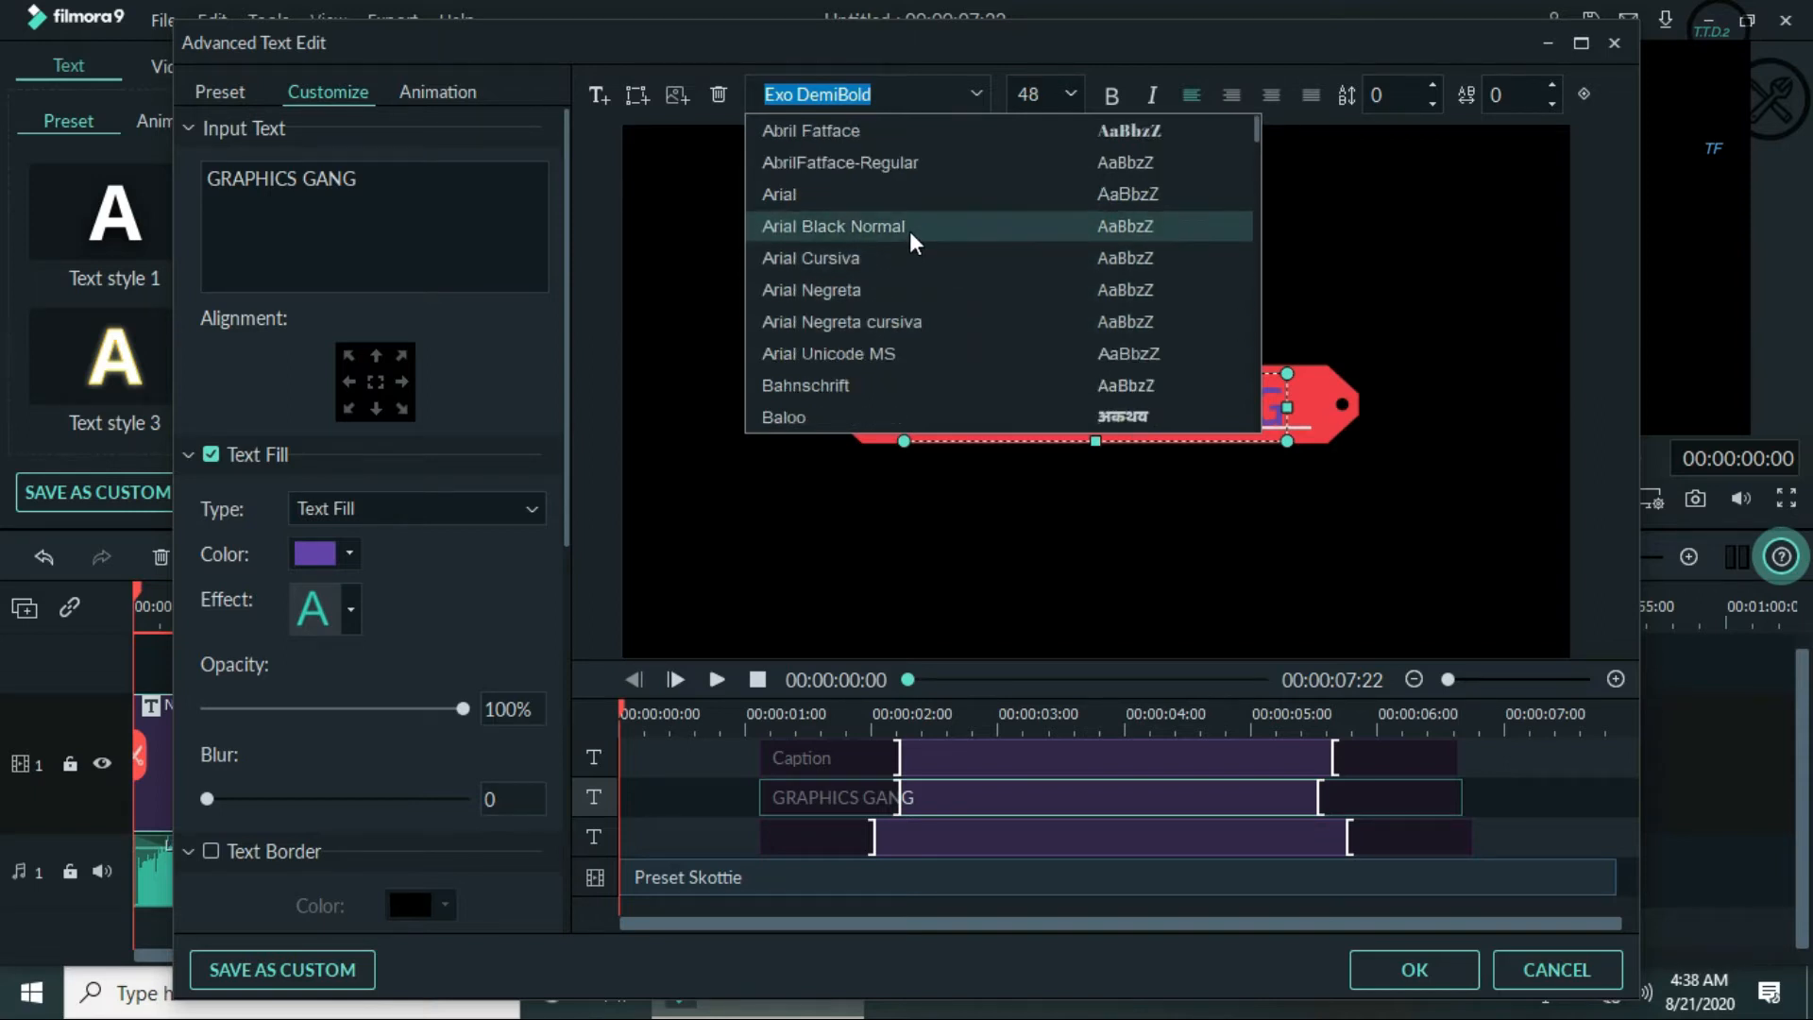
left_click(882, 134)
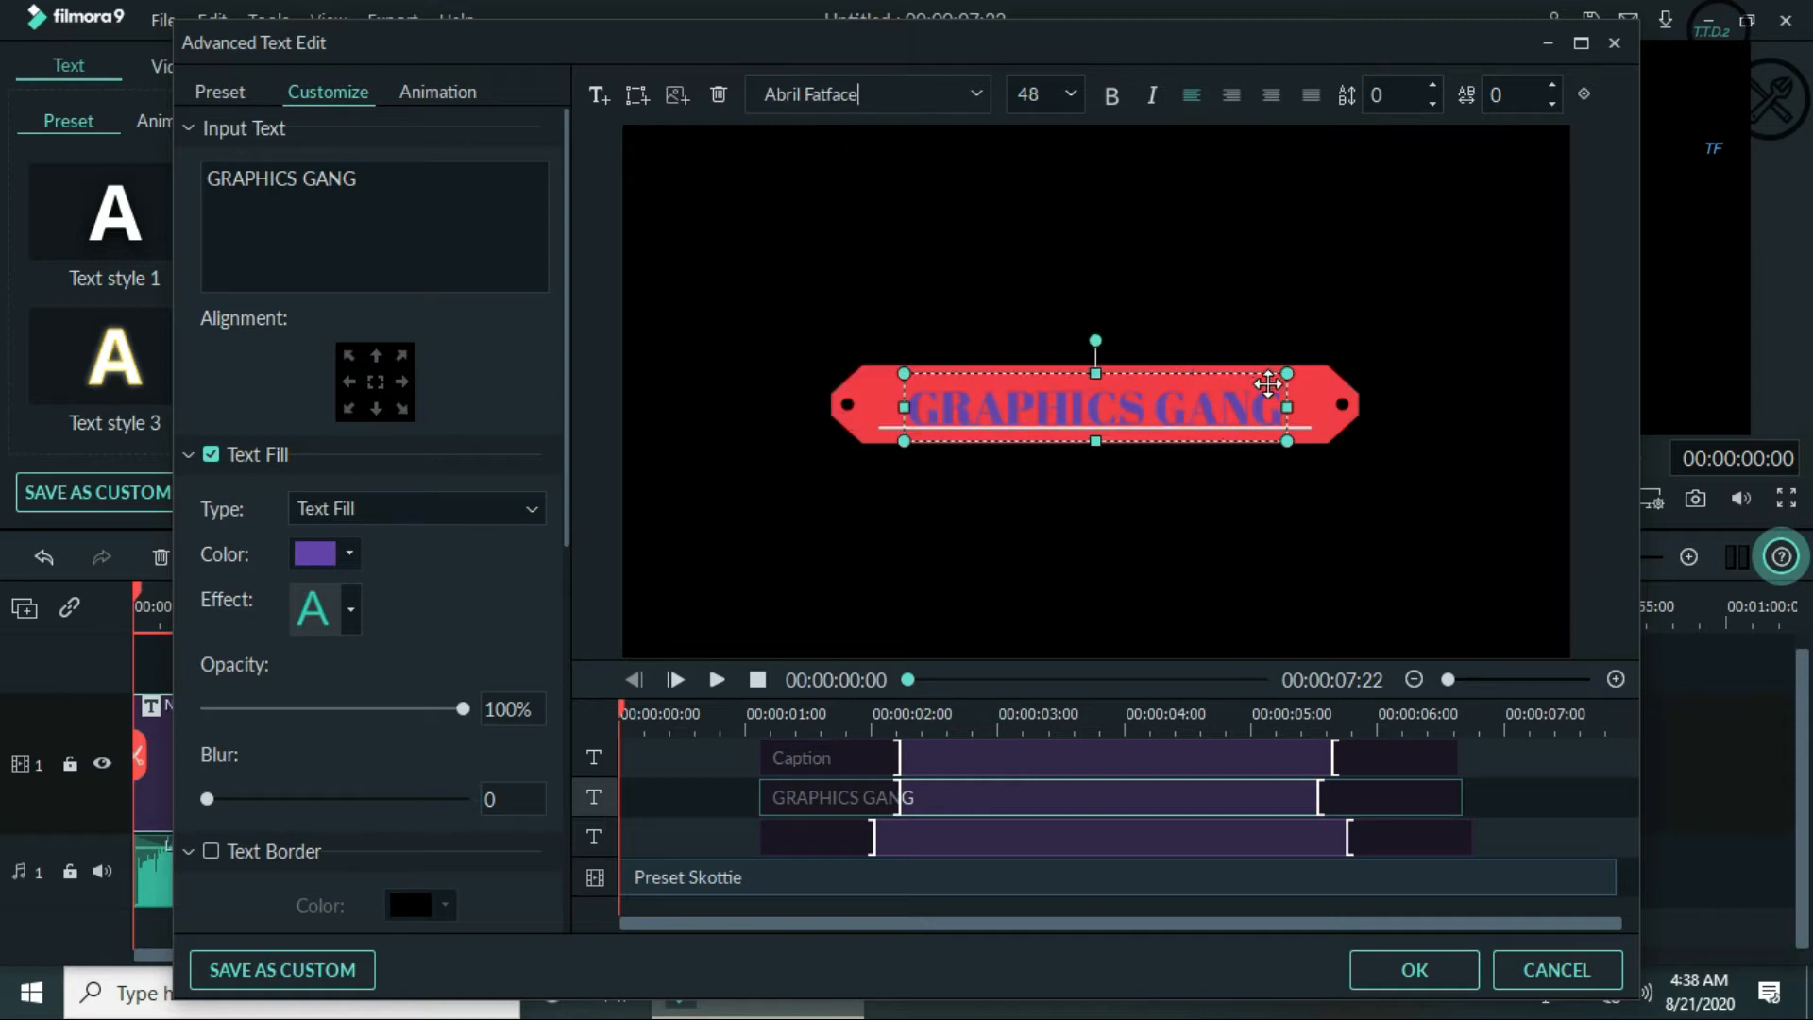
- Enlarge the GRAPHICS GANG text box to span the banner's white underline and centre the text within the red banner
left_click_drag(1215, 405, 1310, 369)
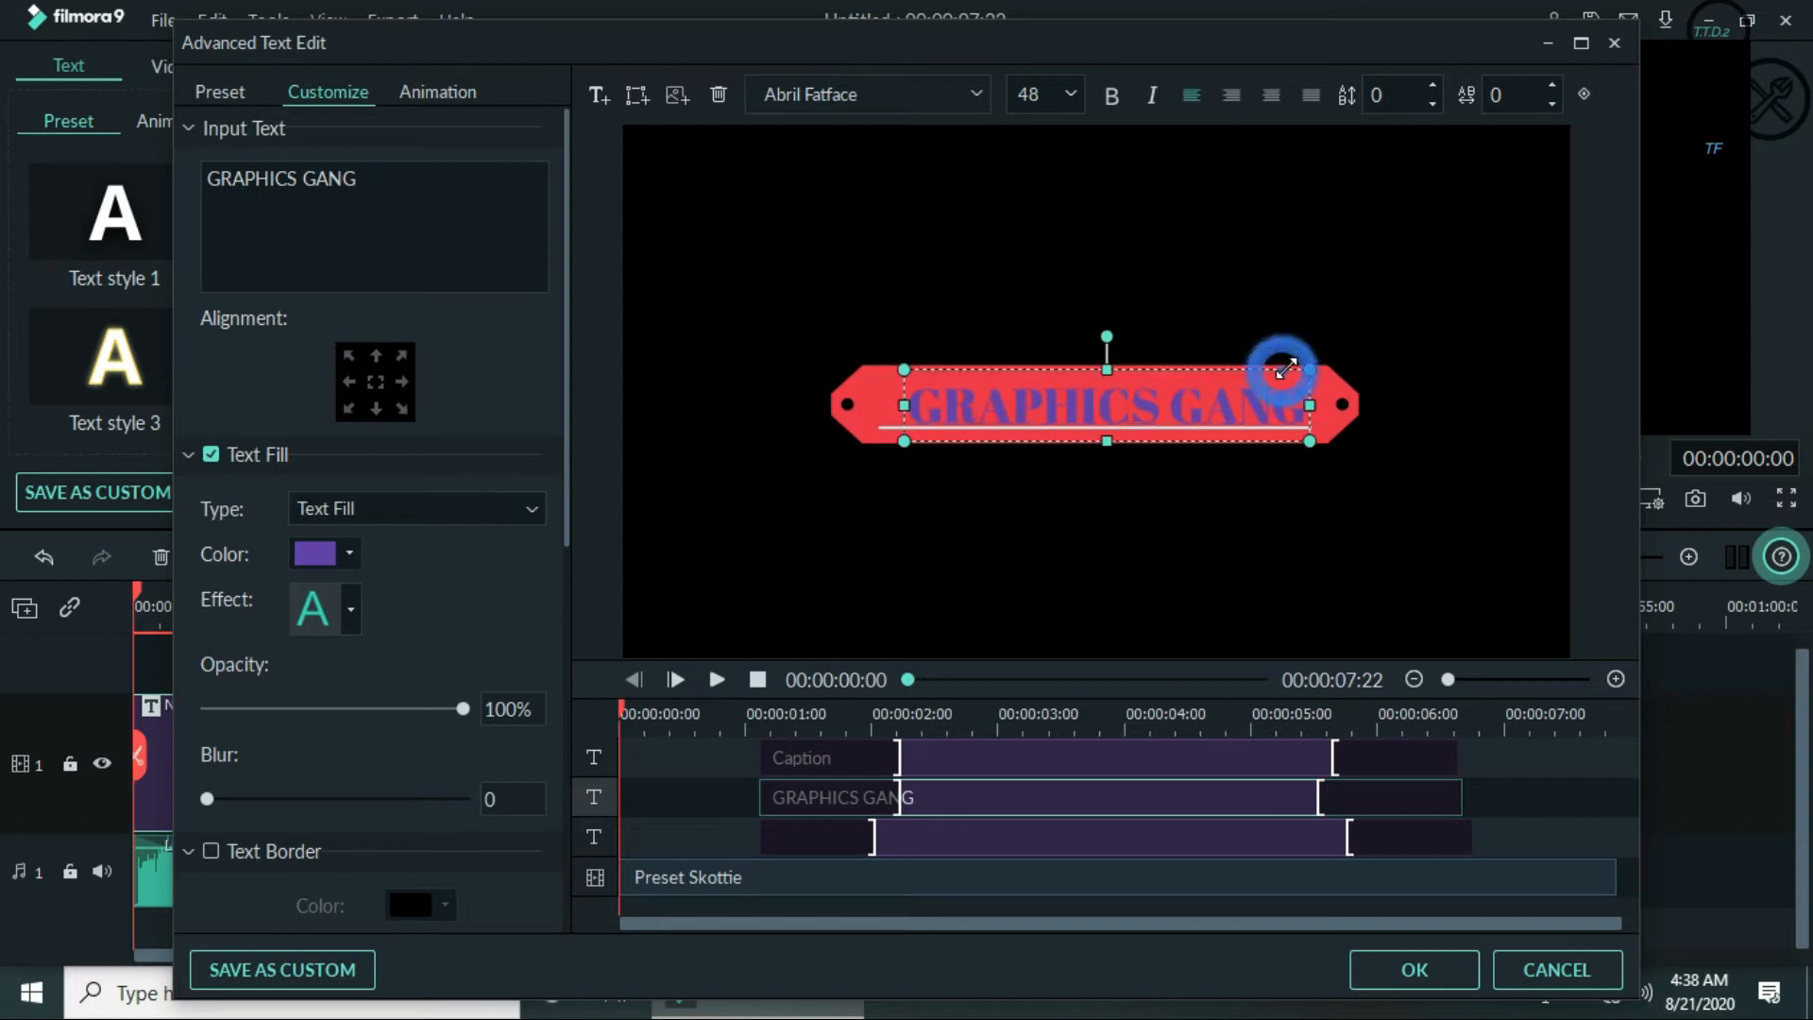
left_click_drag(904, 369, 881, 365)
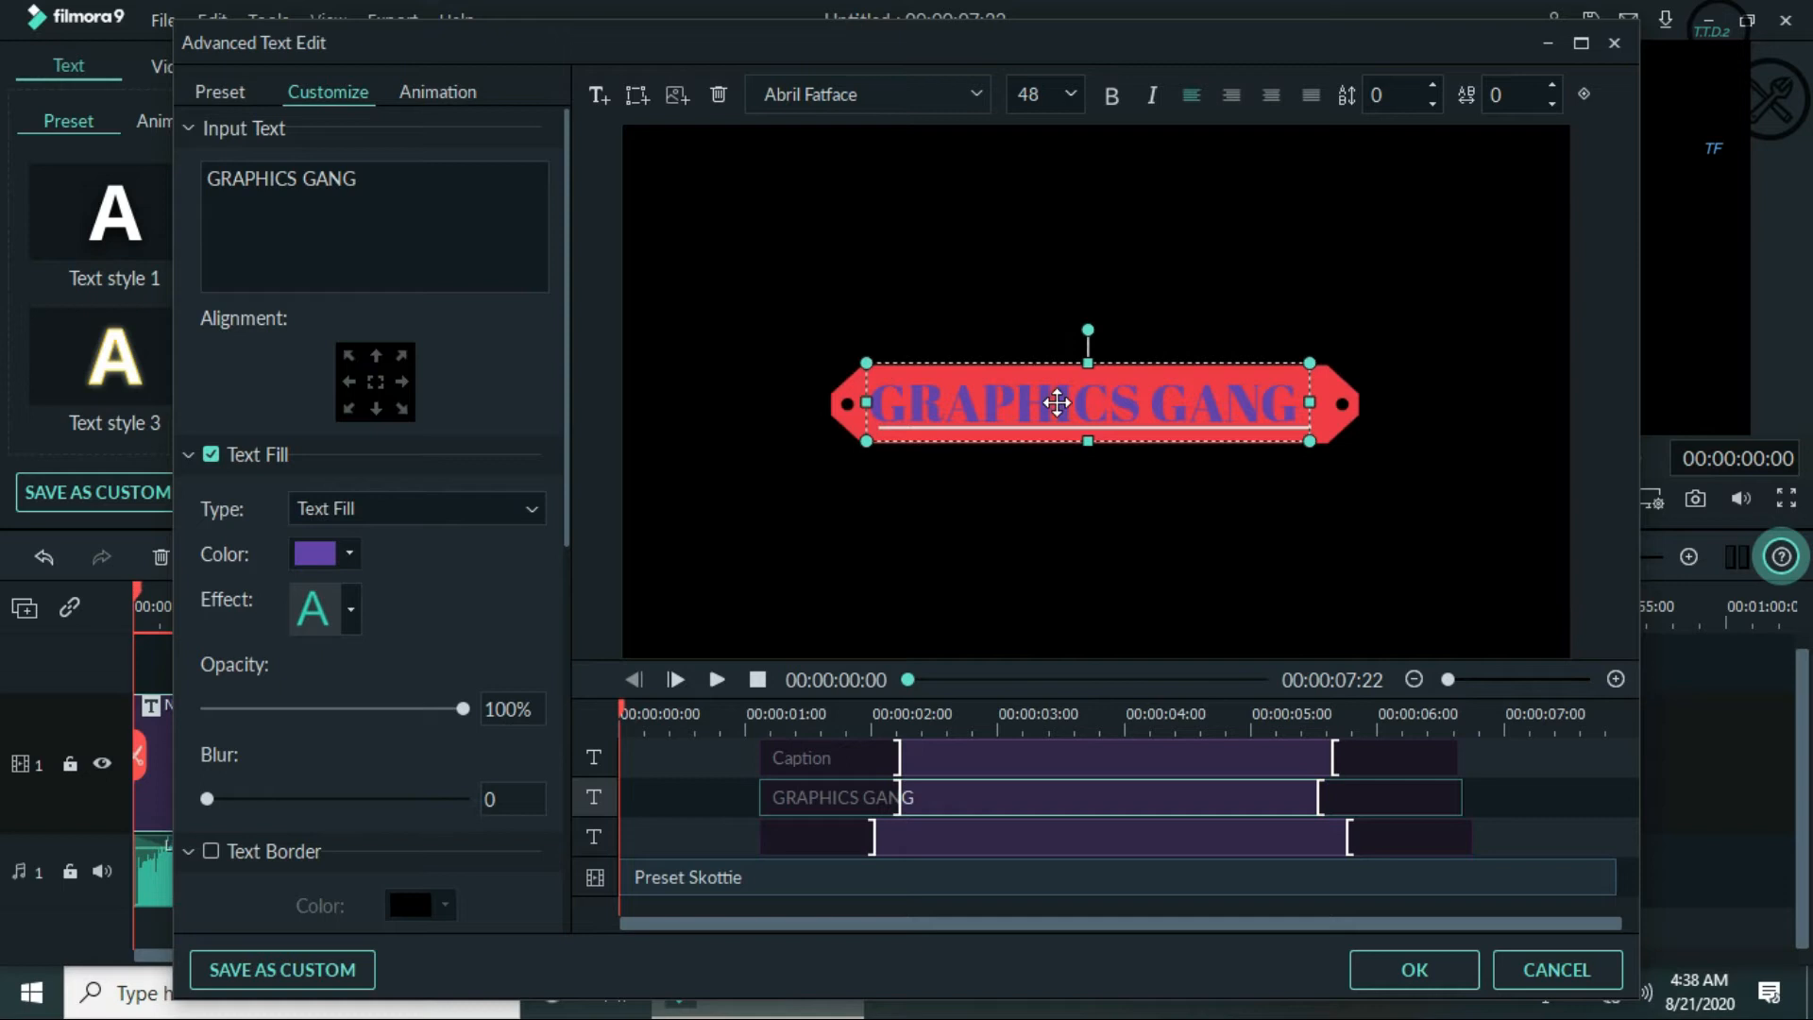
left_click_drag(1056, 401, 1057, 403)
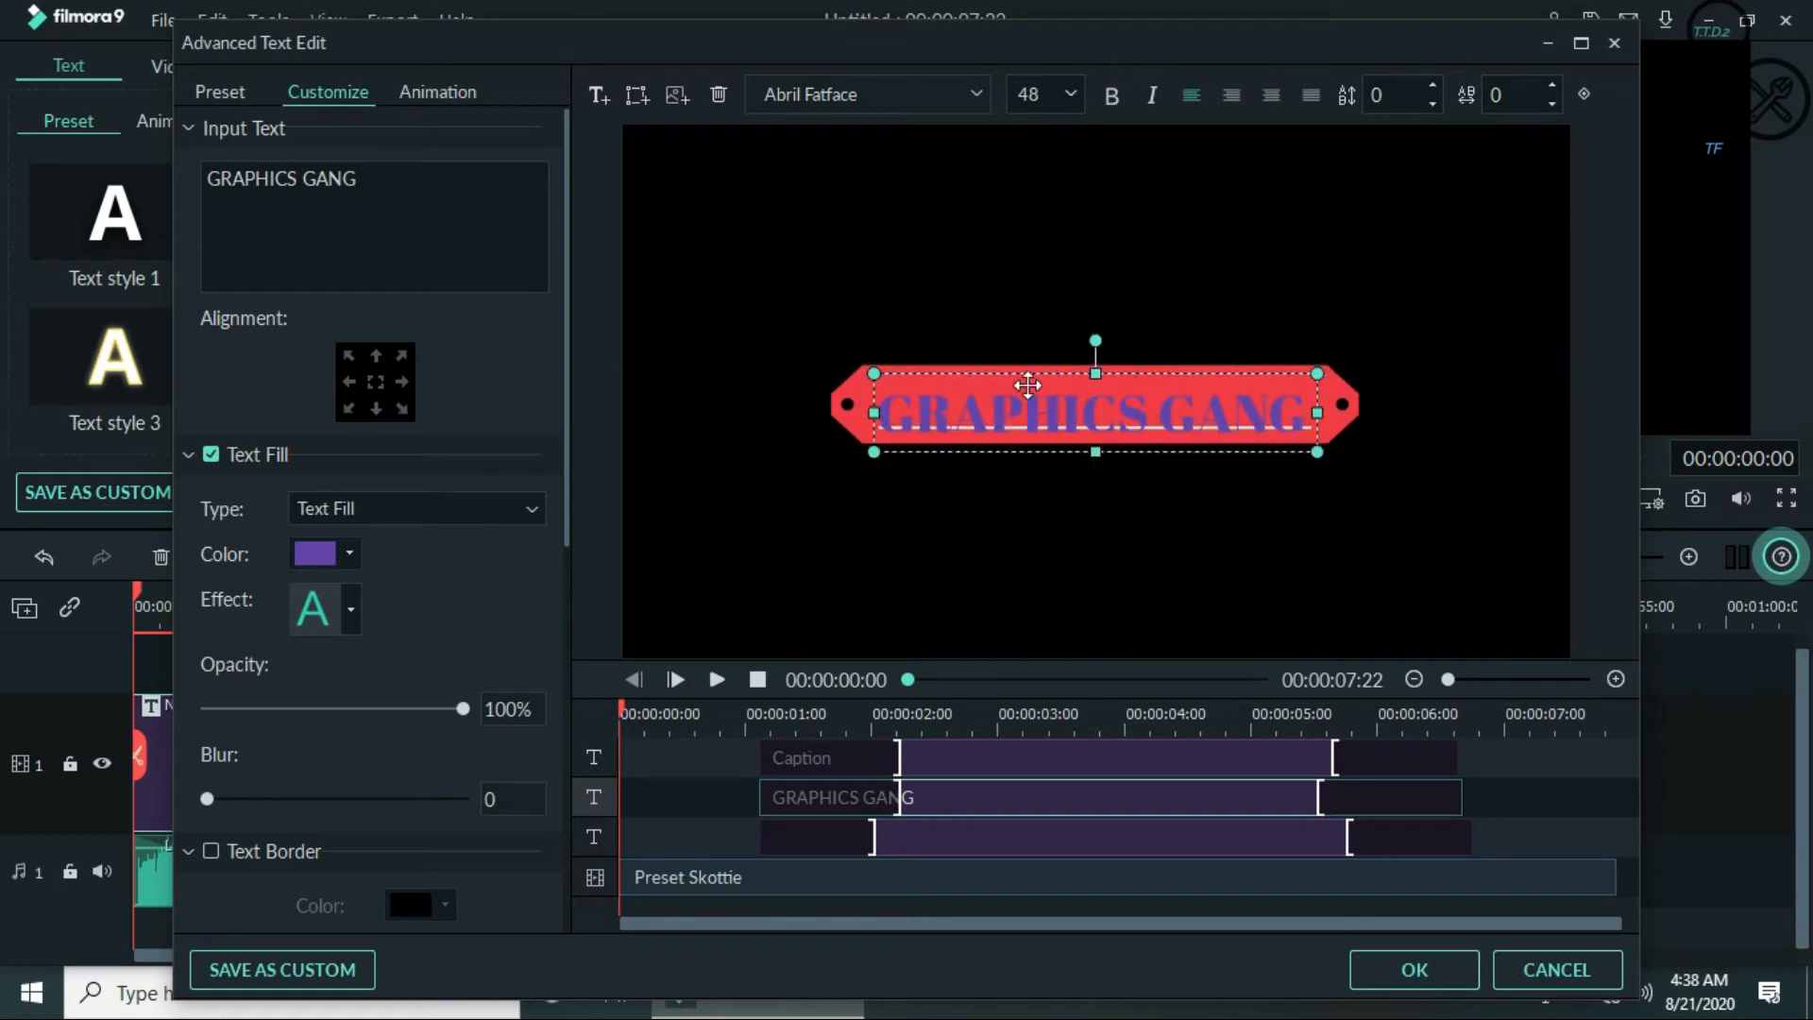
left_click_drag(1099, 373, 1099, 357)
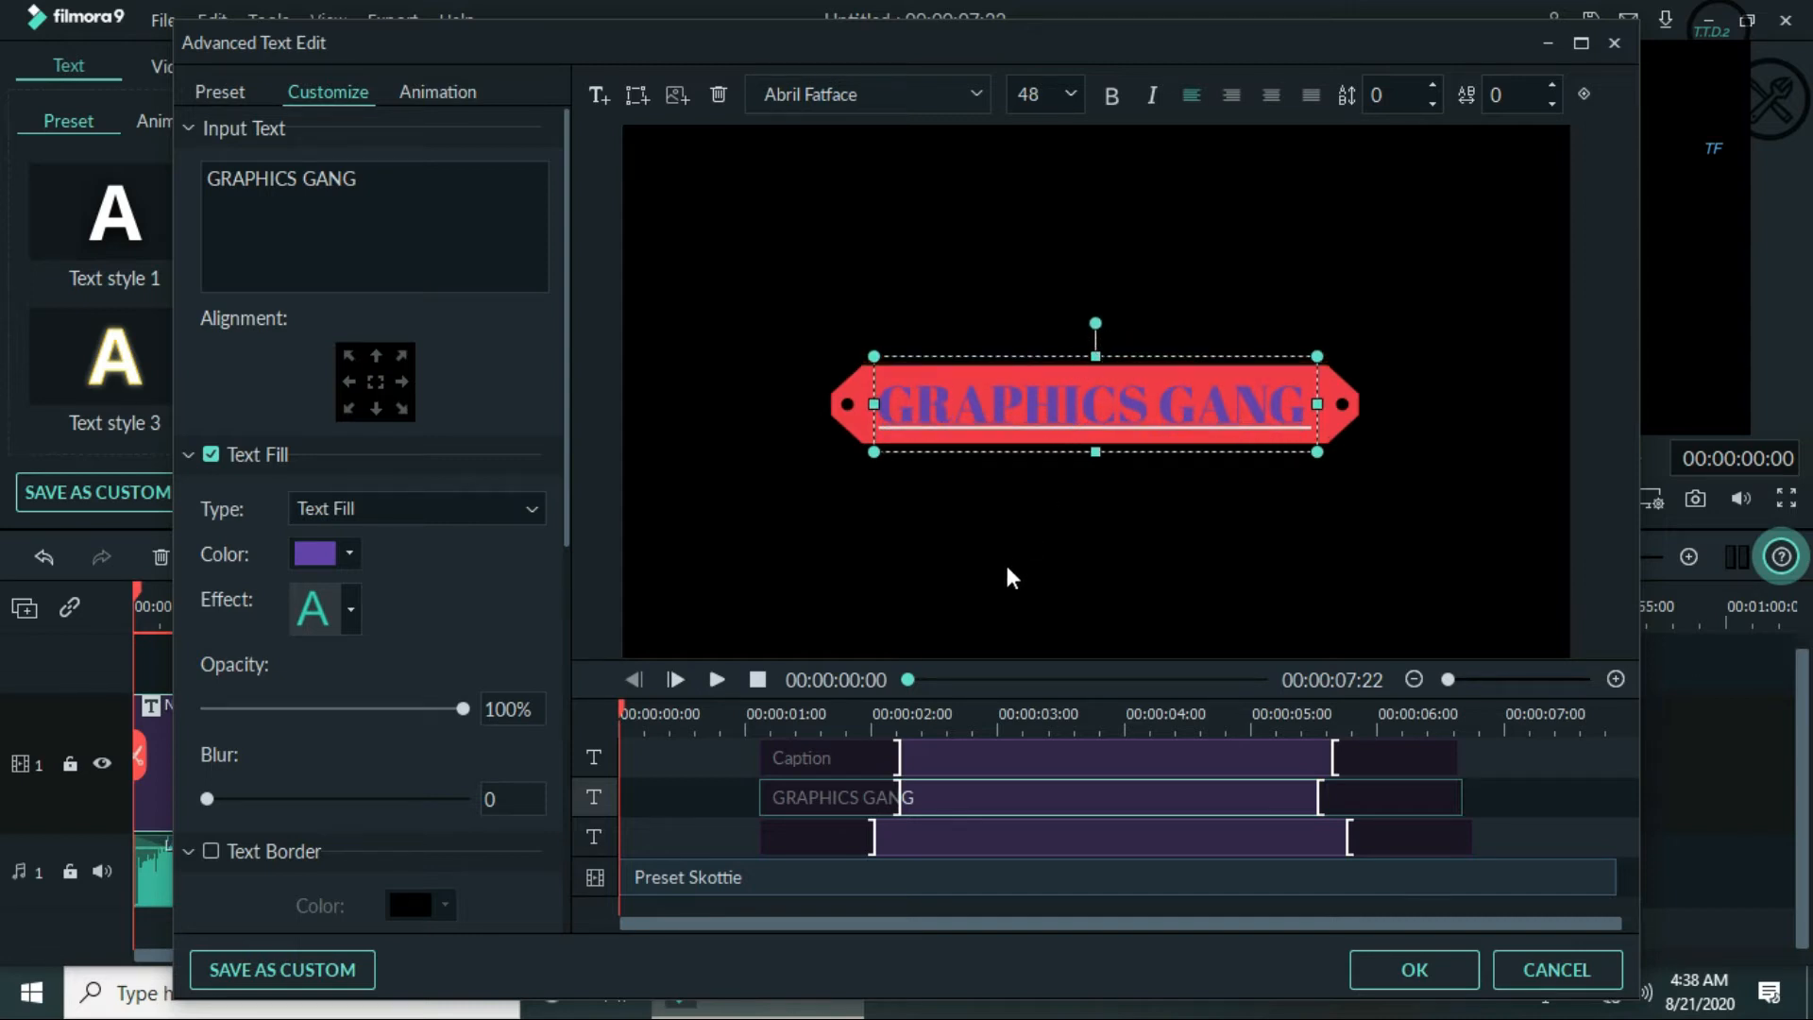
- Apply the Wavy style animation to the GRAPHICS GANG text and accept the advanced text edits
left_click(434, 88)
left_click(461, 166)
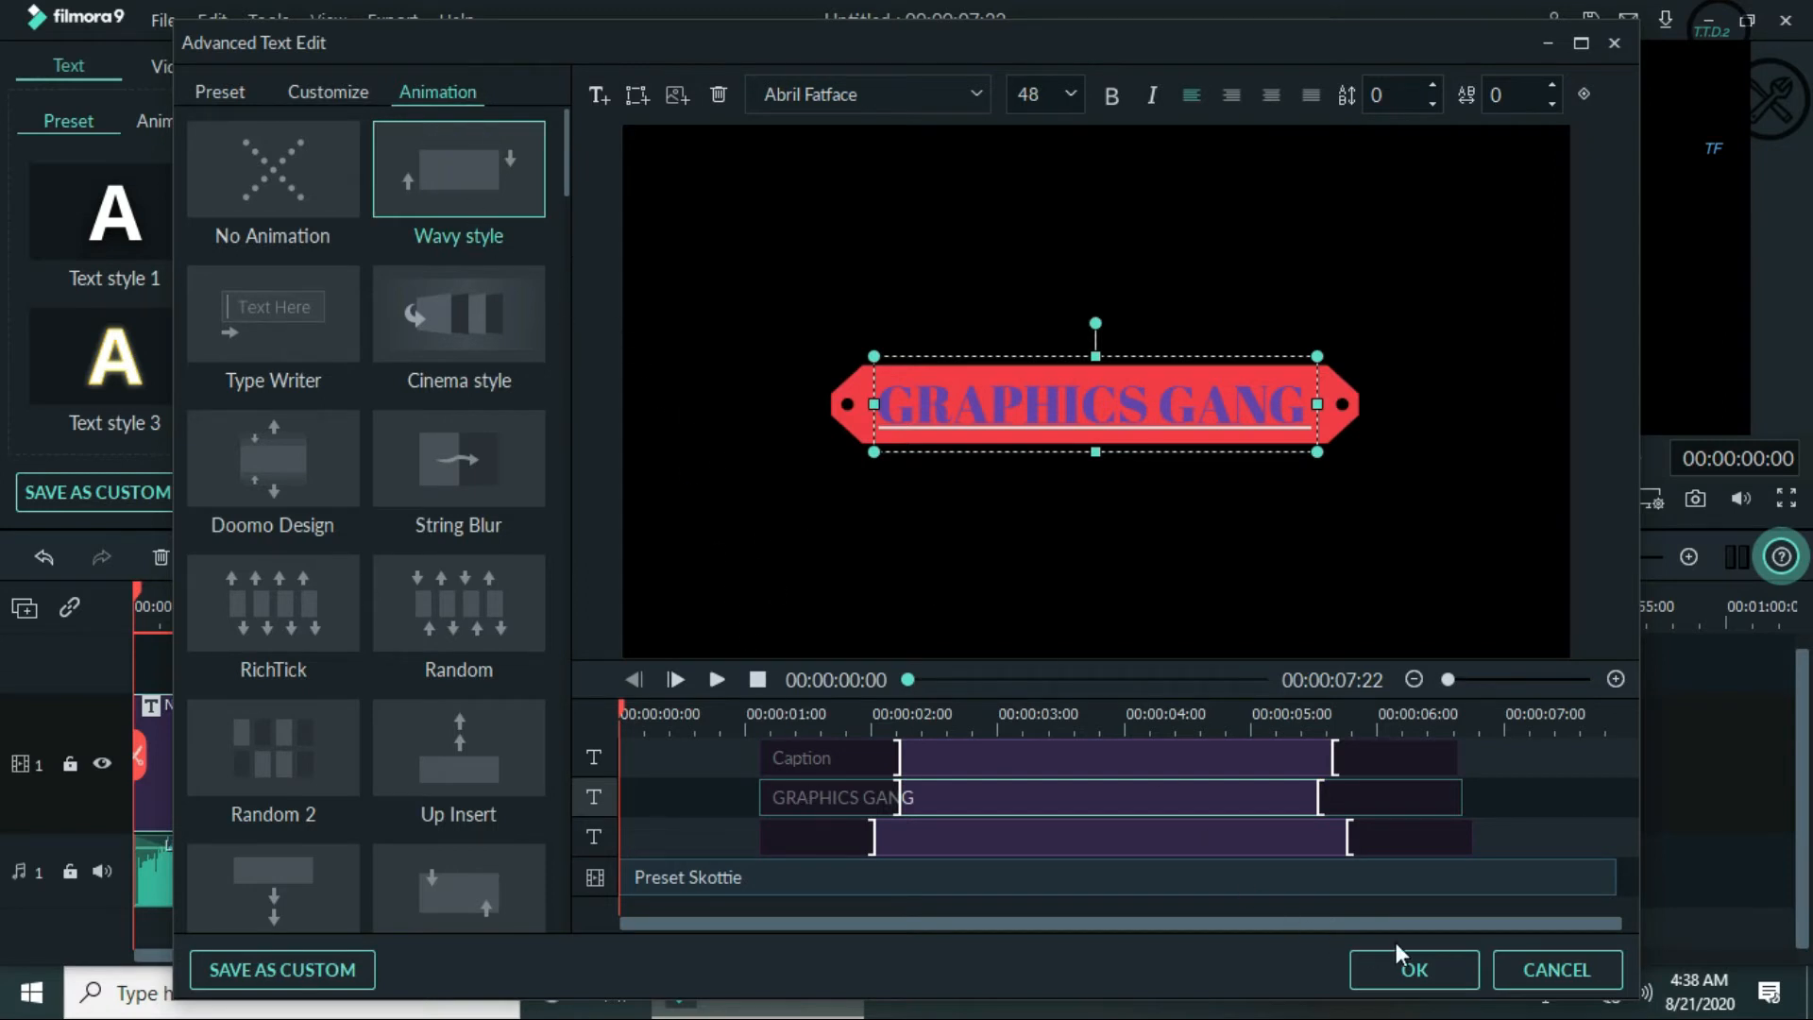
left_click(1369, 961)
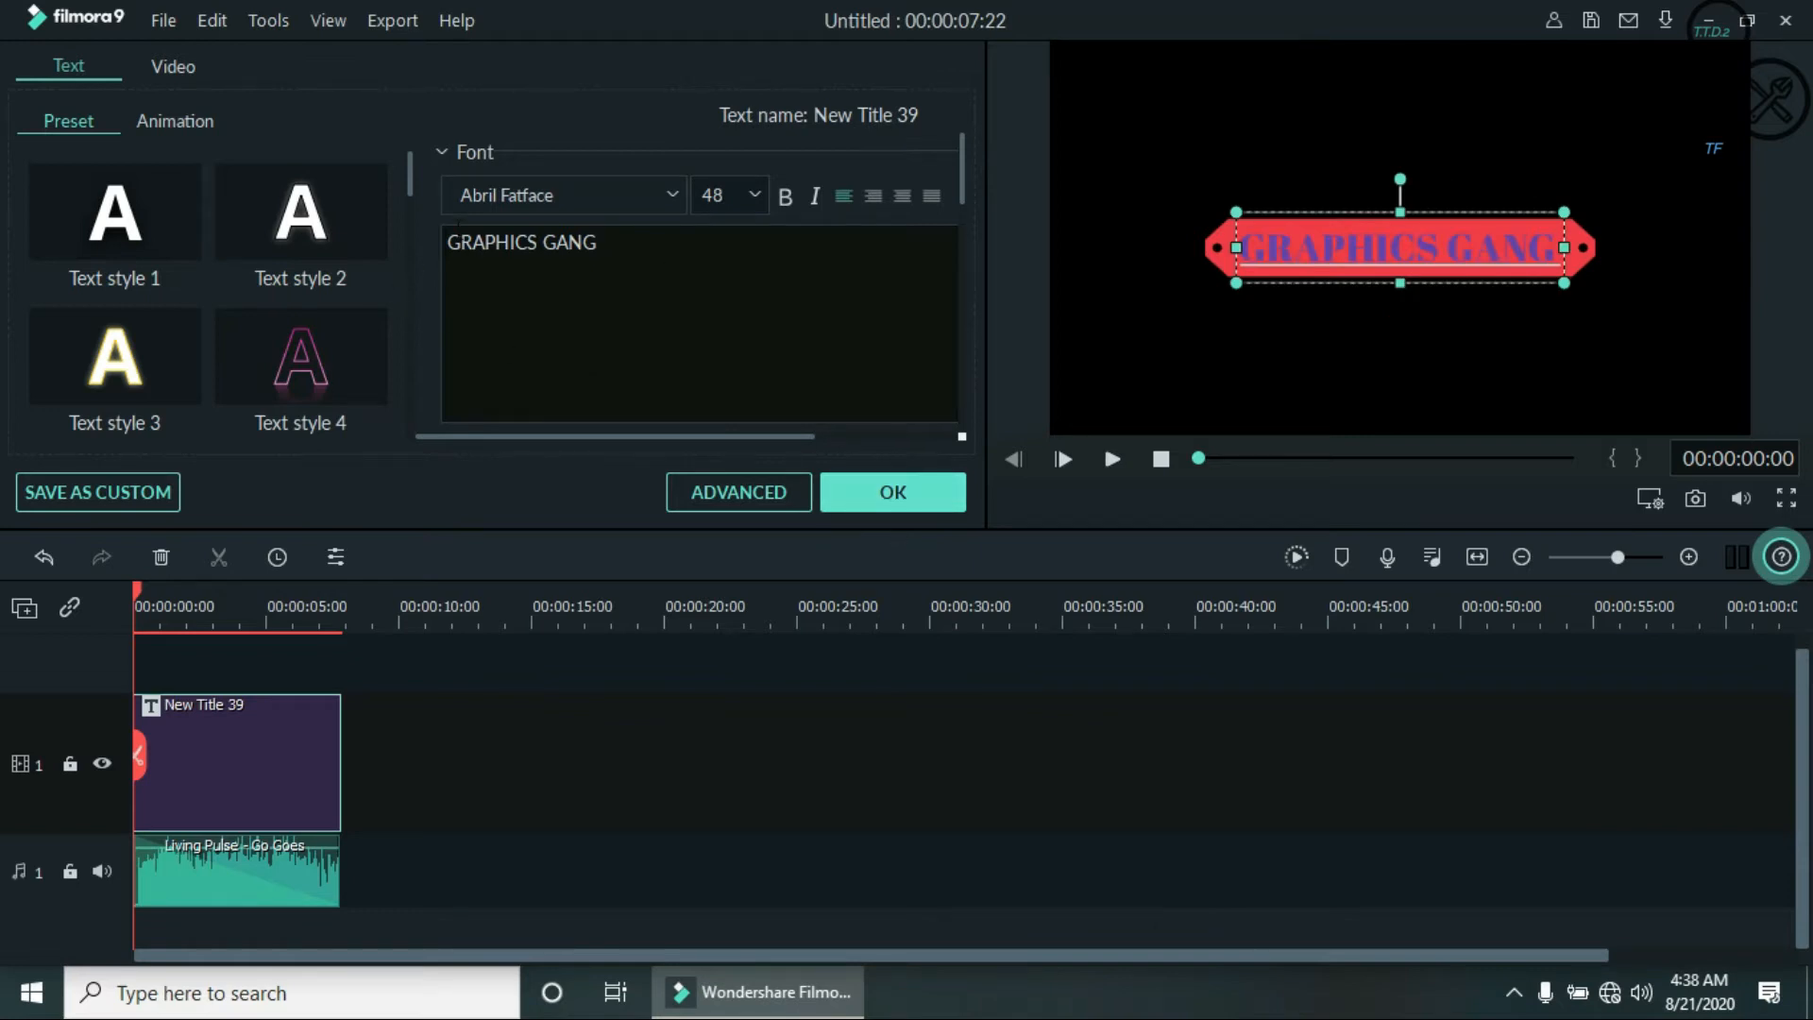
- Reopen the advanced text editor and enter "Extreme Edit" in the empty caption below the red banner
left_click(760, 489)
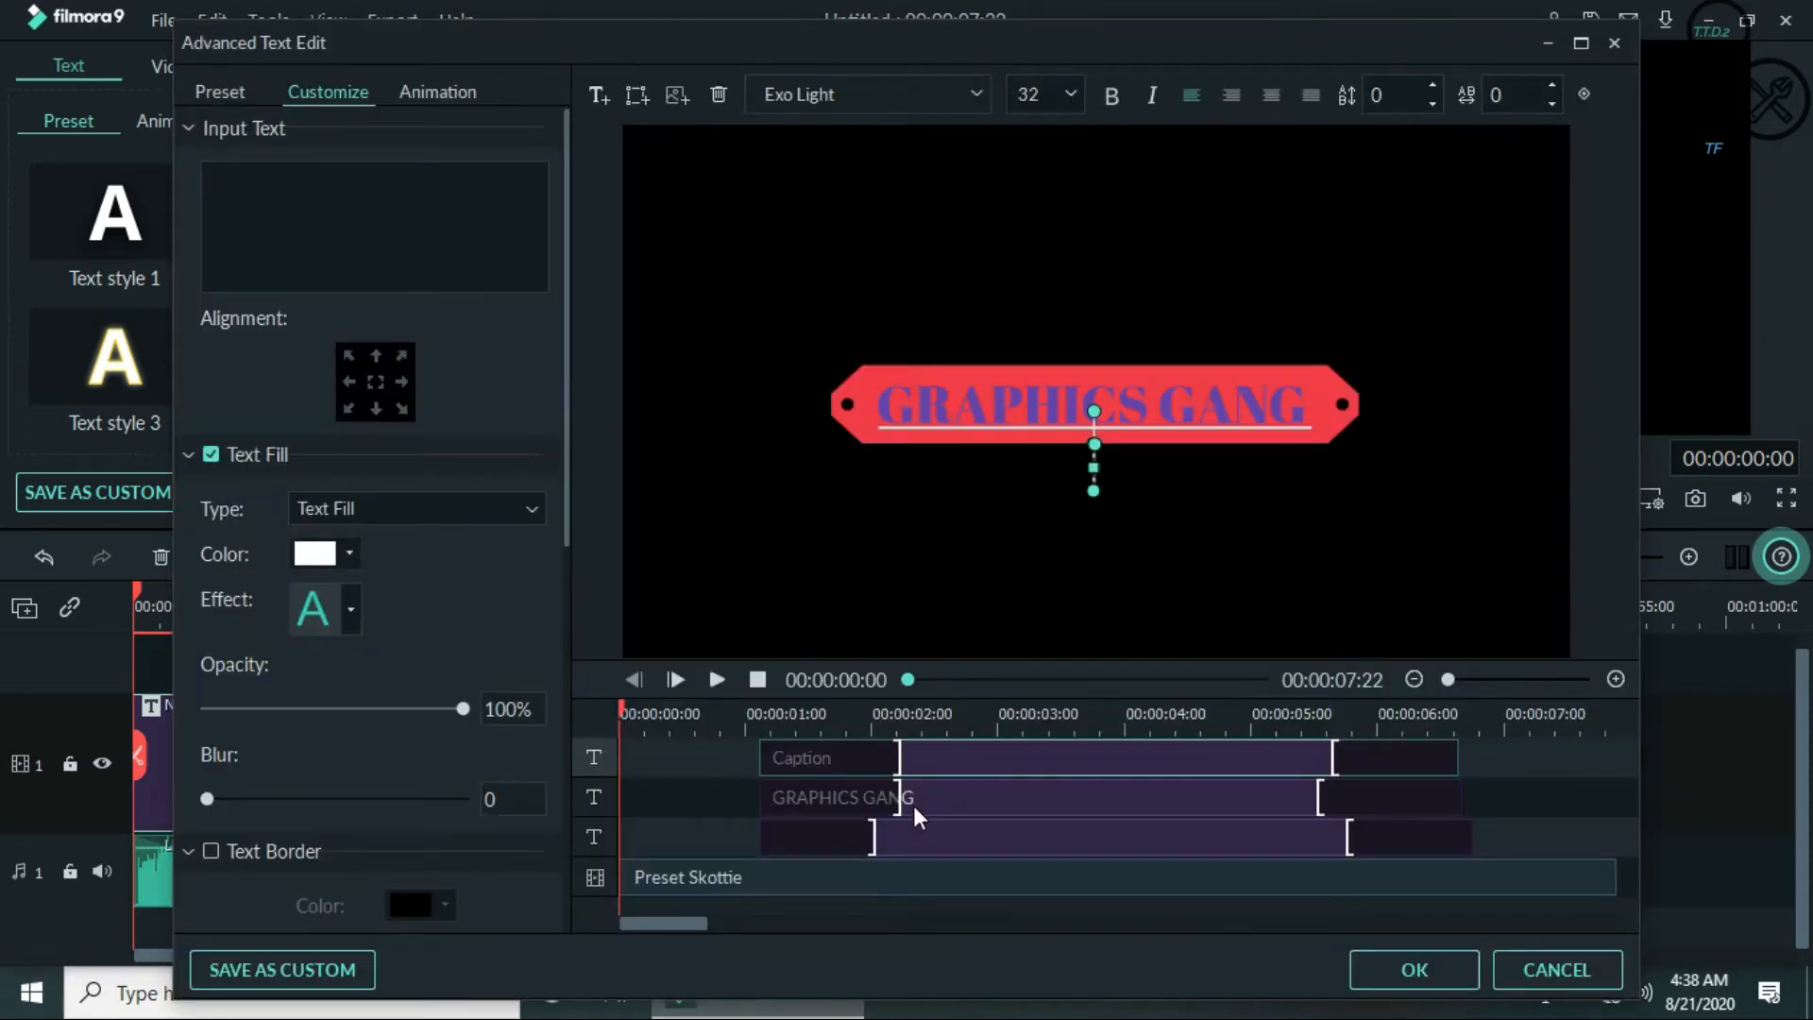
left_click(914, 801)
left_click(914, 763)
type("E")
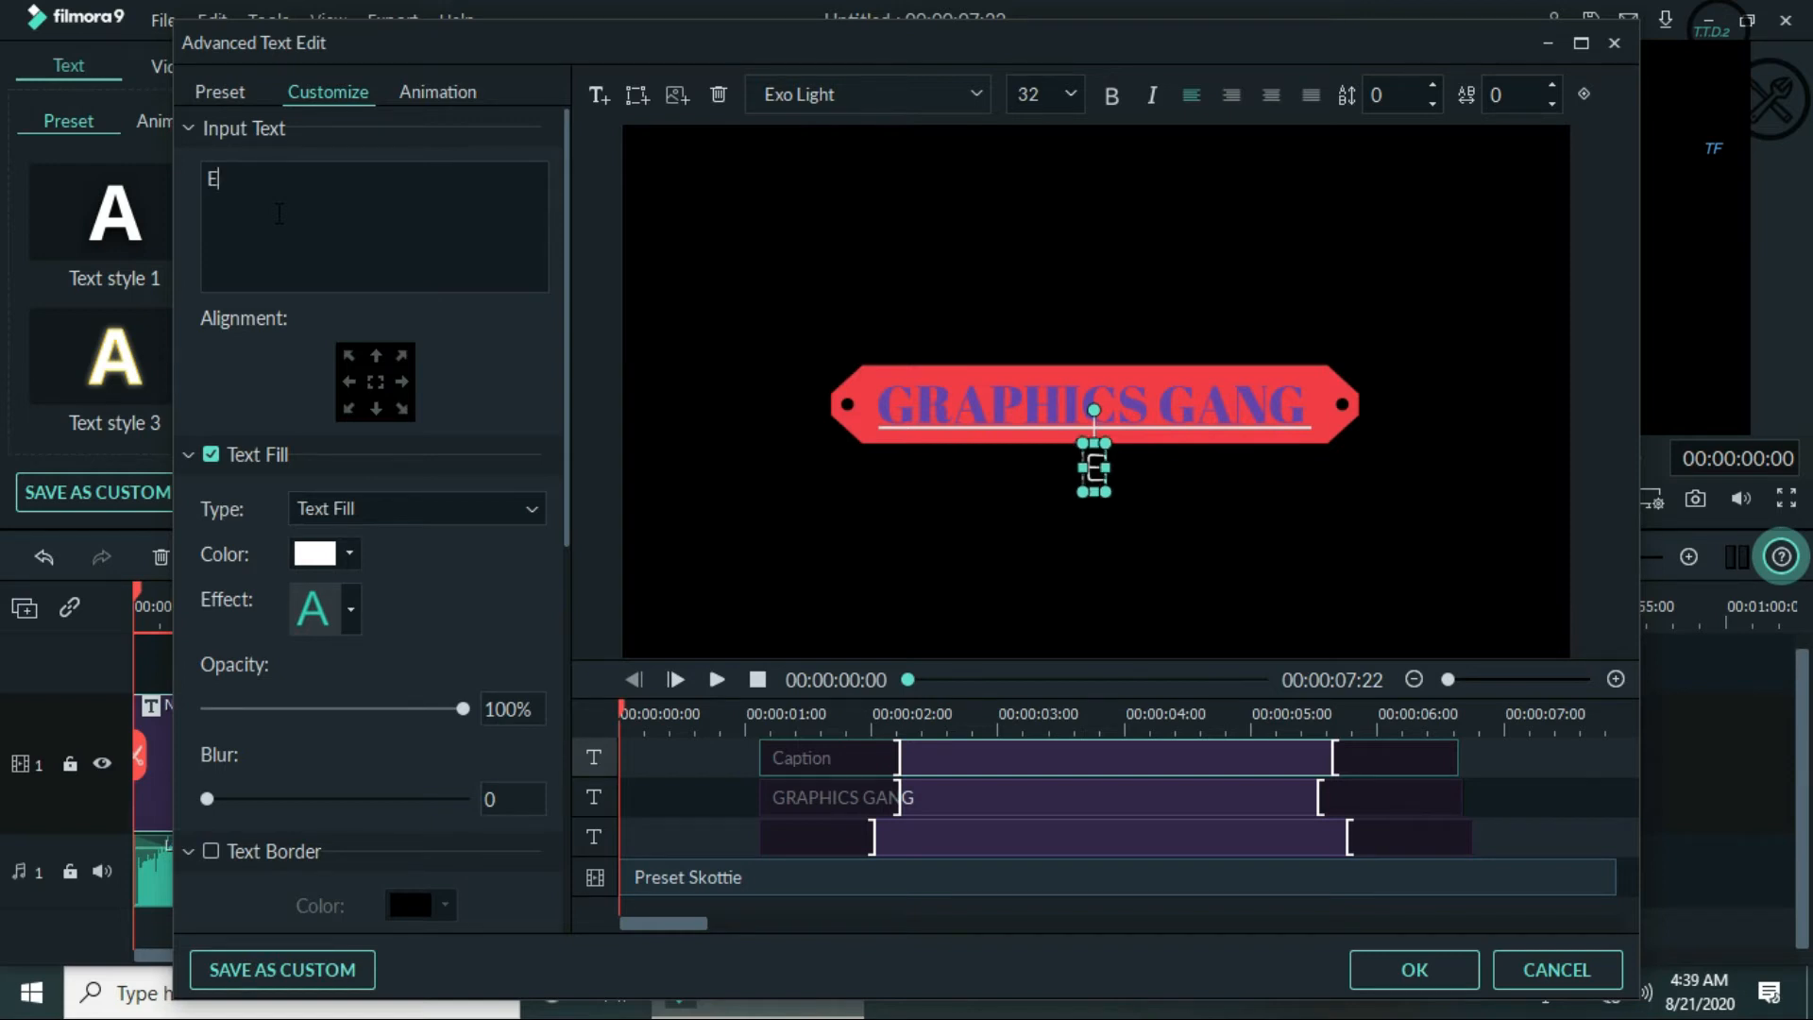
type("xplo")
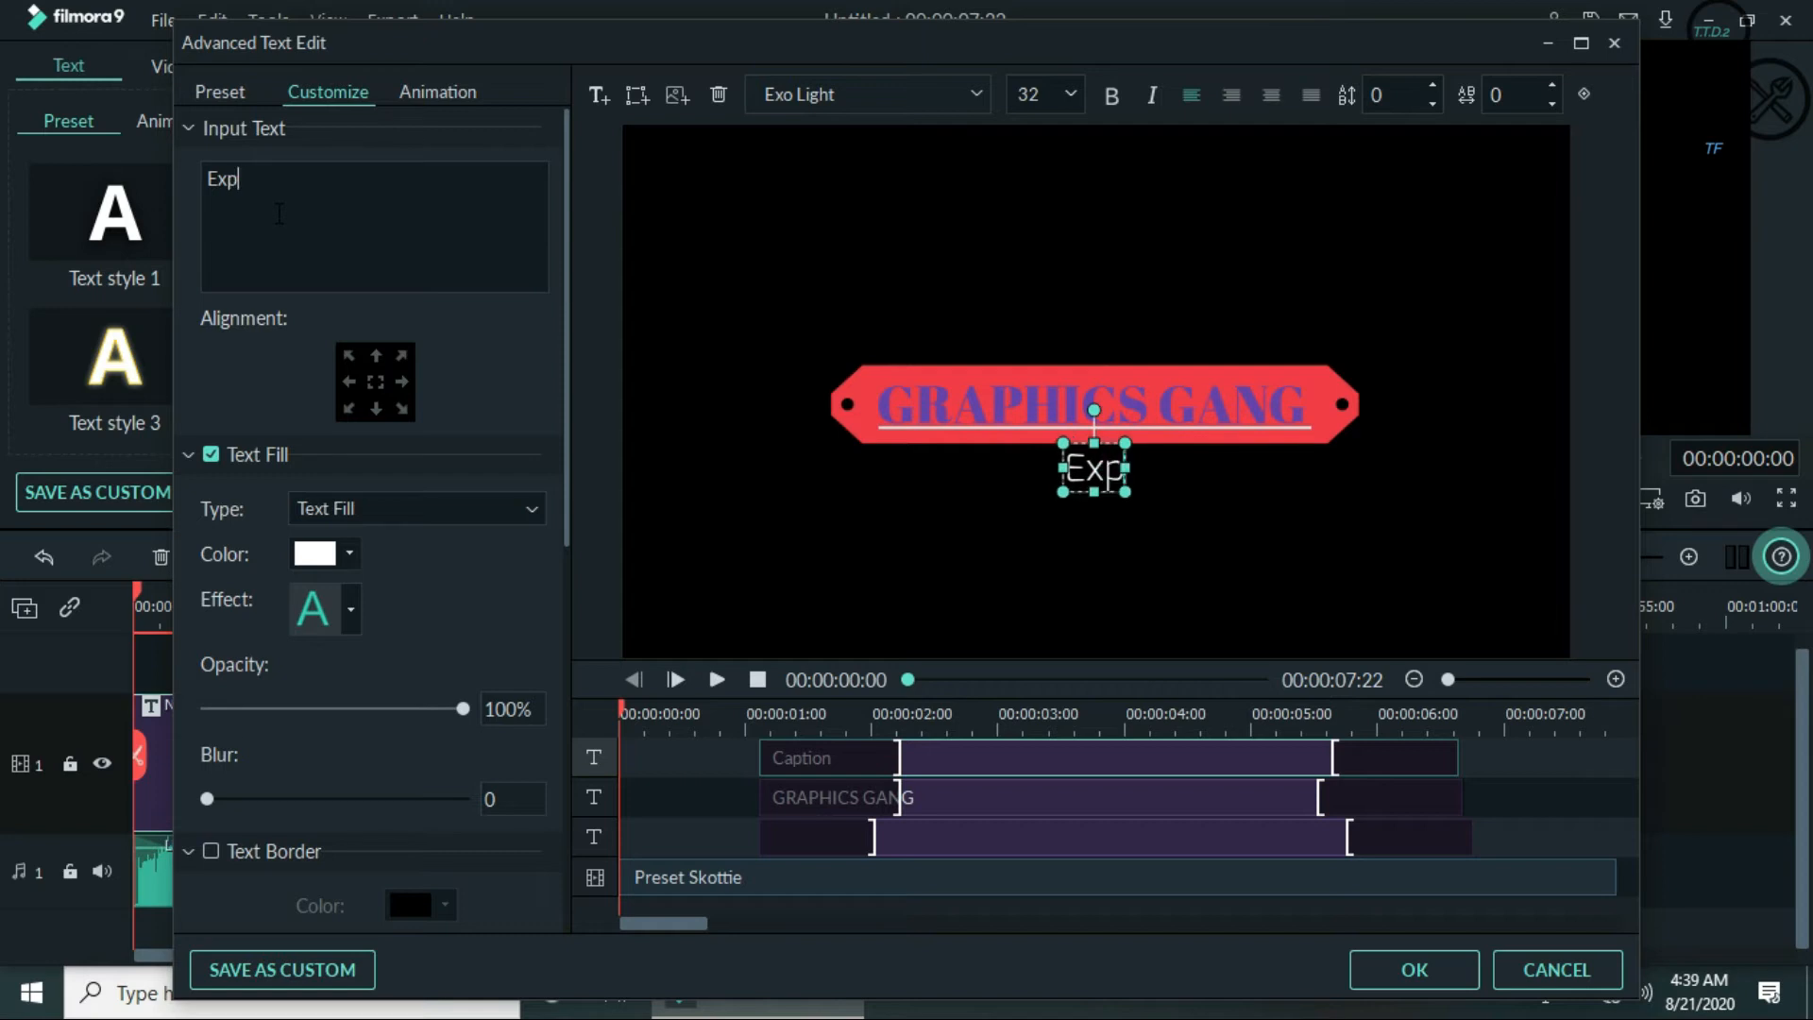
key("BackSpace")
key("BackSpace")
key("BackSpace")
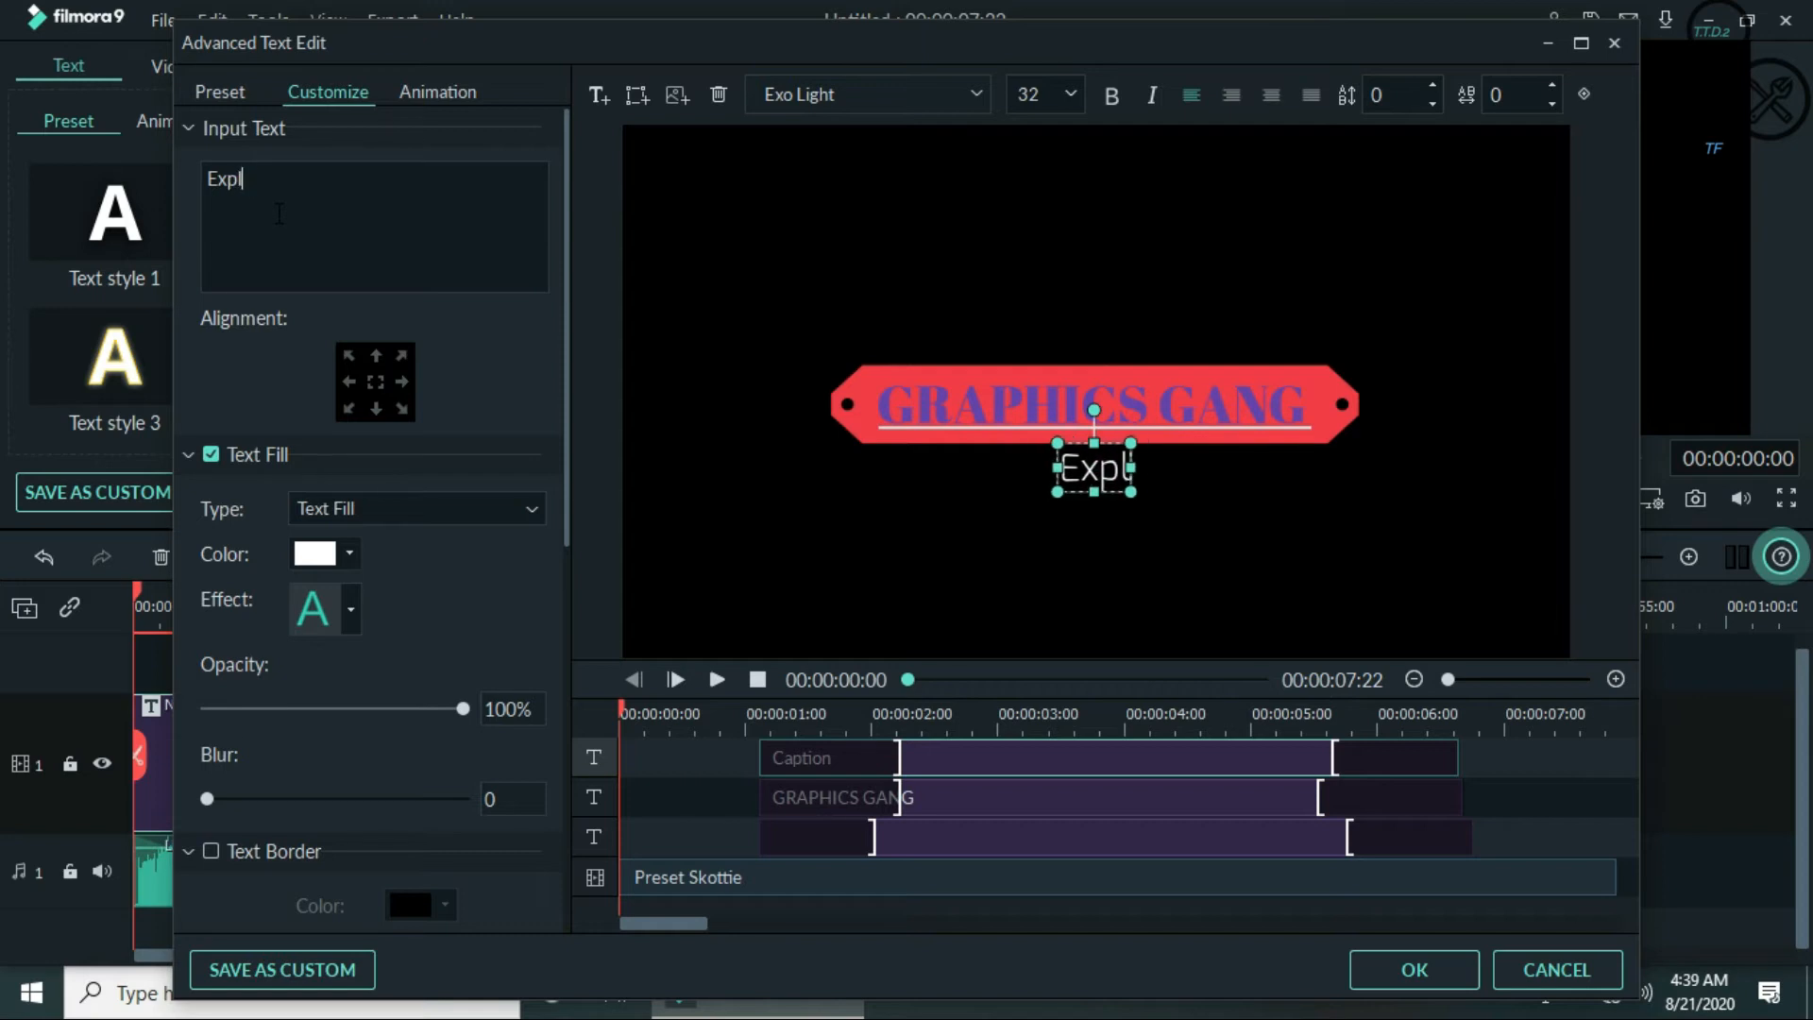
type("treme")
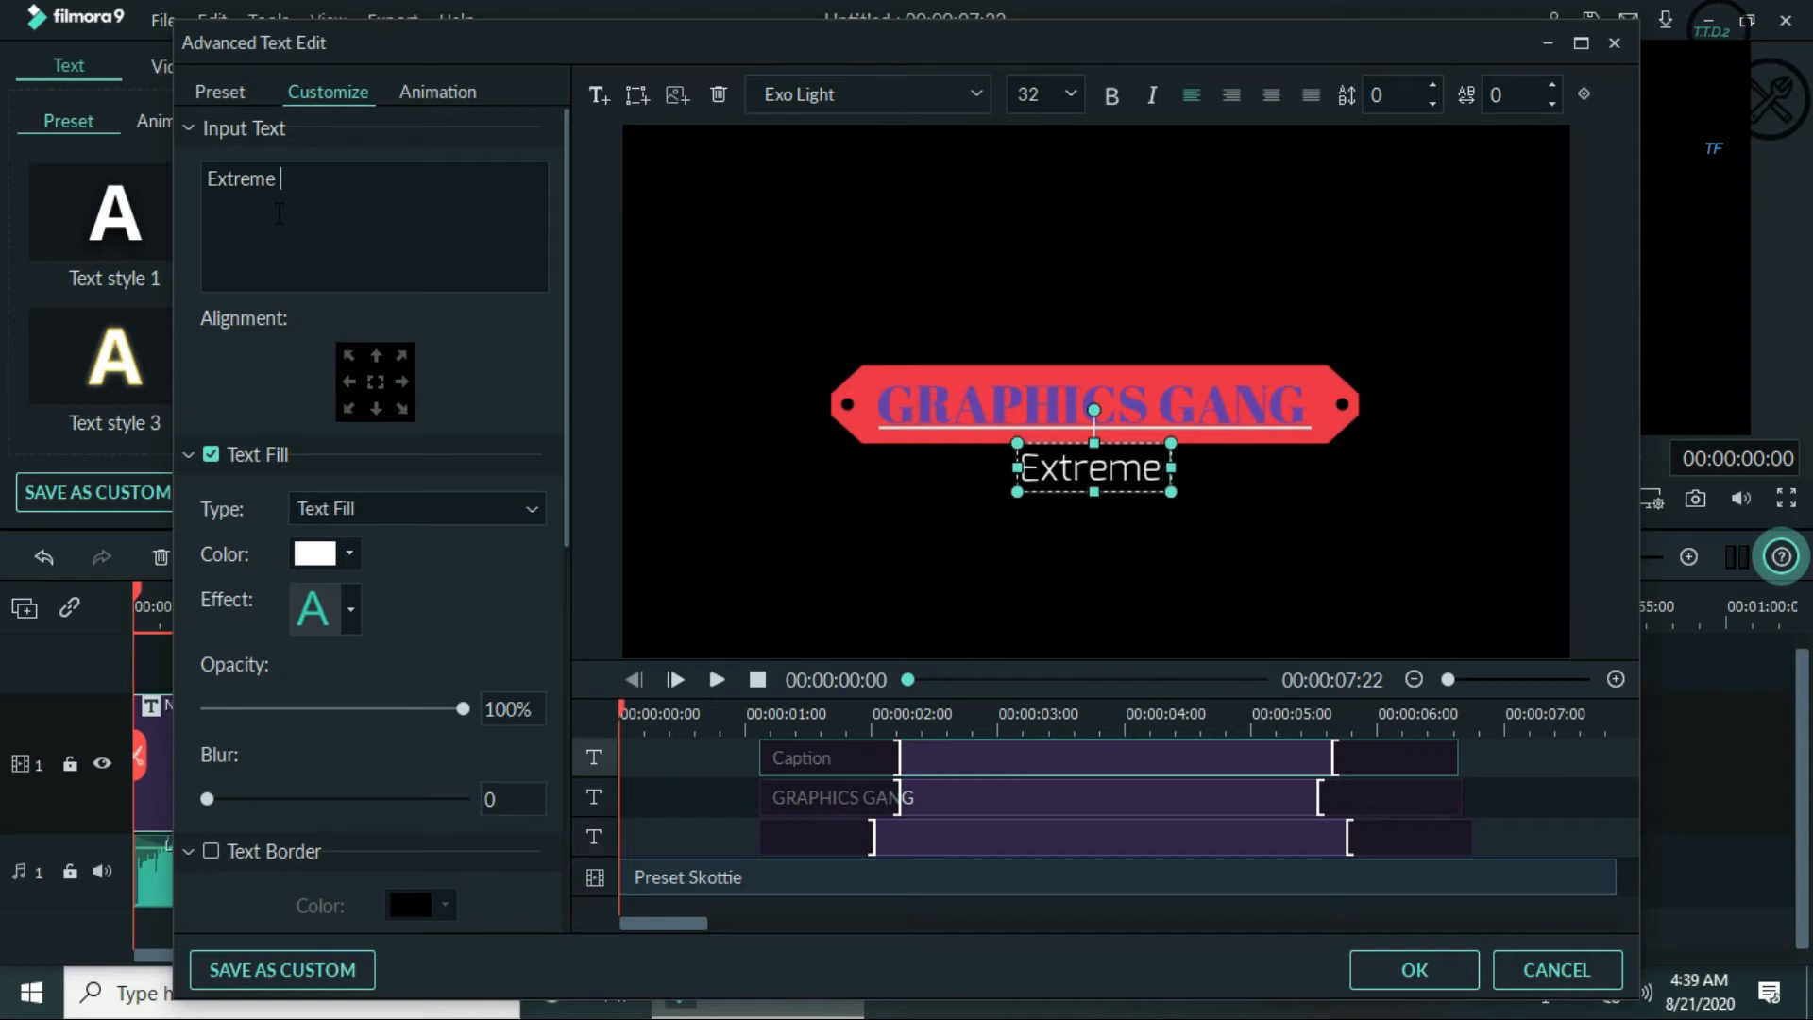
type("Edit")
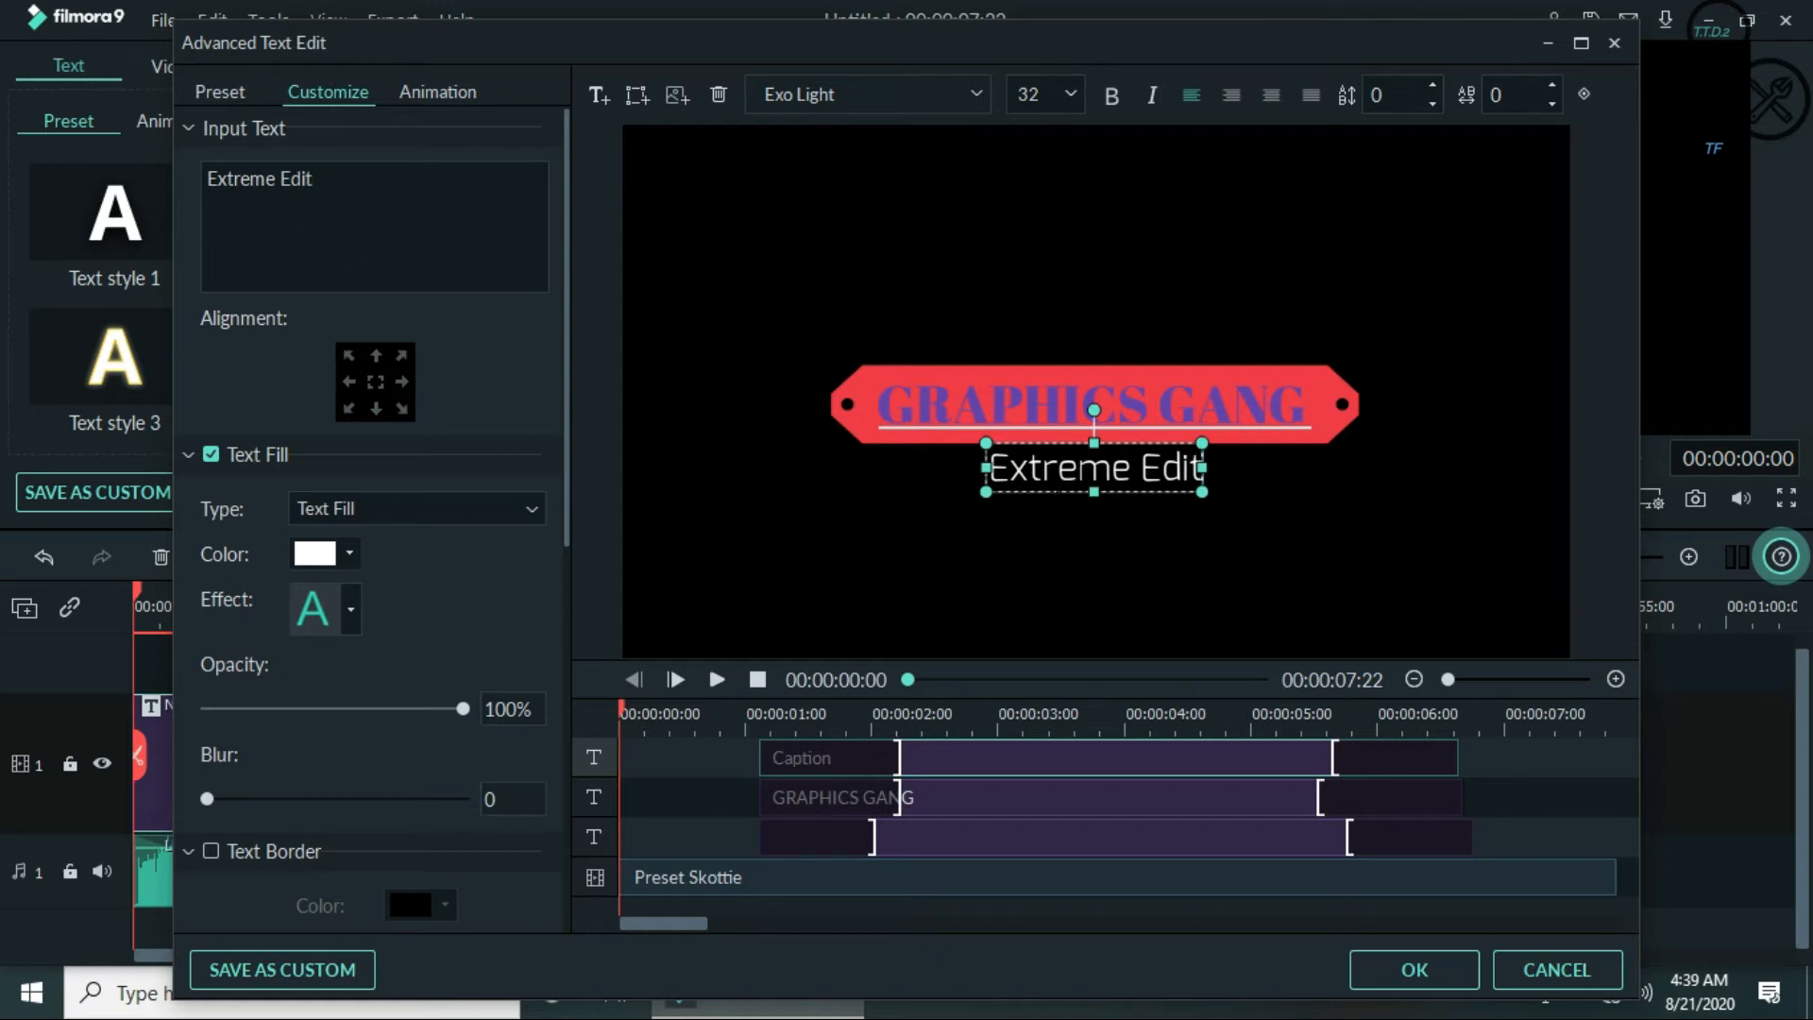
- Try a gradient fill on the Extreme Edit caption, then set its fill type to Image fill
left_click(533, 508)
left_click(474, 561)
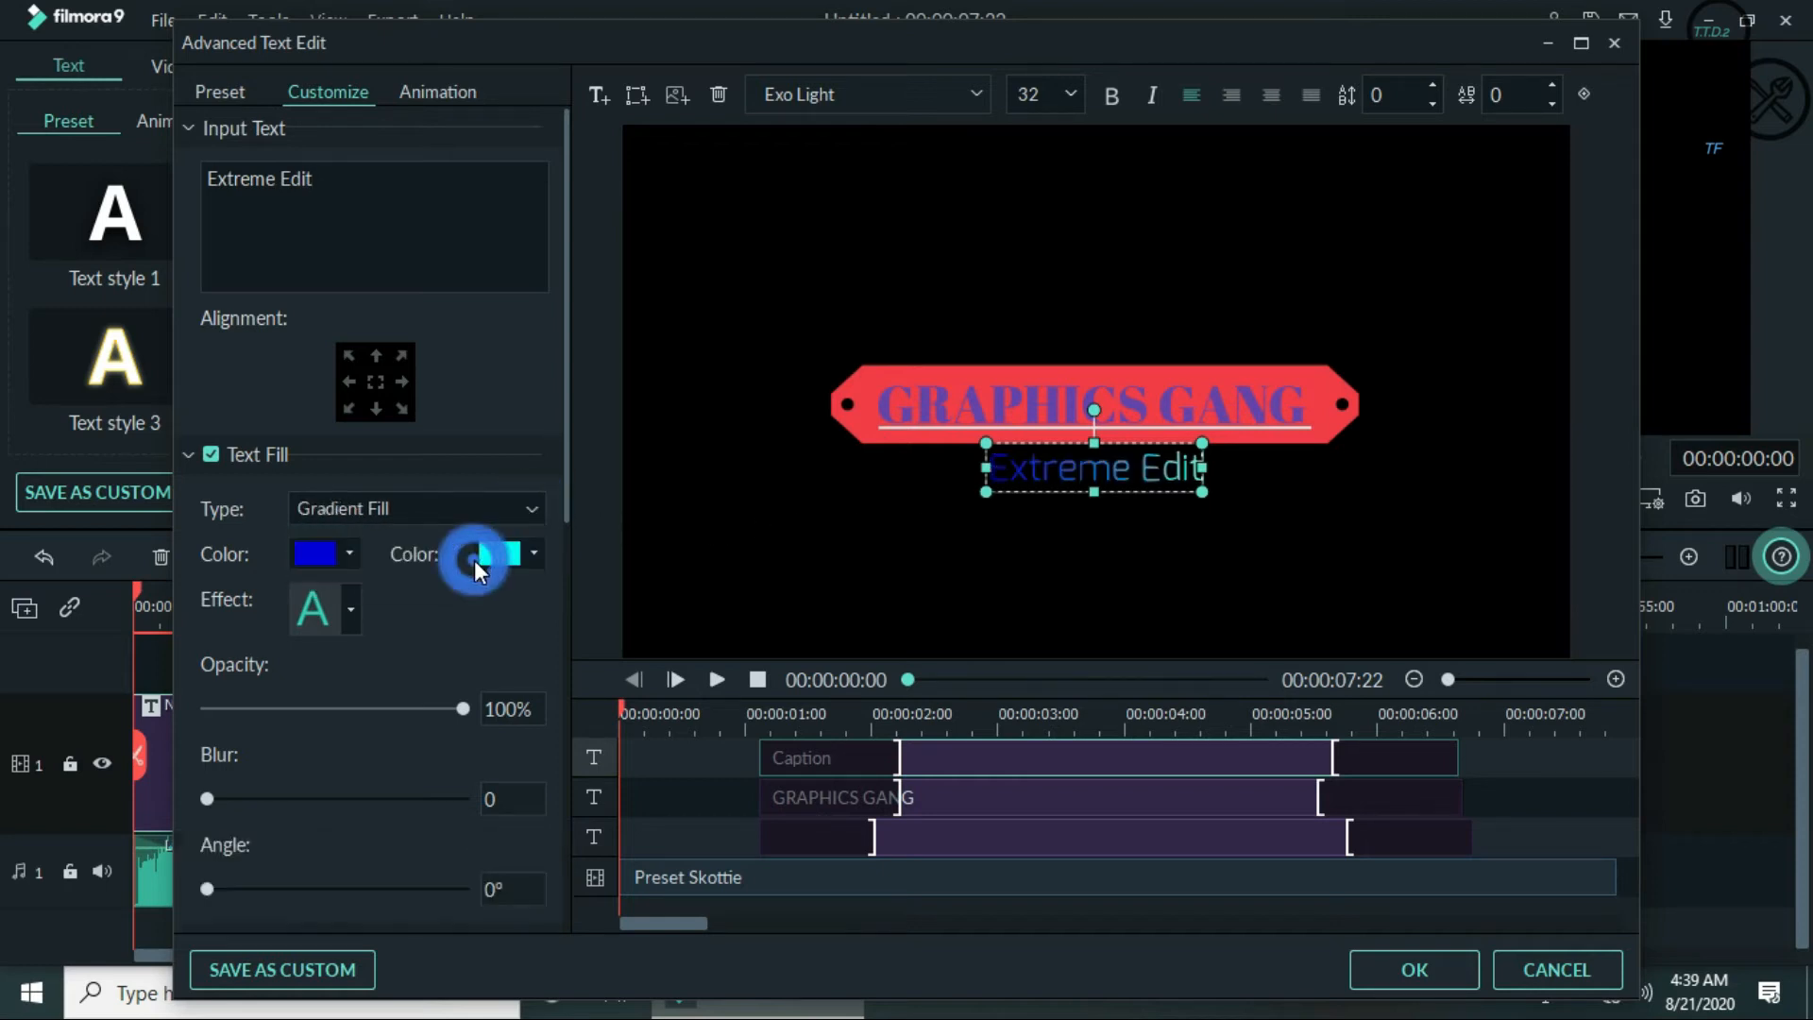
left_click(532, 507)
left_click(432, 586)
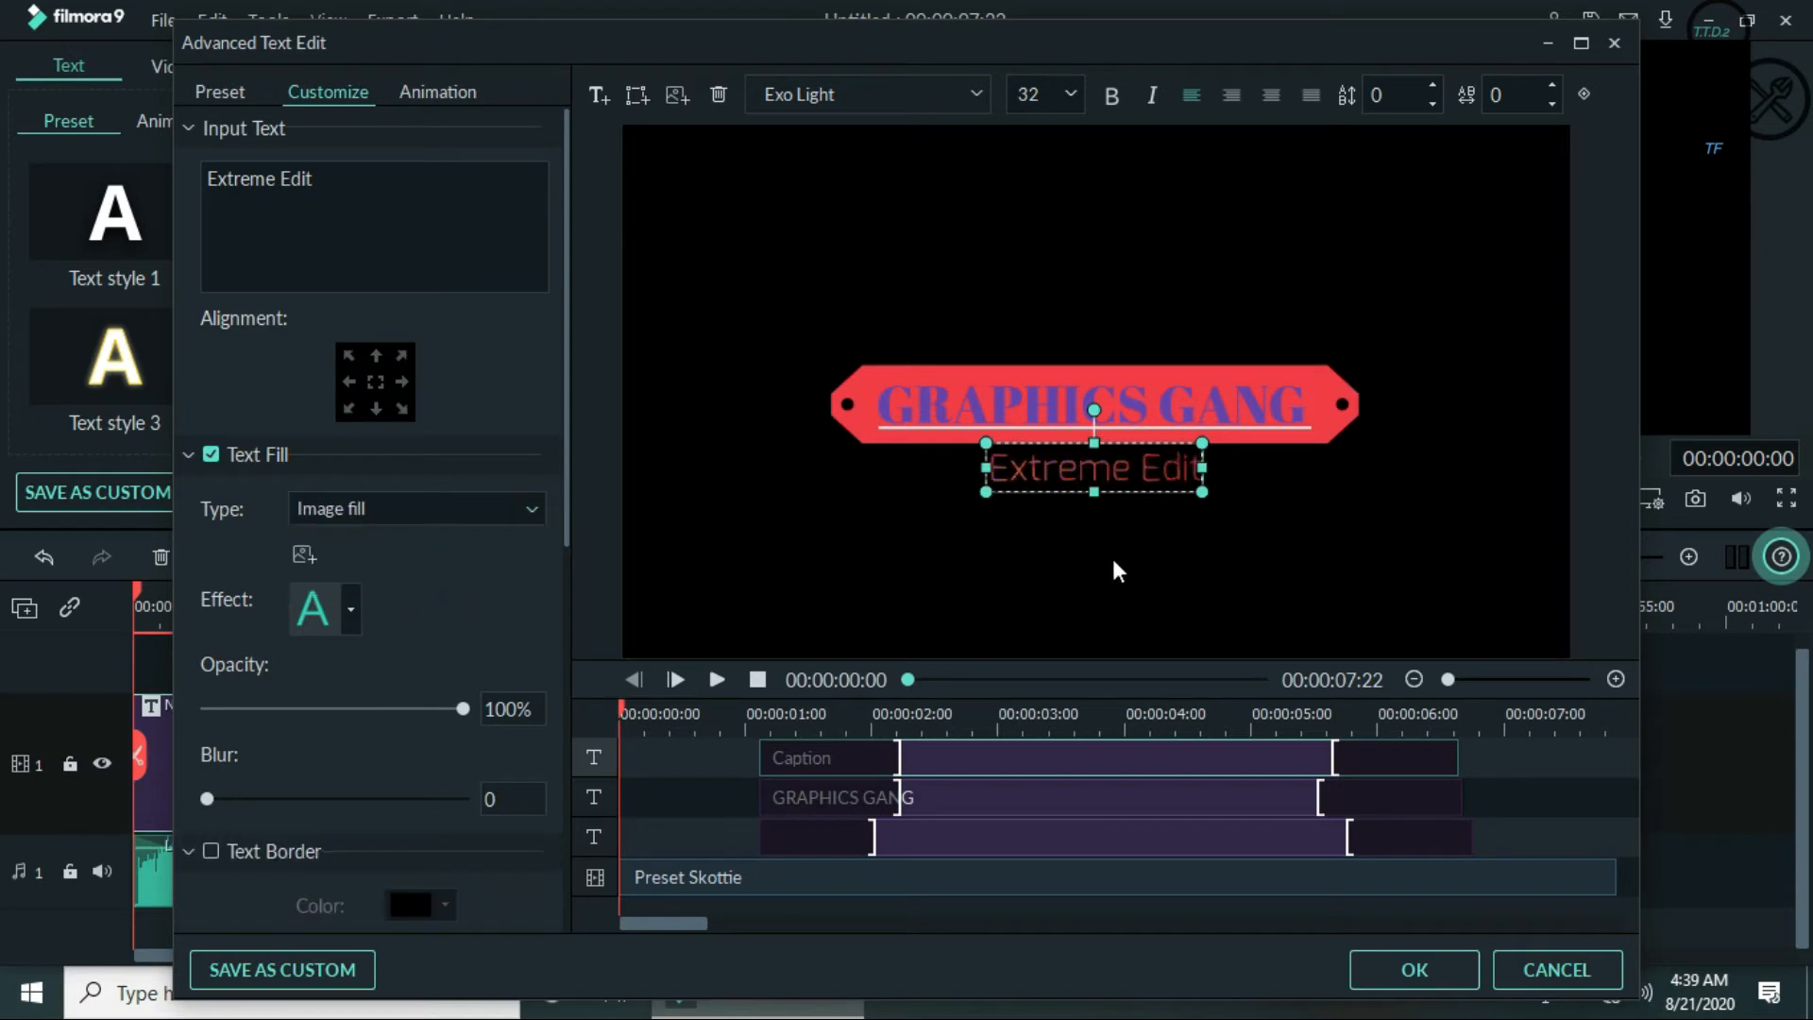
- Set the Extreme Edit caption's font size to 48, enlarge its text box and centre the text just below the red banner
left_click_drag(991, 495, 1045, 495)
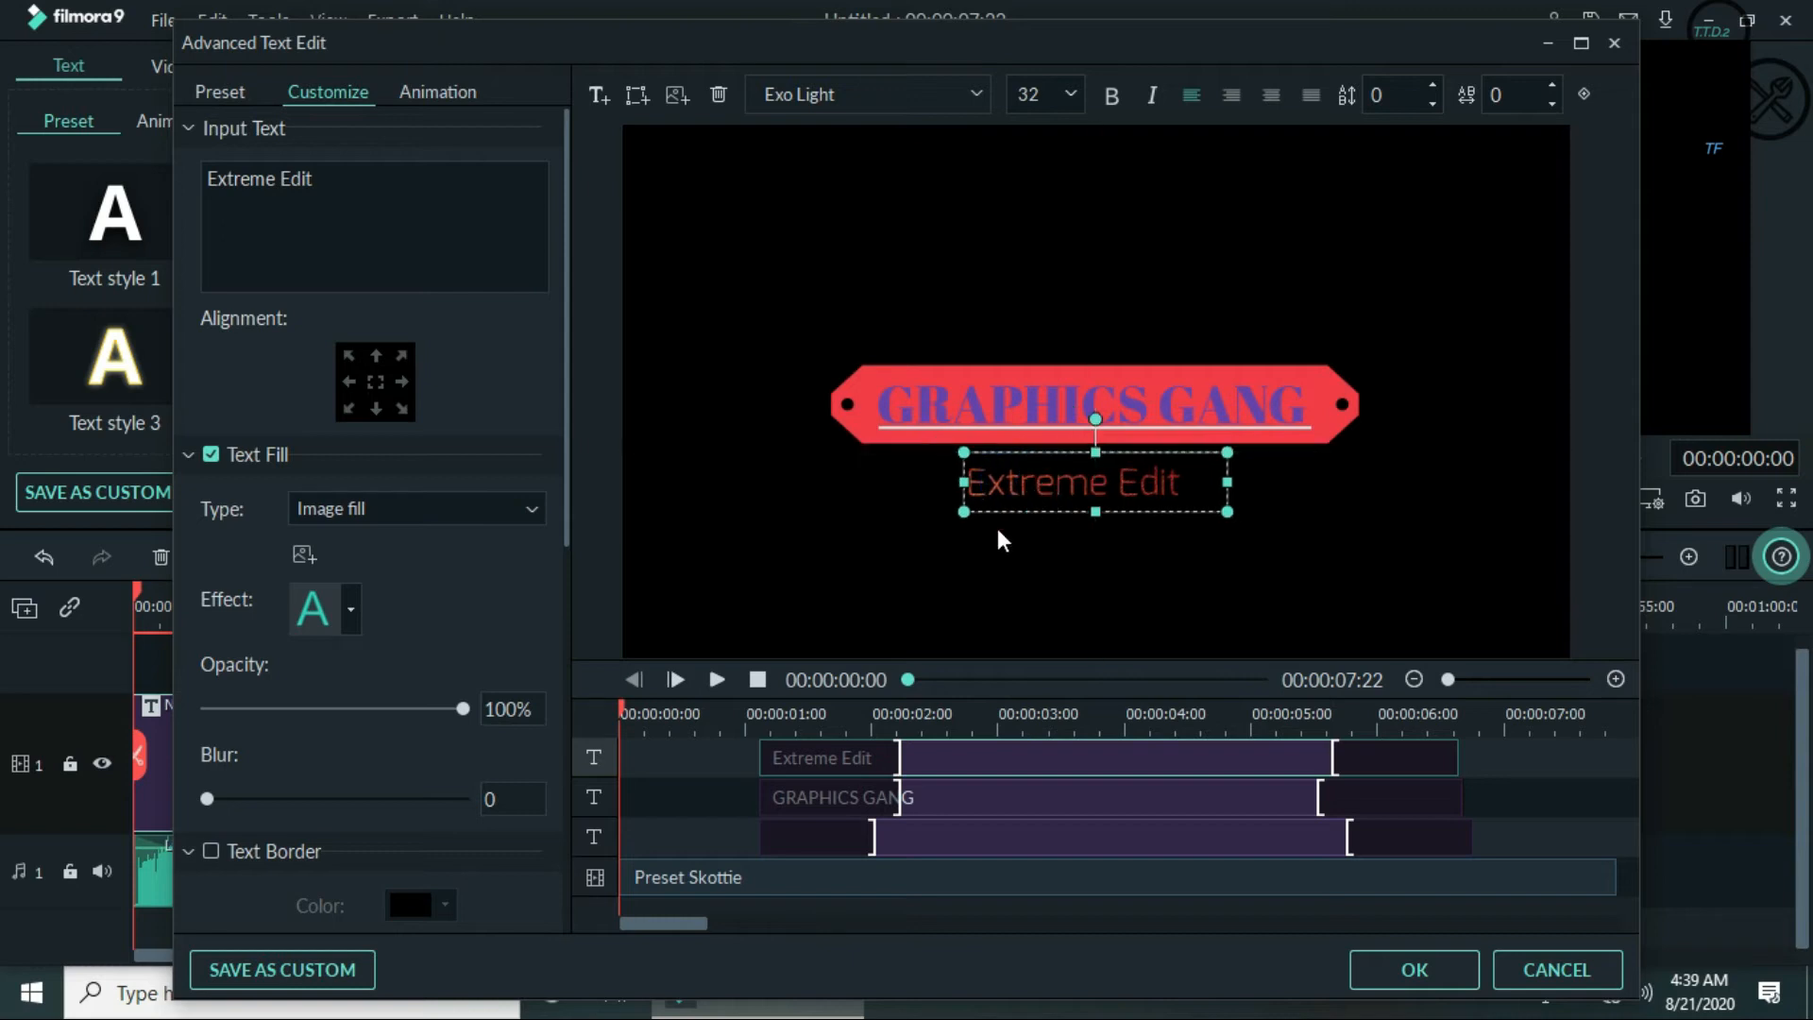
left_click(1077, 94)
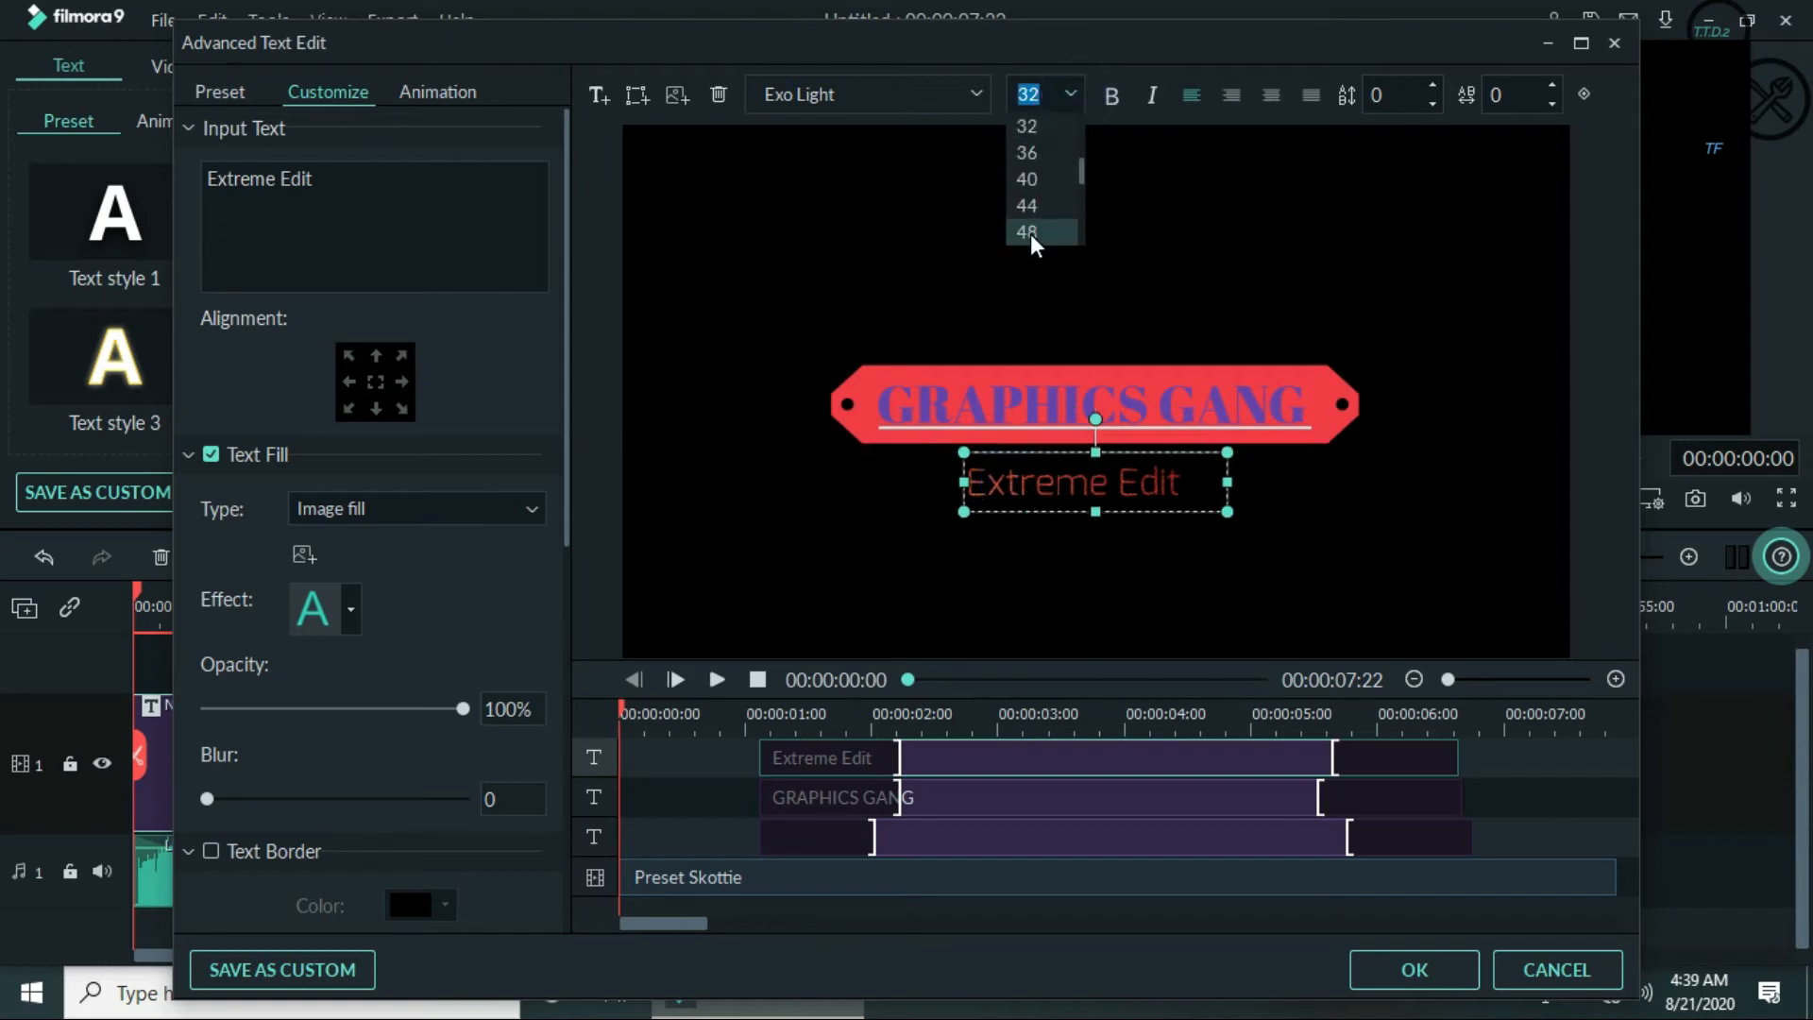
left_click(1029, 232)
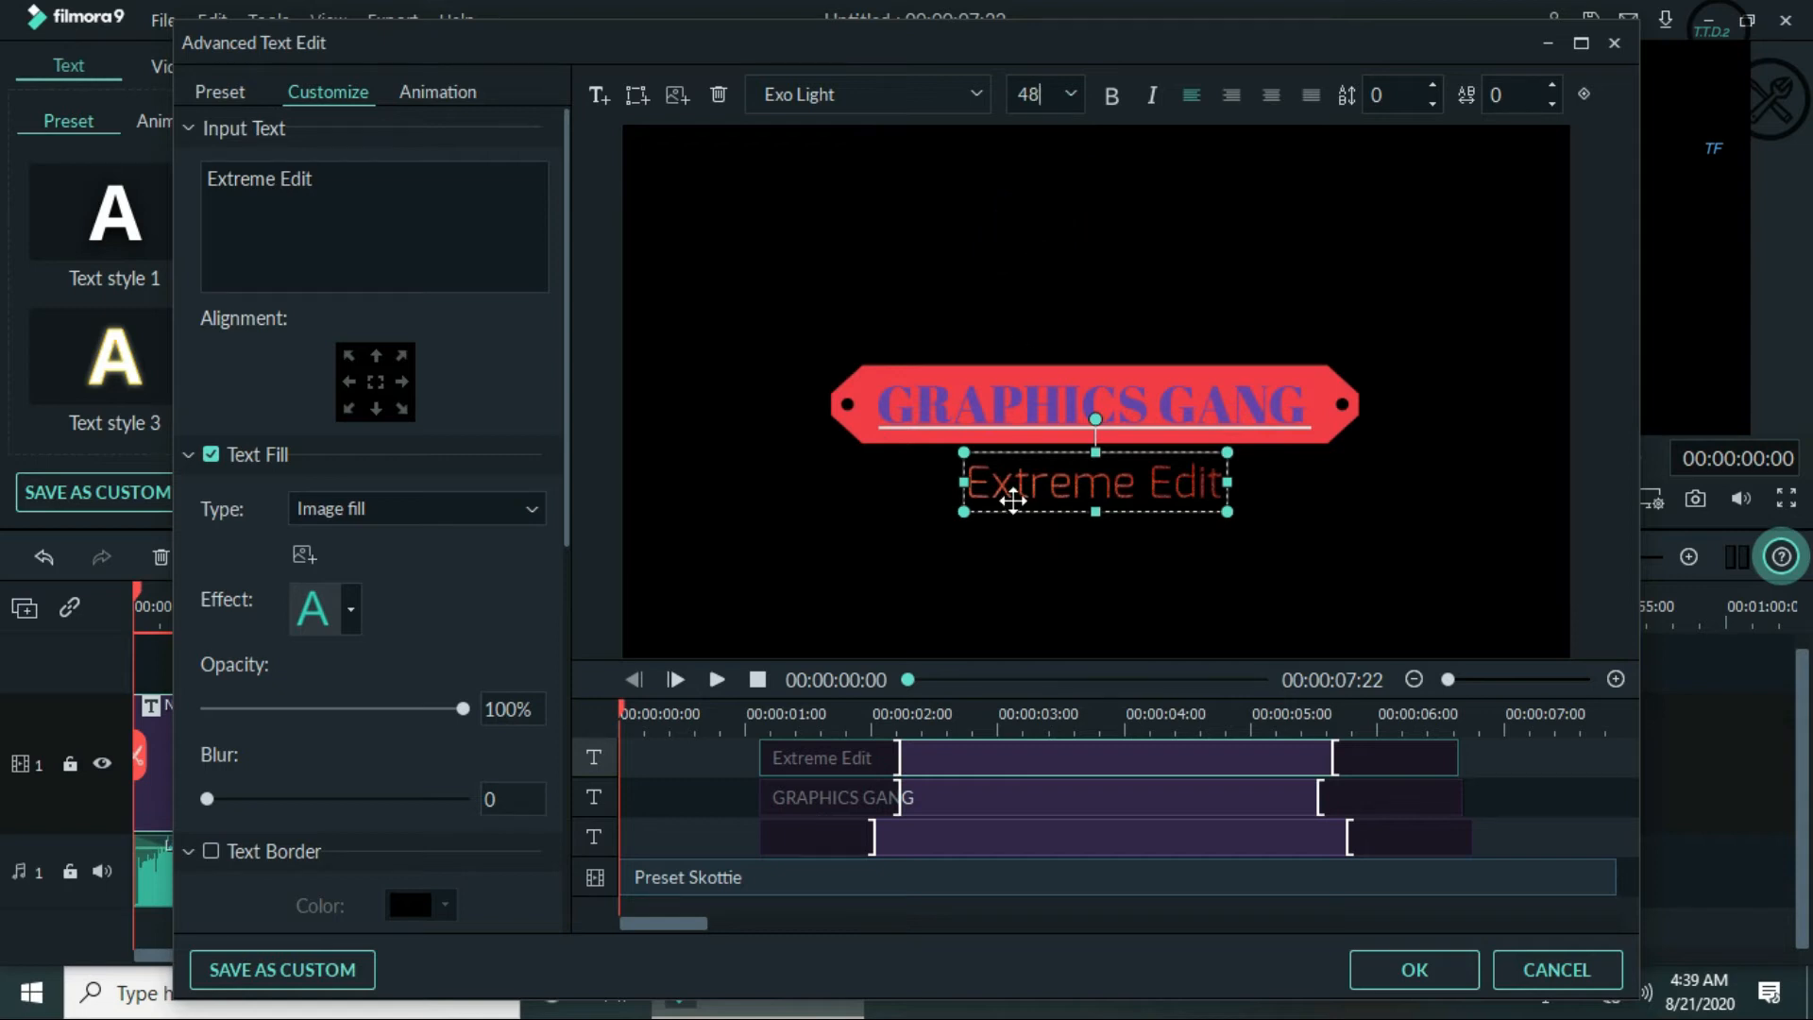
left_click_drag(965, 514, 867, 542)
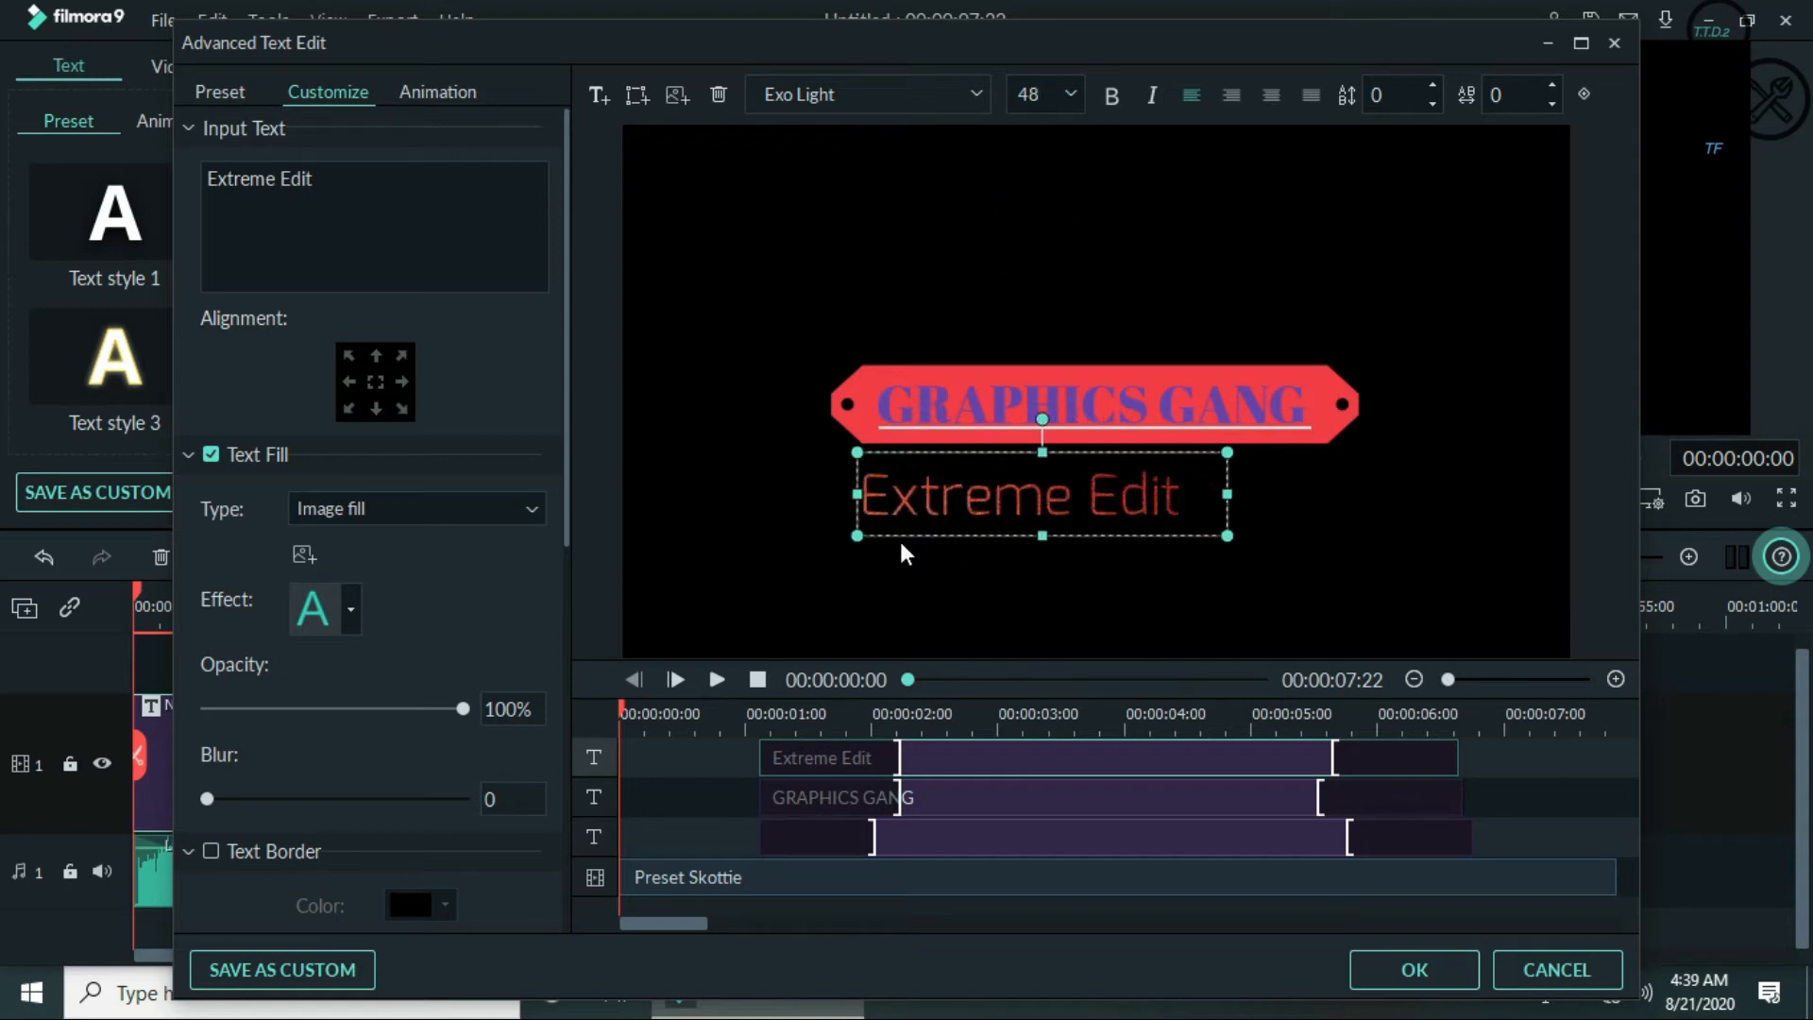
left_click(1222, 458)
left_click_drag(1026, 481, 1070, 481)
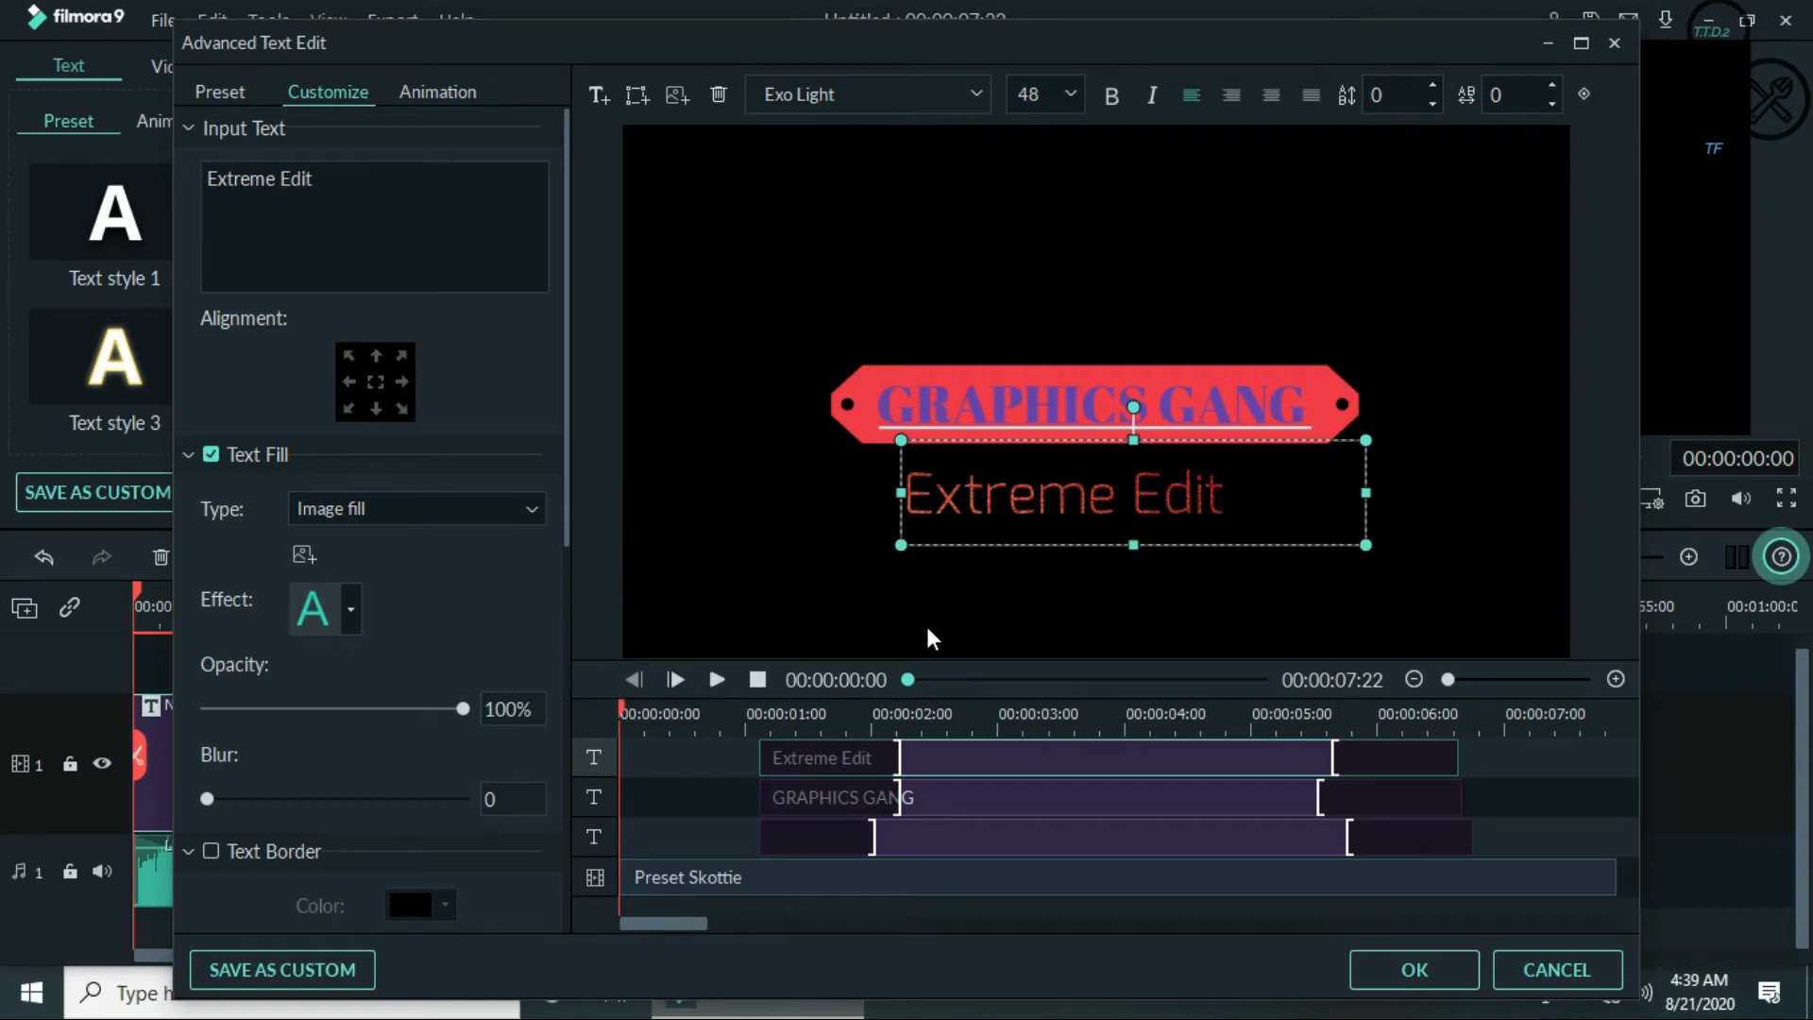
- Select the empty caption above the red banner and give its text fill the heaviest solid effect preset
left_click(876, 841)
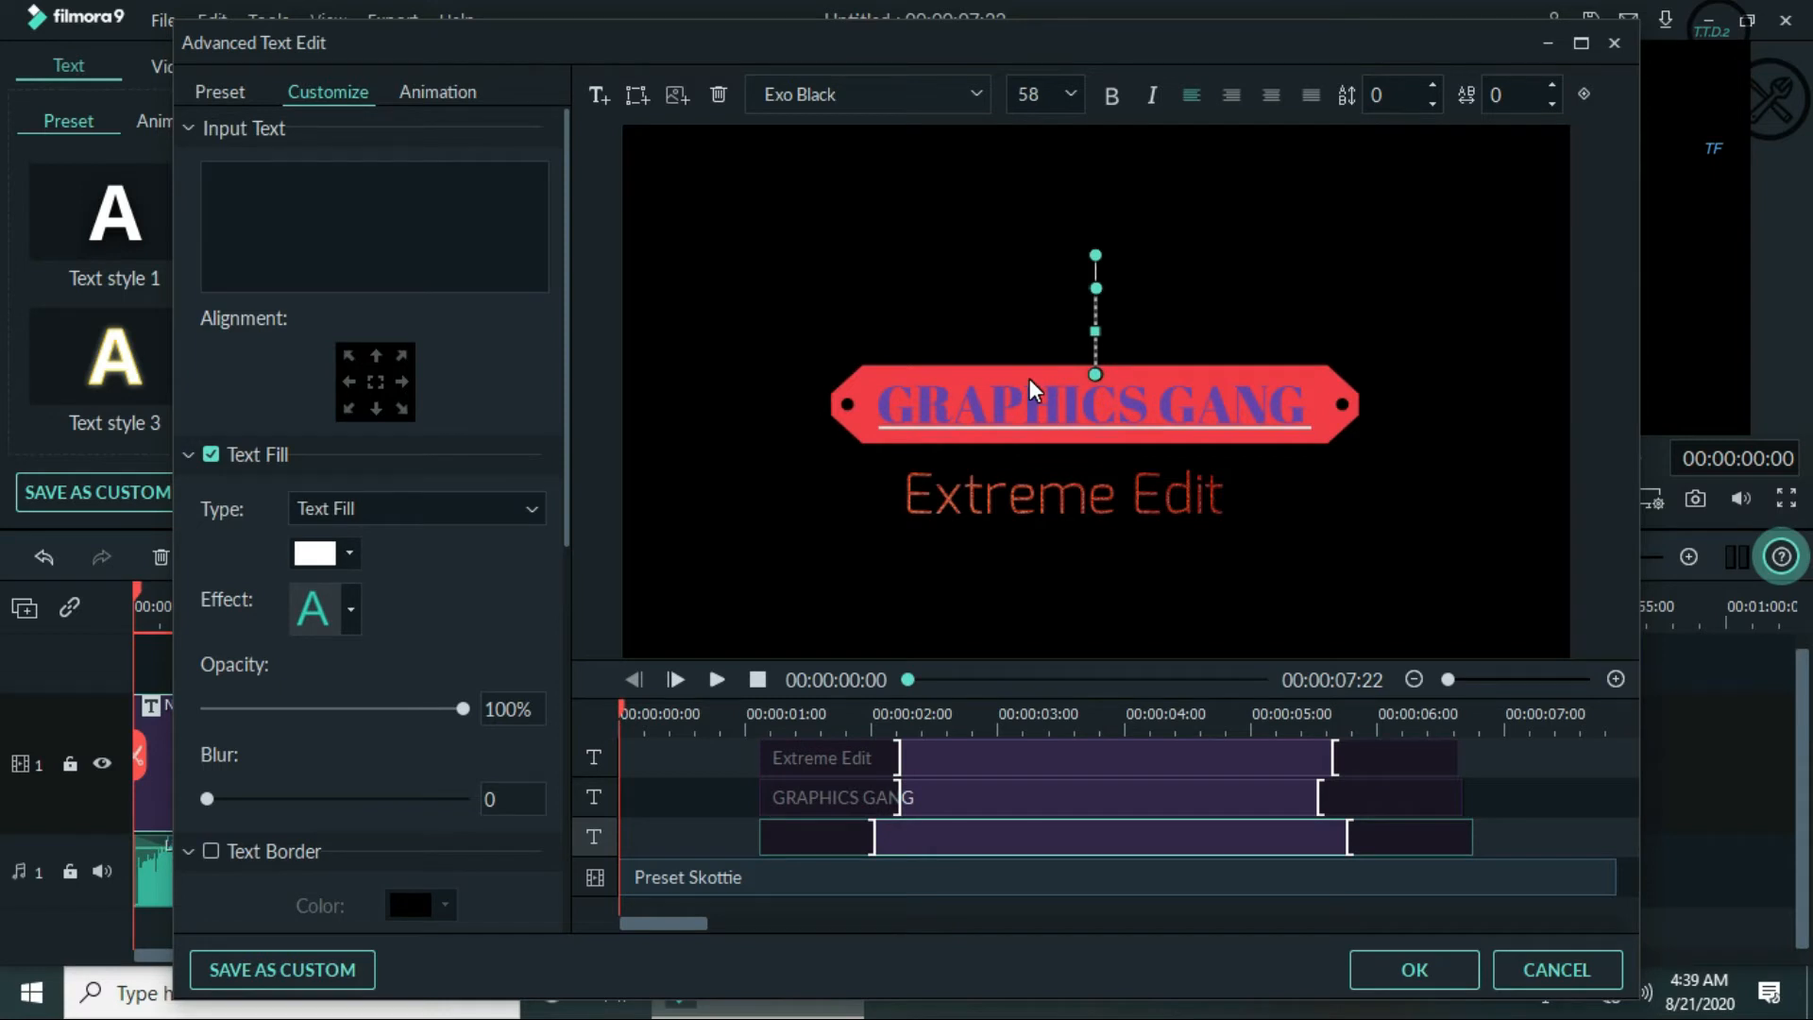
left_click(307, 227)
left_click(350, 613)
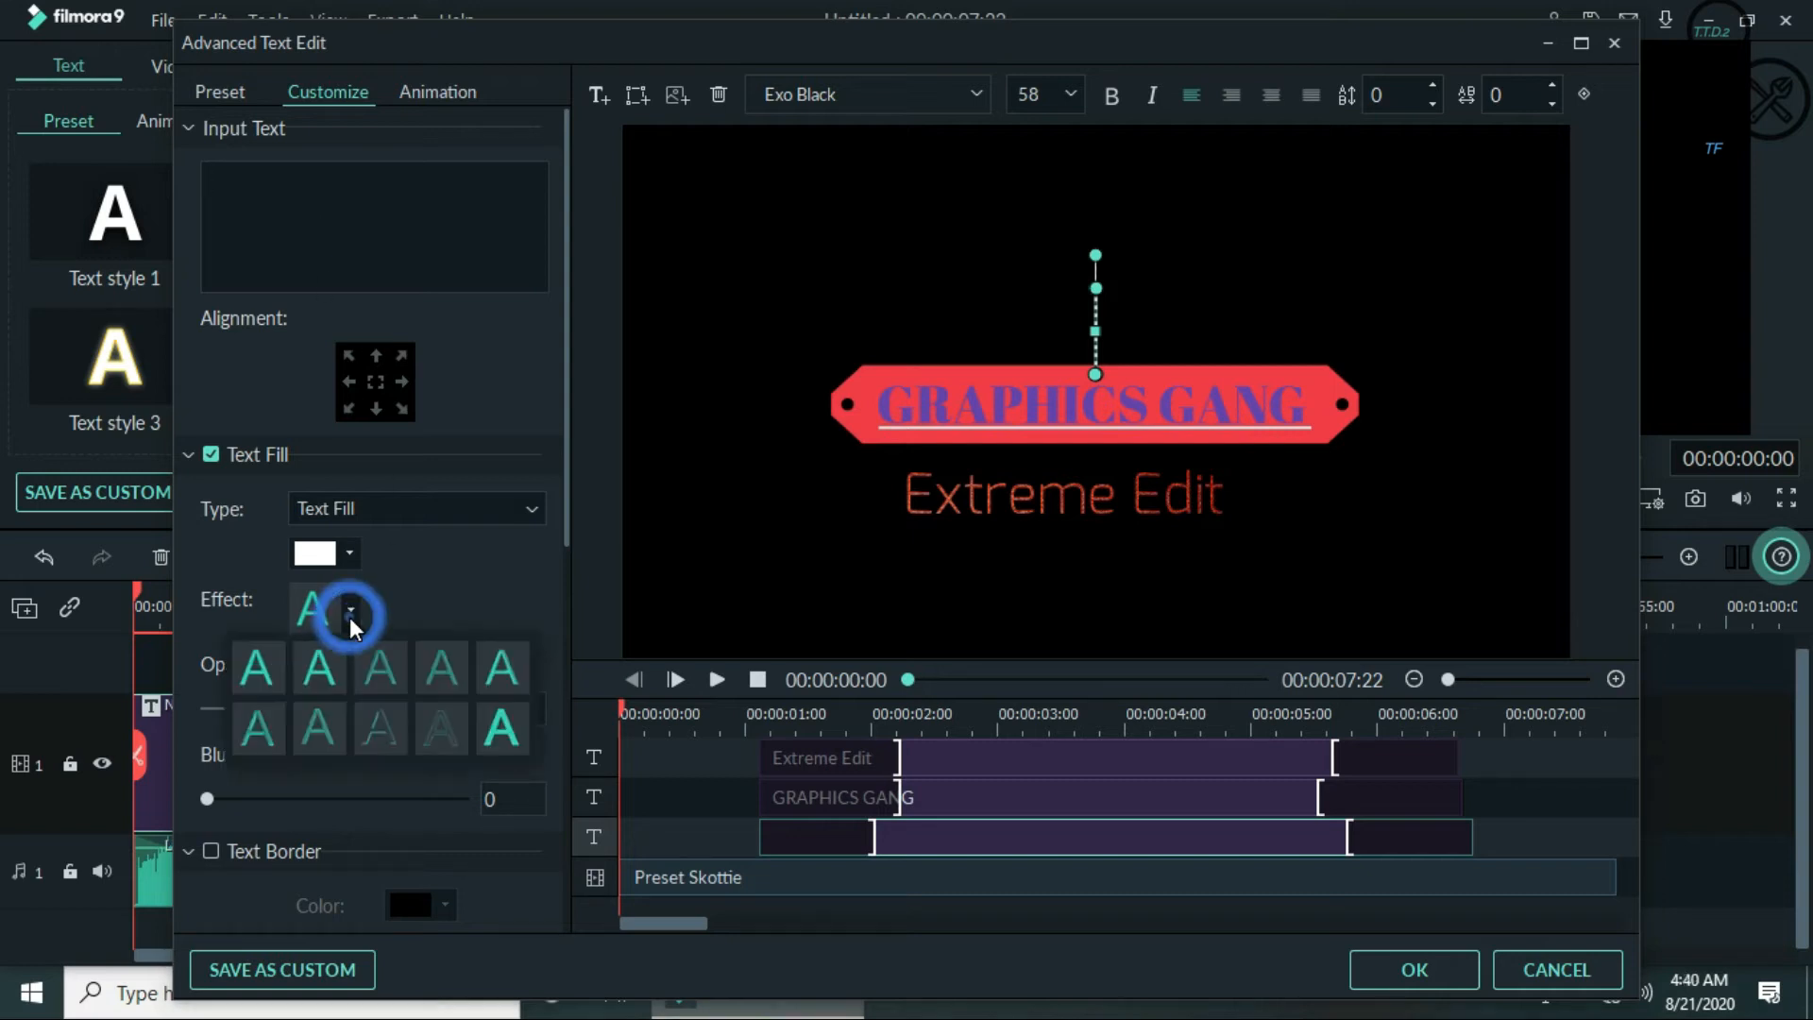
left_click(501, 728)
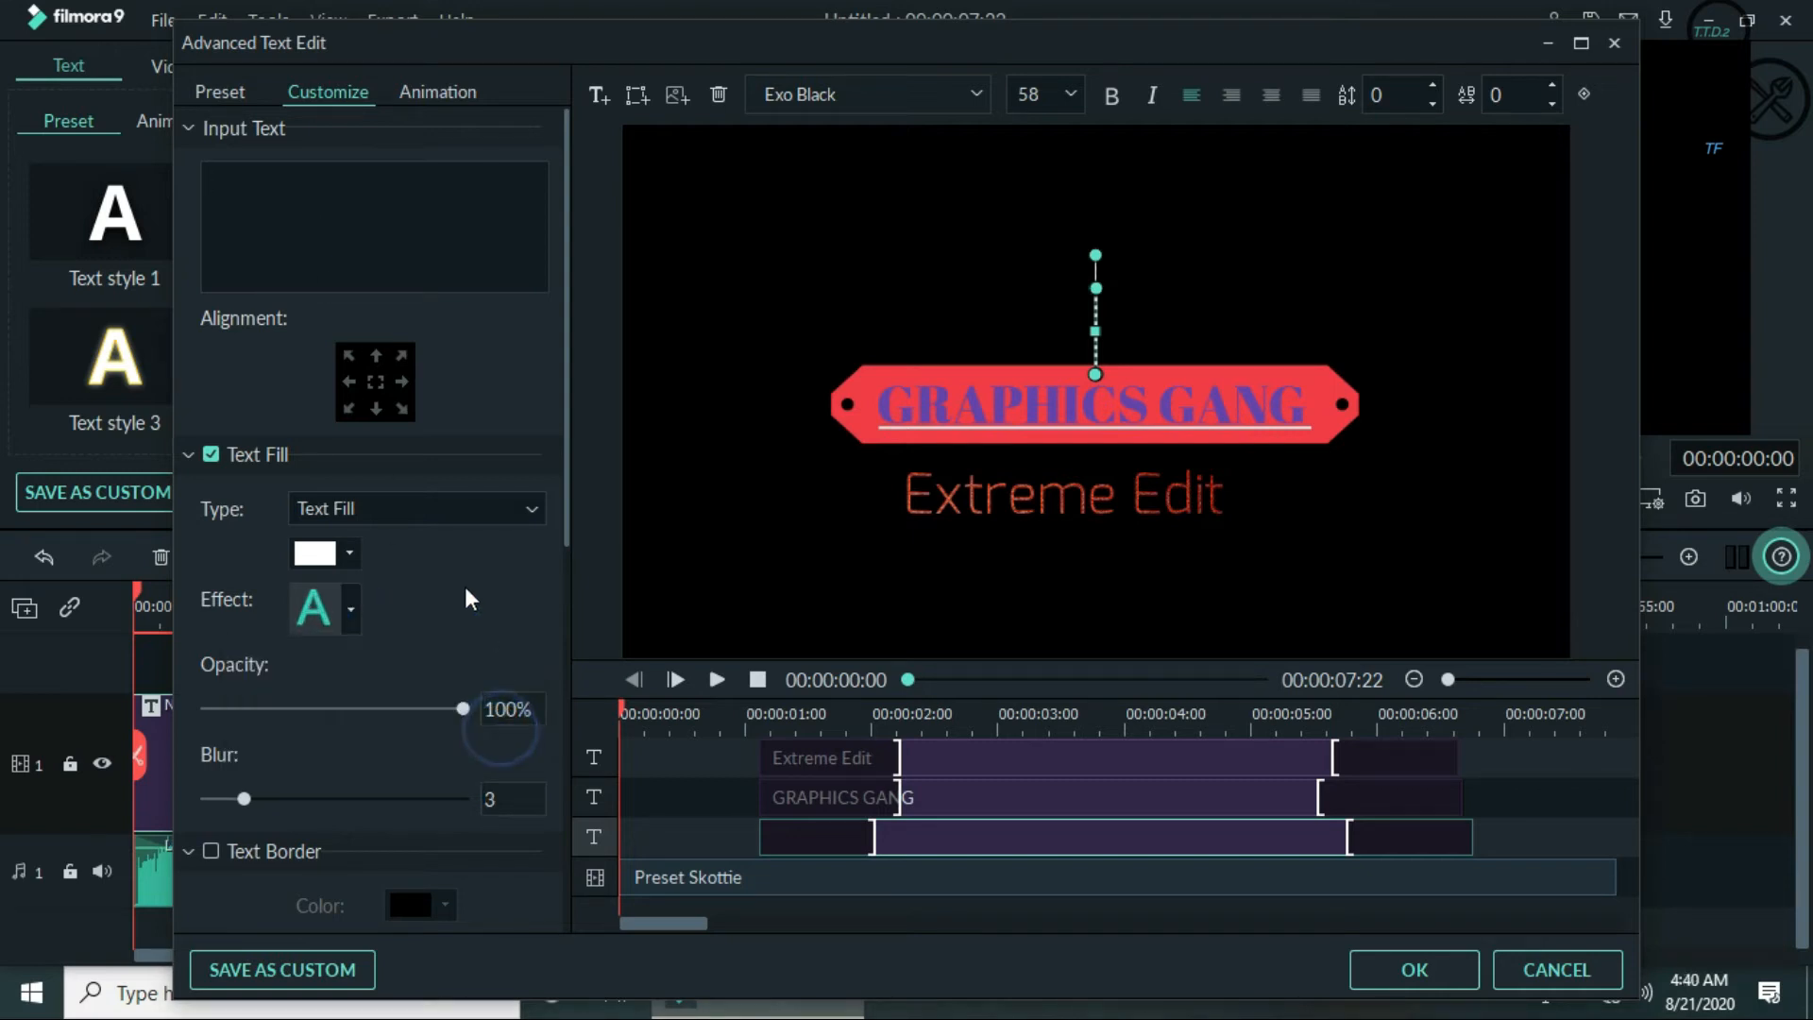
left_click(286, 212)
type("cr")
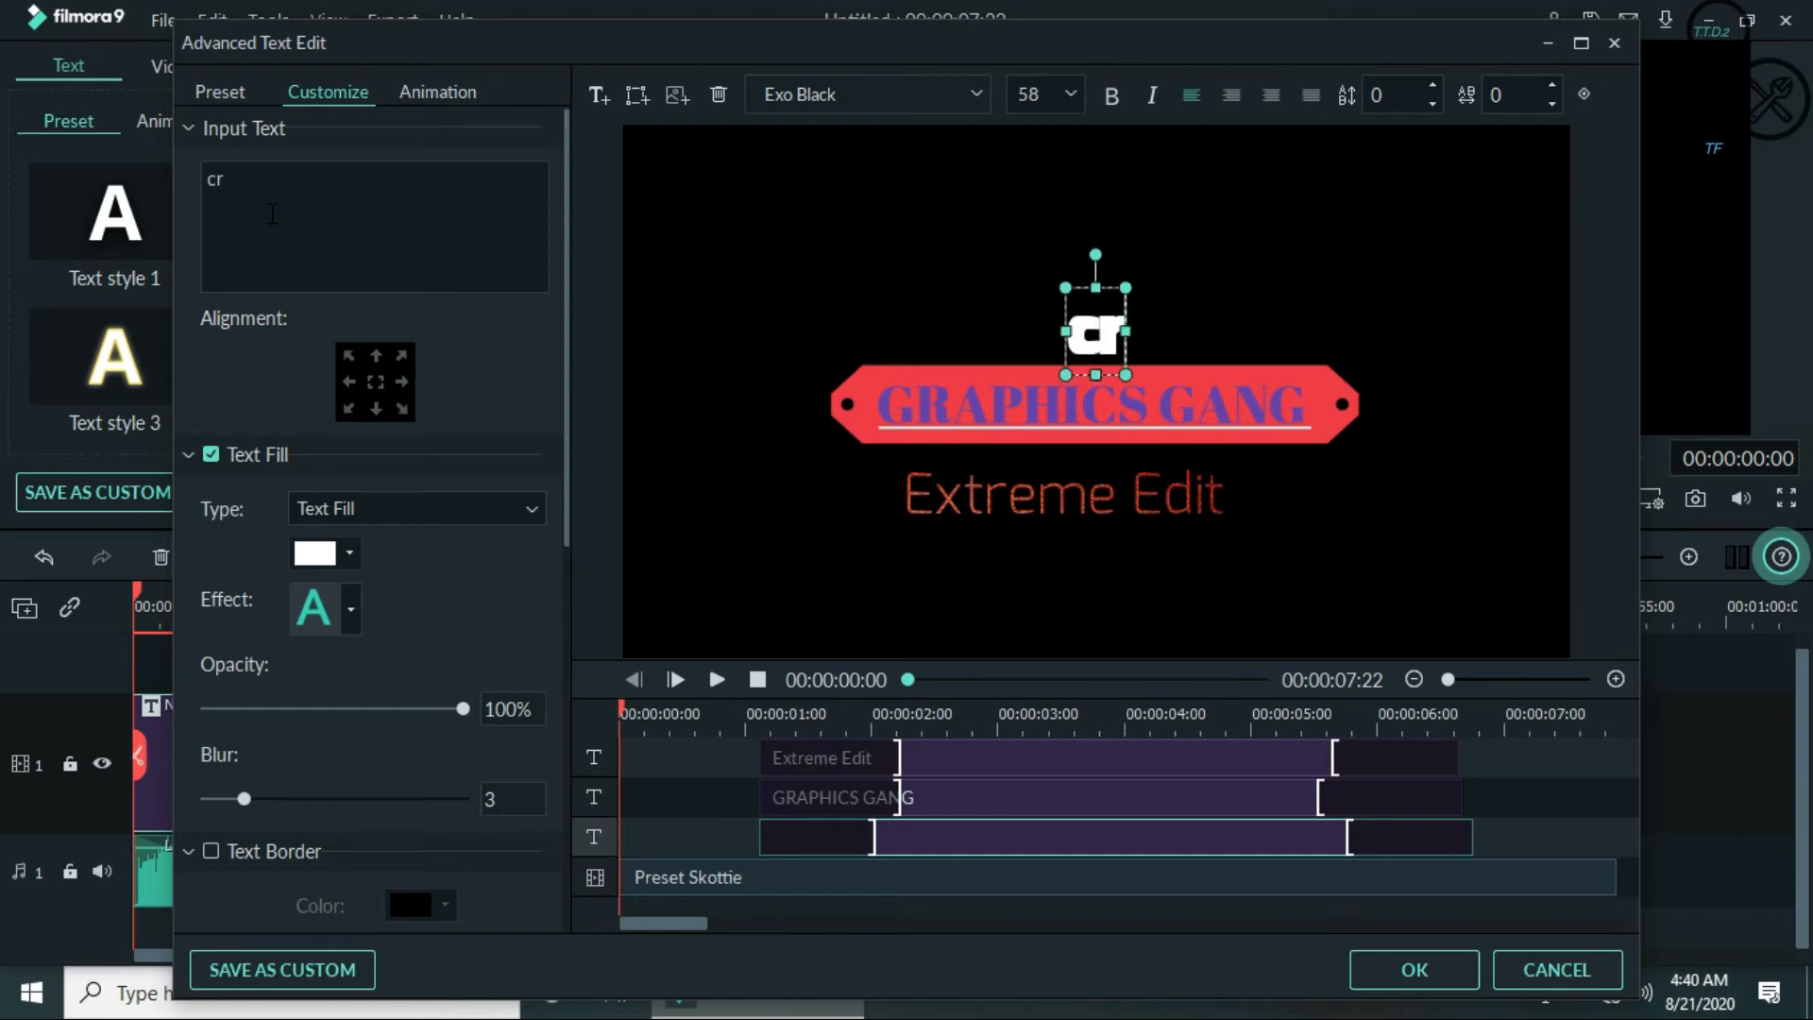
key("BackSpace")
key("BackSpace")
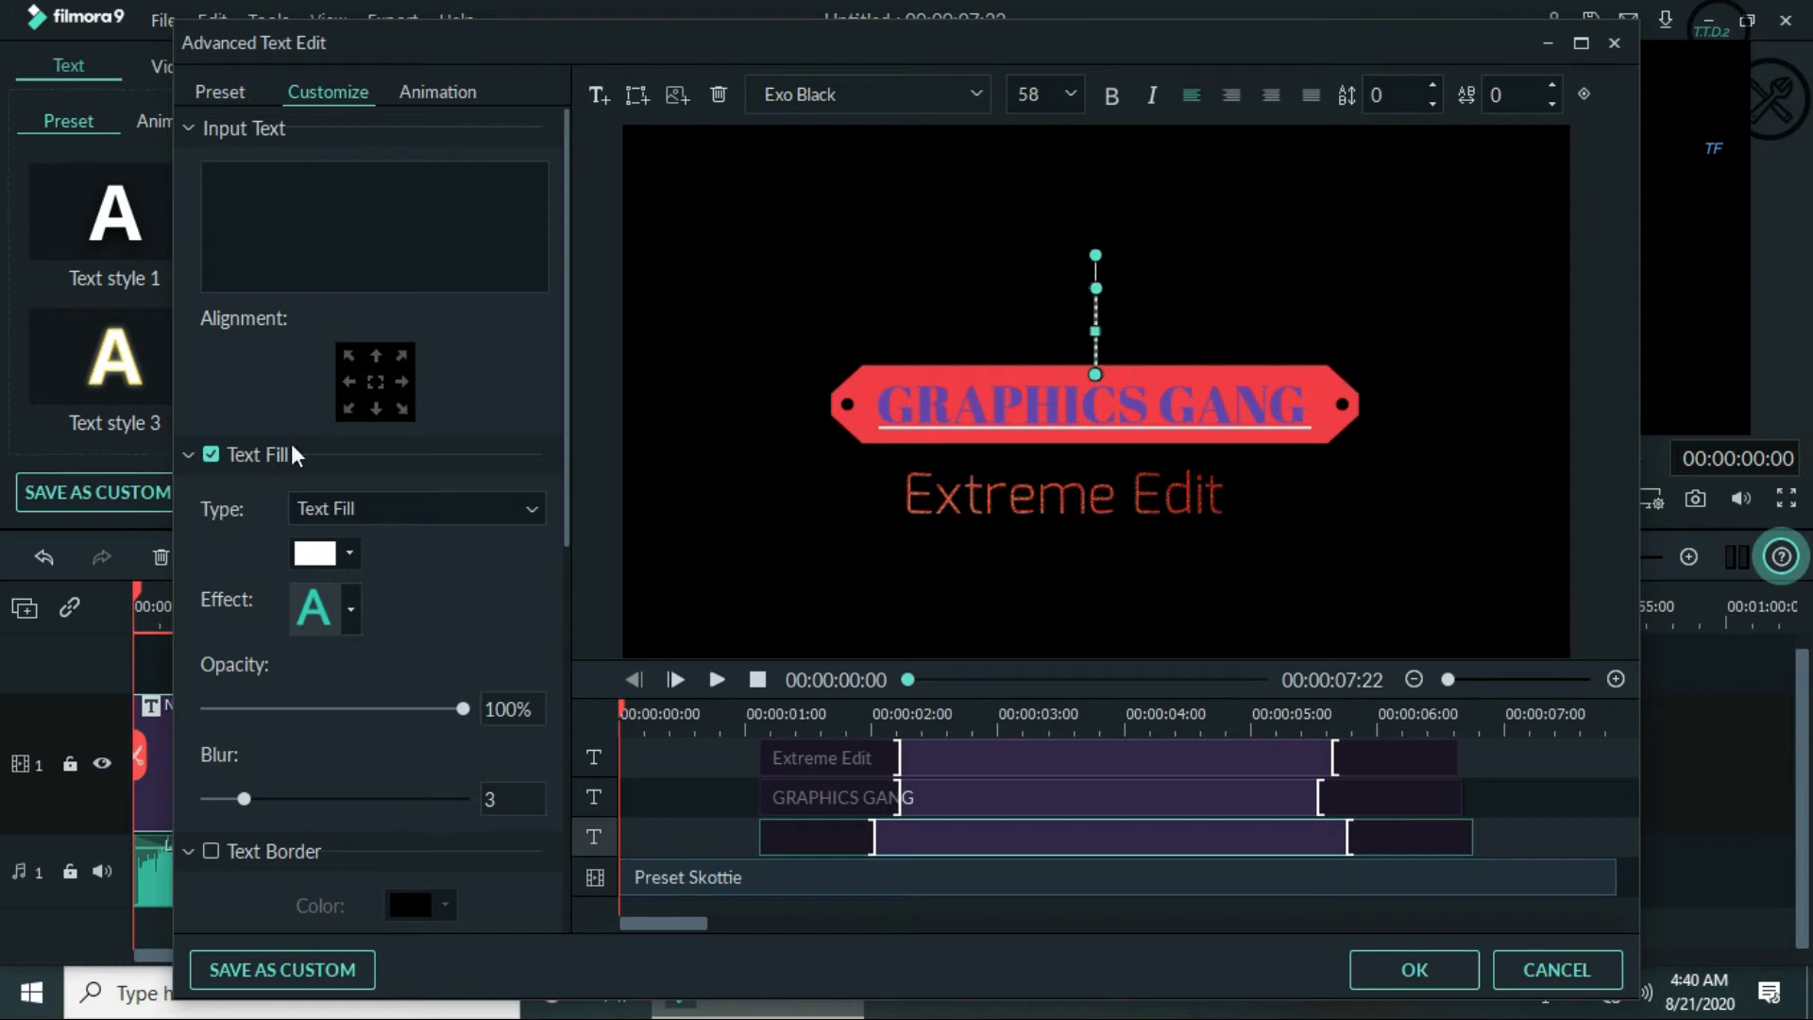
- Set the empty caption's text fill to the custom orange-red colour #ef400b
left_click(353, 552)
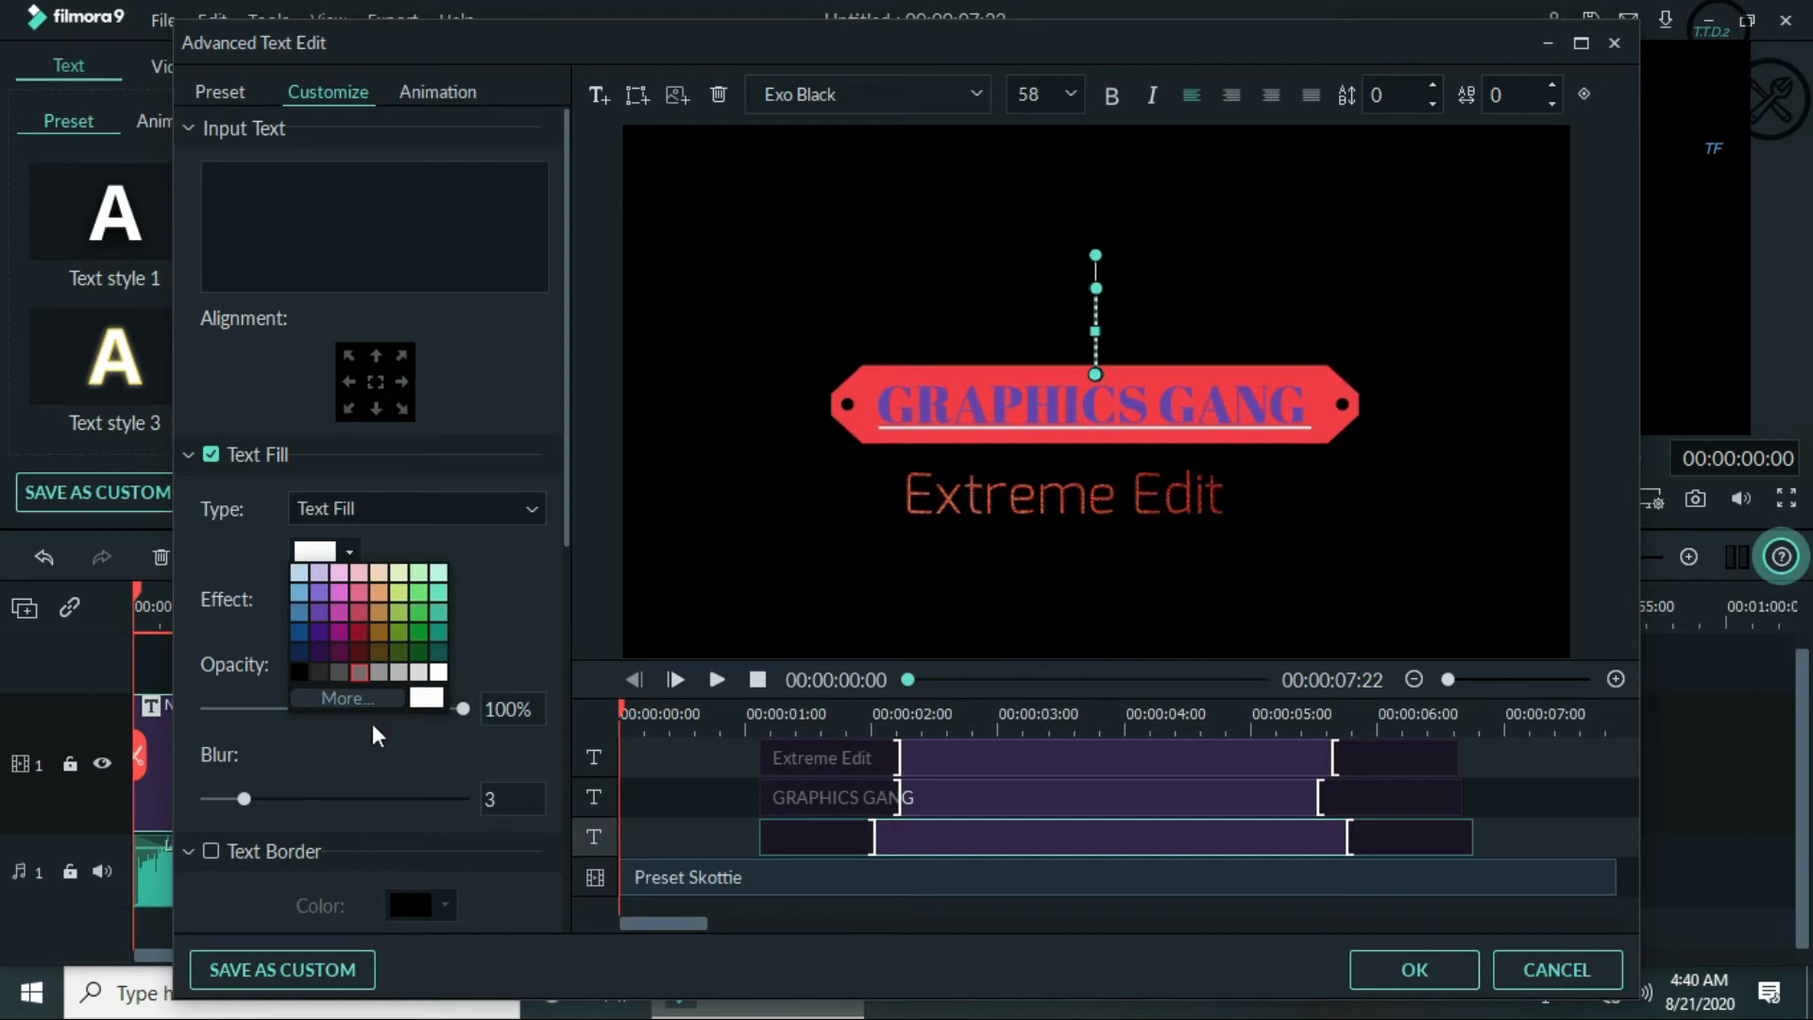
left_click(349, 698)
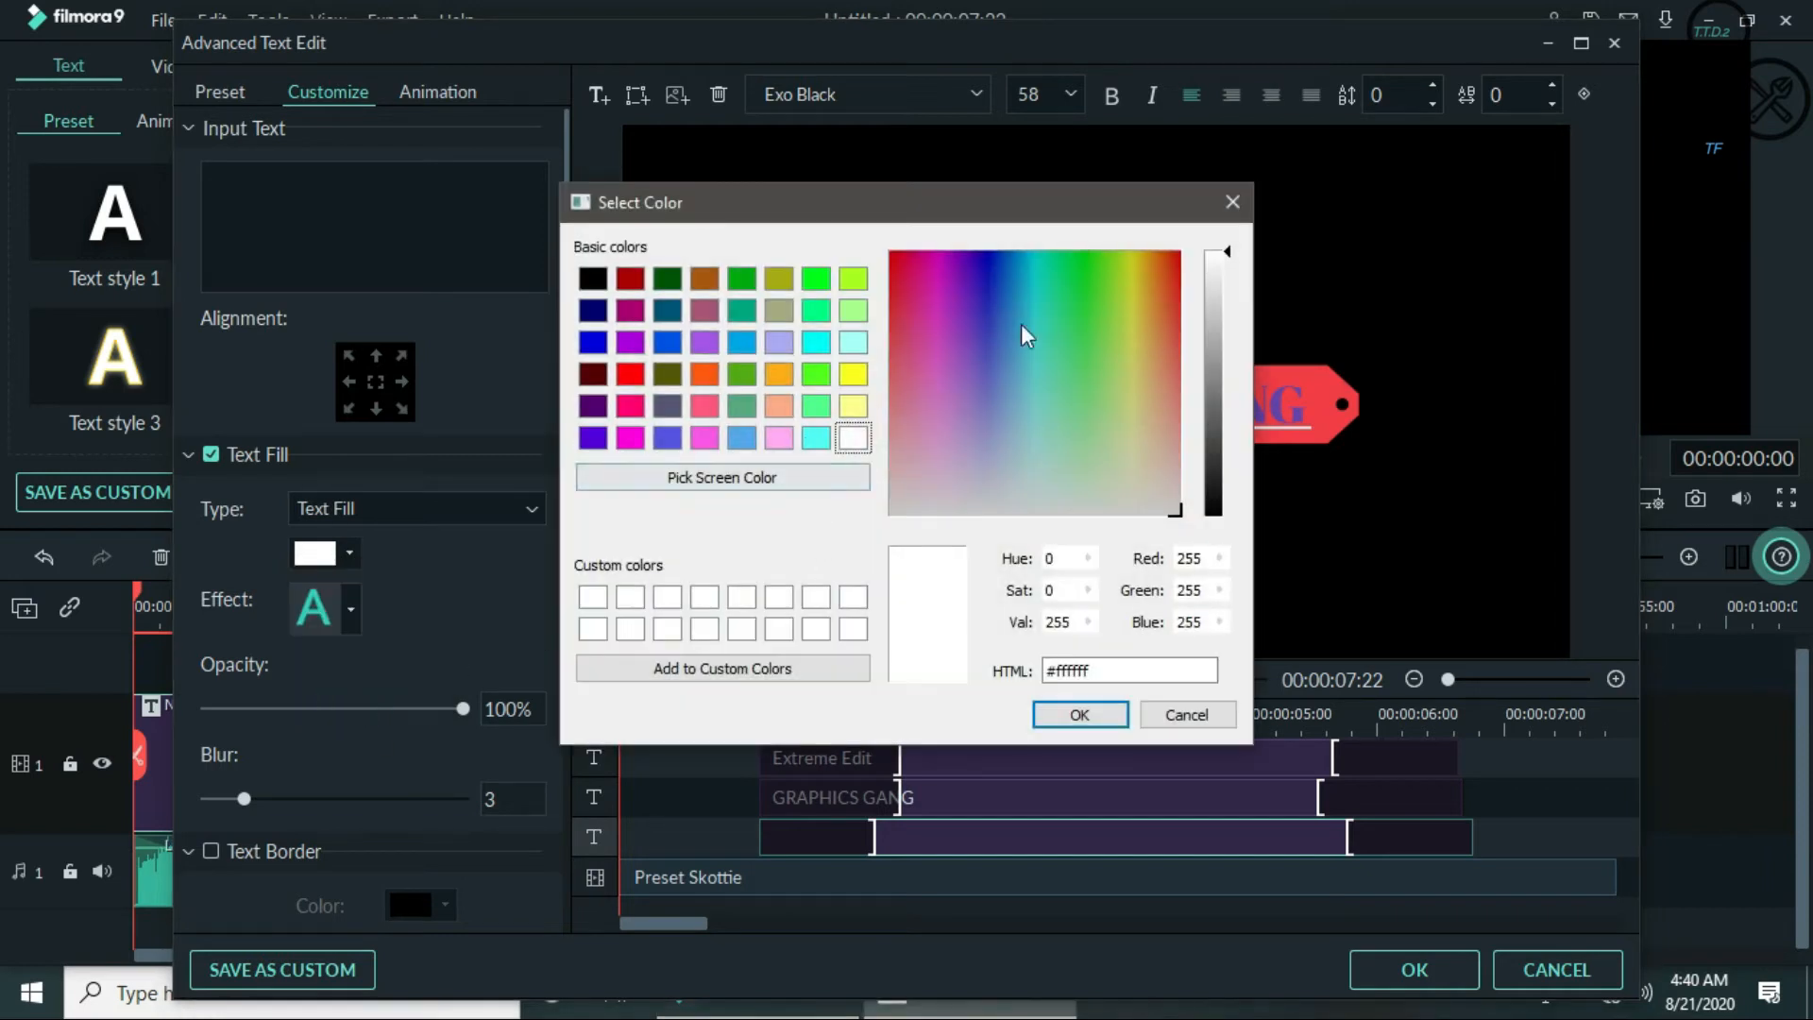
left_click(1148, 412)
left_click_drag(1141, 406, 996, 343)
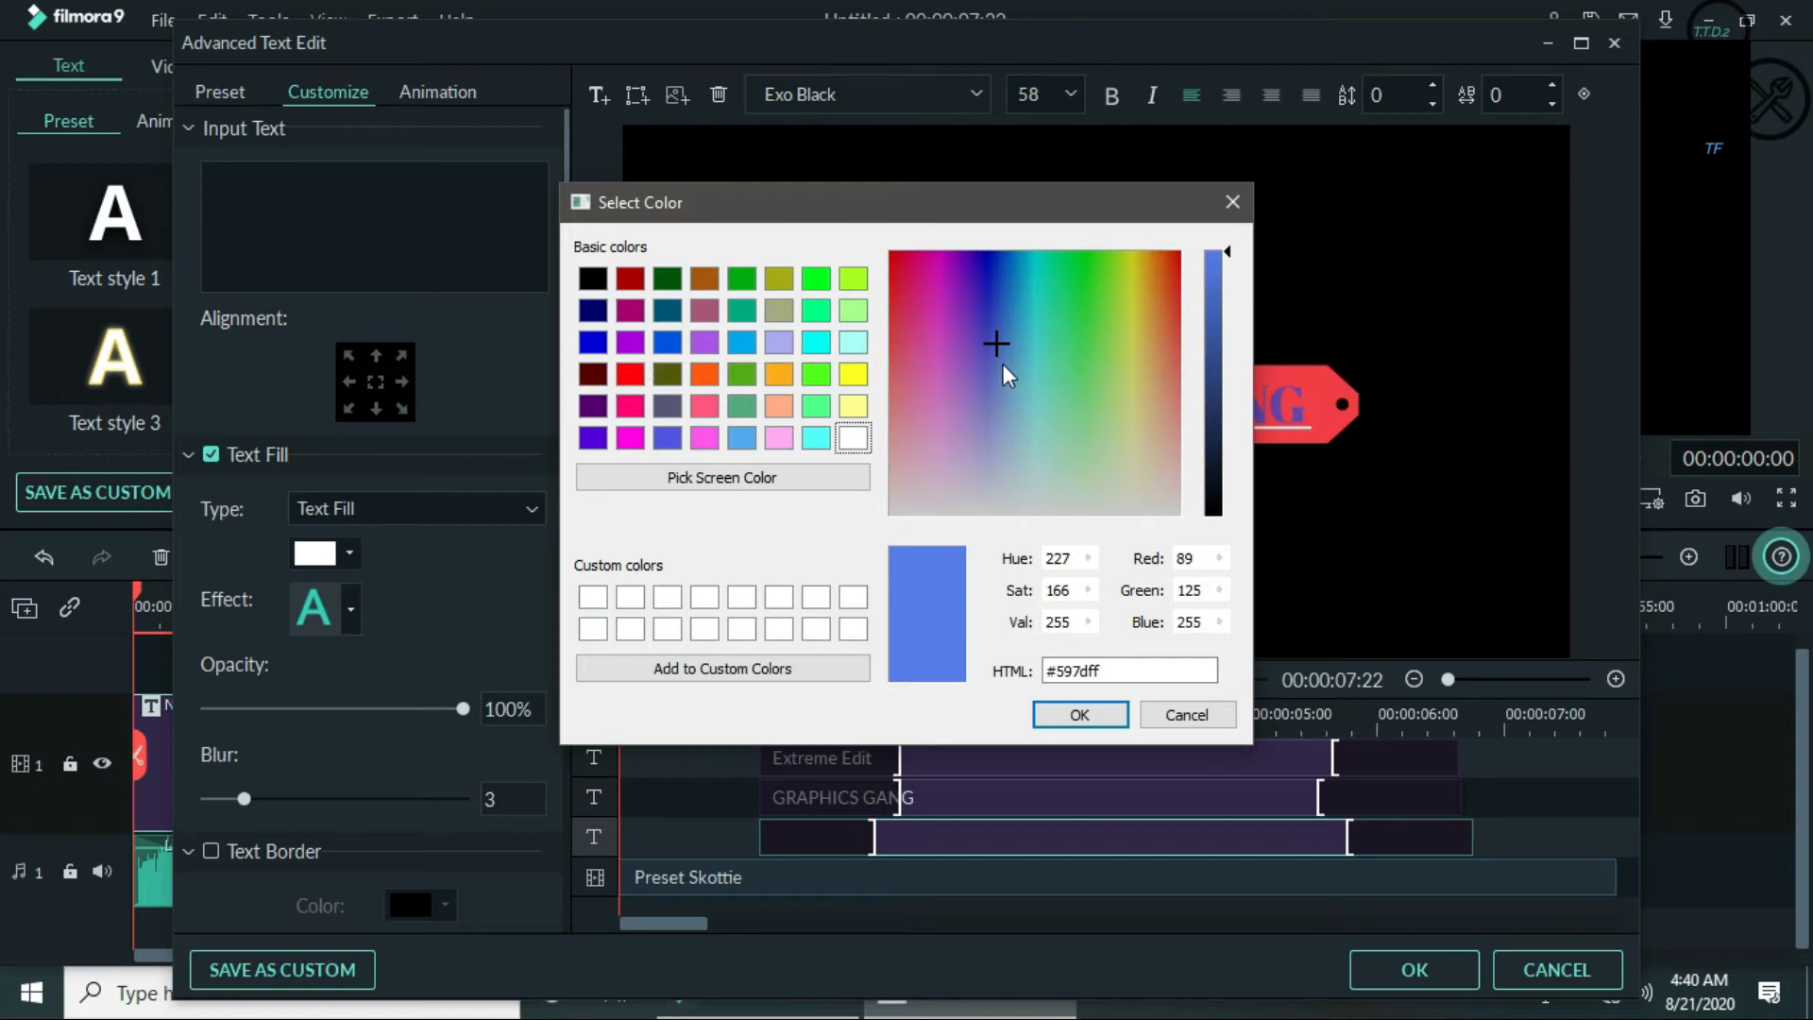
left_click(1218, 395)
left_click_drag(992, 332, 994, 272)
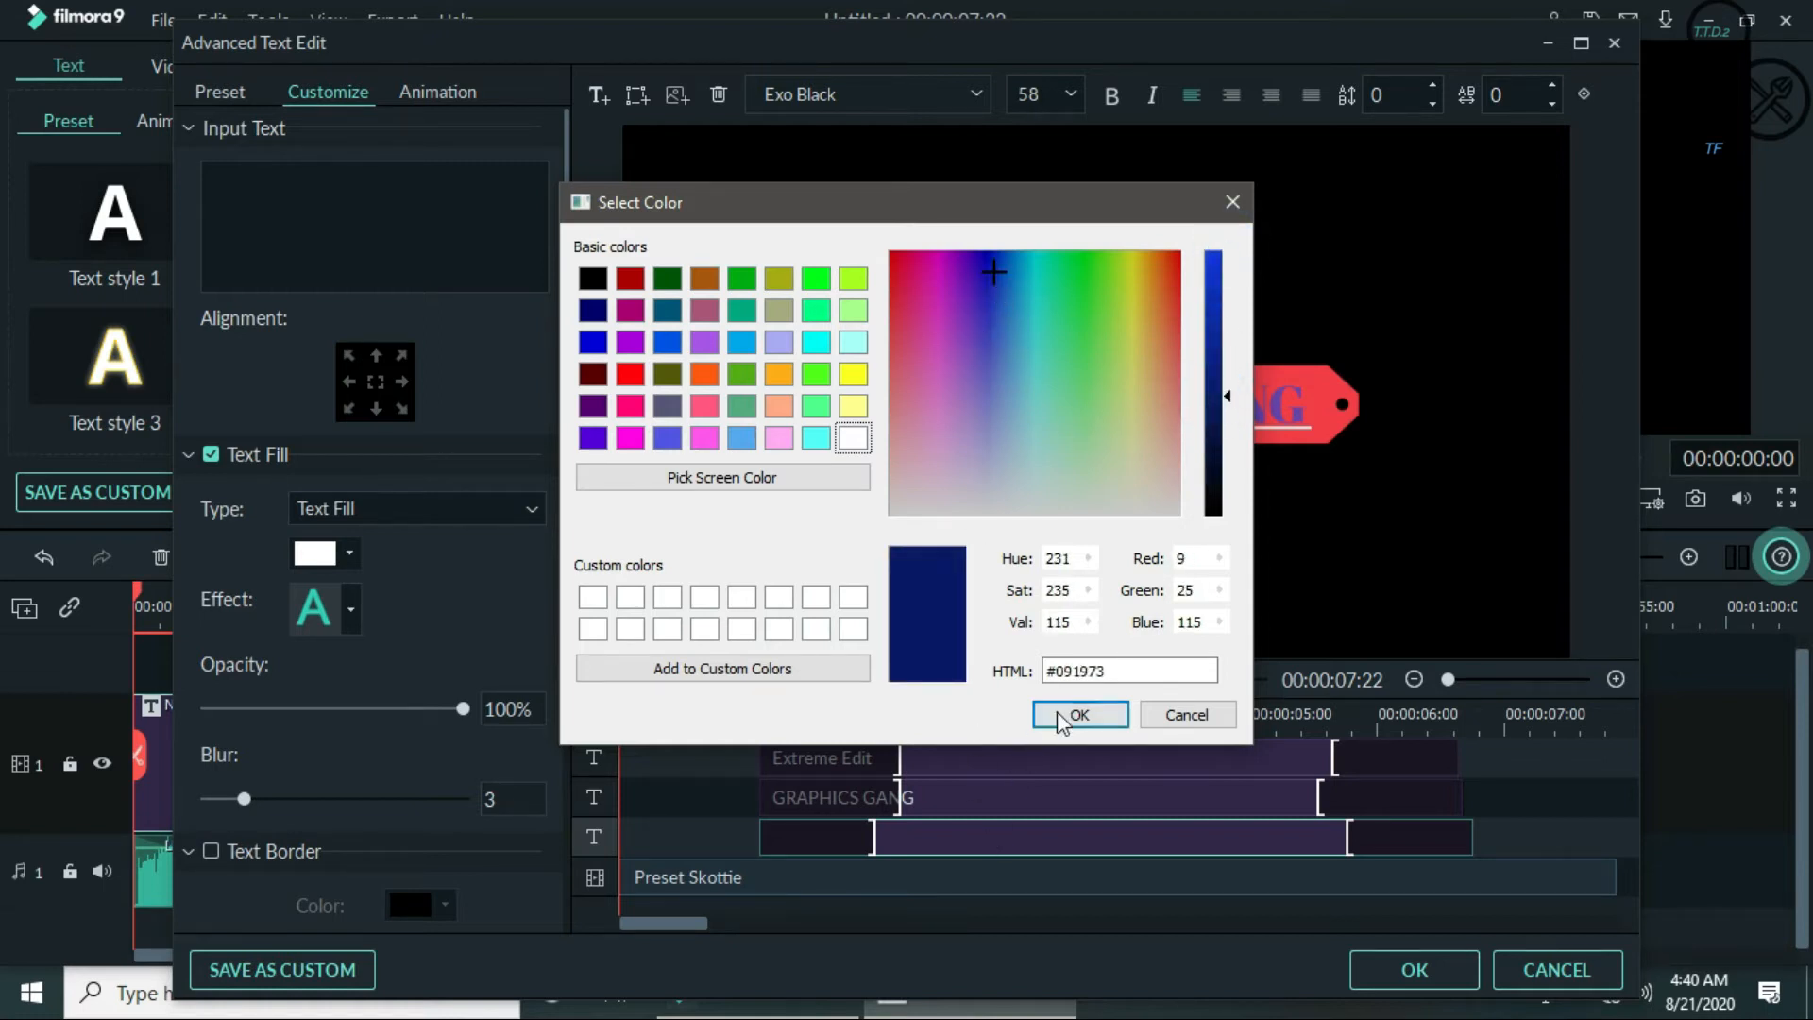
left_click(1169, 263)
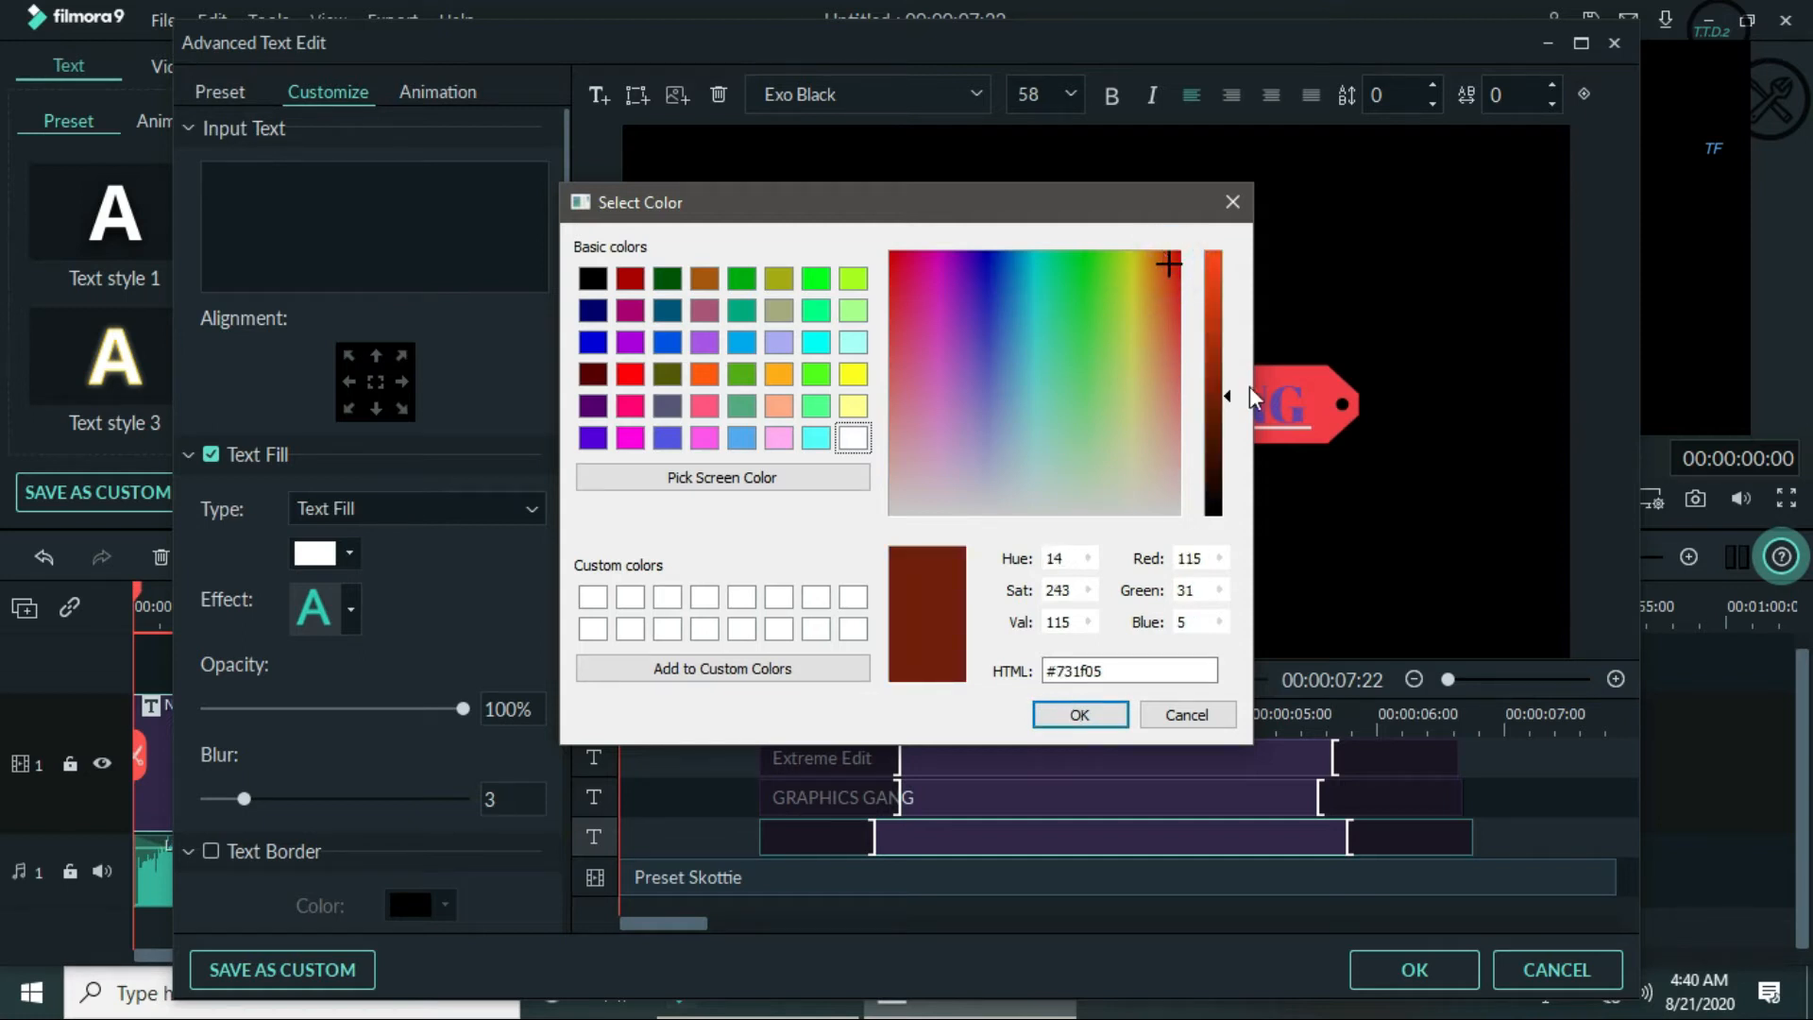
left_click_drag(1225, 401, 1220, 268)
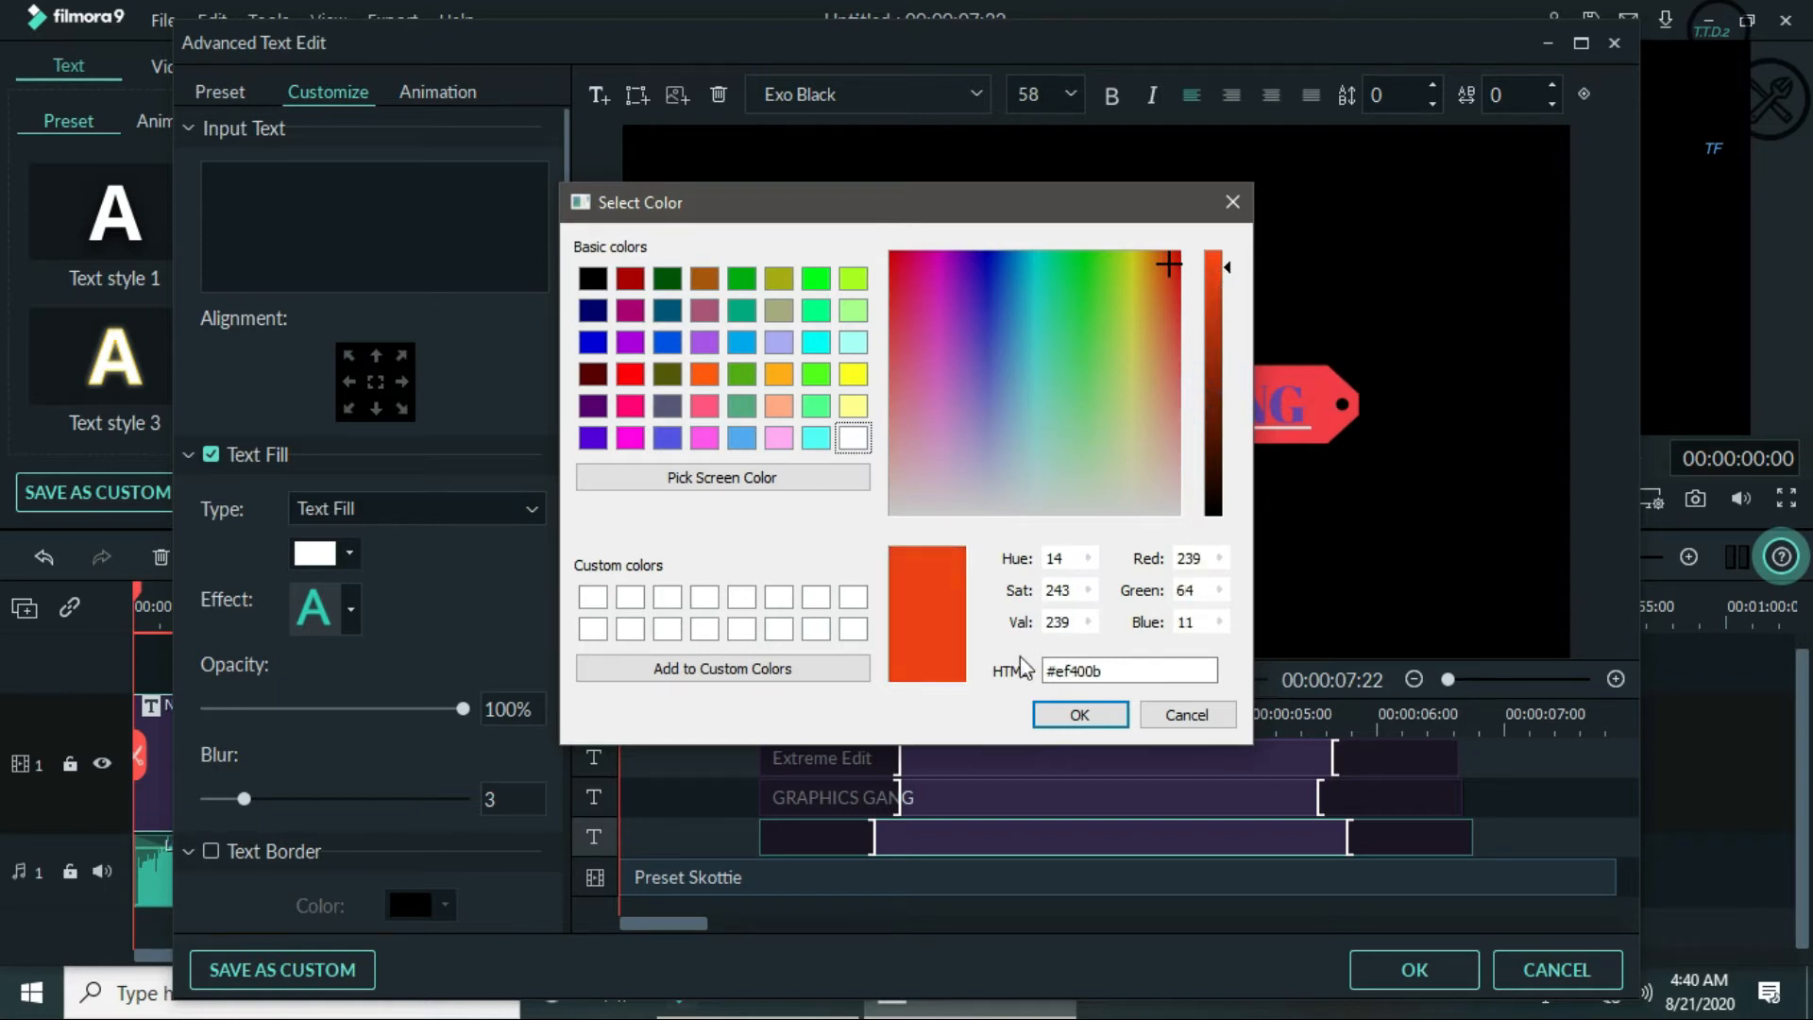
left_click(1082, 714)
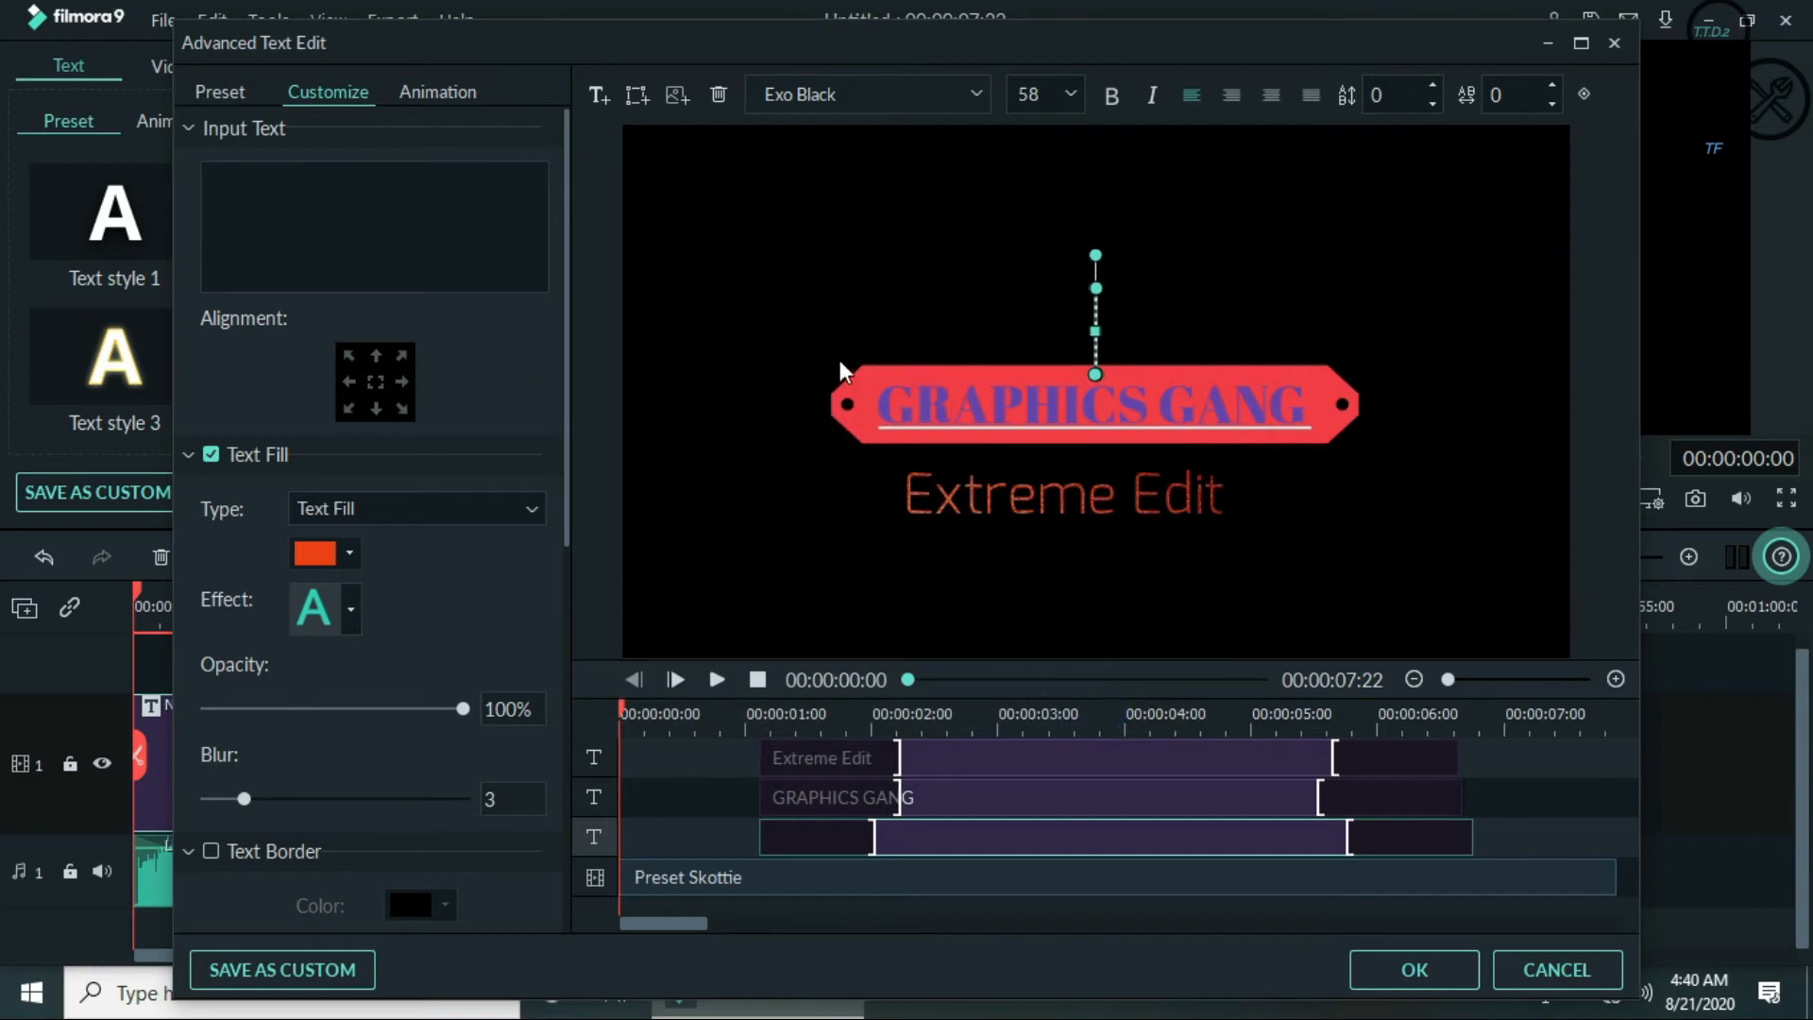
- Enter the word "Creative" in the orange-red caption above the banner
left_click(134, 378)
left_click(220, 250)
type("C")
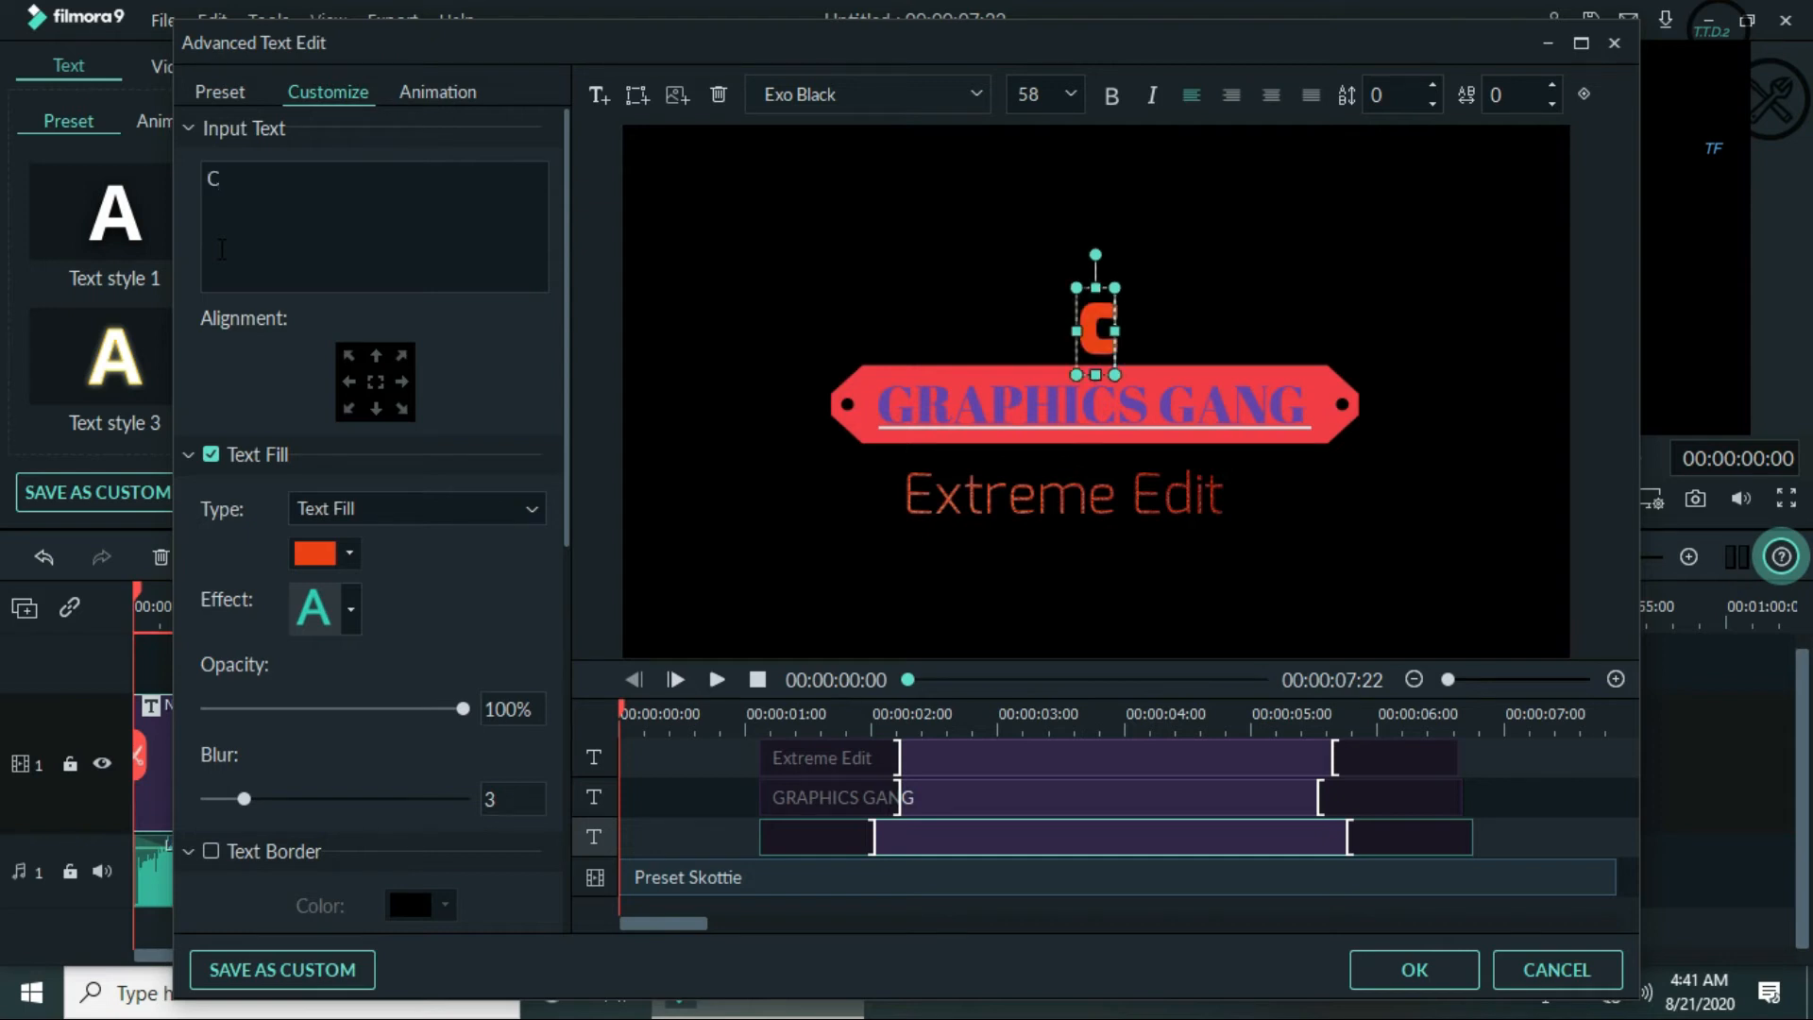
key("BackSpace")
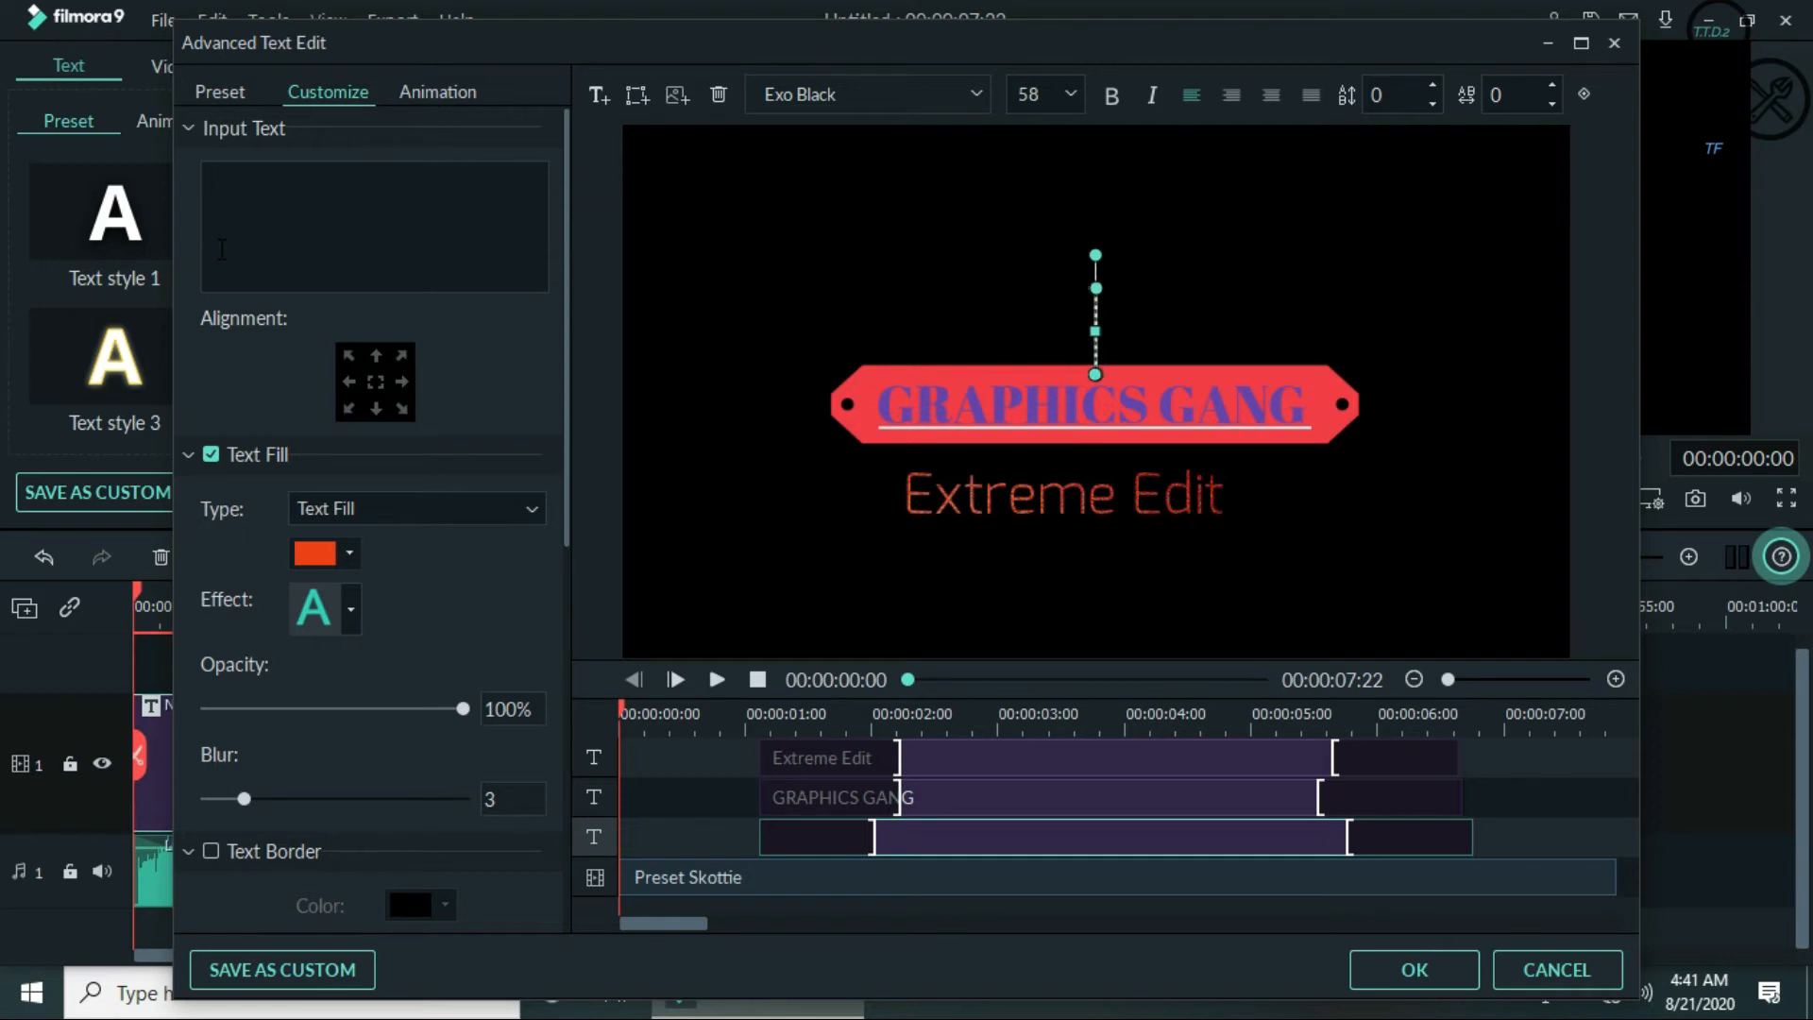
type("R")
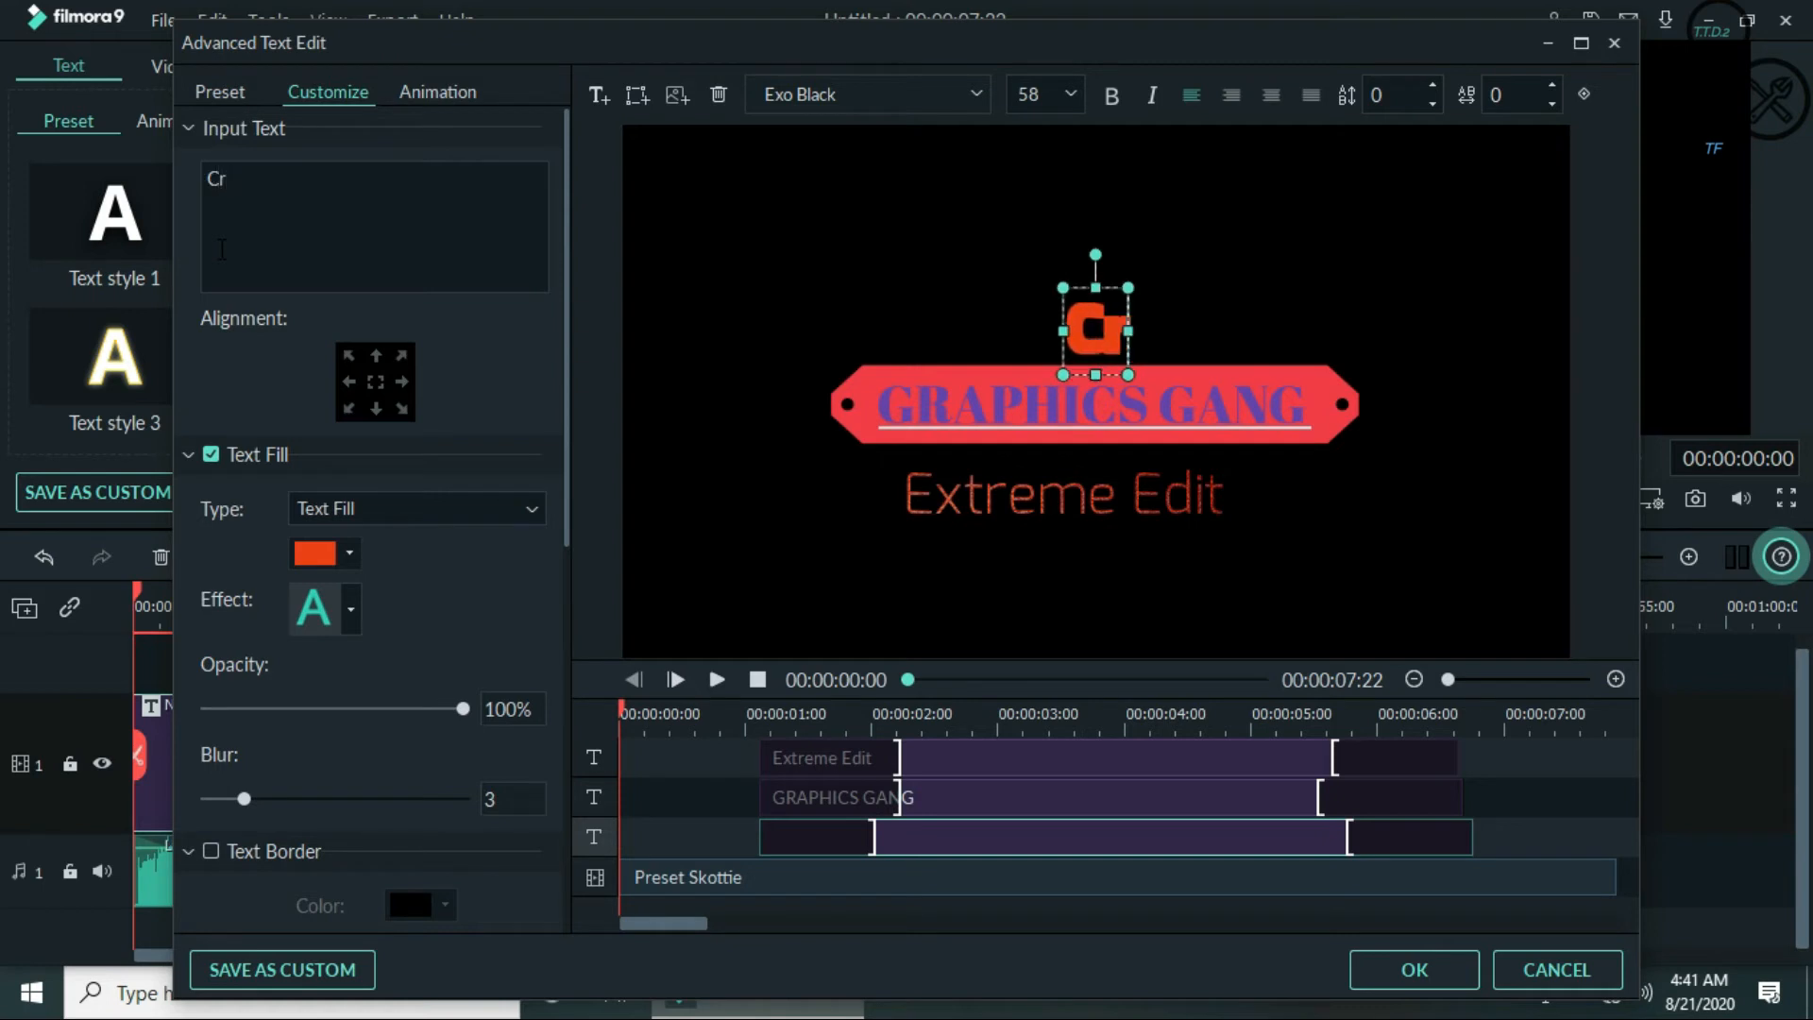
type("reat")
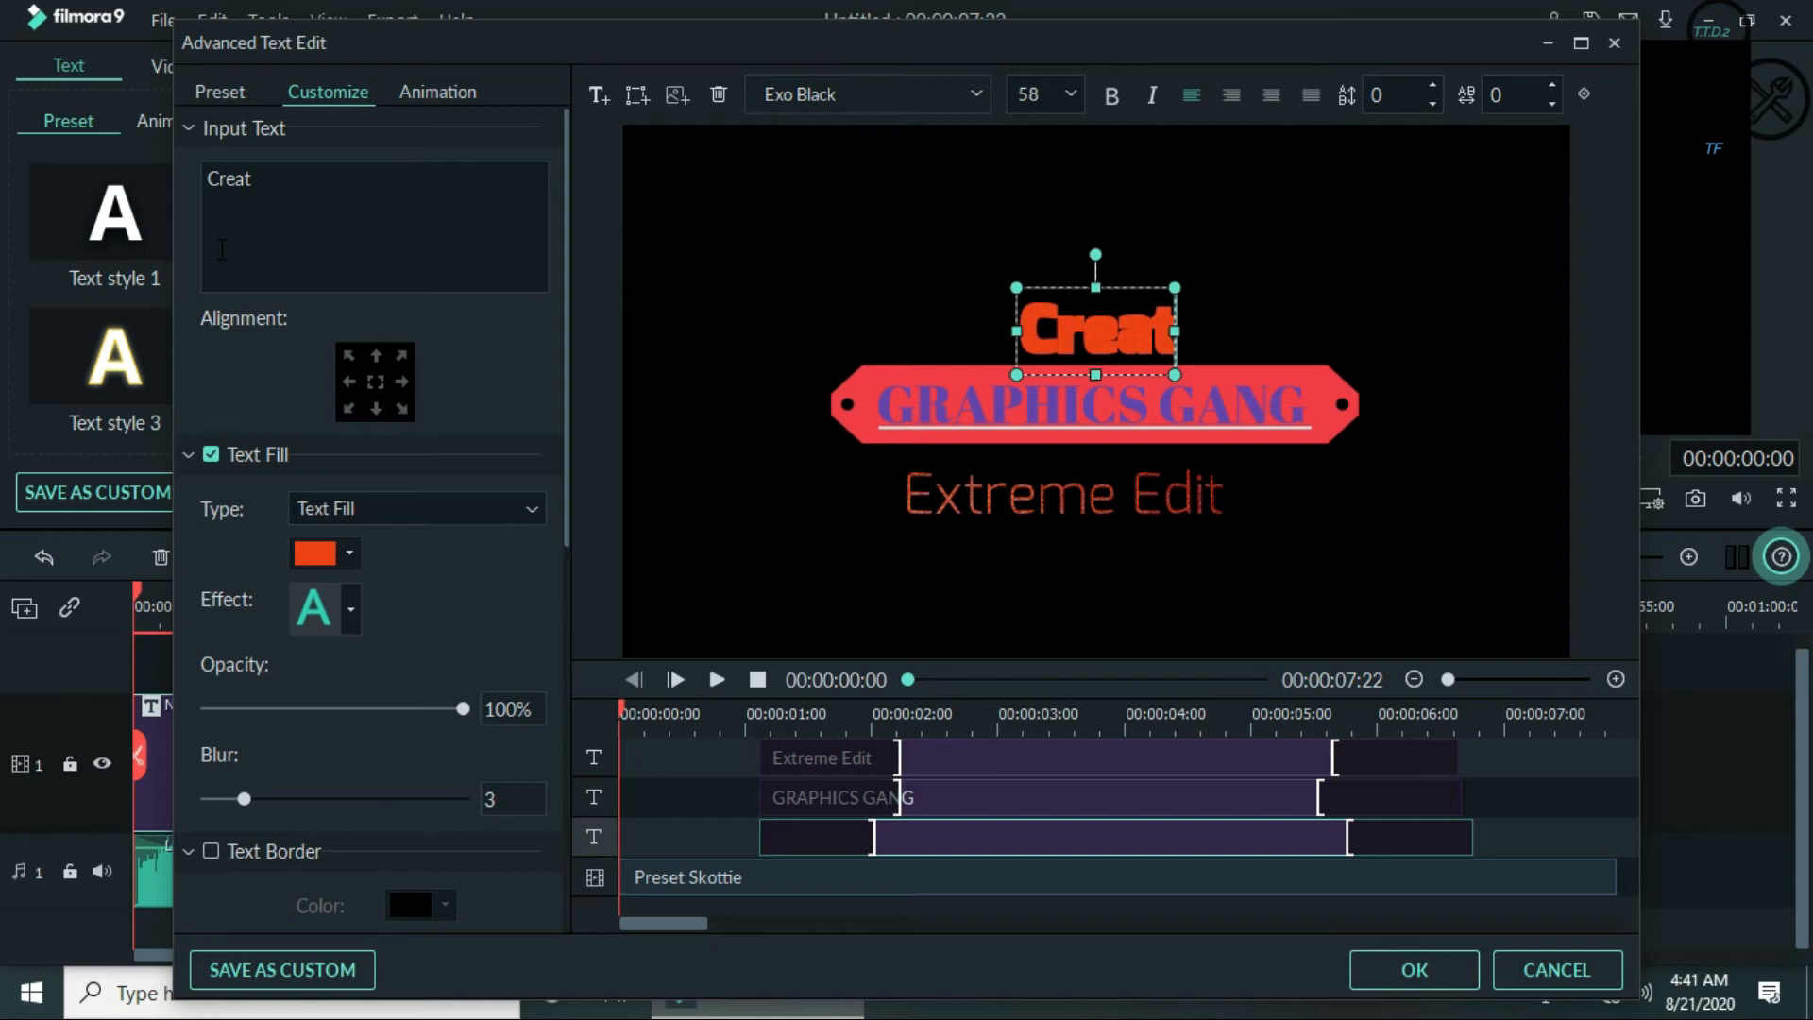
type("ive")
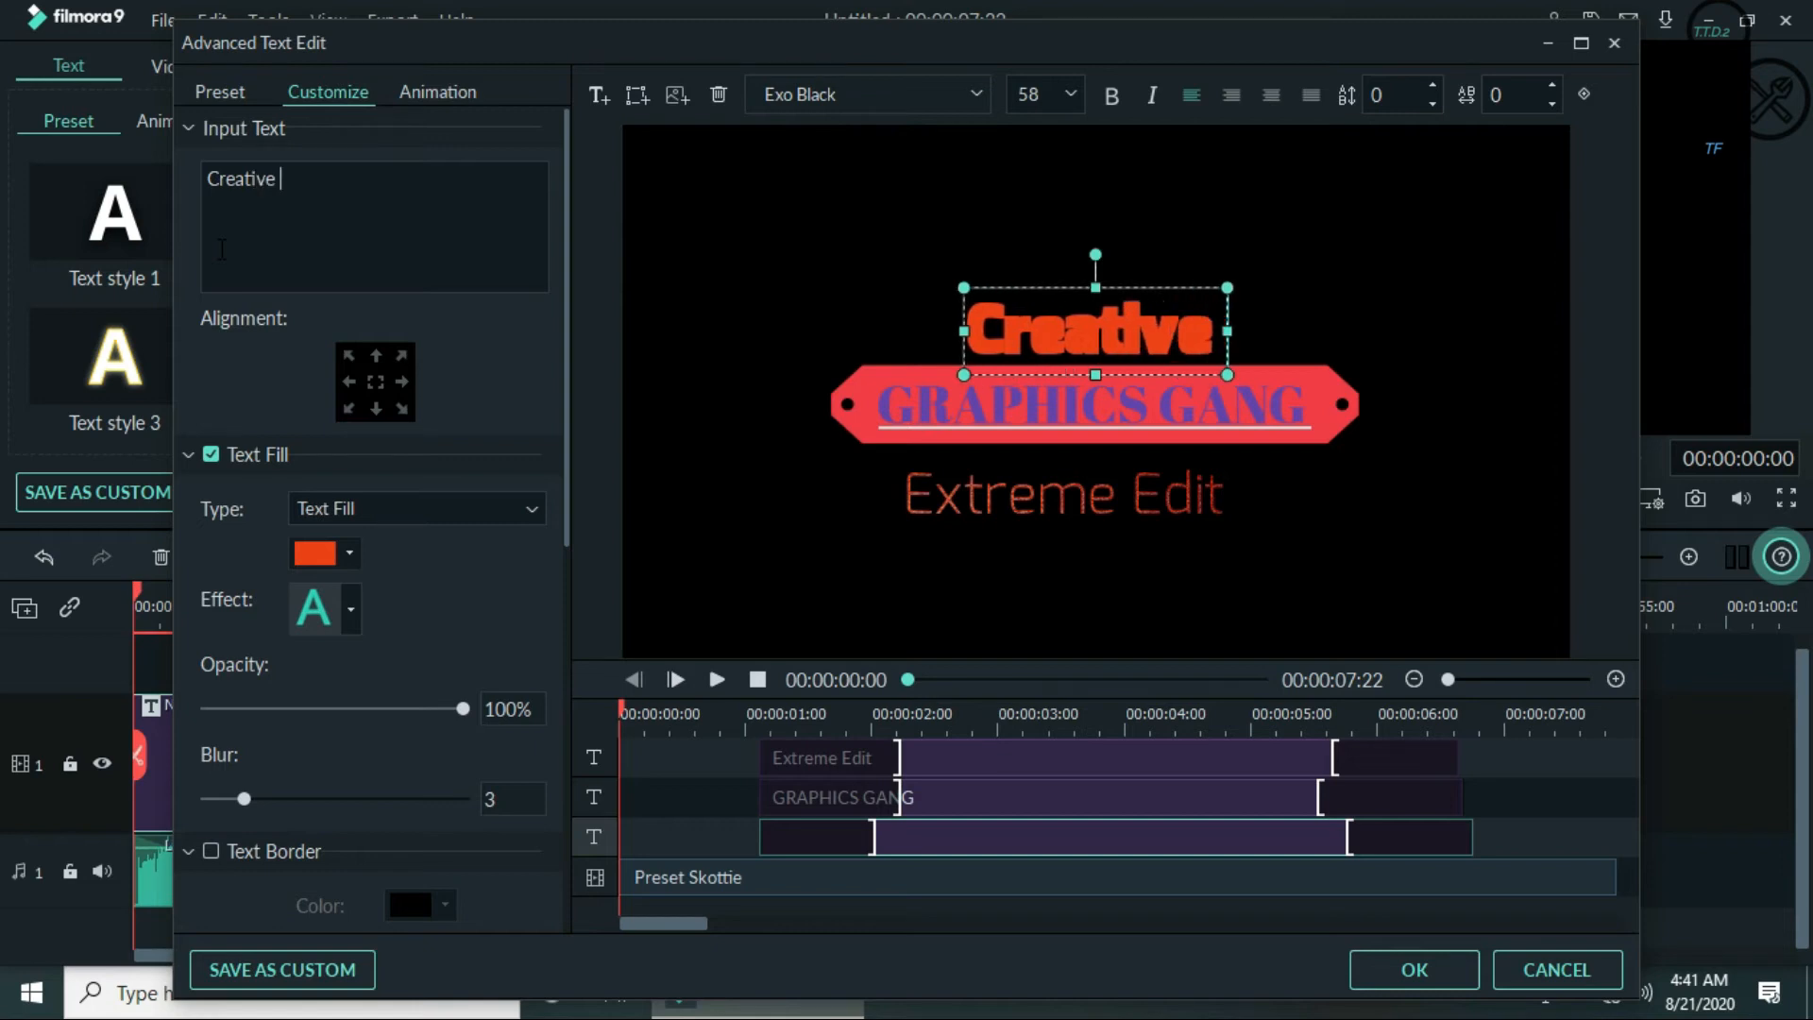
- Apply the third, darker shaded text fill effect to the Creative caption and extend its text to "Creative Edit Here"
left_click(350, 609)
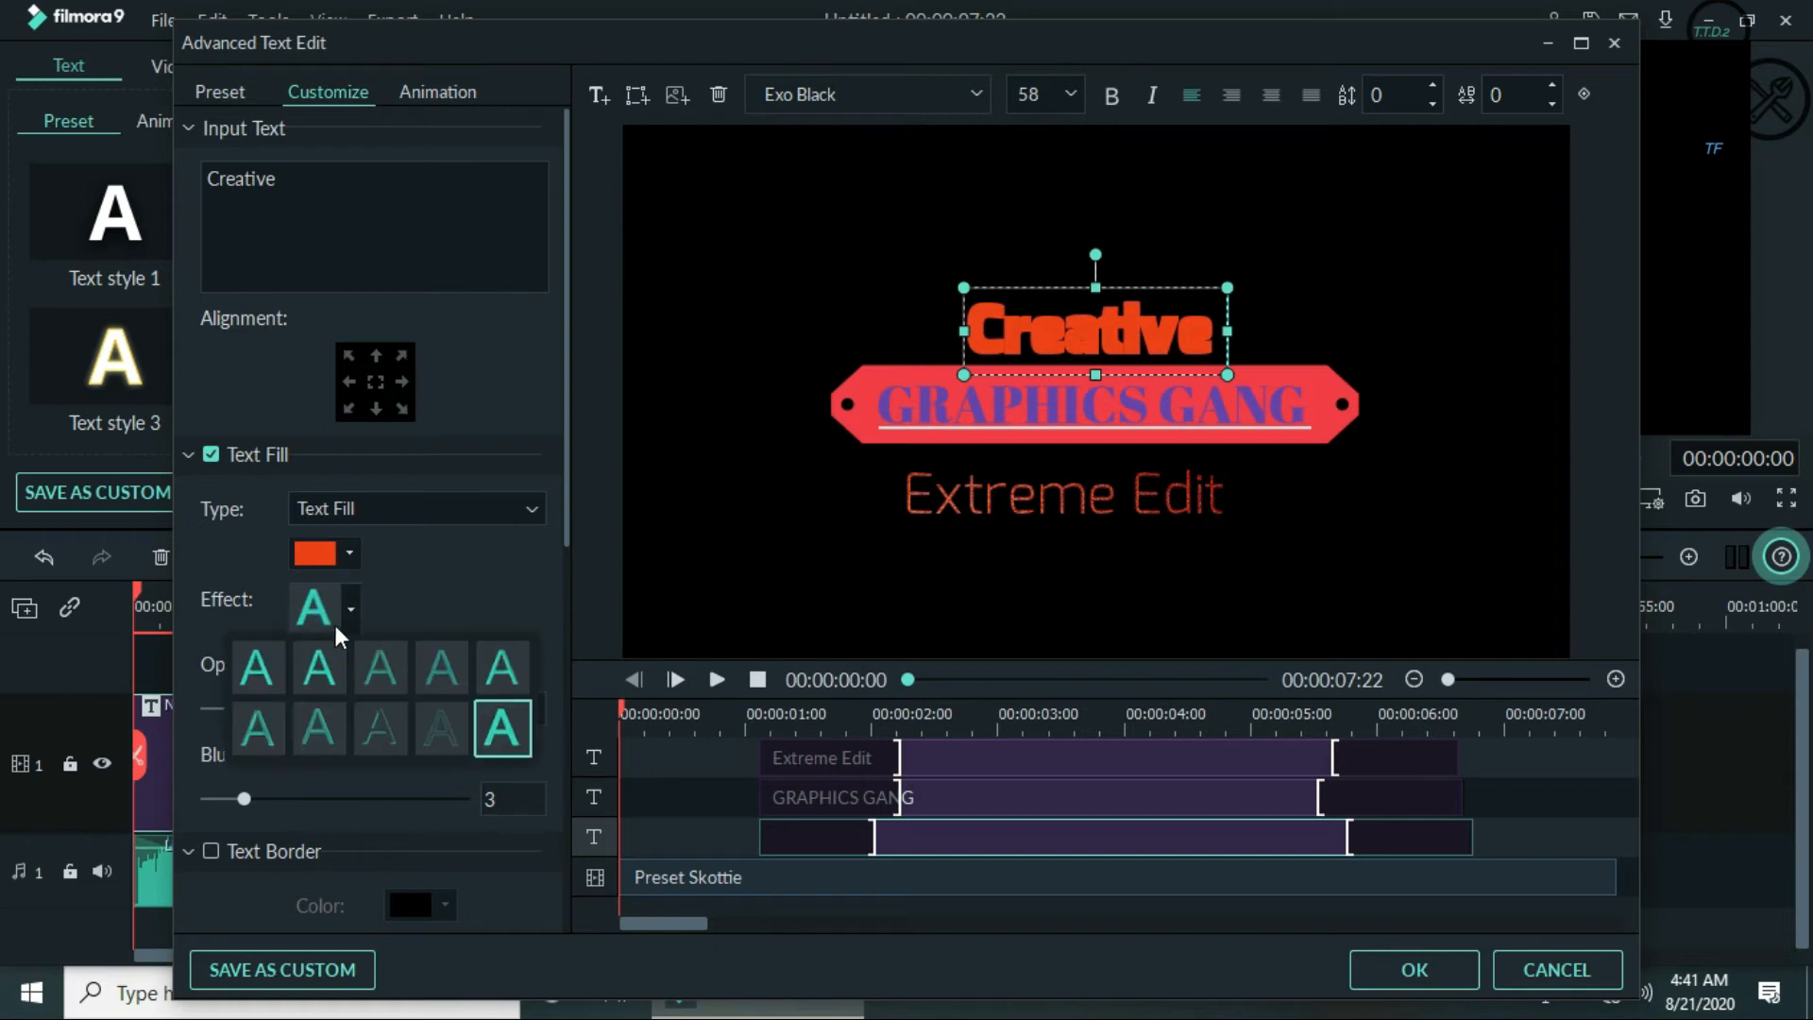
left_click(379, 674)
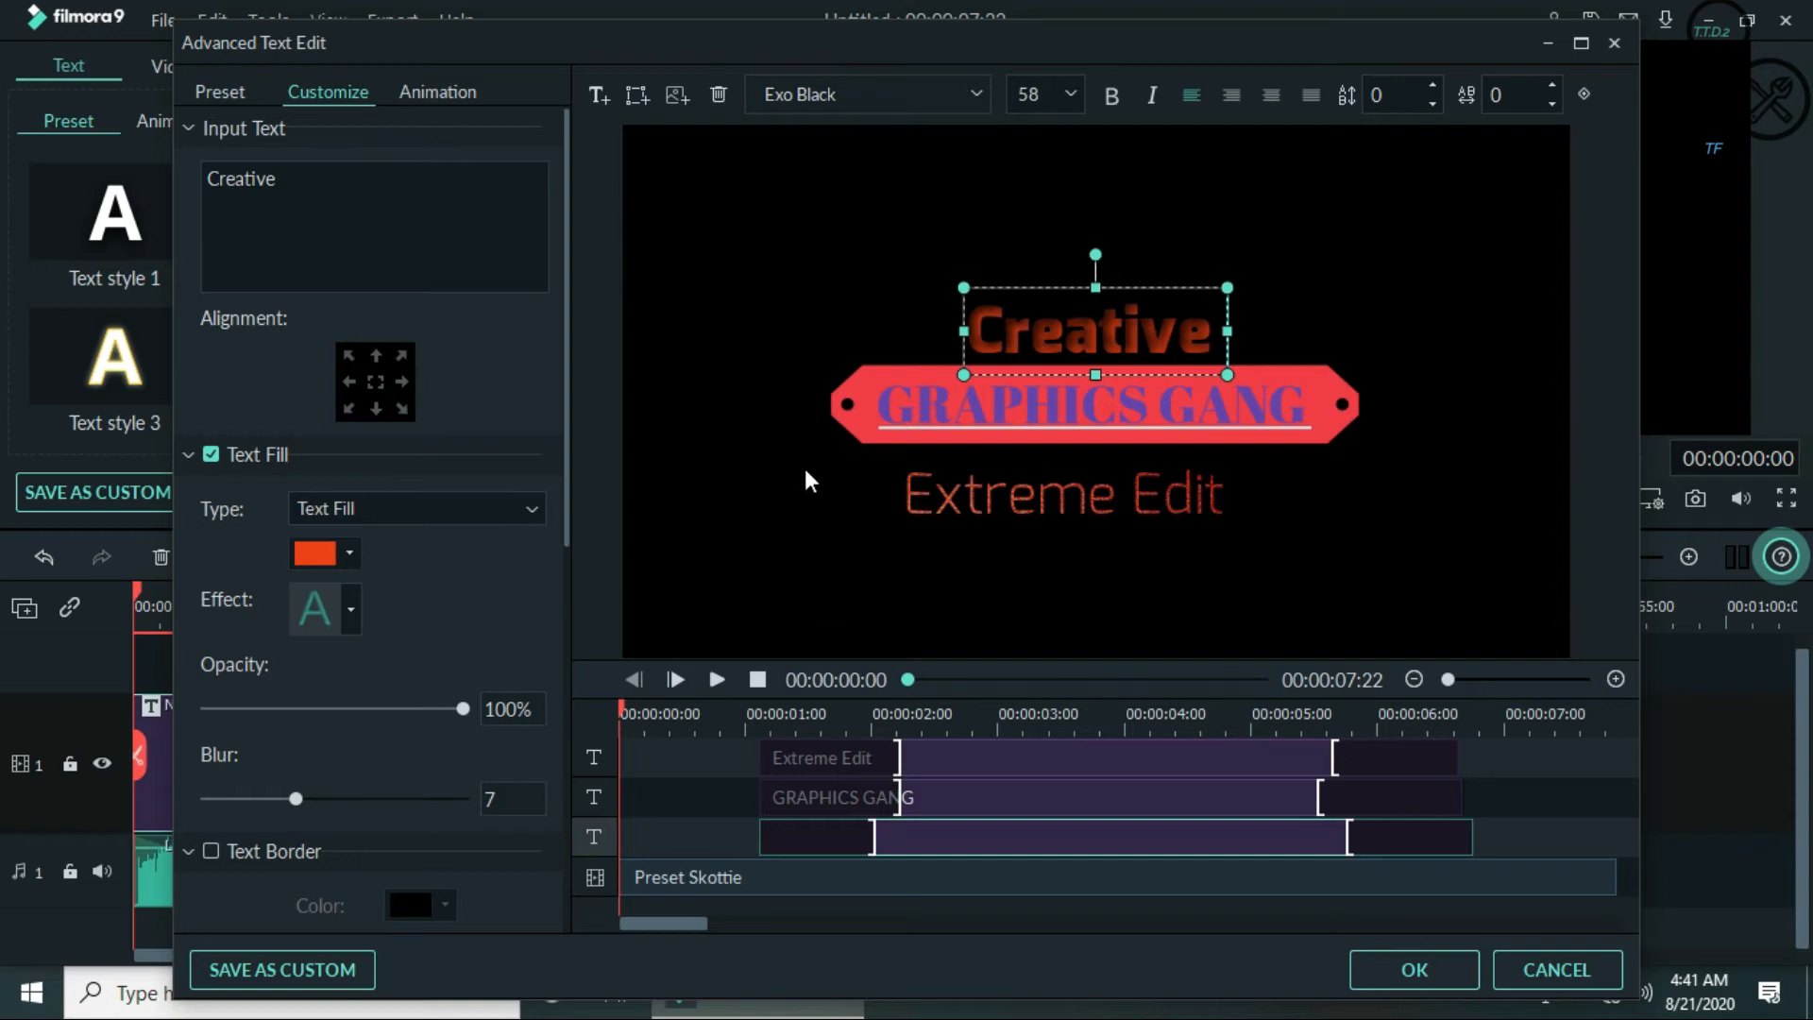
left_click(308, 208)
type("E")
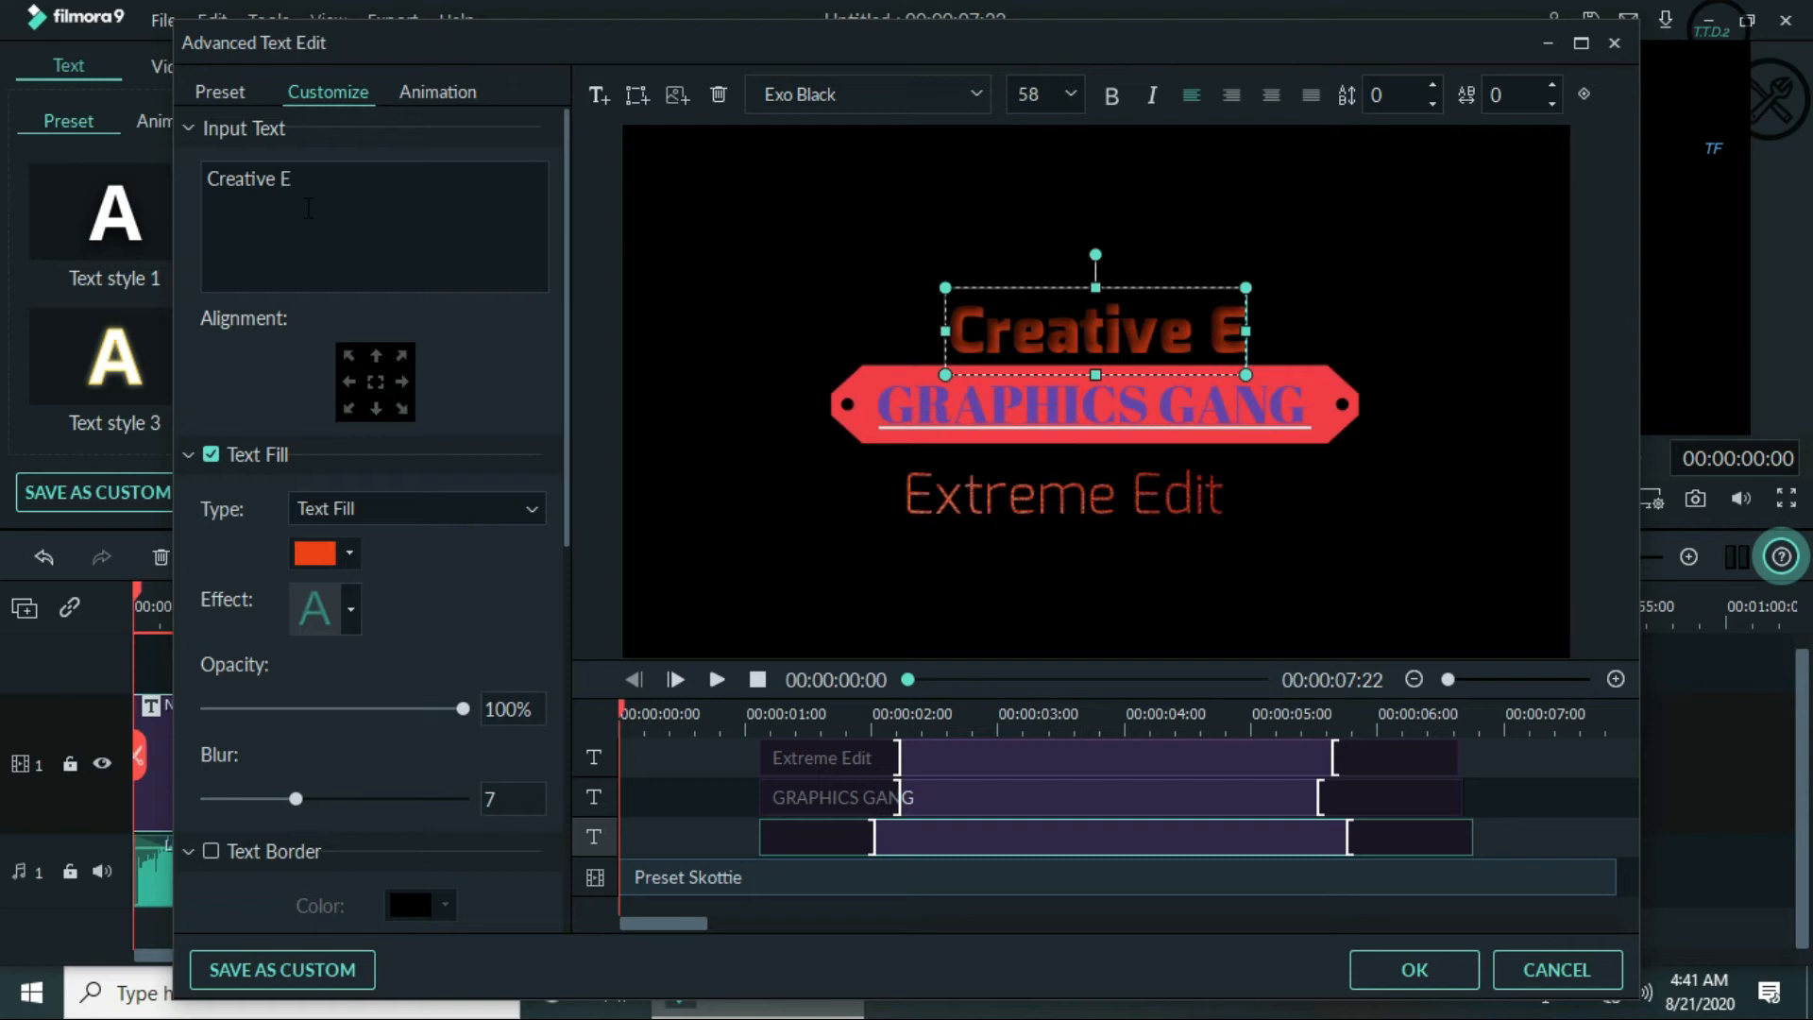
type("dit ")
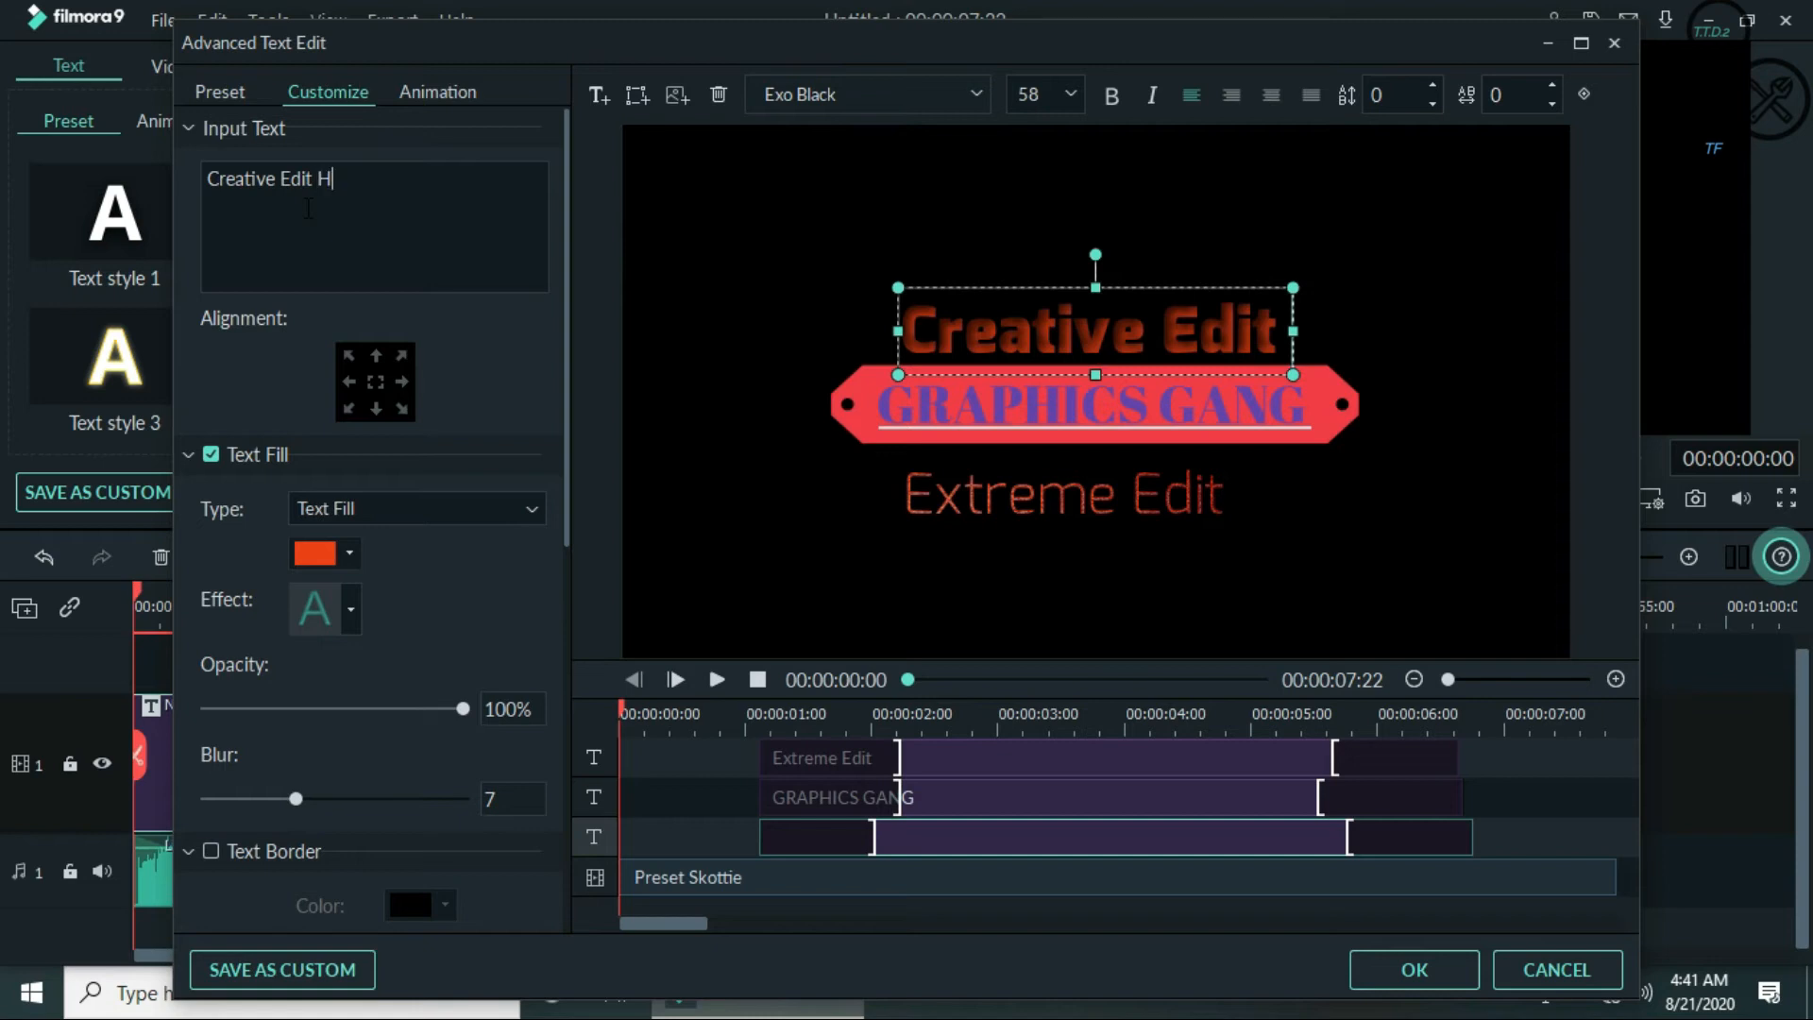
type("Here")
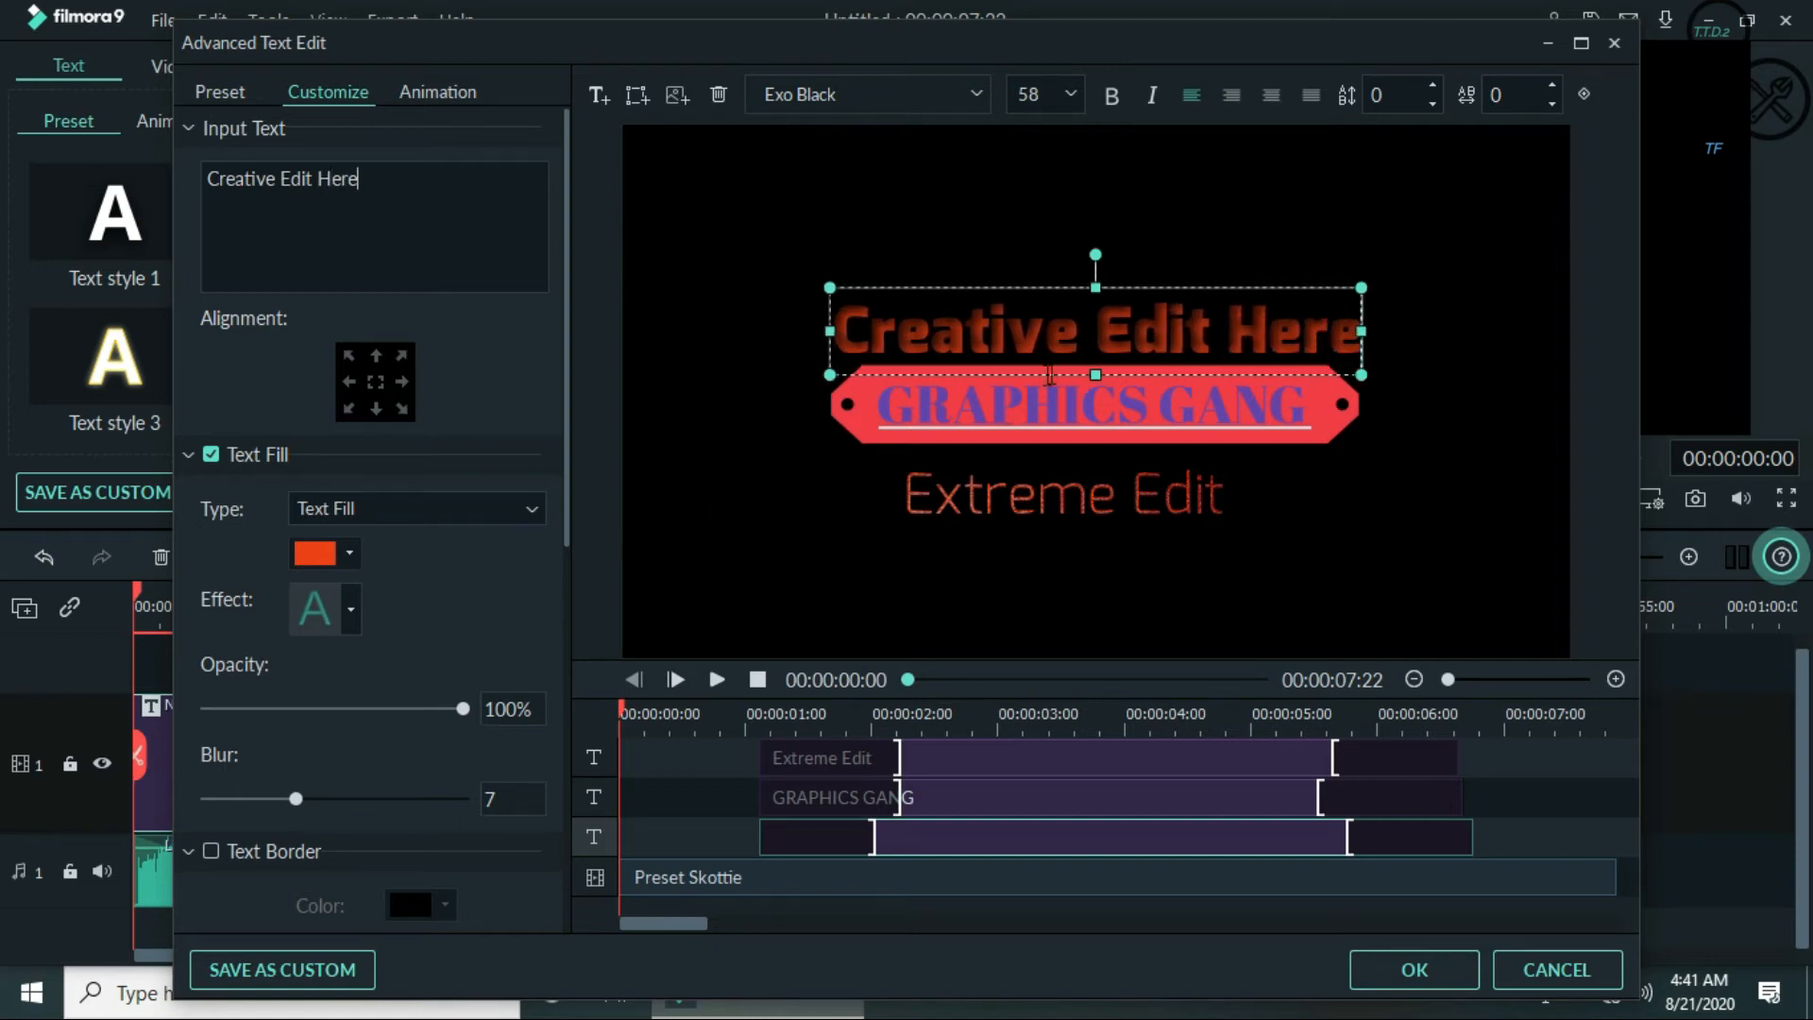
- Move the Creative Edit Here caption clear above the red banner, enlarge its text box, and accept the title edits
left_click_drag(1040, 377, 1036, 336)
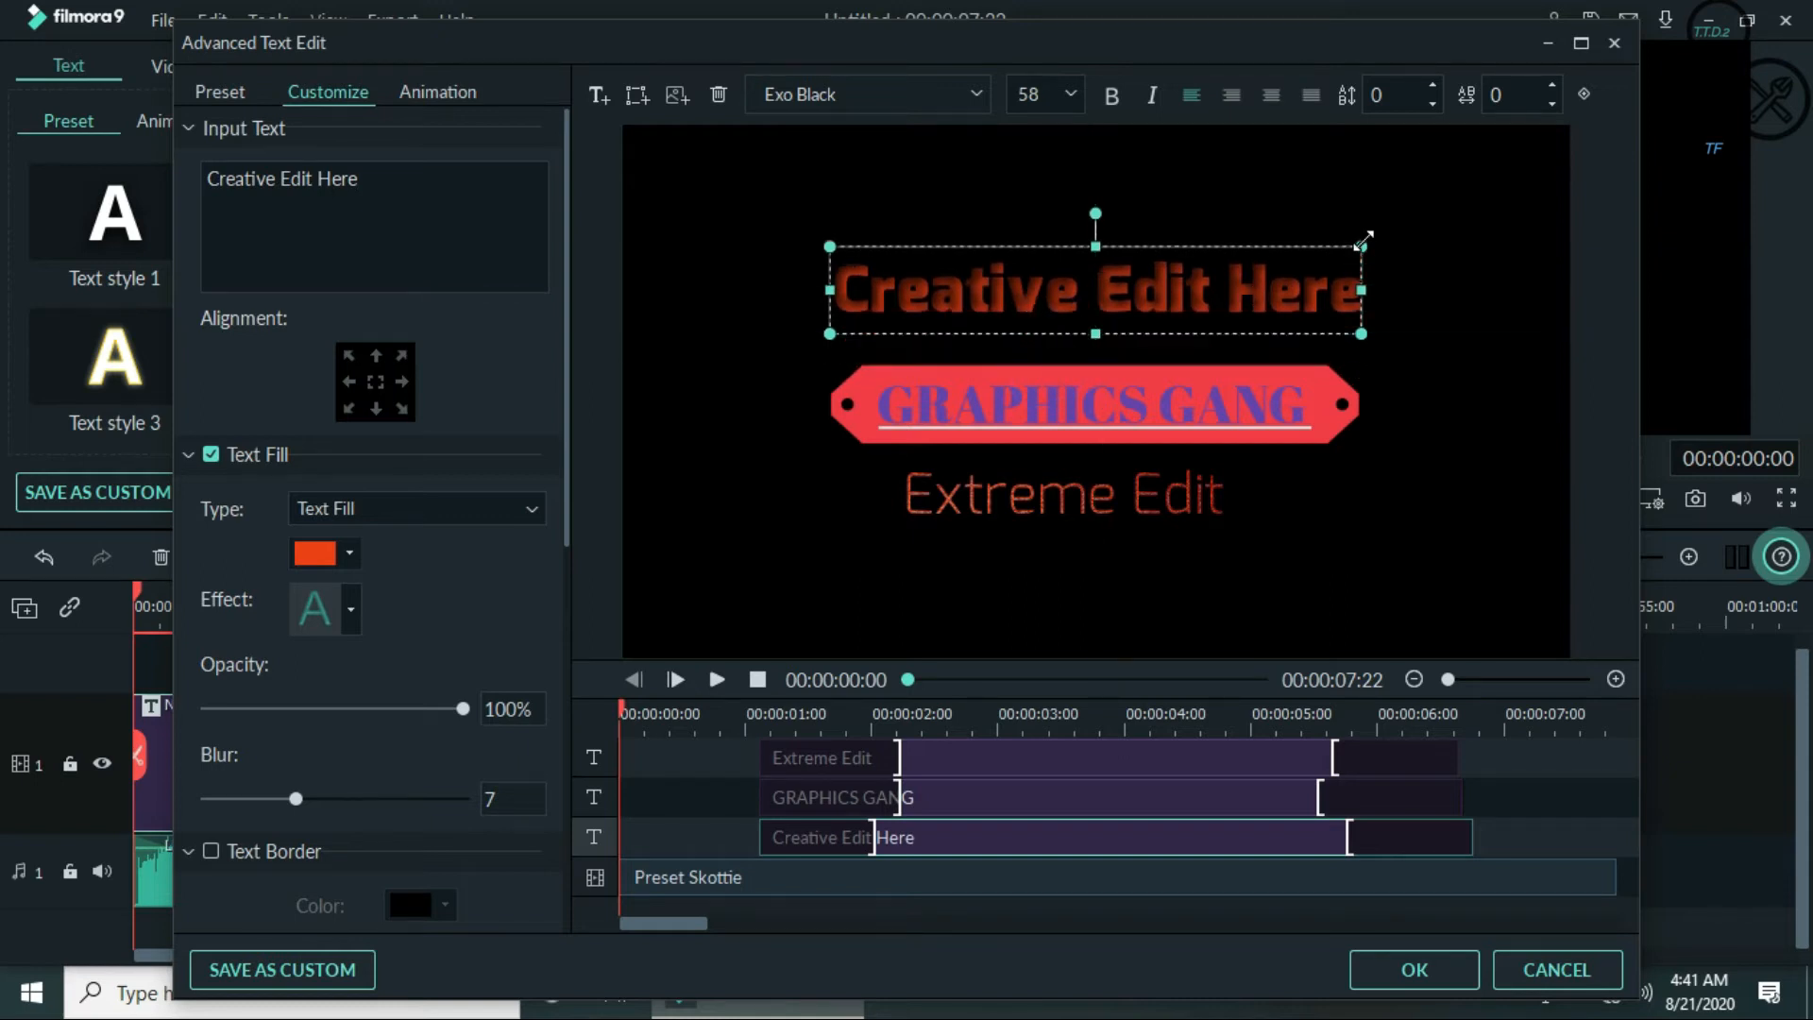
left_click_drag(1361, 246, 1401, 239)
left_click_drag(830, 238, 803, 225)
left_click_drag(983, 292, 1057, 299)
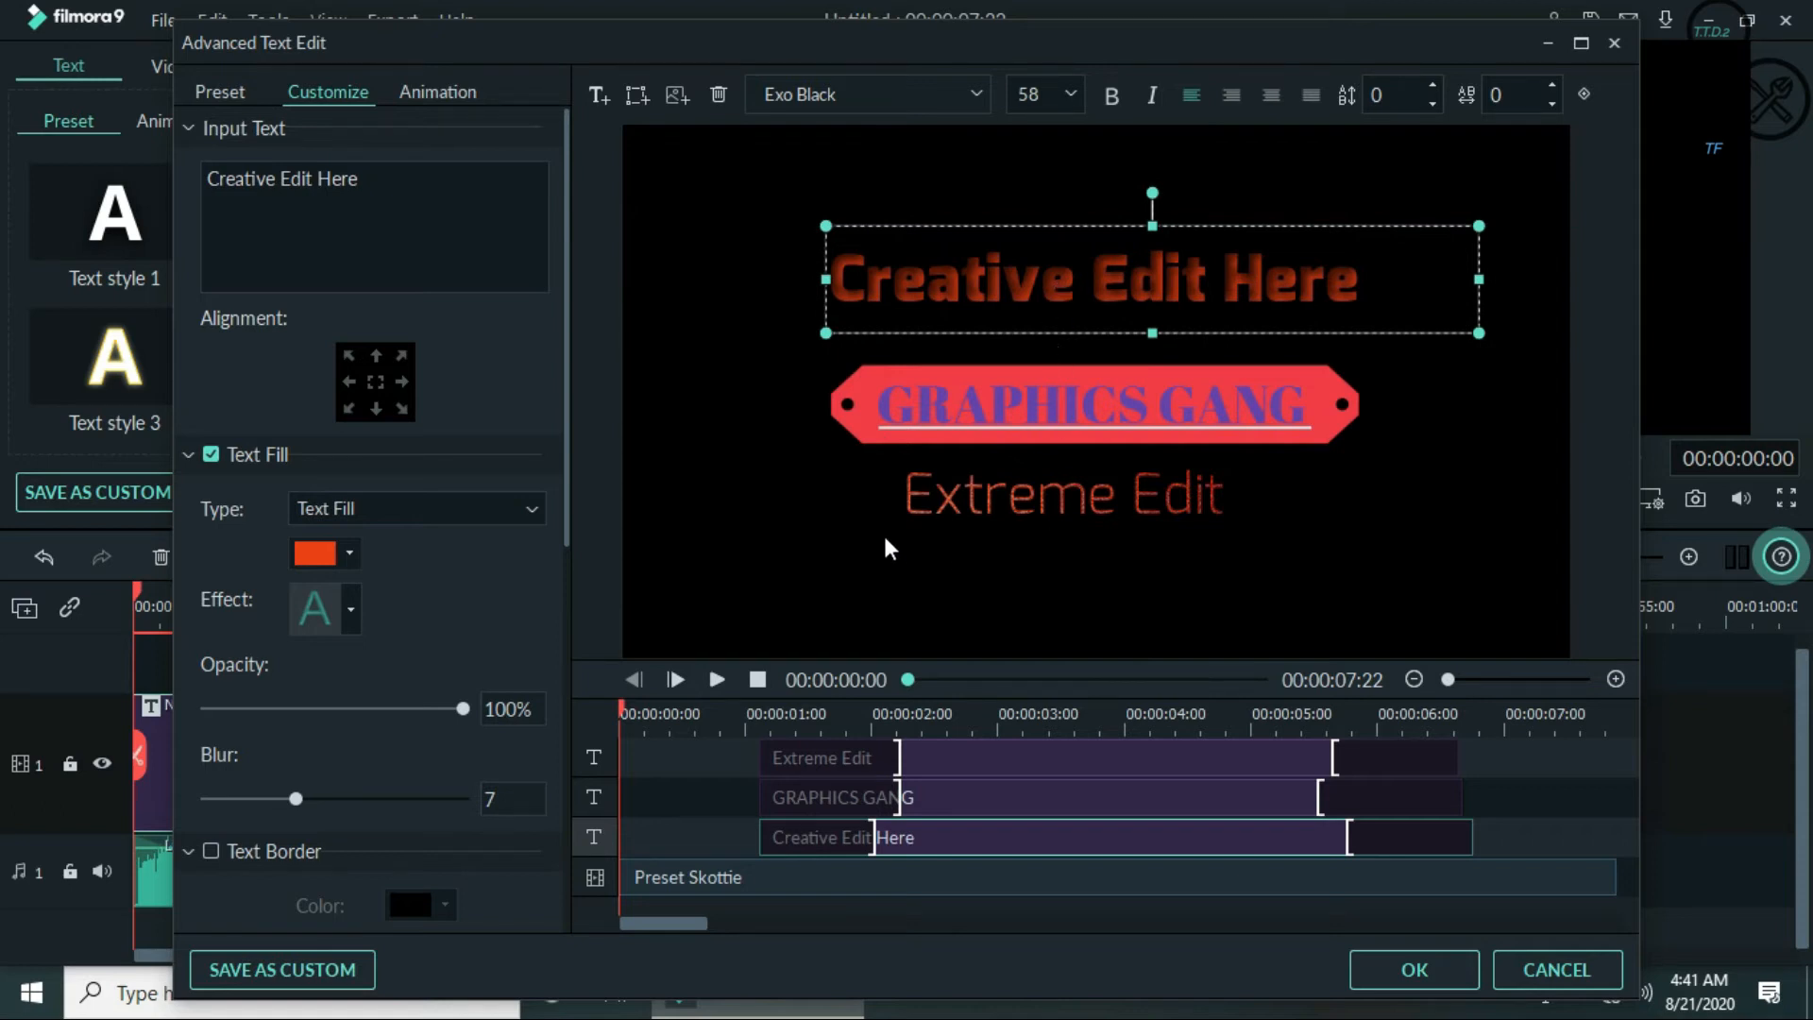
left_click(1402, 972)
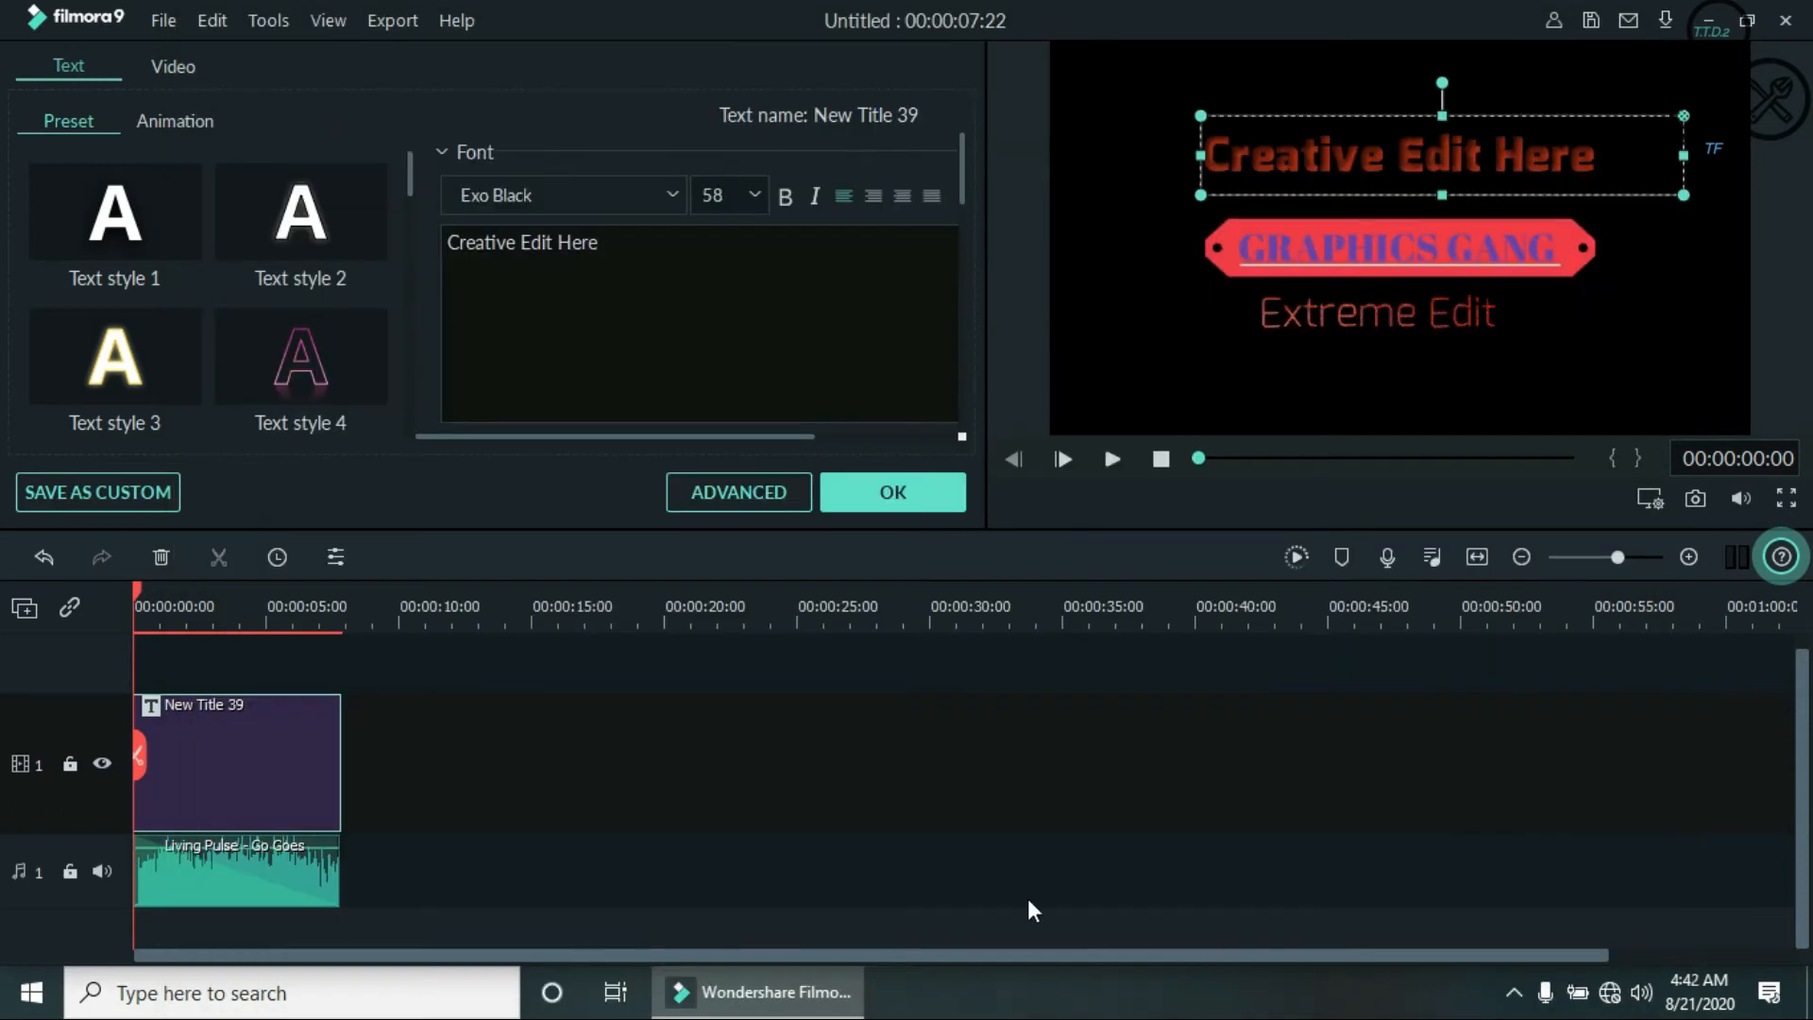
left_click(925, 492)
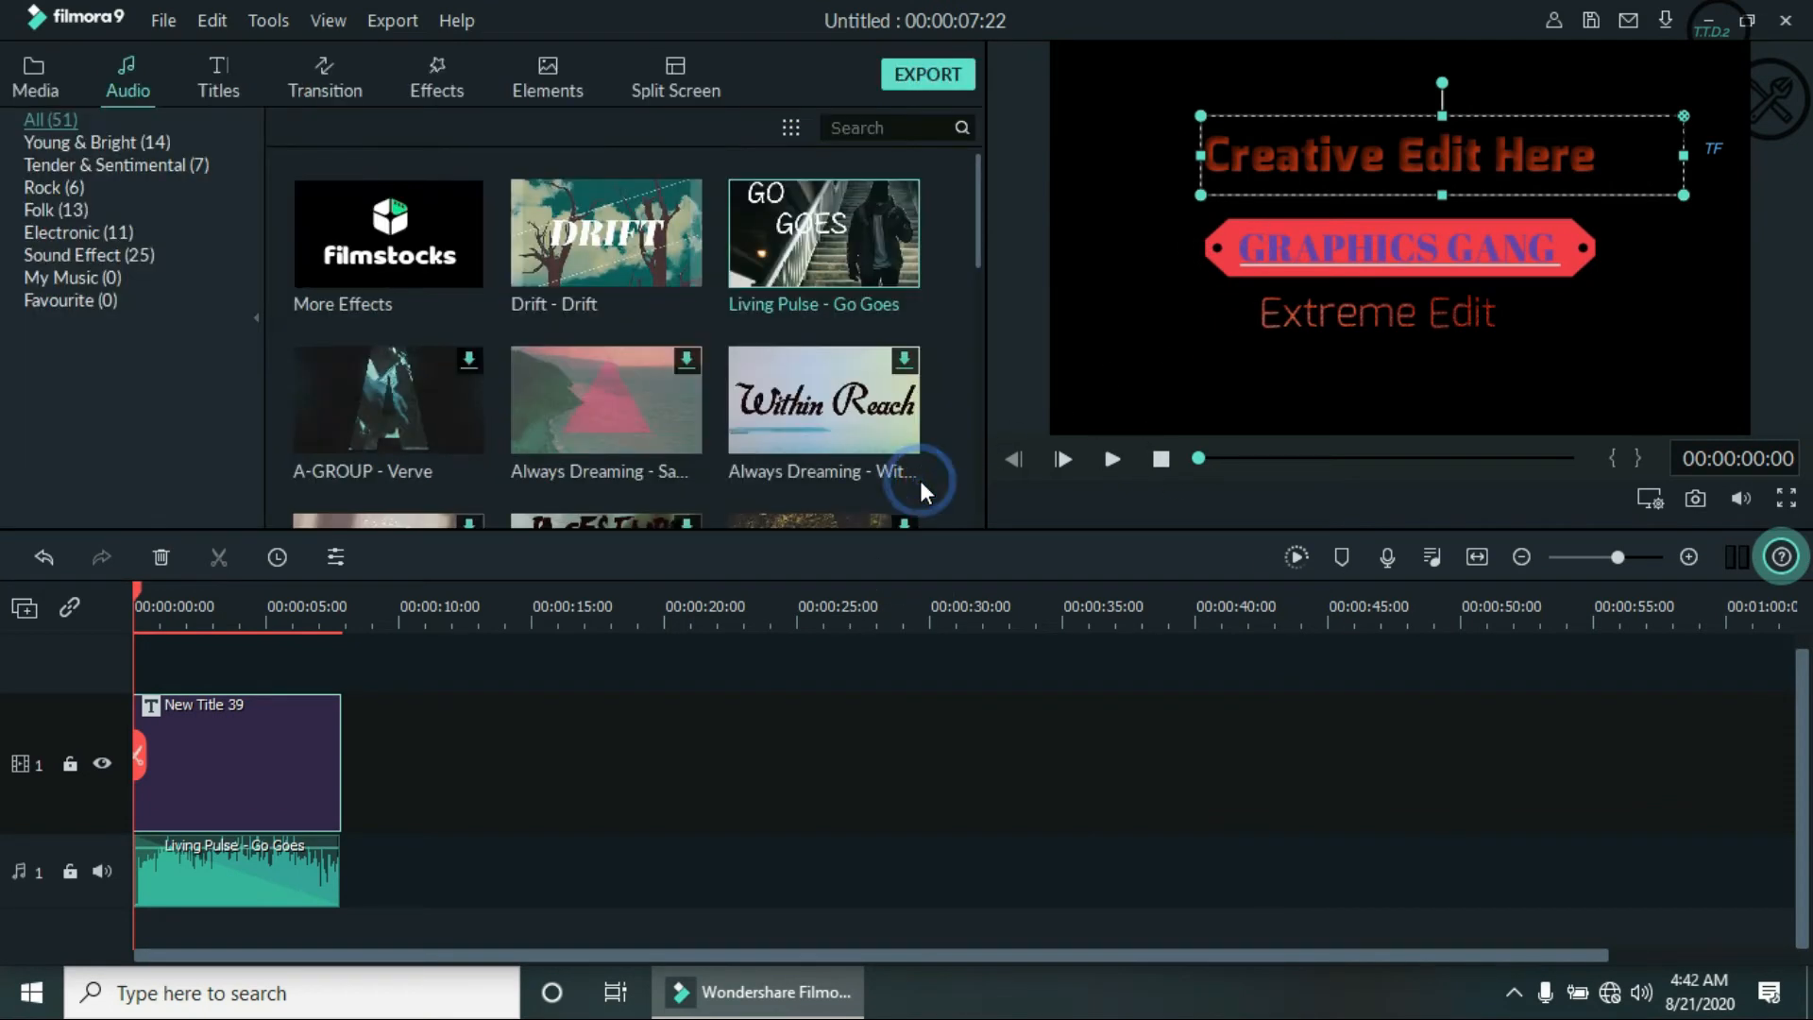
- Play the finished title with its music to the end and return the playhead to the start
left_click(1111, 459)
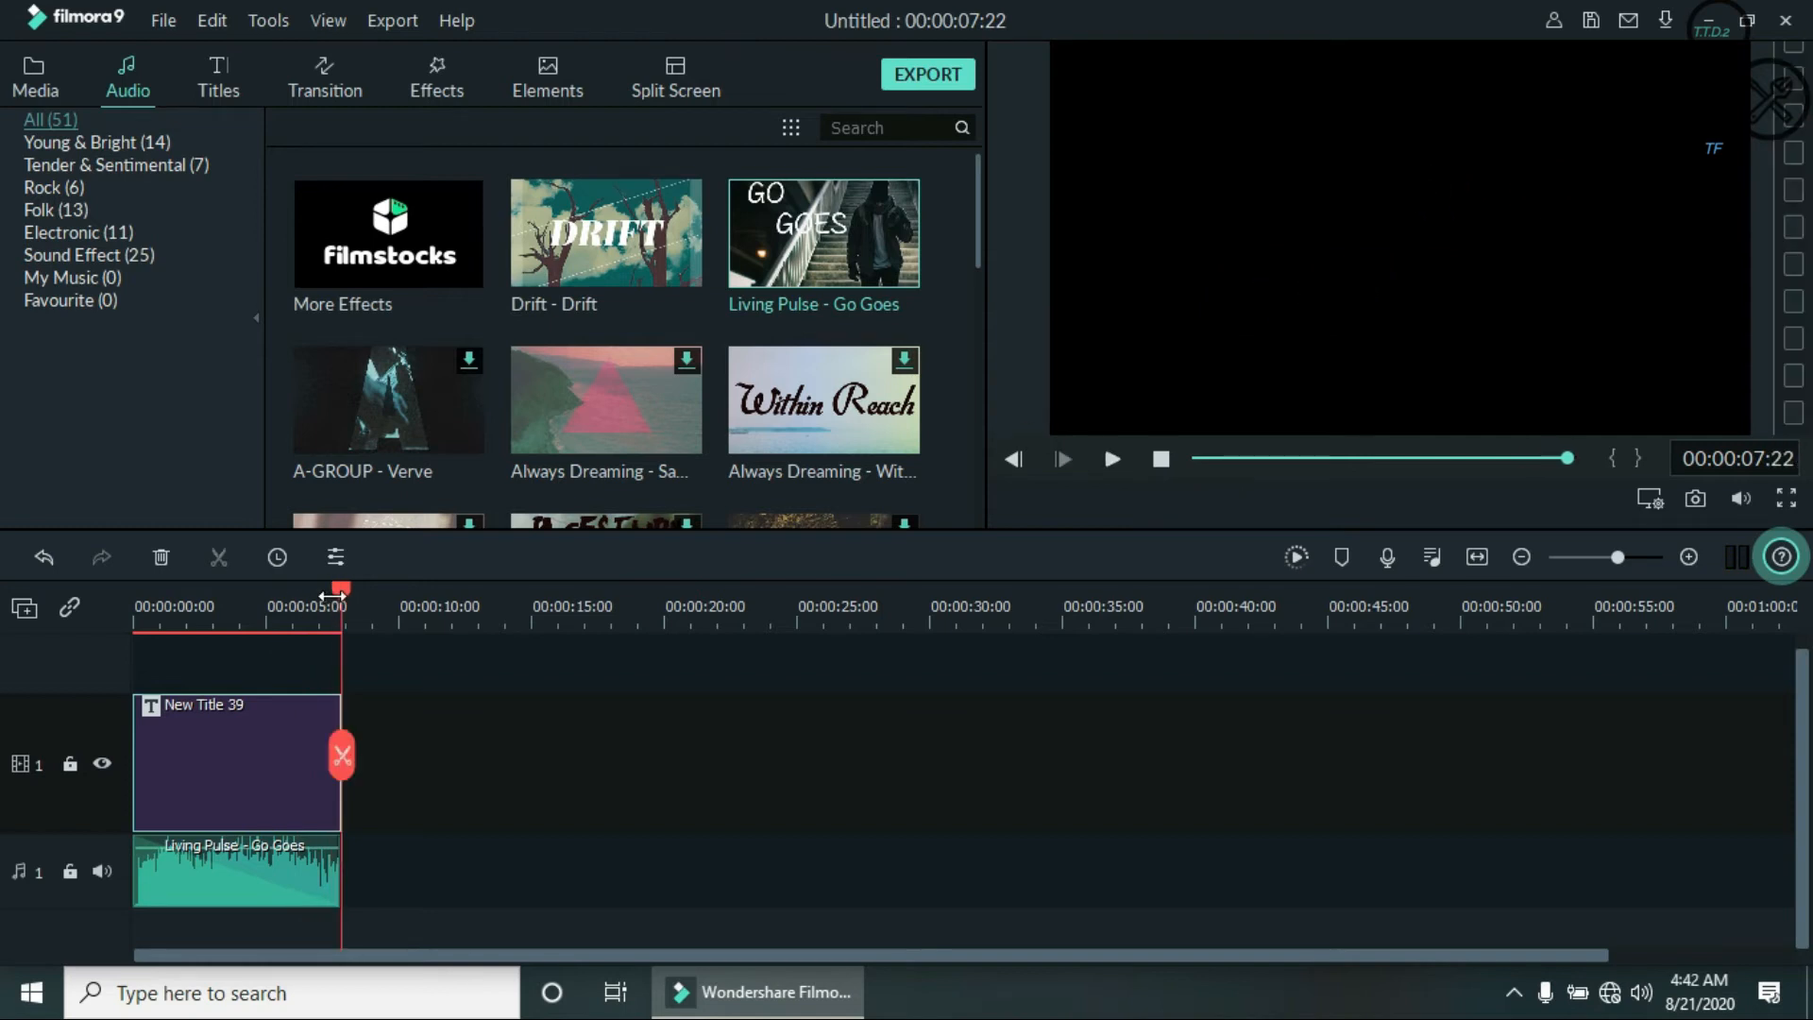
left_click_drag(341, 590, 83, 655)
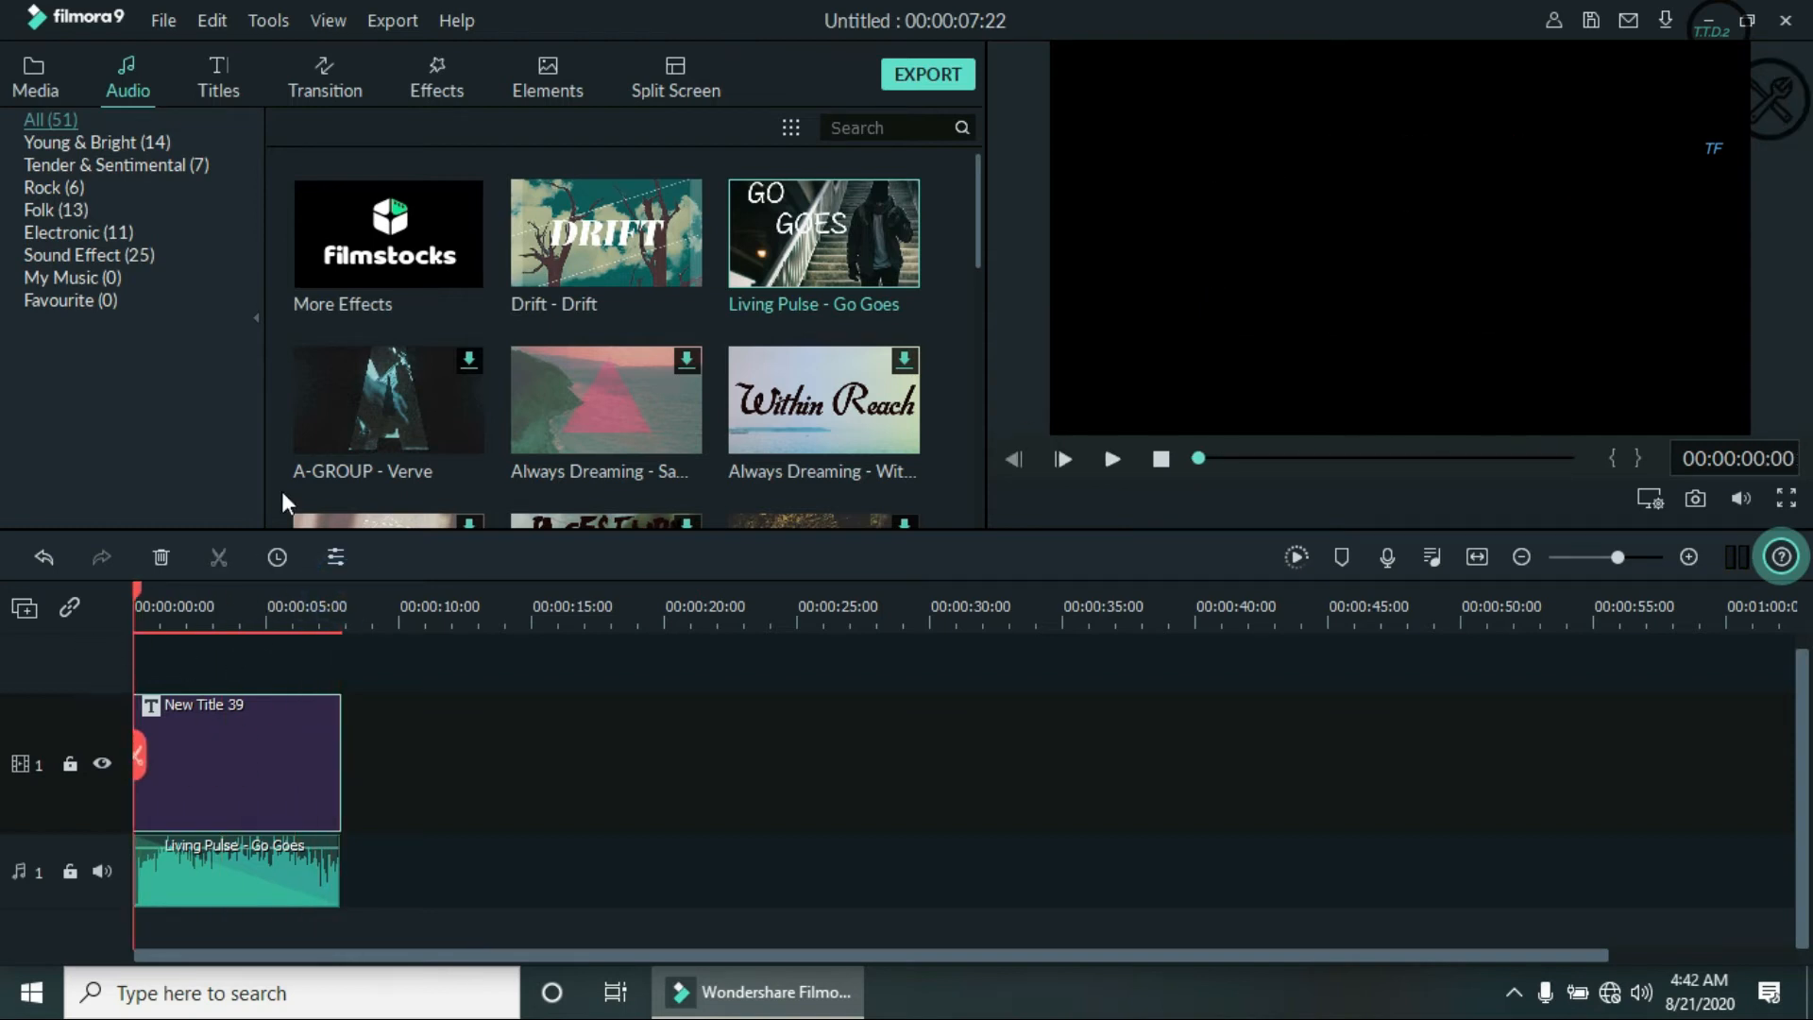
- Add the Rainbow 2 filter on the track above the title, starting about one second in and trimmed to about 2.5 seconds
left_click(444, 90)
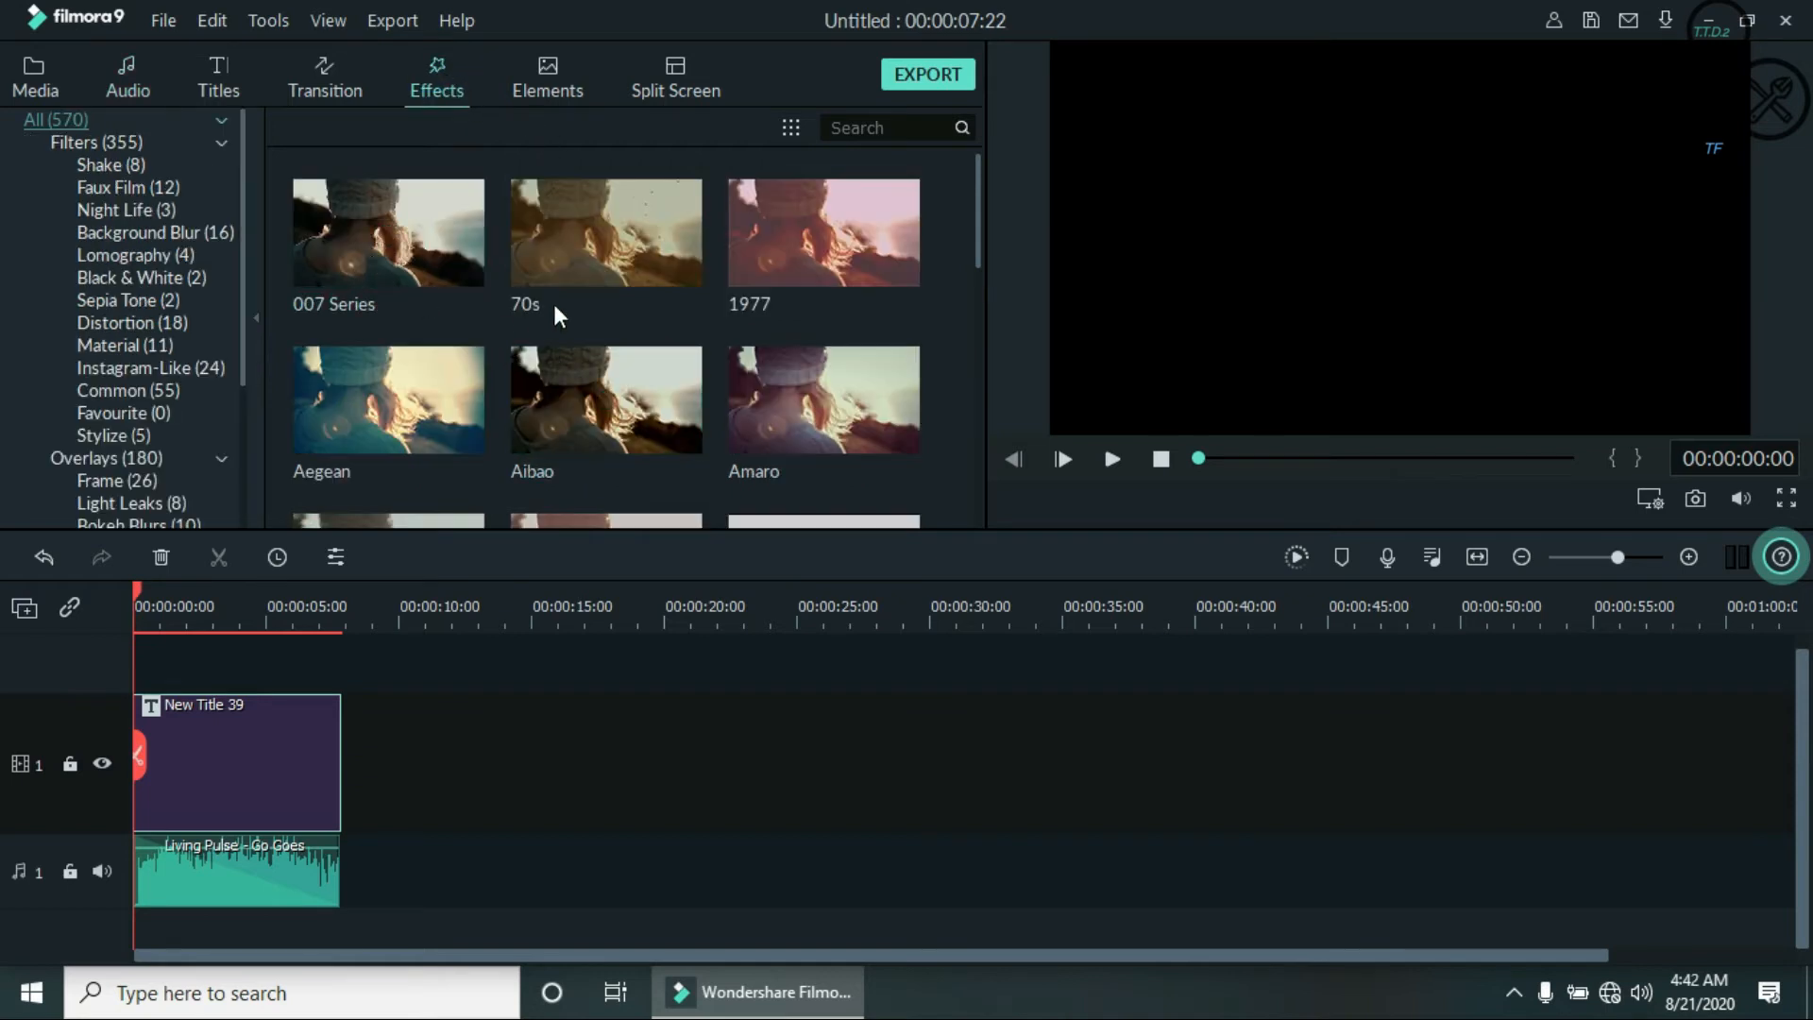
scroll(378, 450, "down", 6)
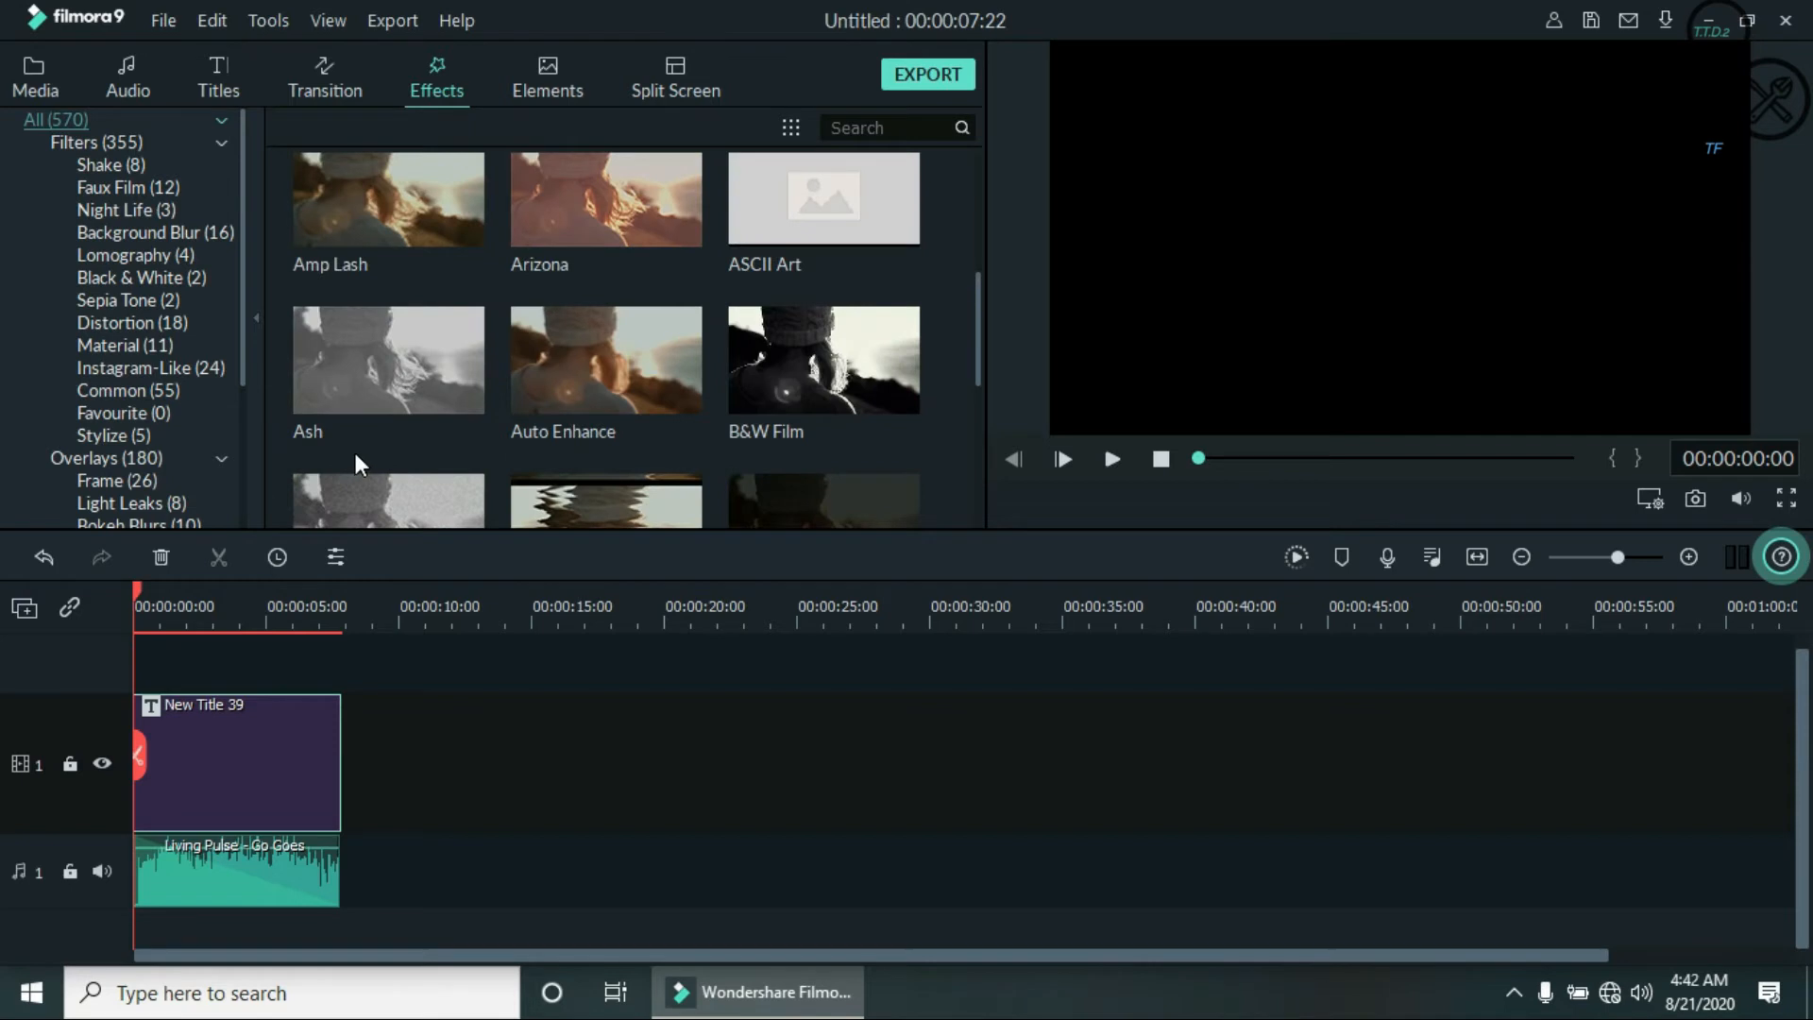
scroll(456, 430, "down", 8)
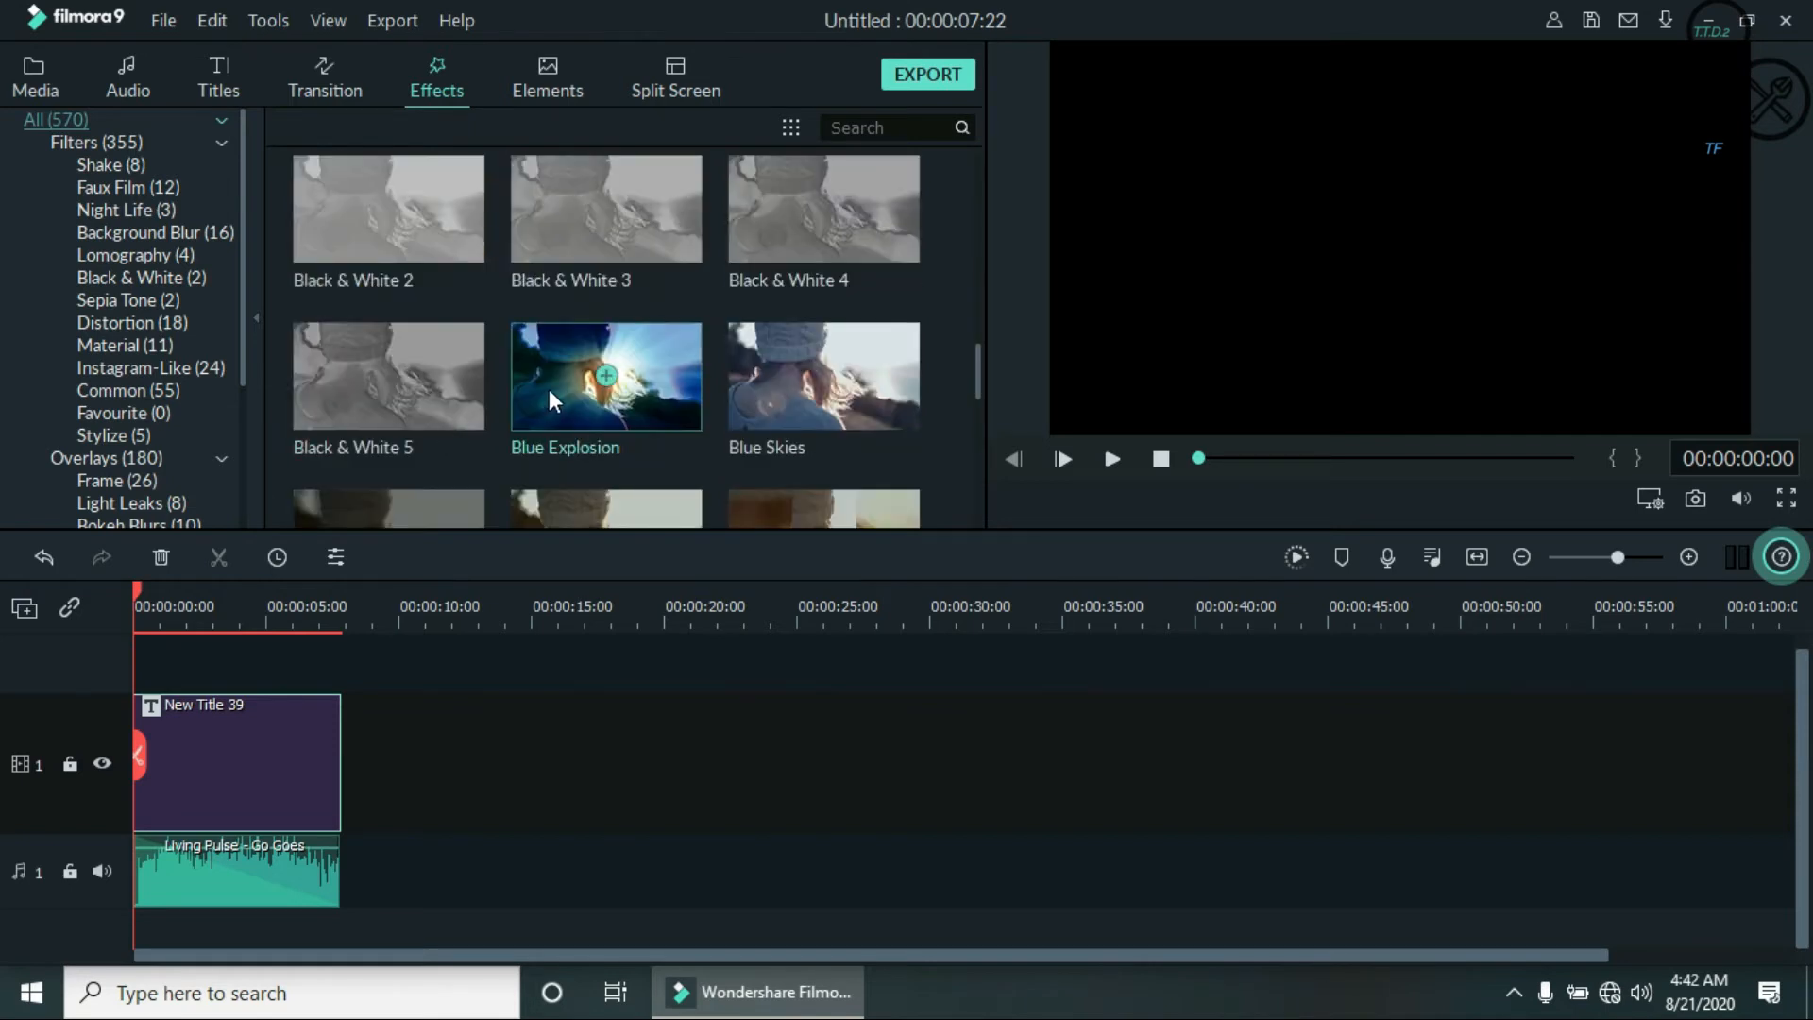
scroll(406, 404, "down", 5)
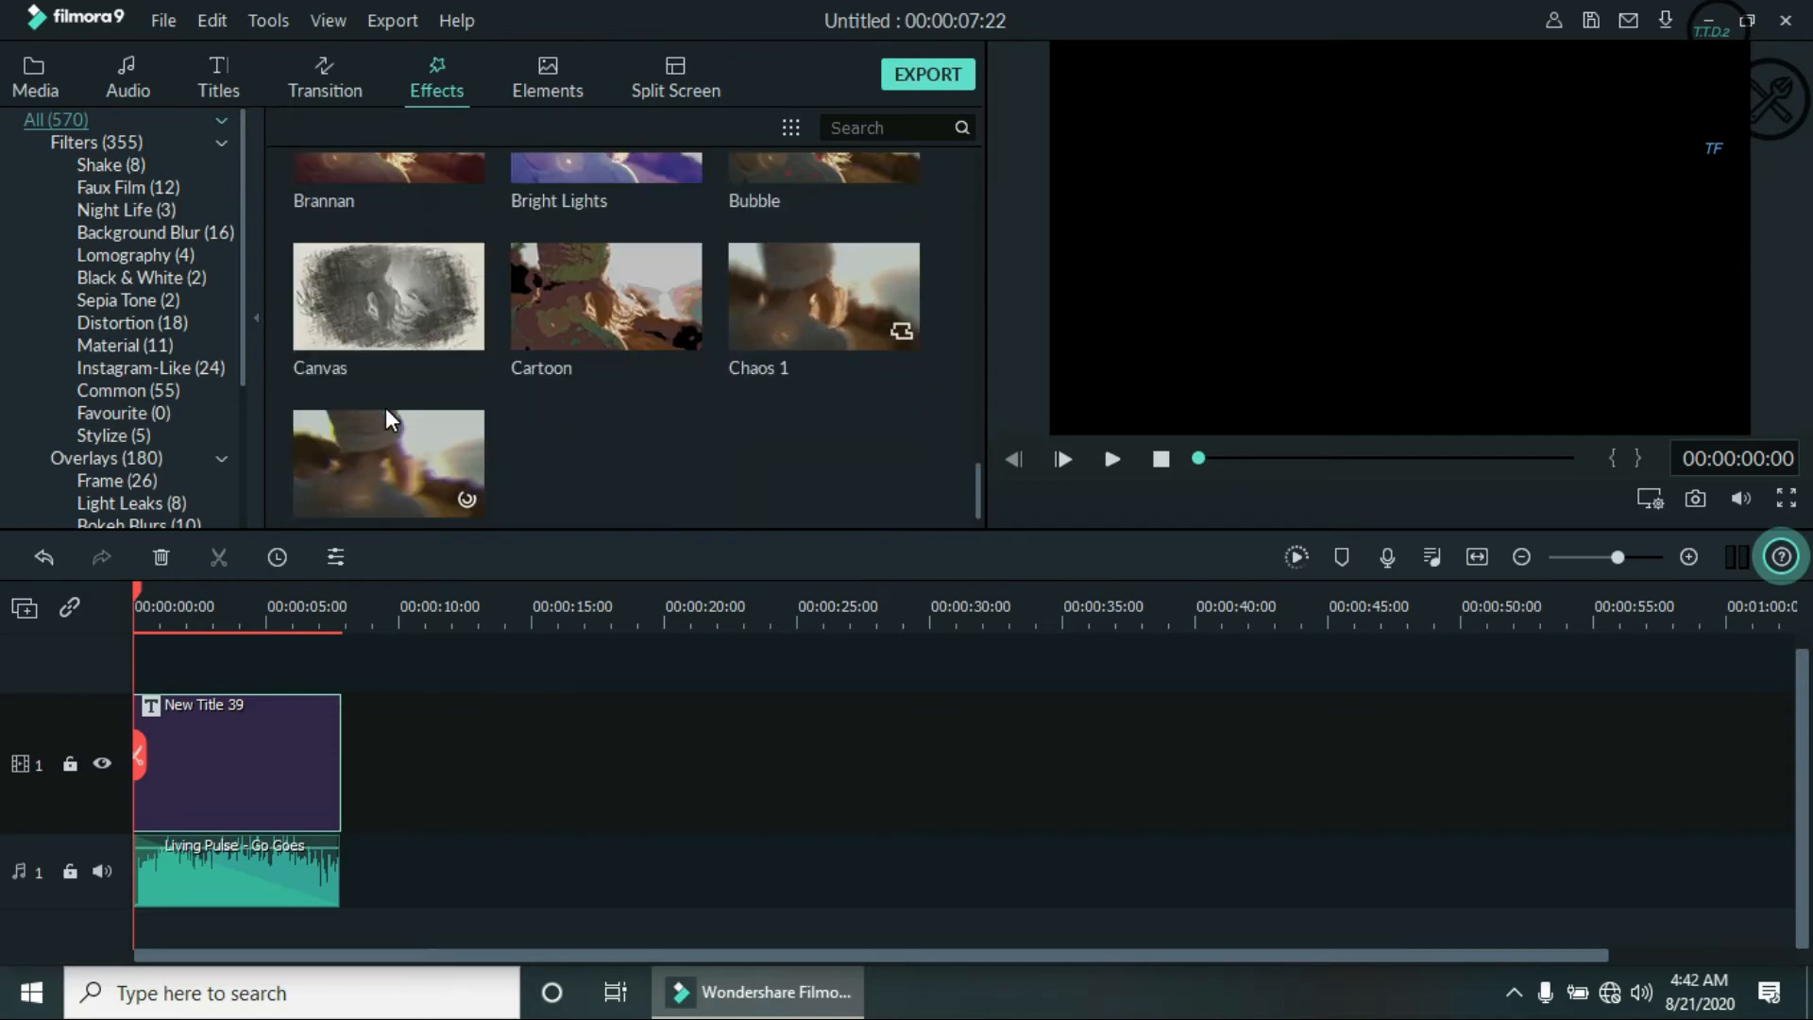
scroll(406, 402, "down", 5)
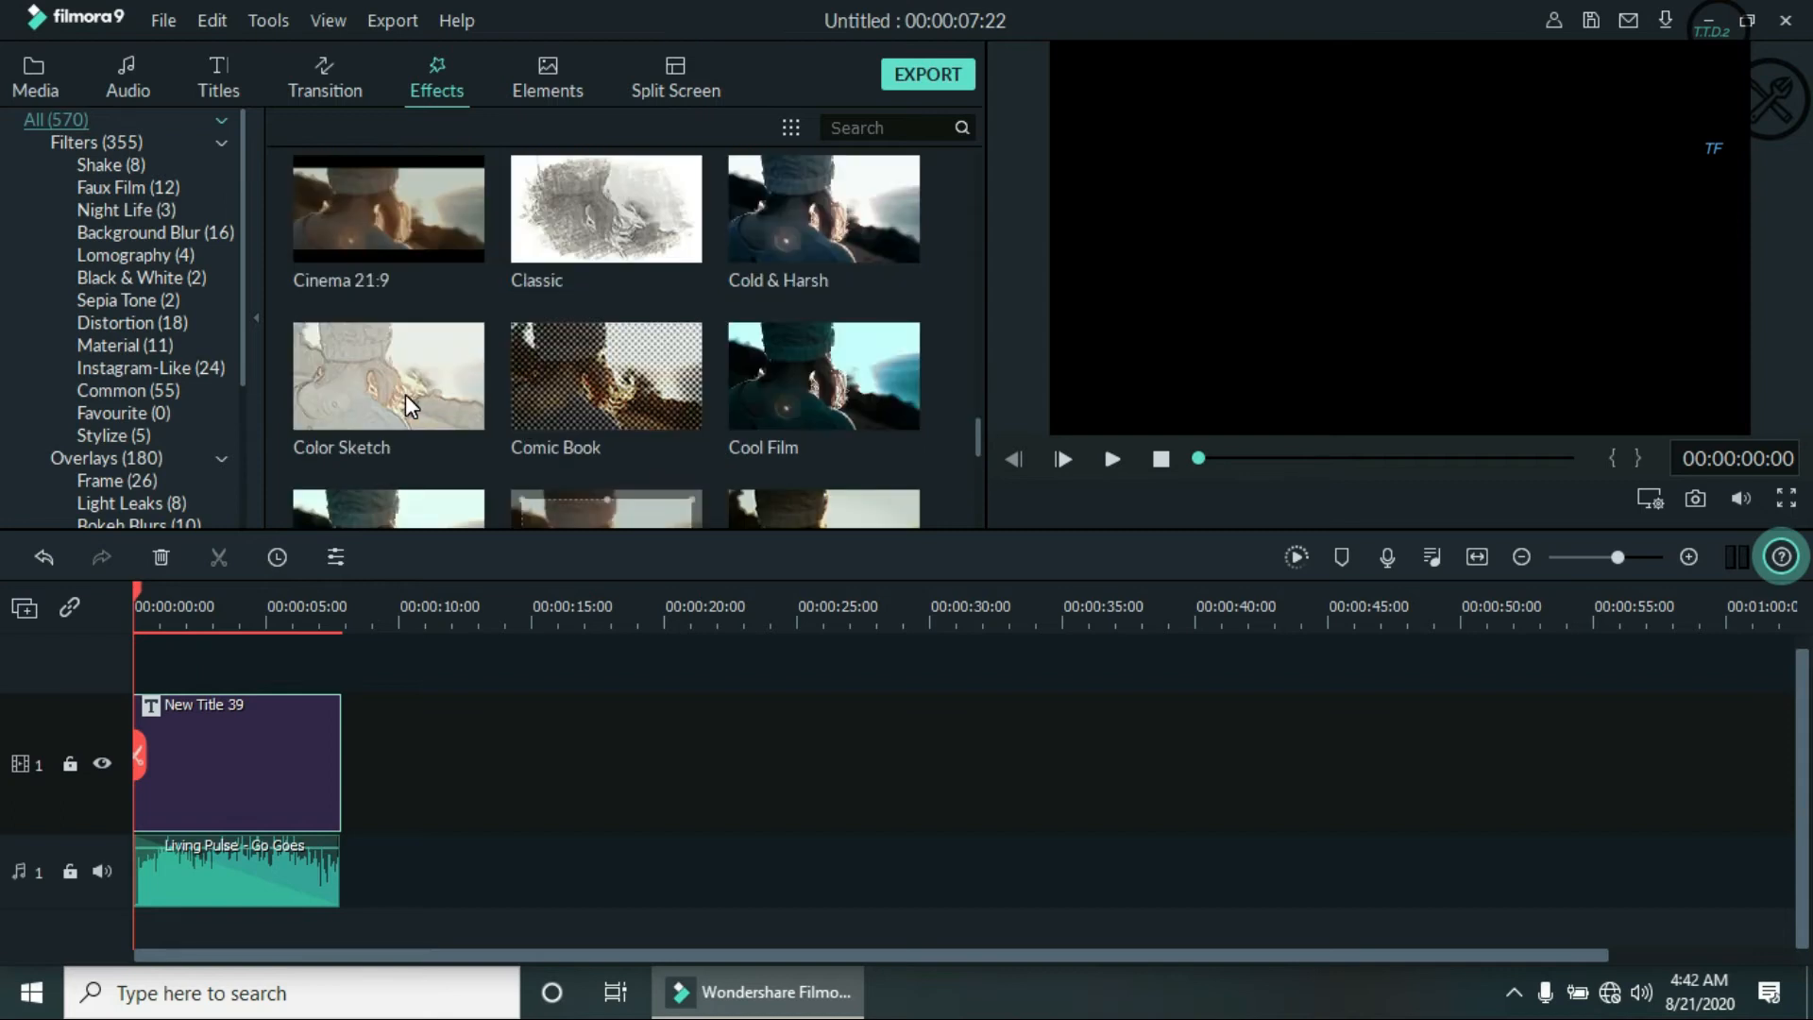
scroll(405, 397, "down", 15)
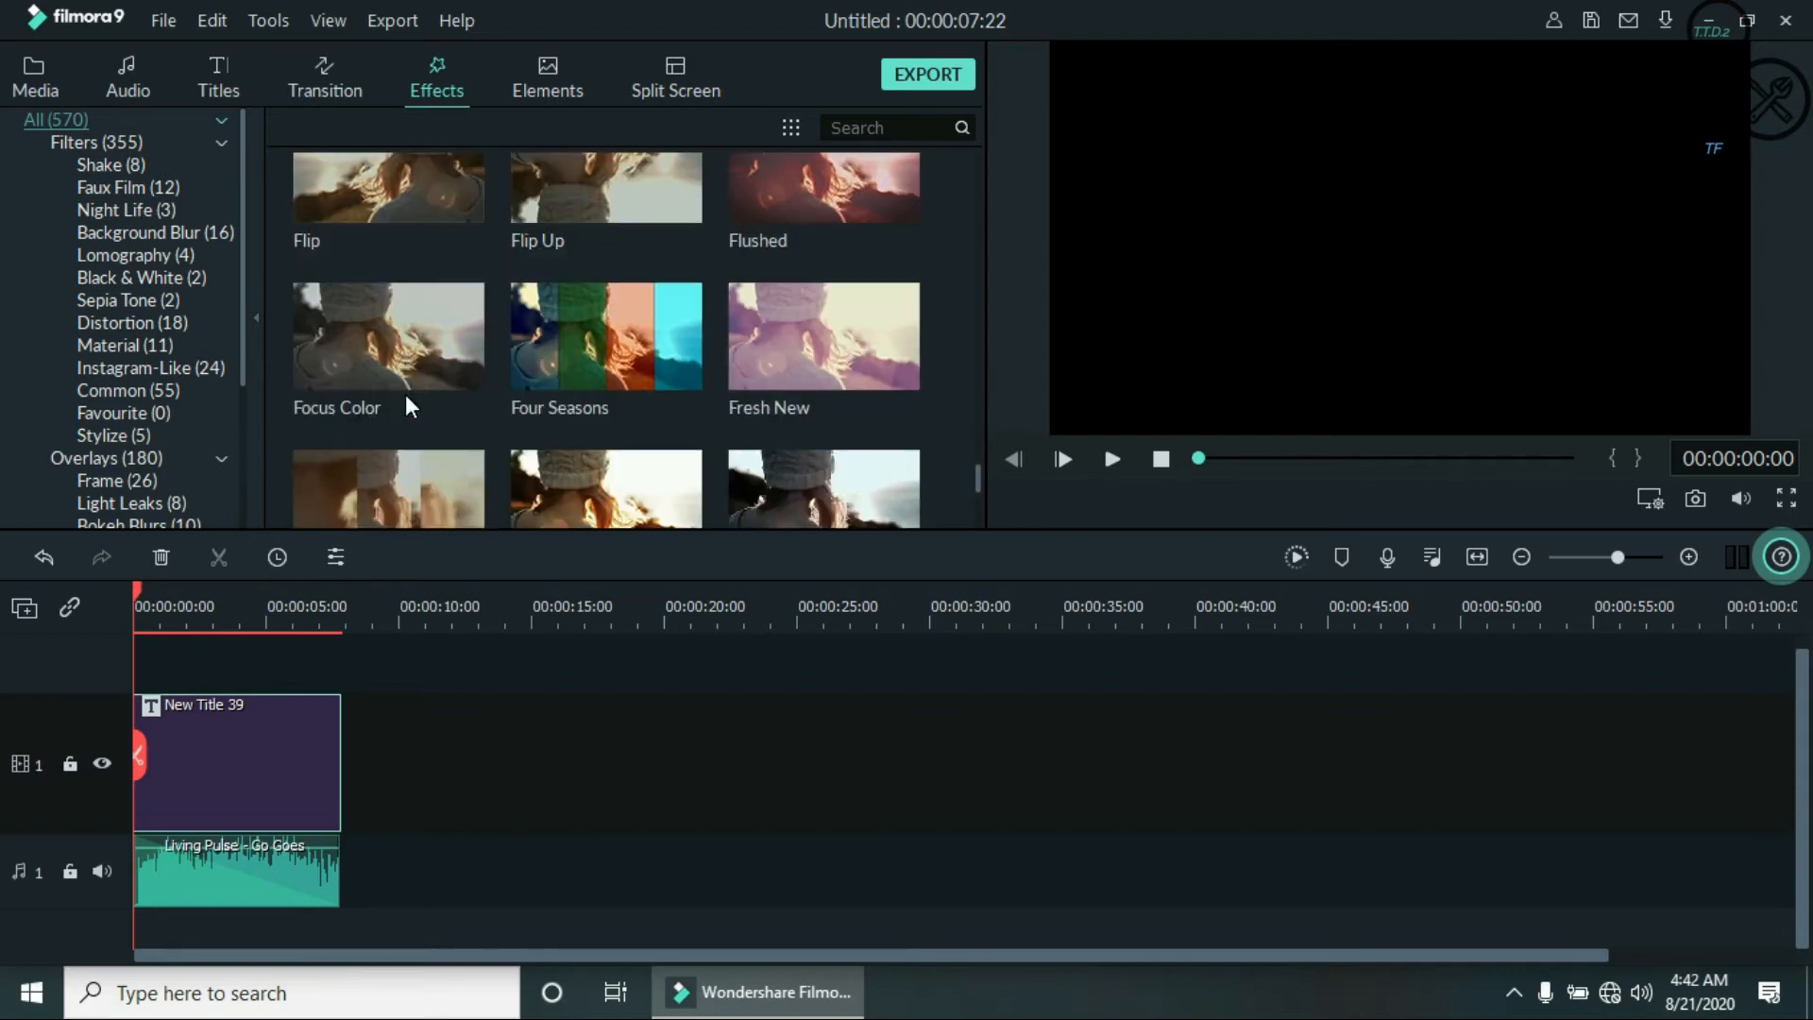
scroll(406, 397, "down", 15)
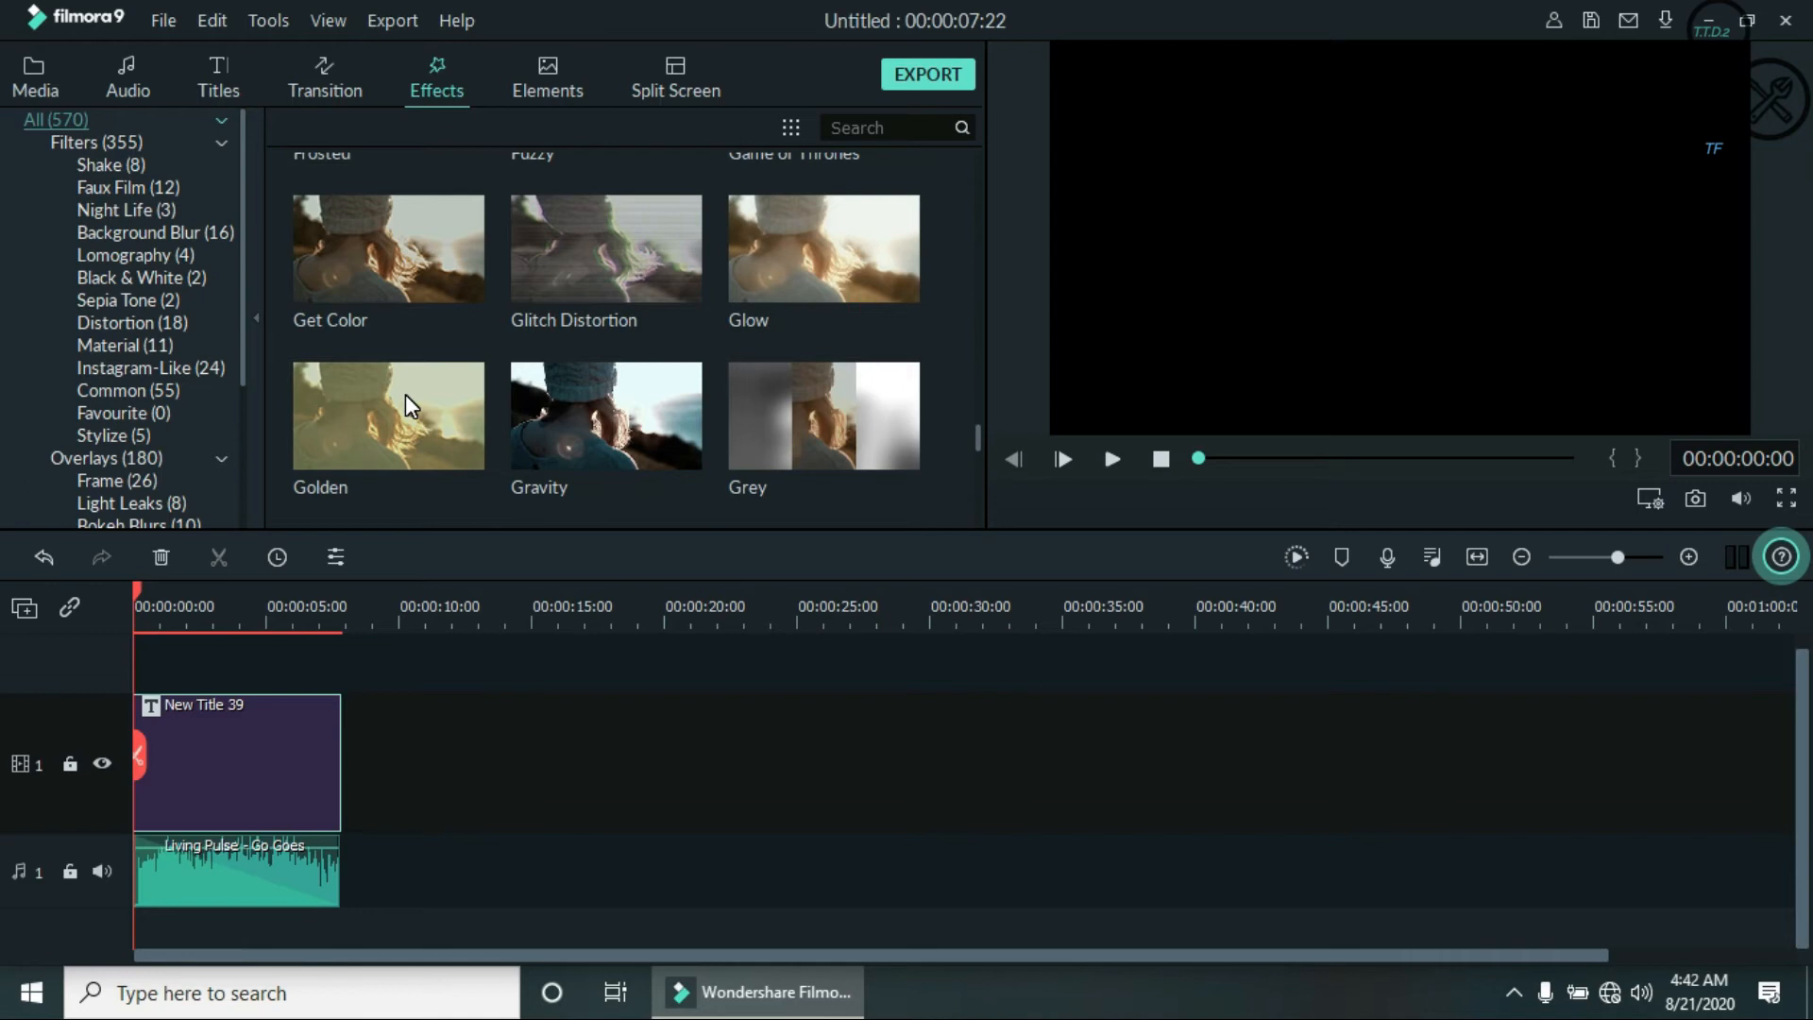
scroll(406, 397, "down", 10)
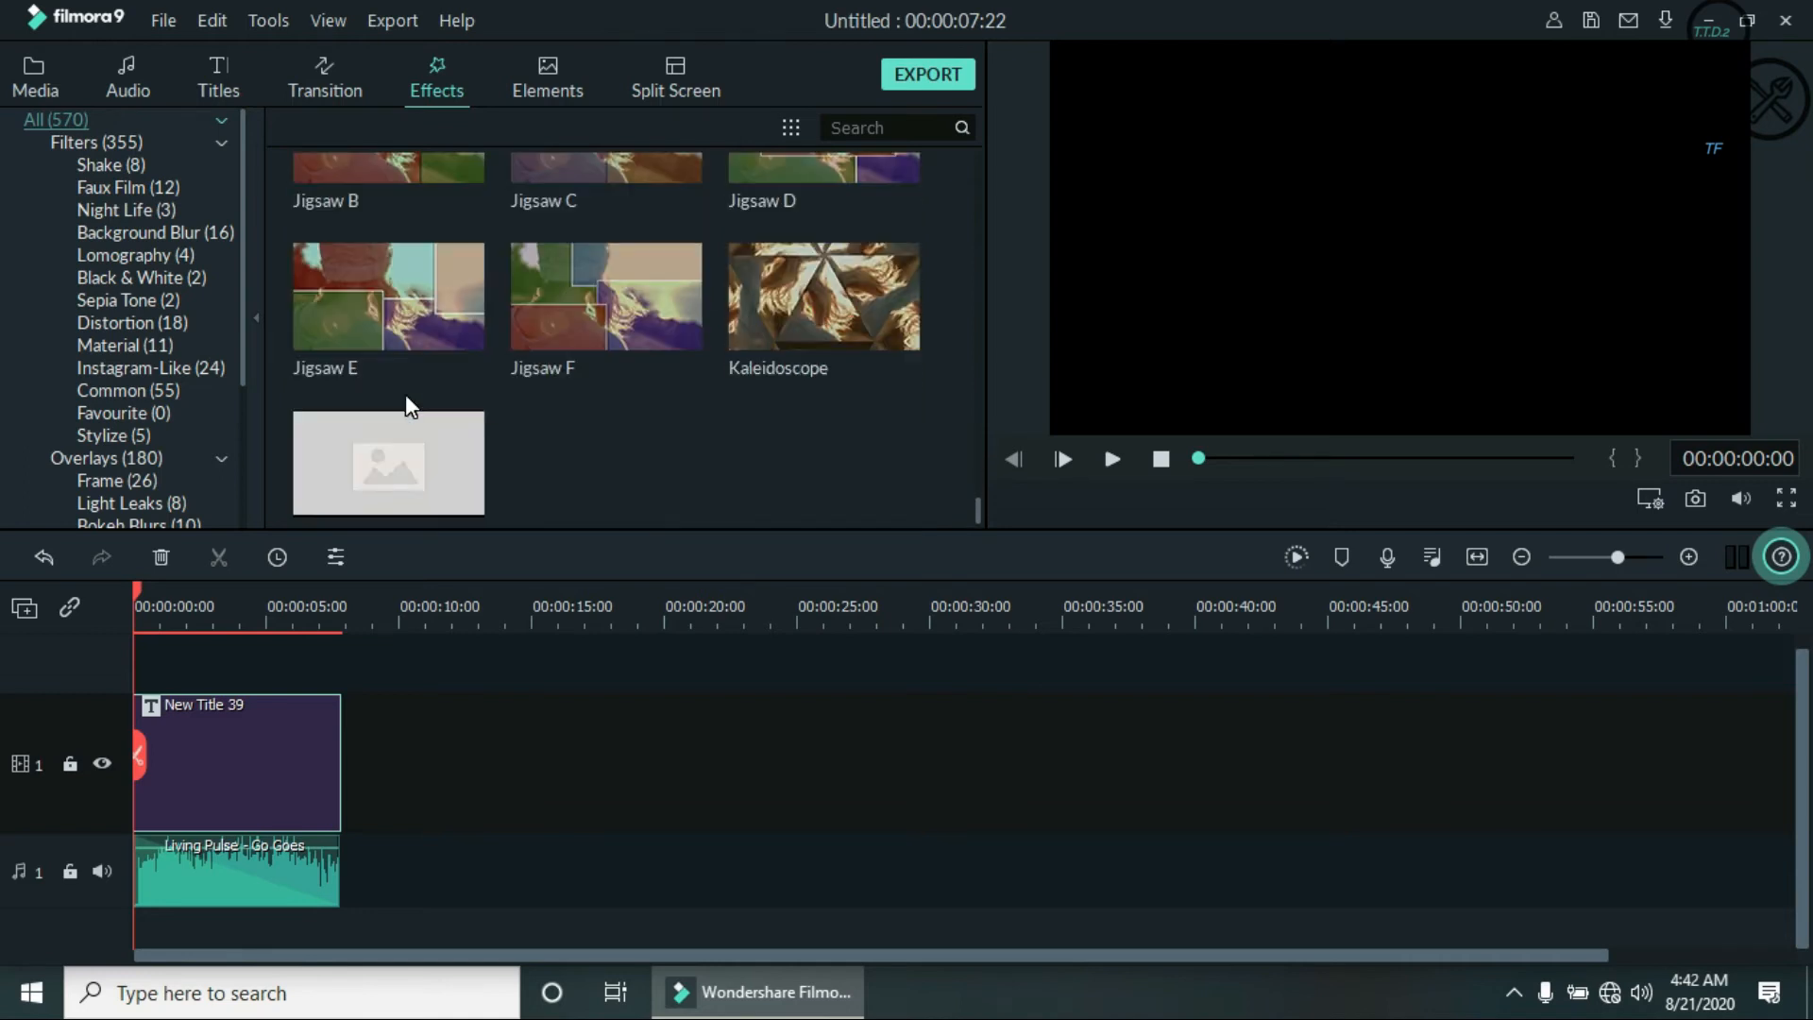
scroll(405, 394, "down", 1)
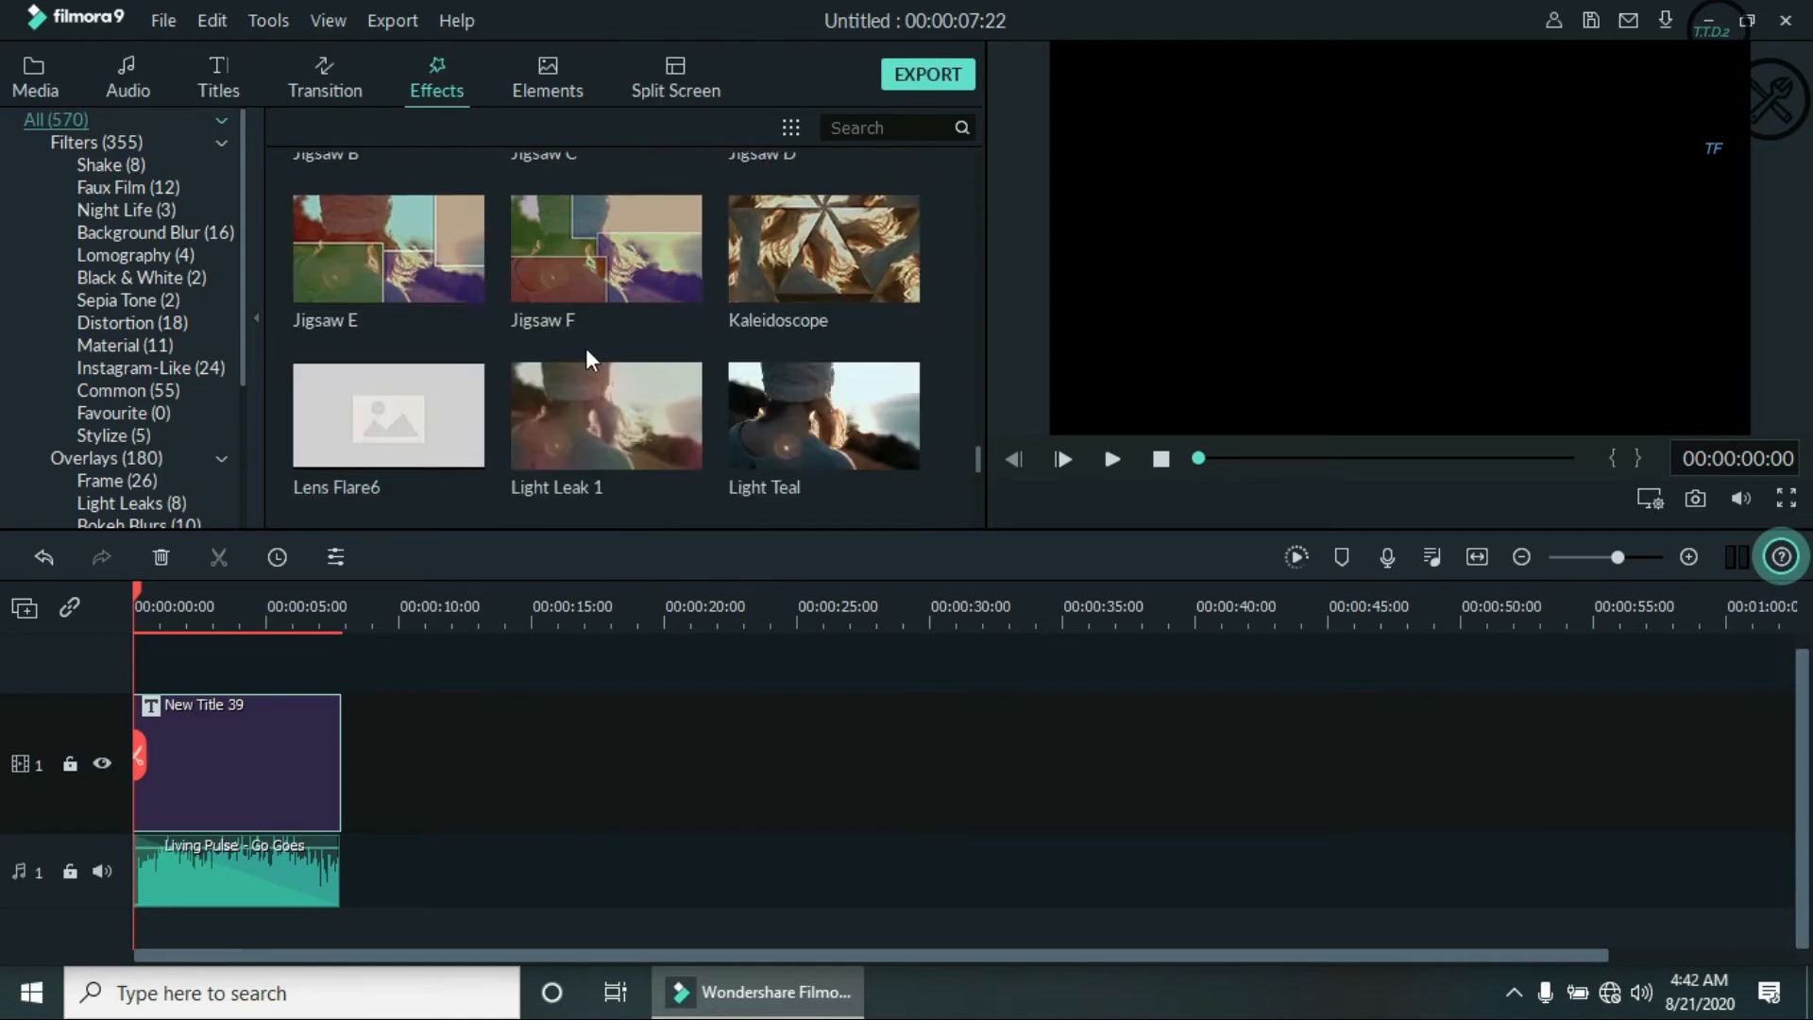
scroll(514, 384, "down", 10)
scroll(442, 405, "down", 10)
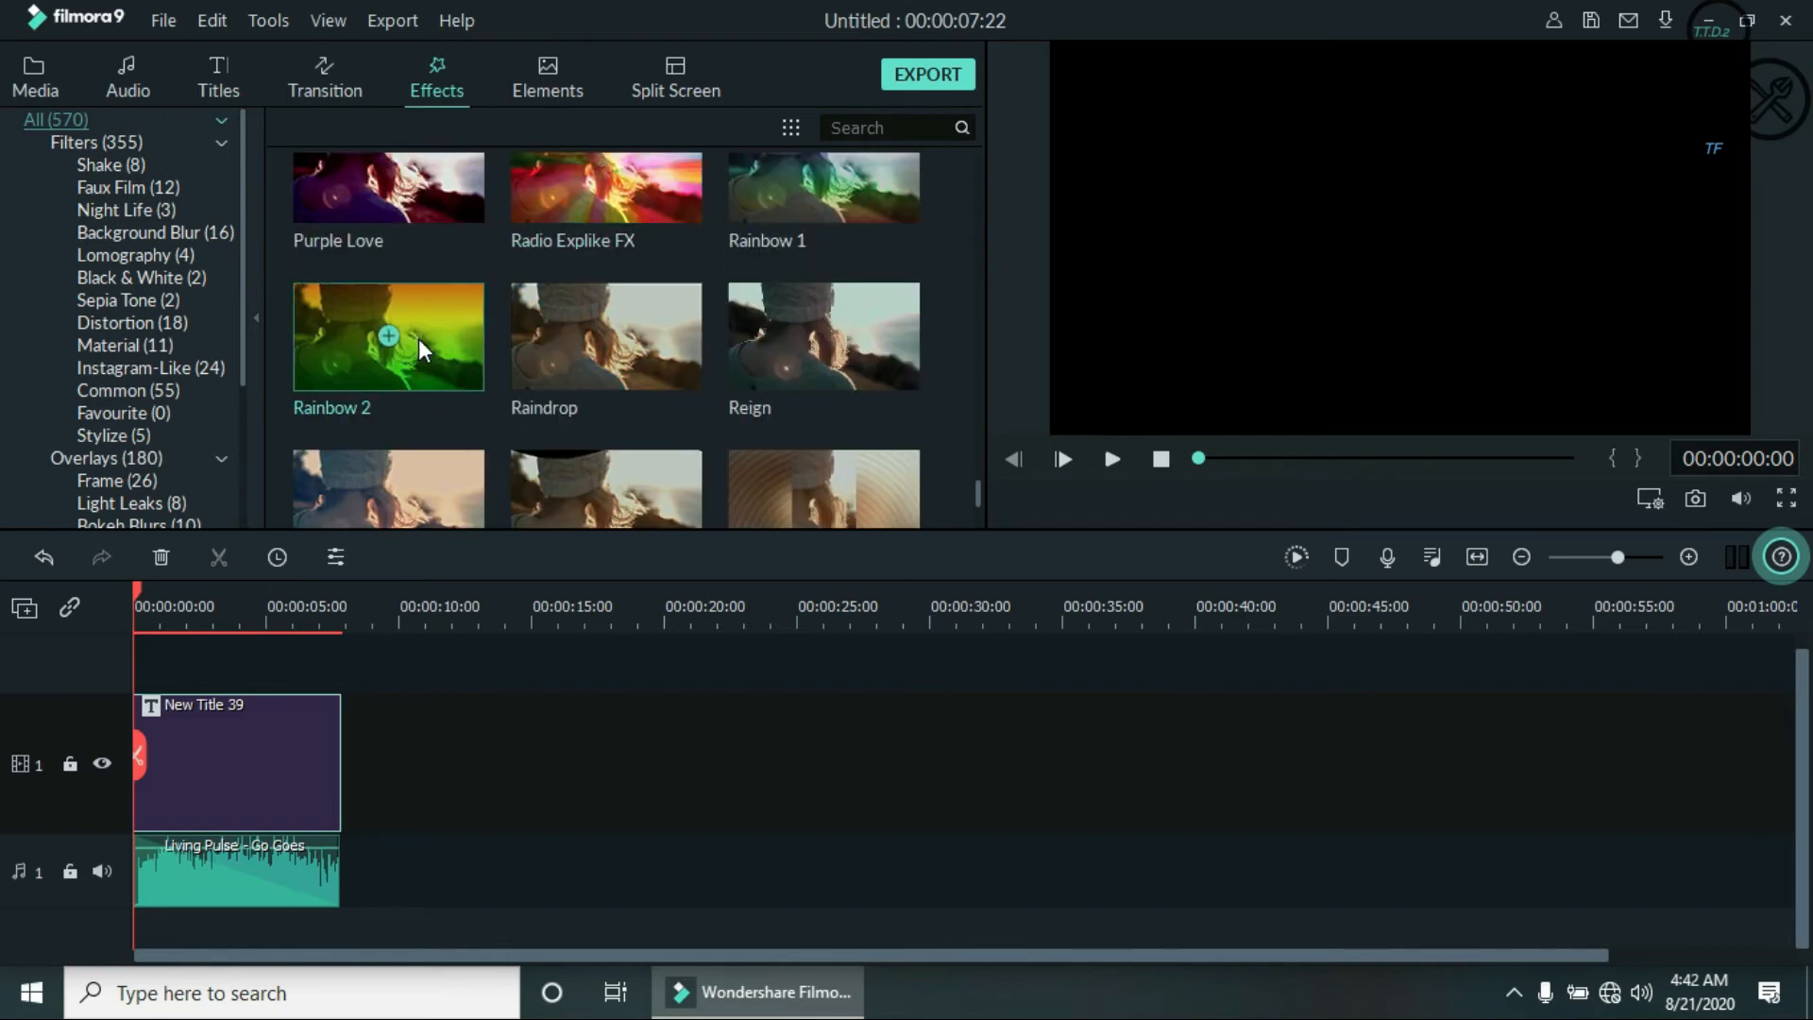
left_click_drag(417, 338, 426, 662)
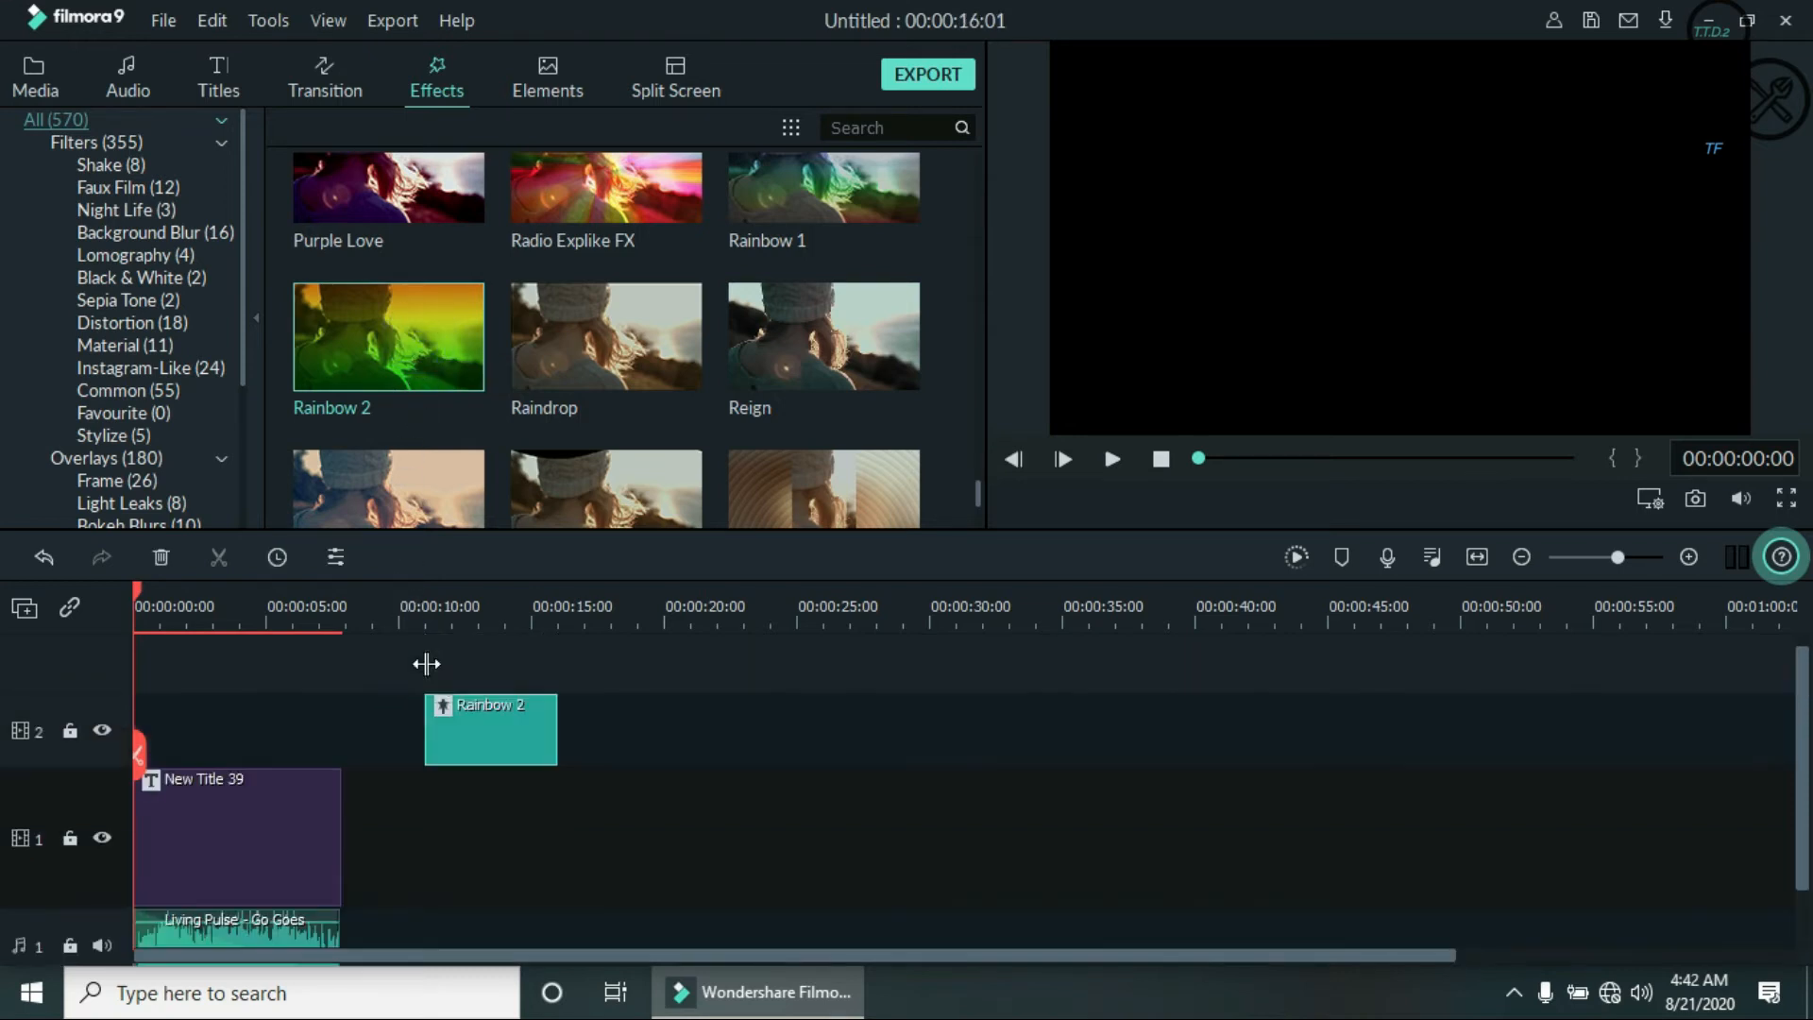
left_click_drag(555, 742, 232, 745)
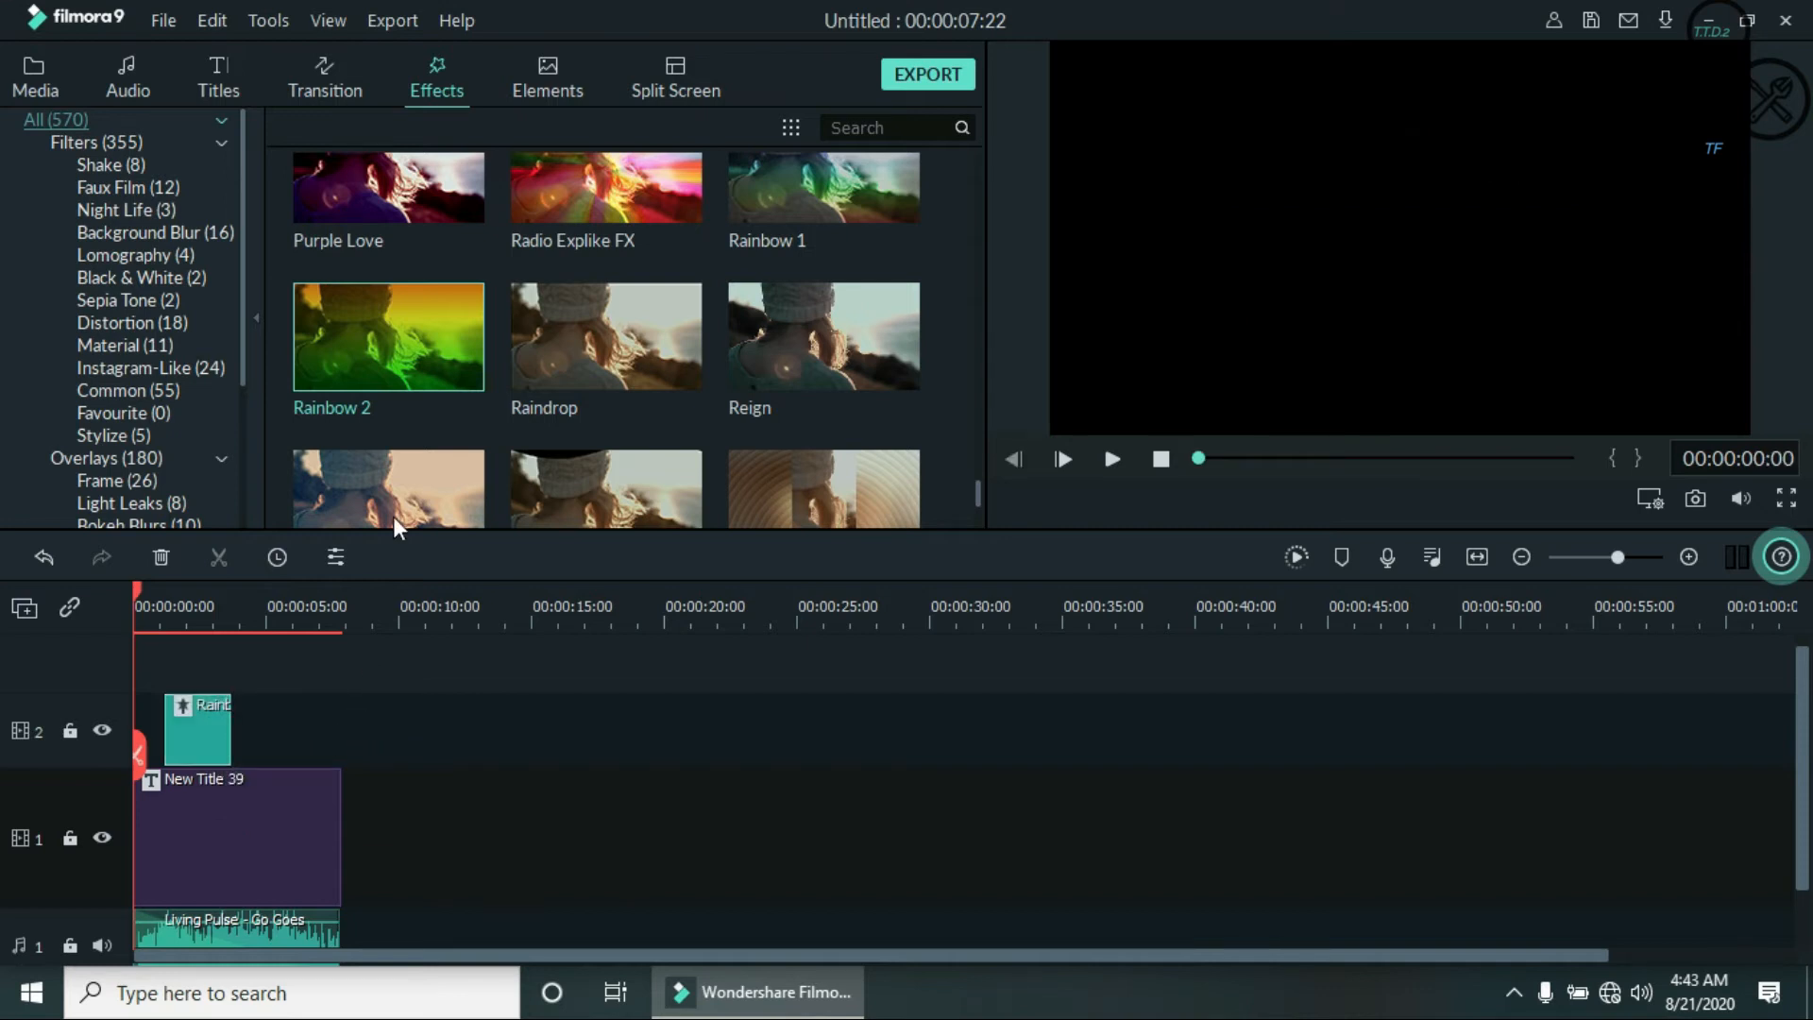
- Add the Radio Explike FX filter directly after Rainbow 2, trimmed to about 2.5 seconds, and play the intro to its end
mouse_move(656, 201)
left_click_drag(656, 201, 465, 769)
left_click_drag(581, 741, 263, 738)
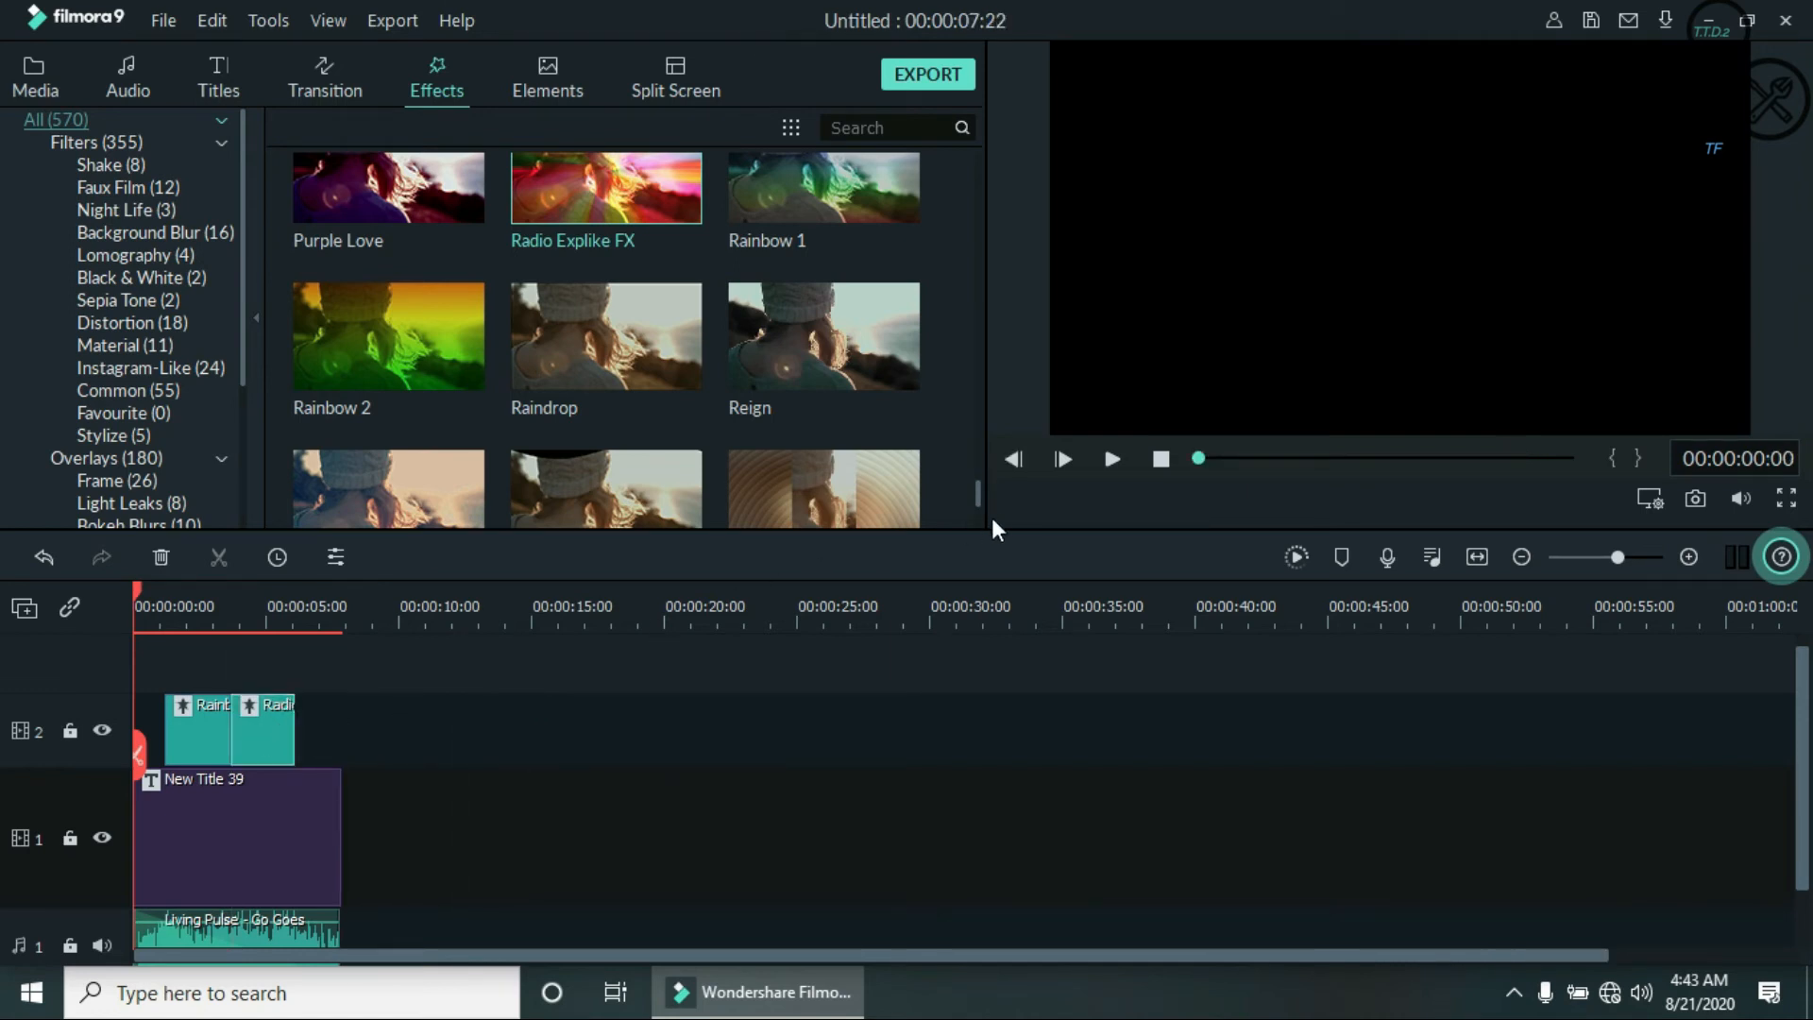
left_click(1111, 459)
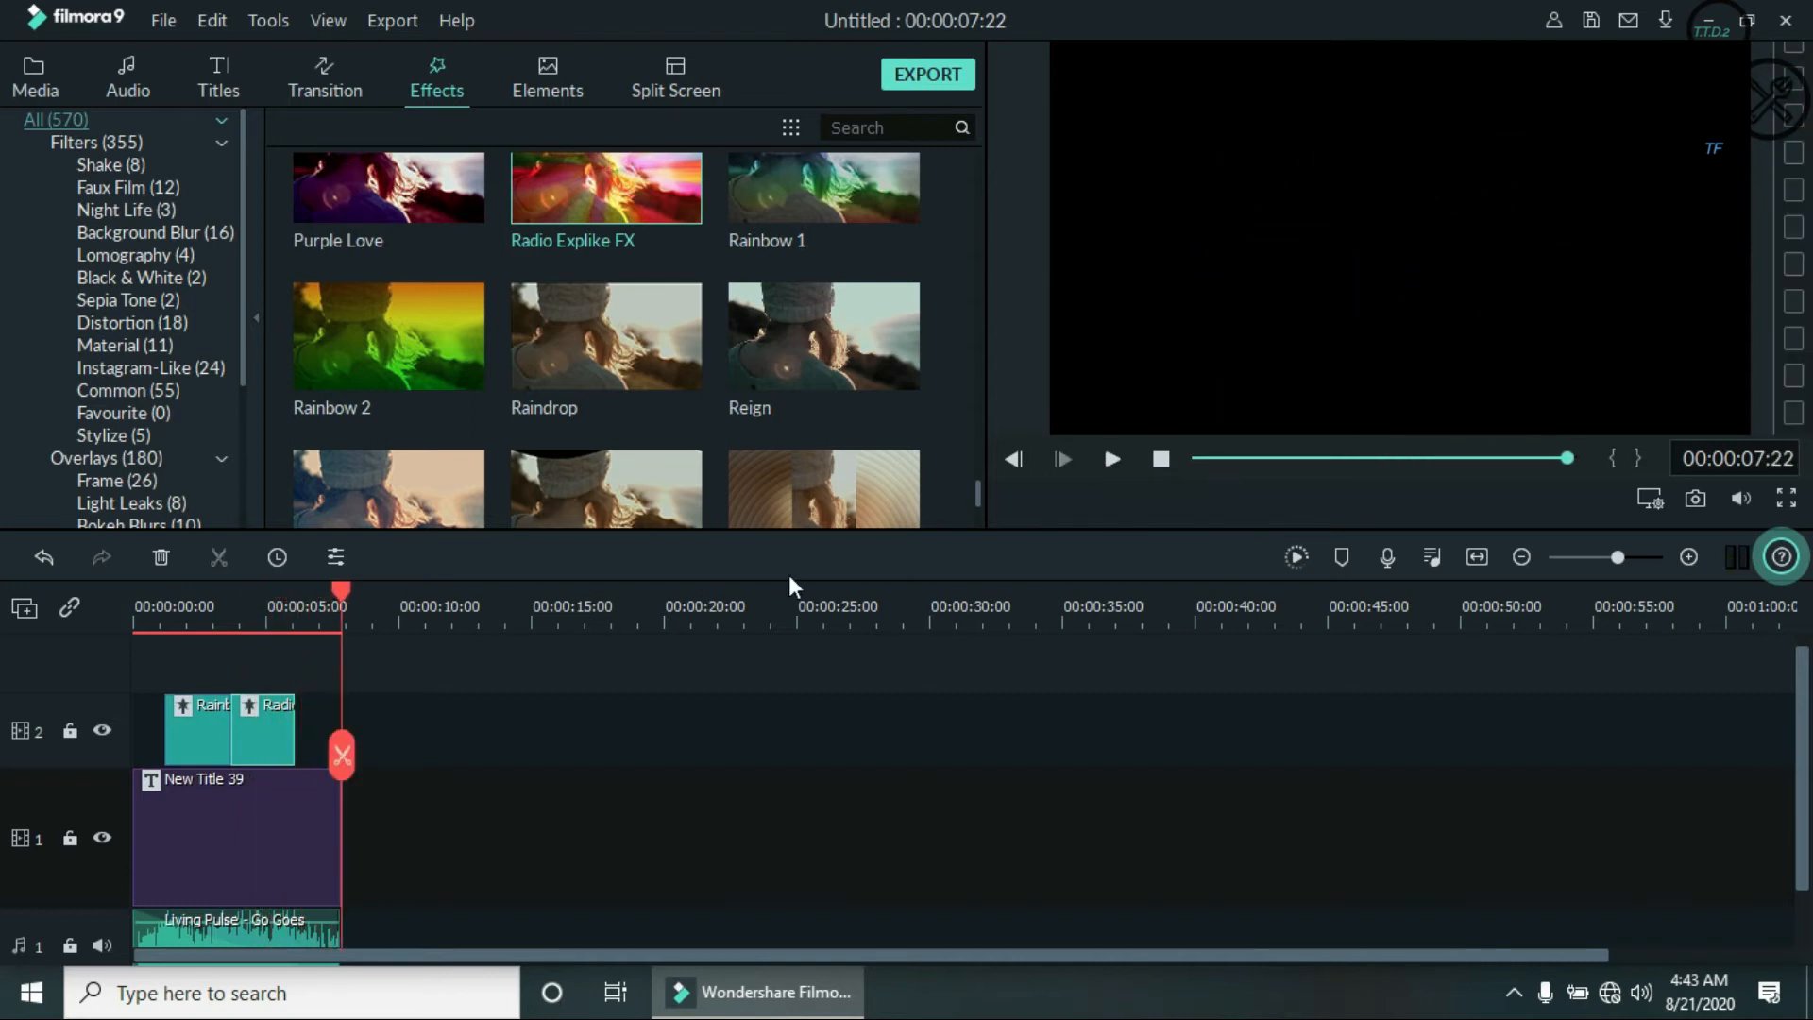
- Shift the Rainbow 2 and Radio Explike FX clips to the start of the timeline and play the intro from the beginning
left_click_drag(343, 593, 75, 609)
left_click_drag(180, 724, 221, 723)
left_click(249, 730)
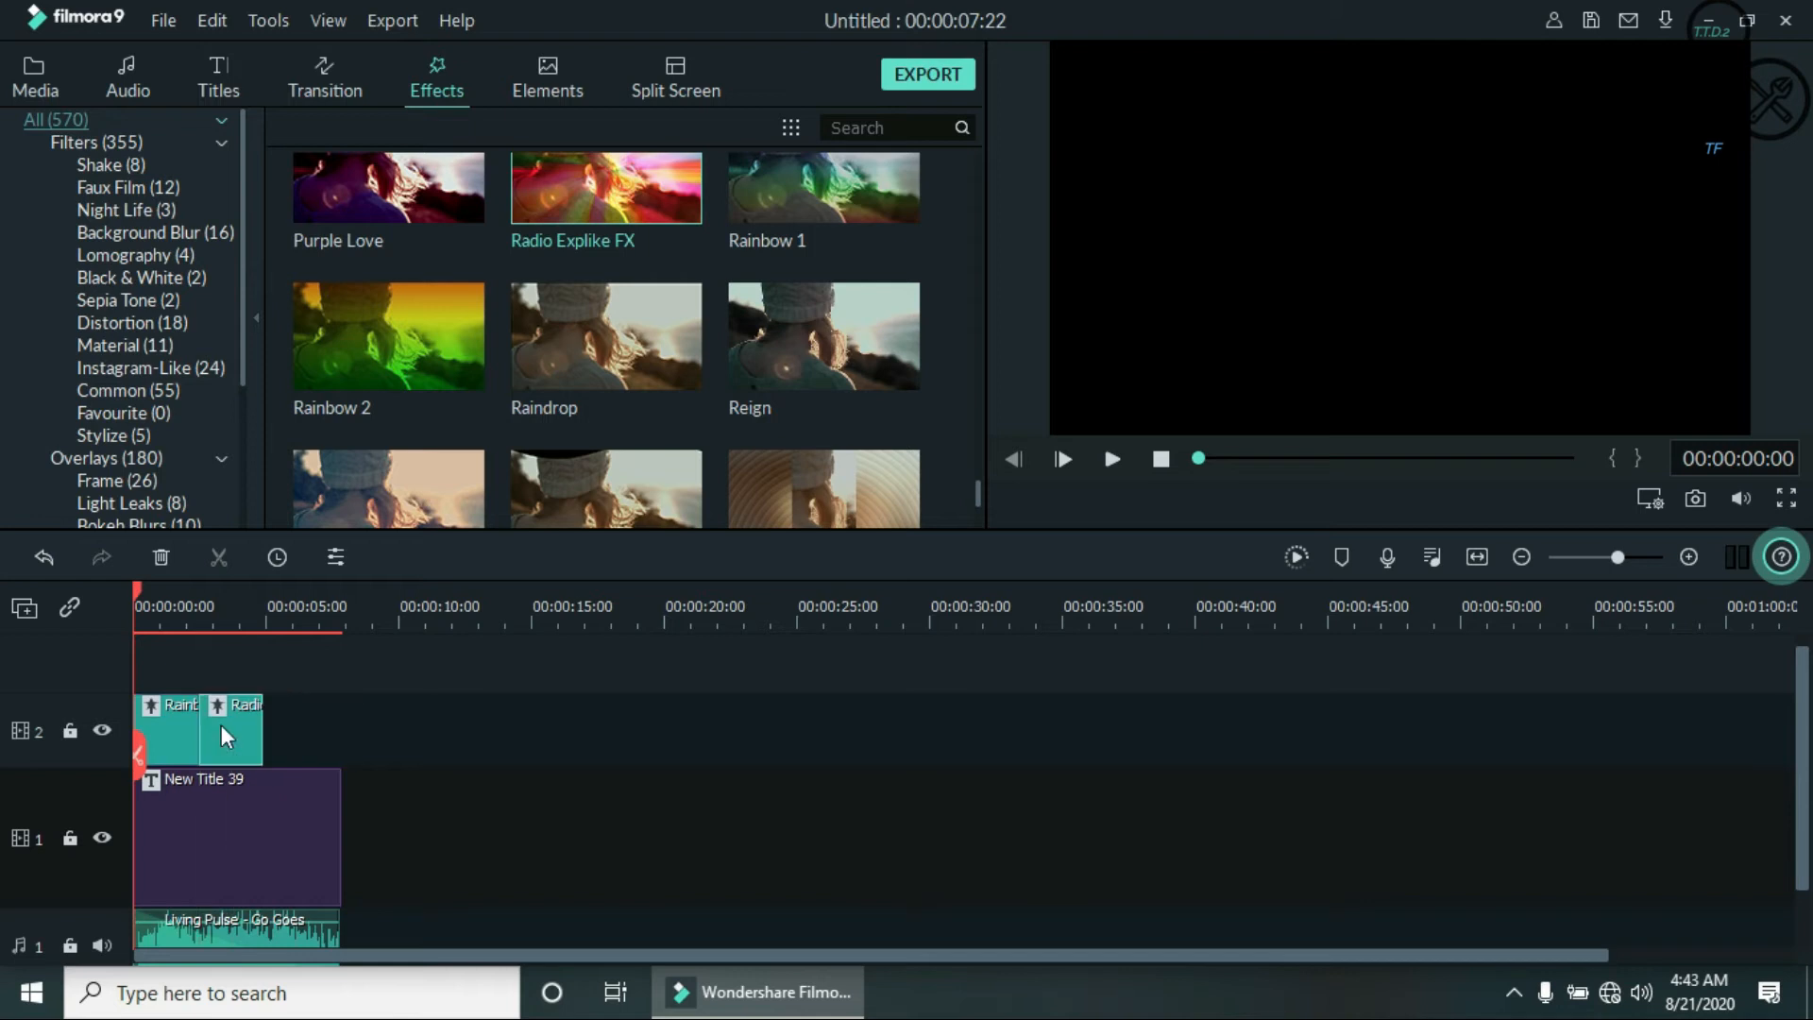
left_click(1119, 463)
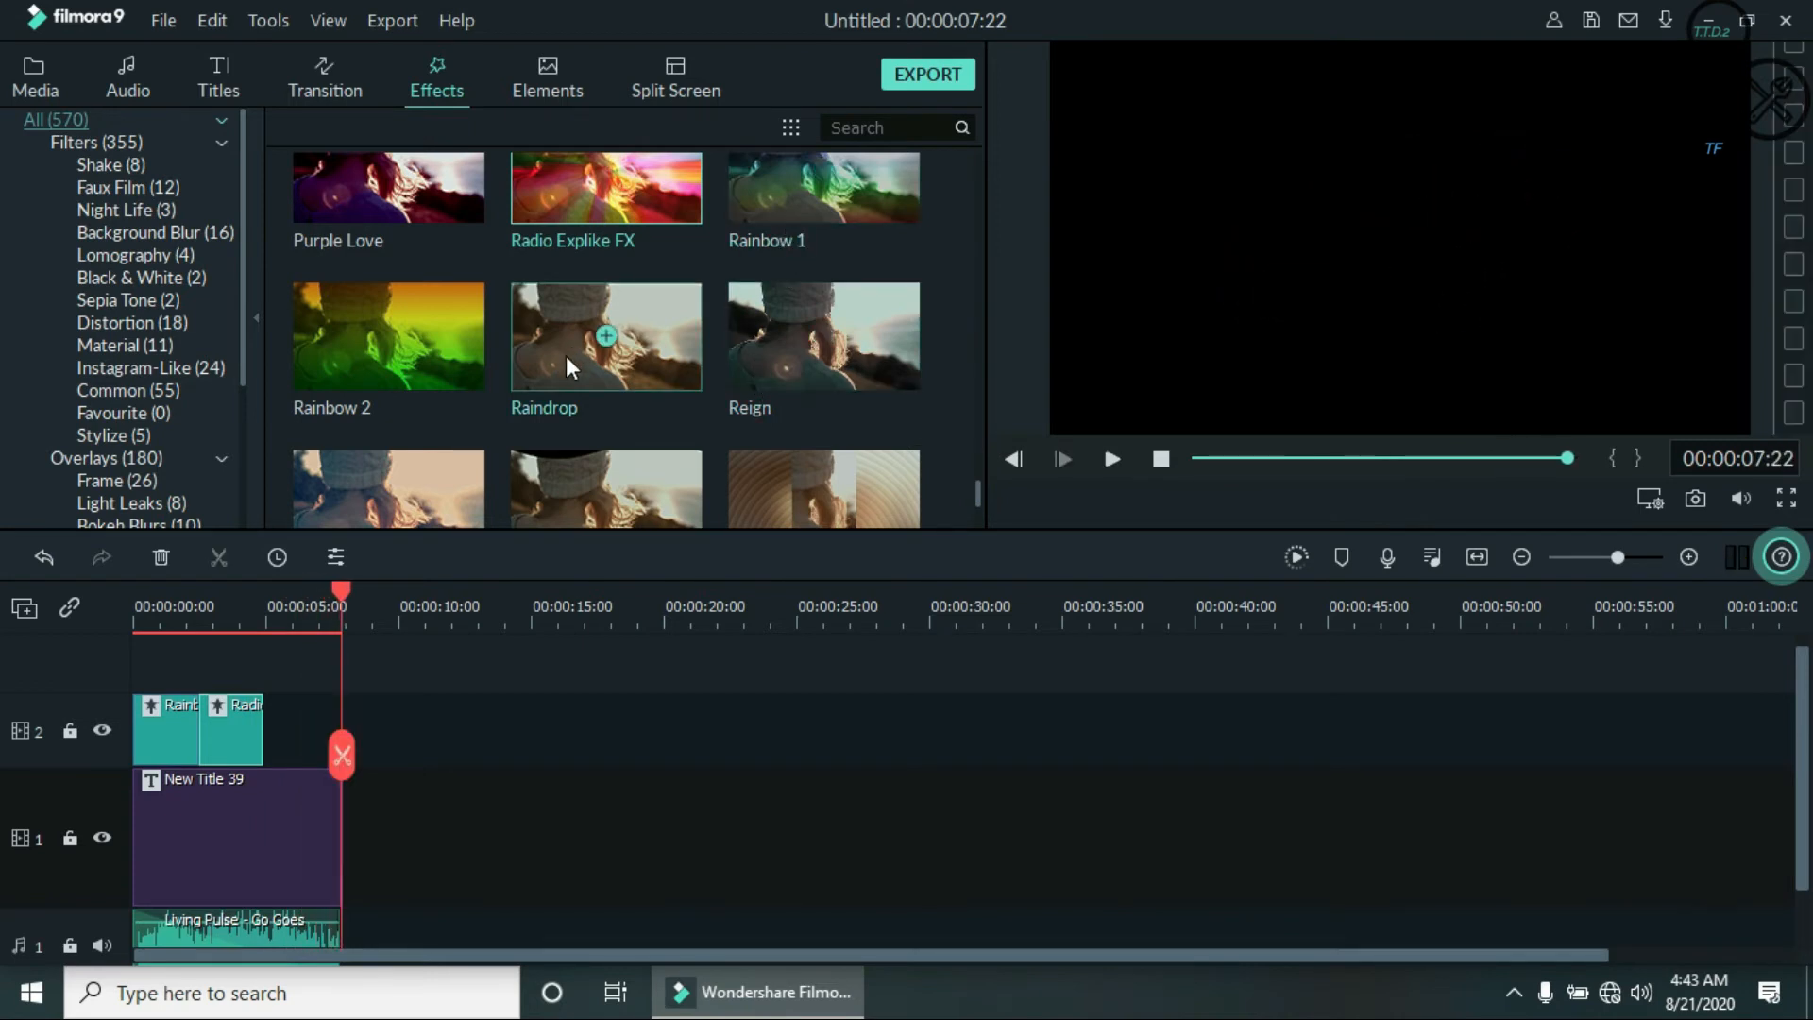
- Add the 70s filter directly after Radio Explike FX and trim it to about one second
scroll(553, 387, "down", 10)
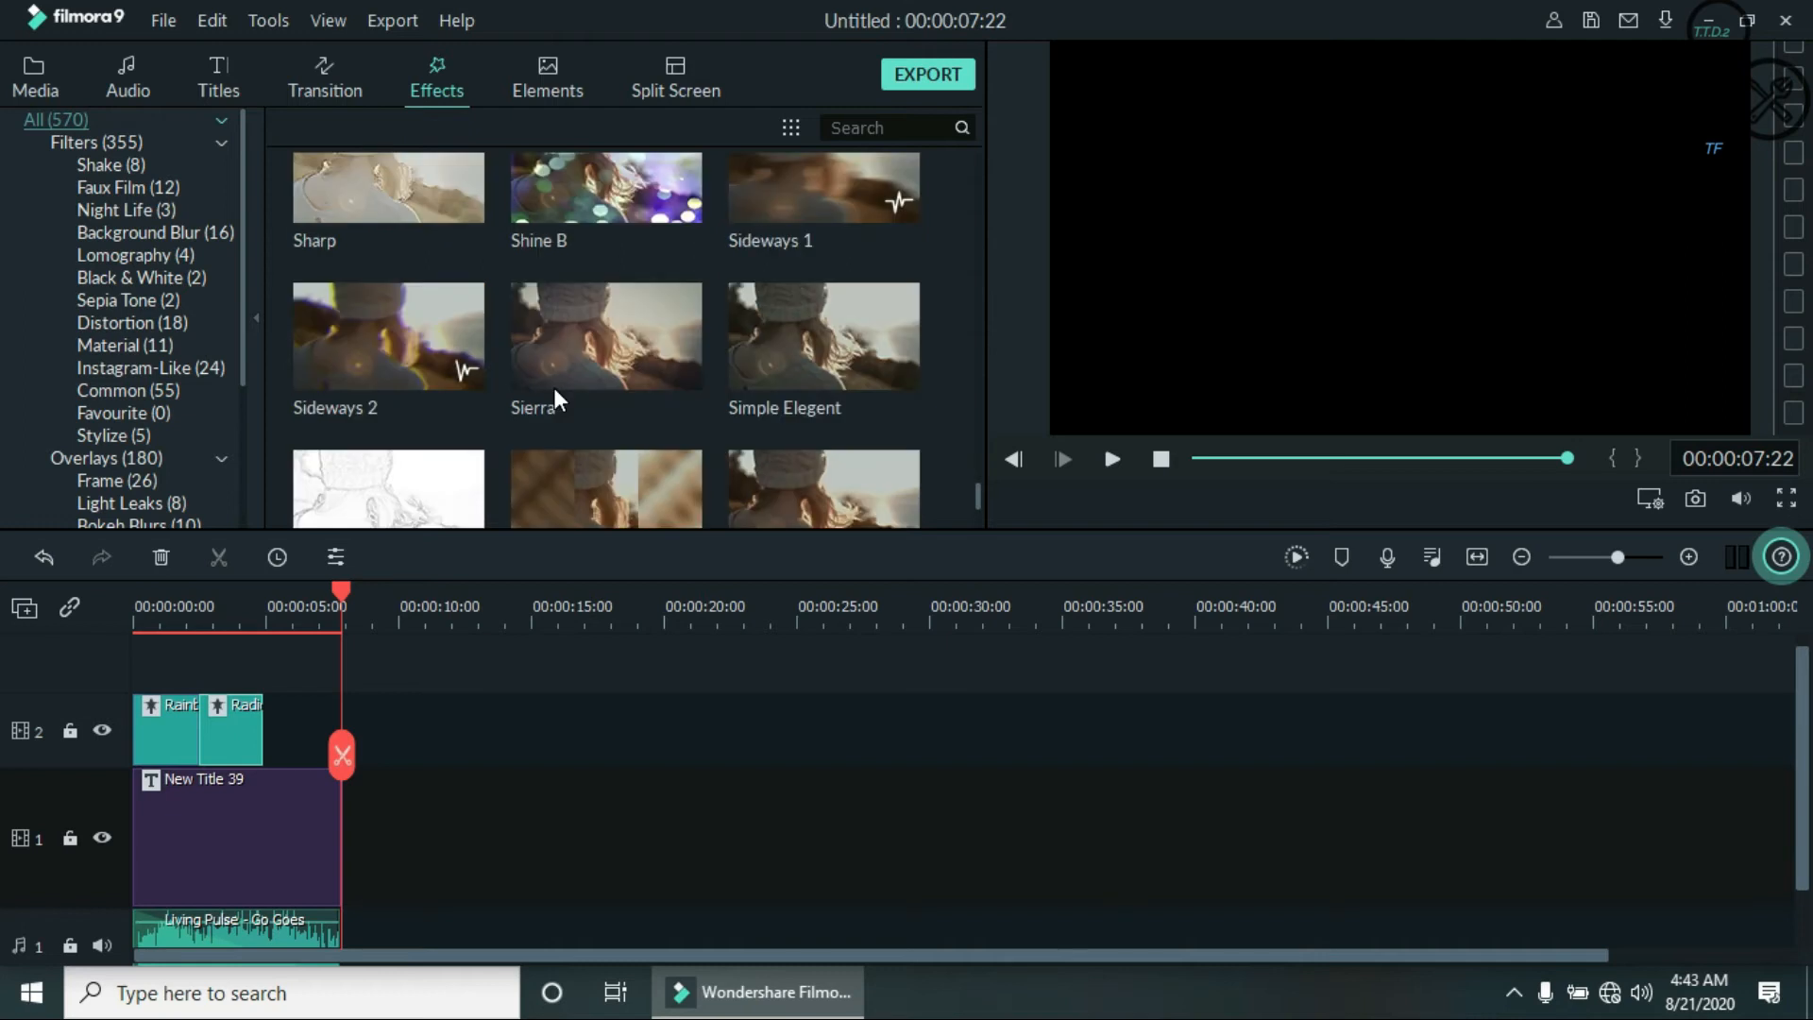
scroll(553, 387, "up", 20)
scroll(553, 387, "up", 12)
scroll(556, 381, "up", 15)
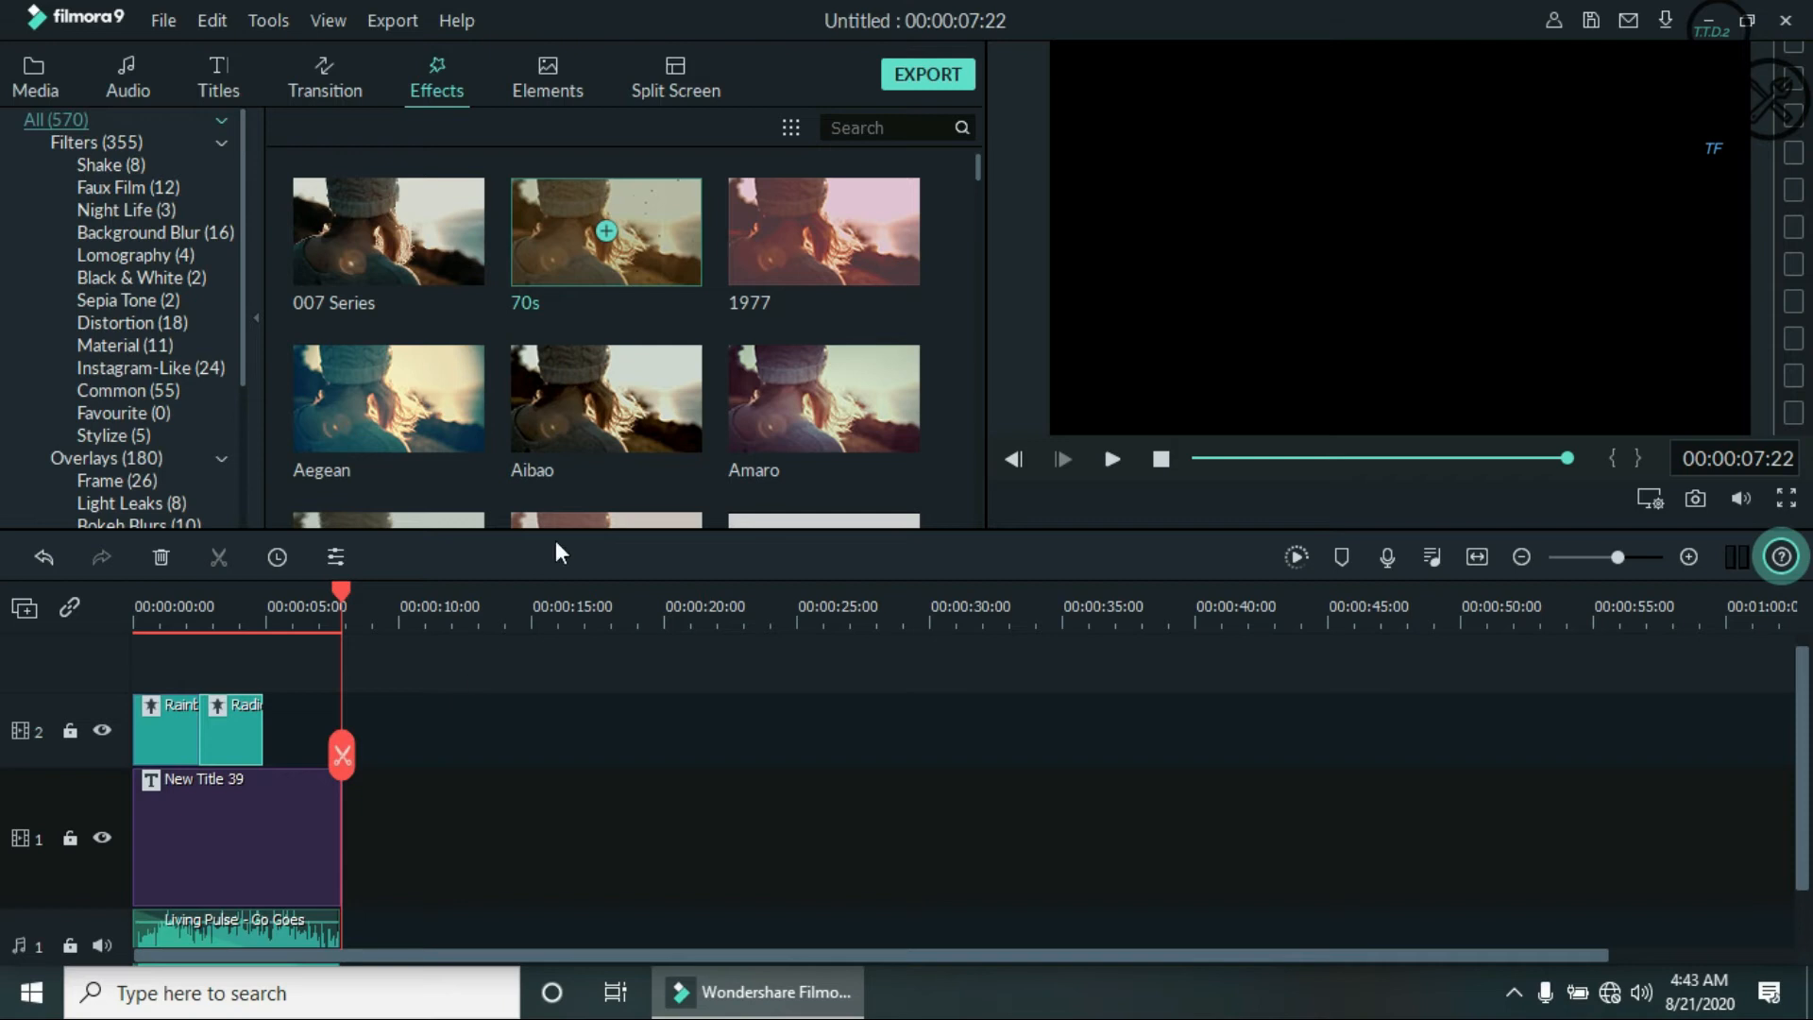
left_click_drag(666, 218, 388, 729)
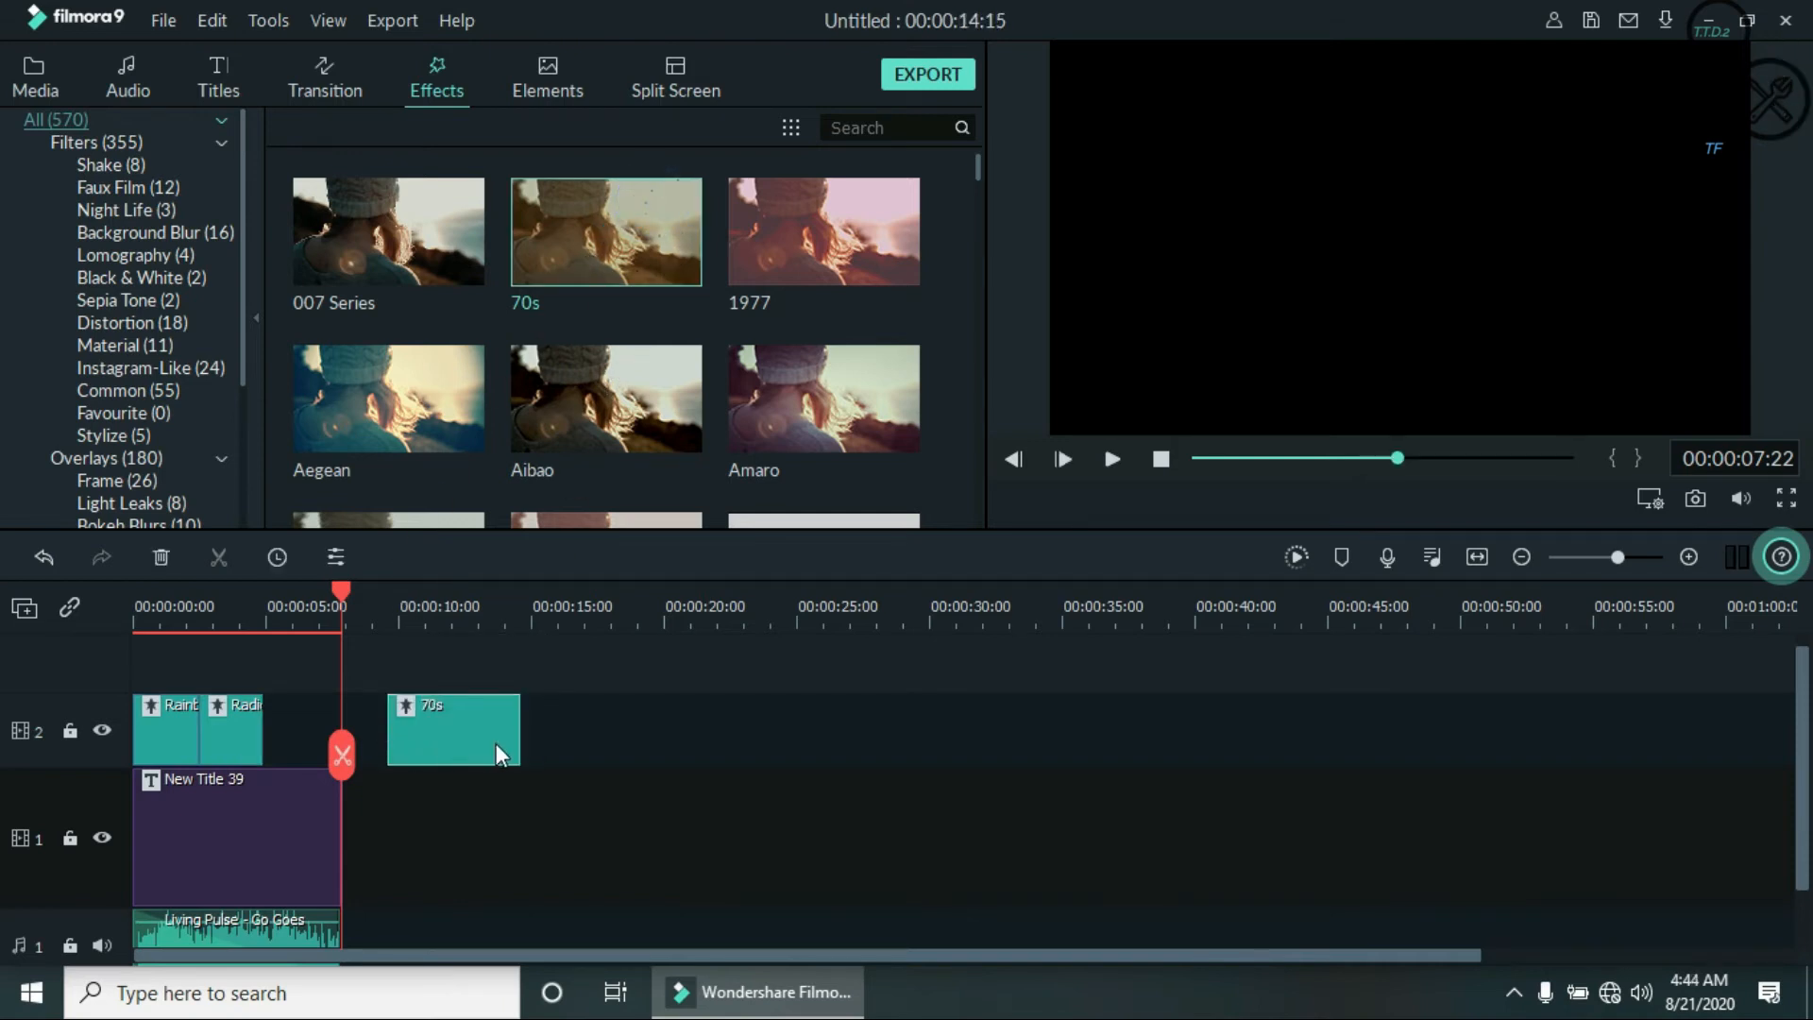
left_click_drag(521, 724, 296, 717)
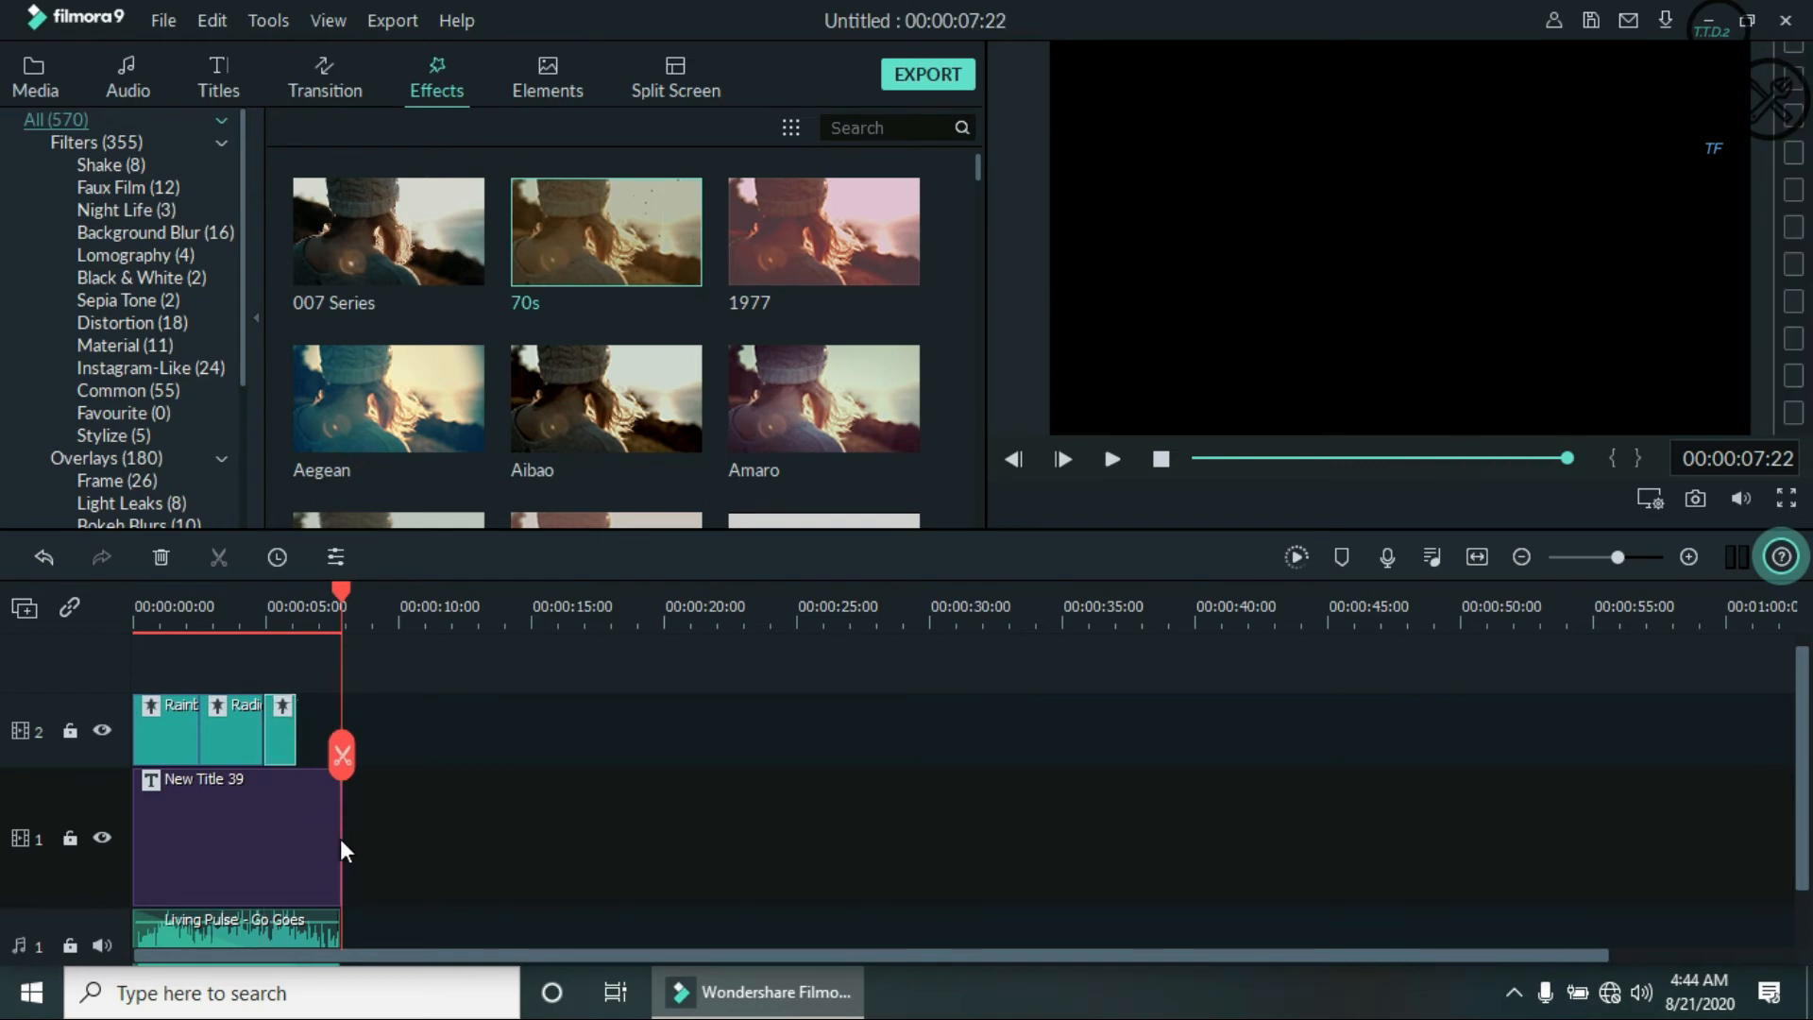
- Try to extend the ends of the title clip and the Go Goes music clip slightly
left_click(286, 831)
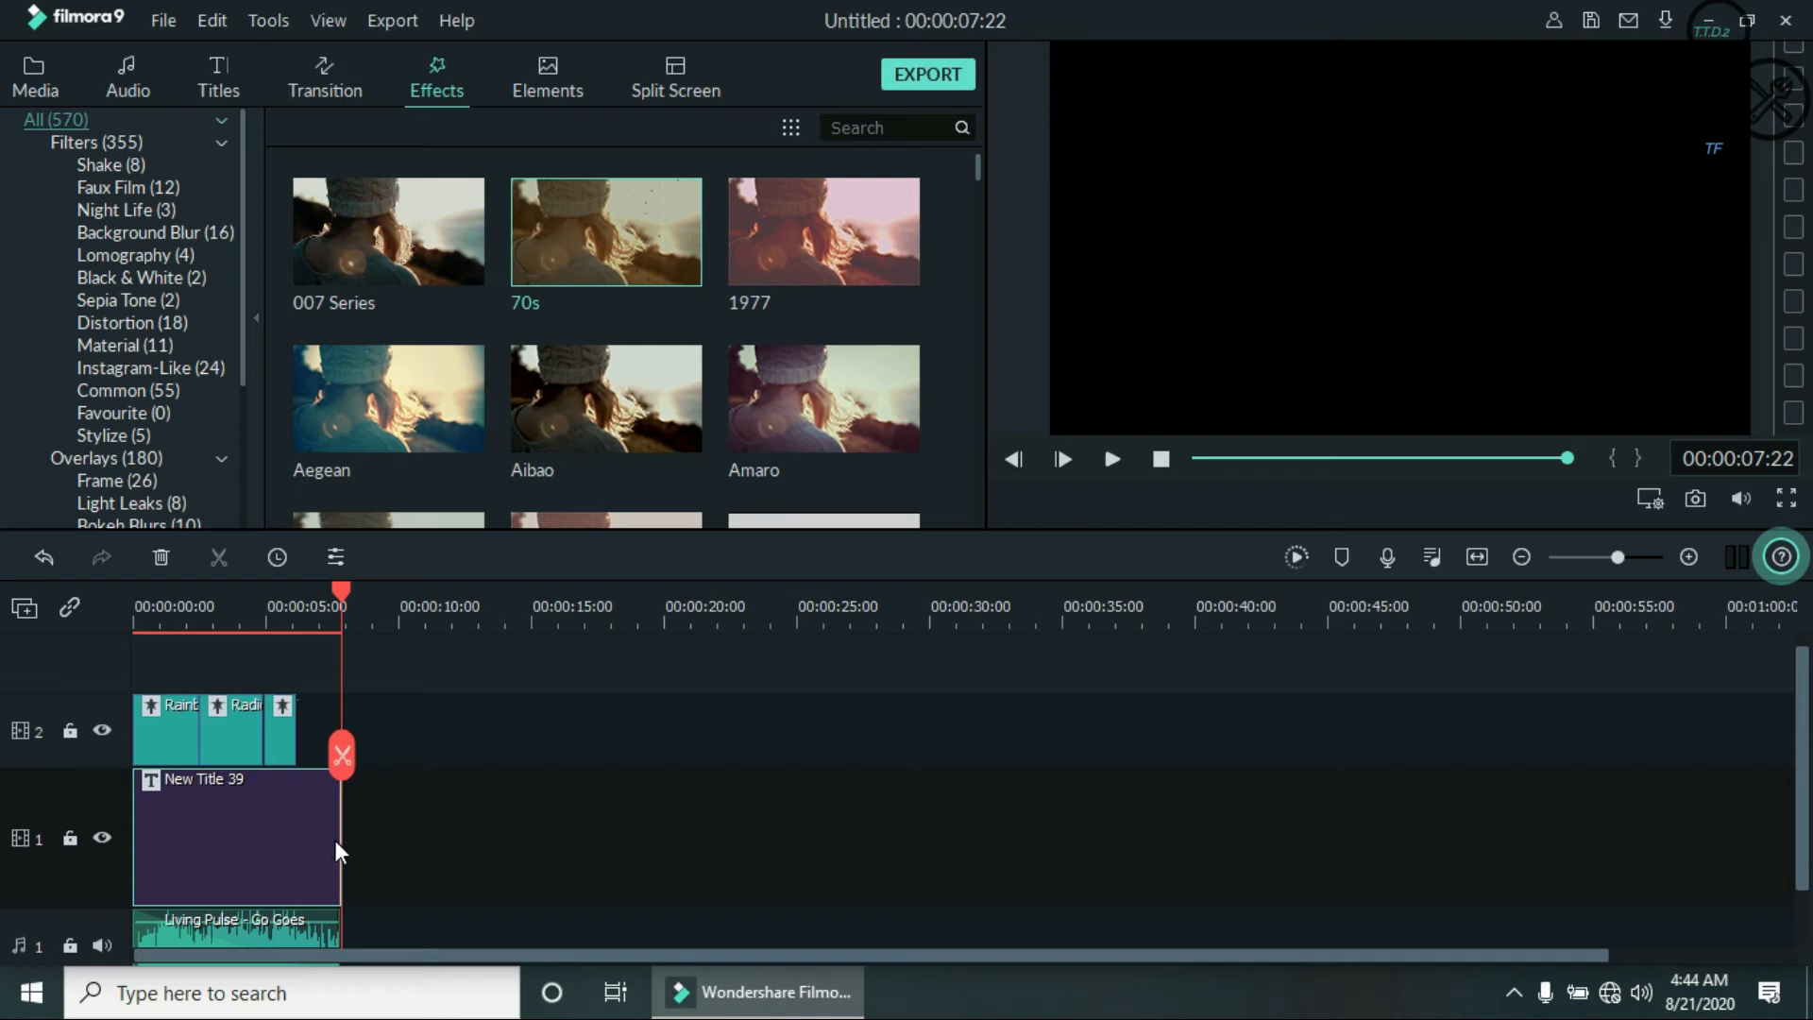
mouse_move(341, 839)
left_mouse_down()
mouse_move(395, 854)
mouse_move(319, 861)
mouse_move(351, 855)
left_mouse_up()
left_click(331, 933)
left_click_drag(337, 933, 343, 941)
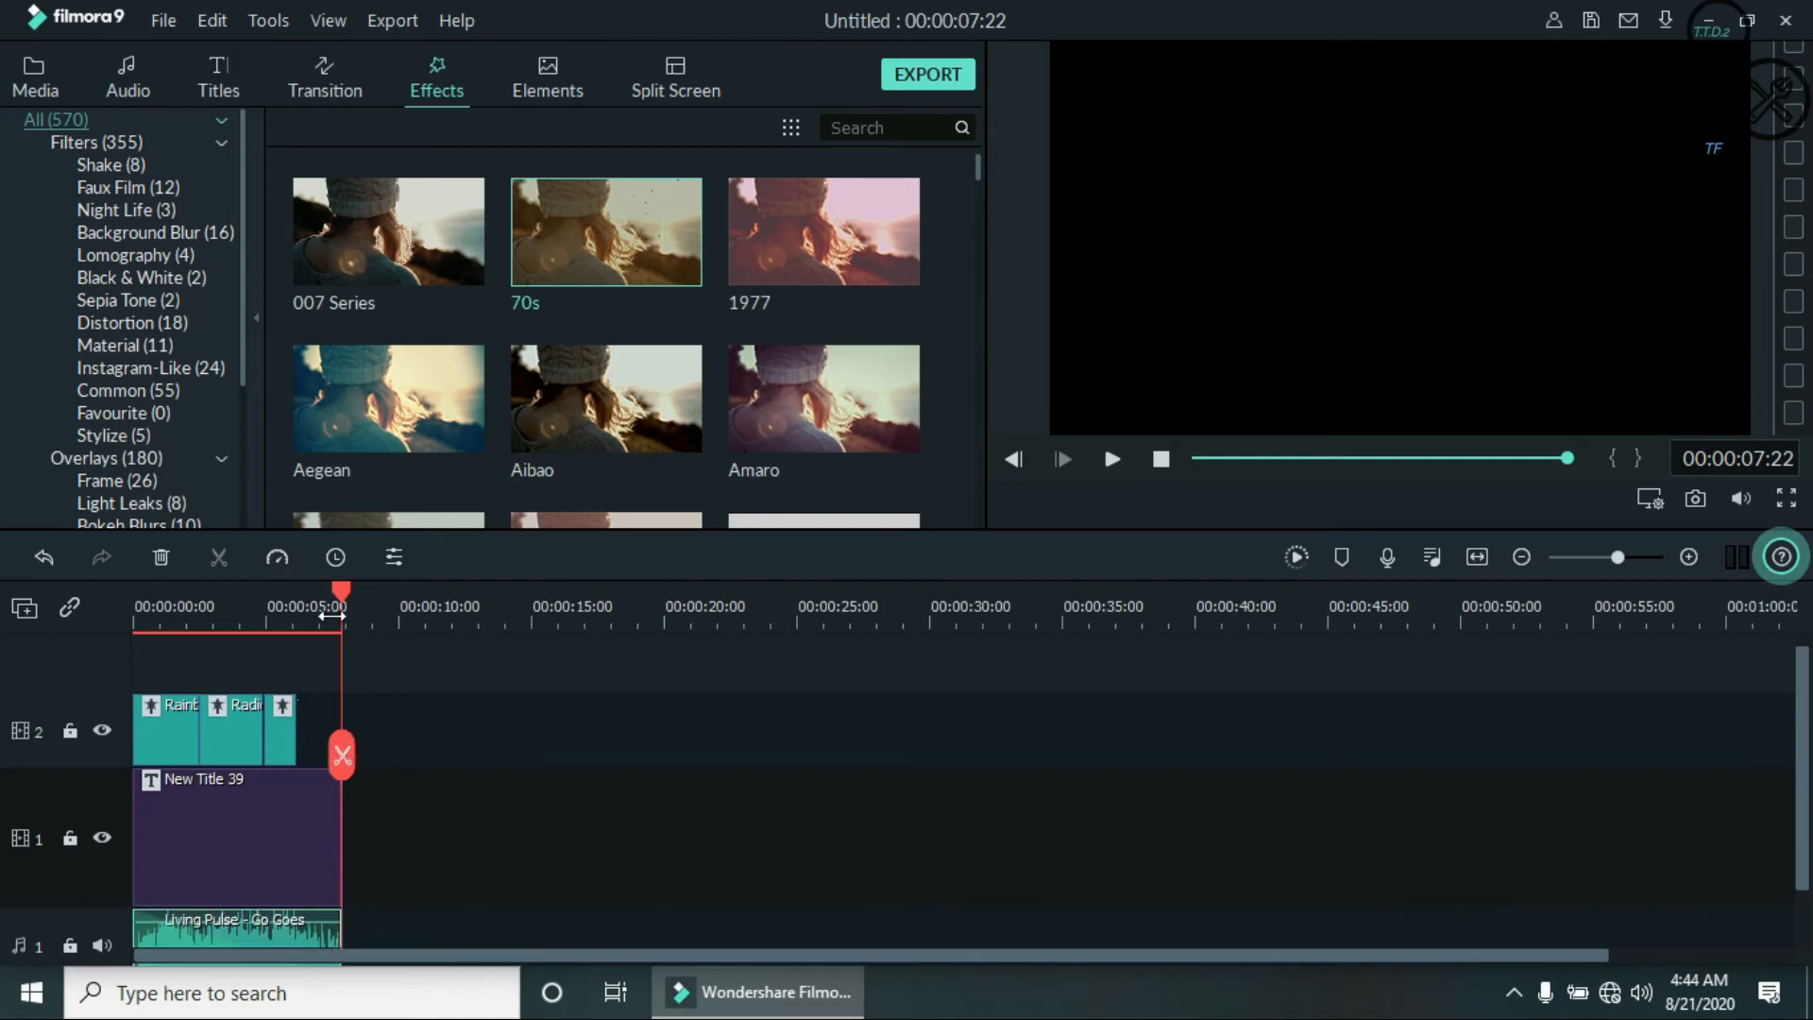
- Inspect the filtered title at 00:00:02:11, and add the Kaleidoscope filter directly after the 70s filter, ending at 00:00:08:14
left_click_drag(343, 587, 298, 584)
left_click(198, 615)
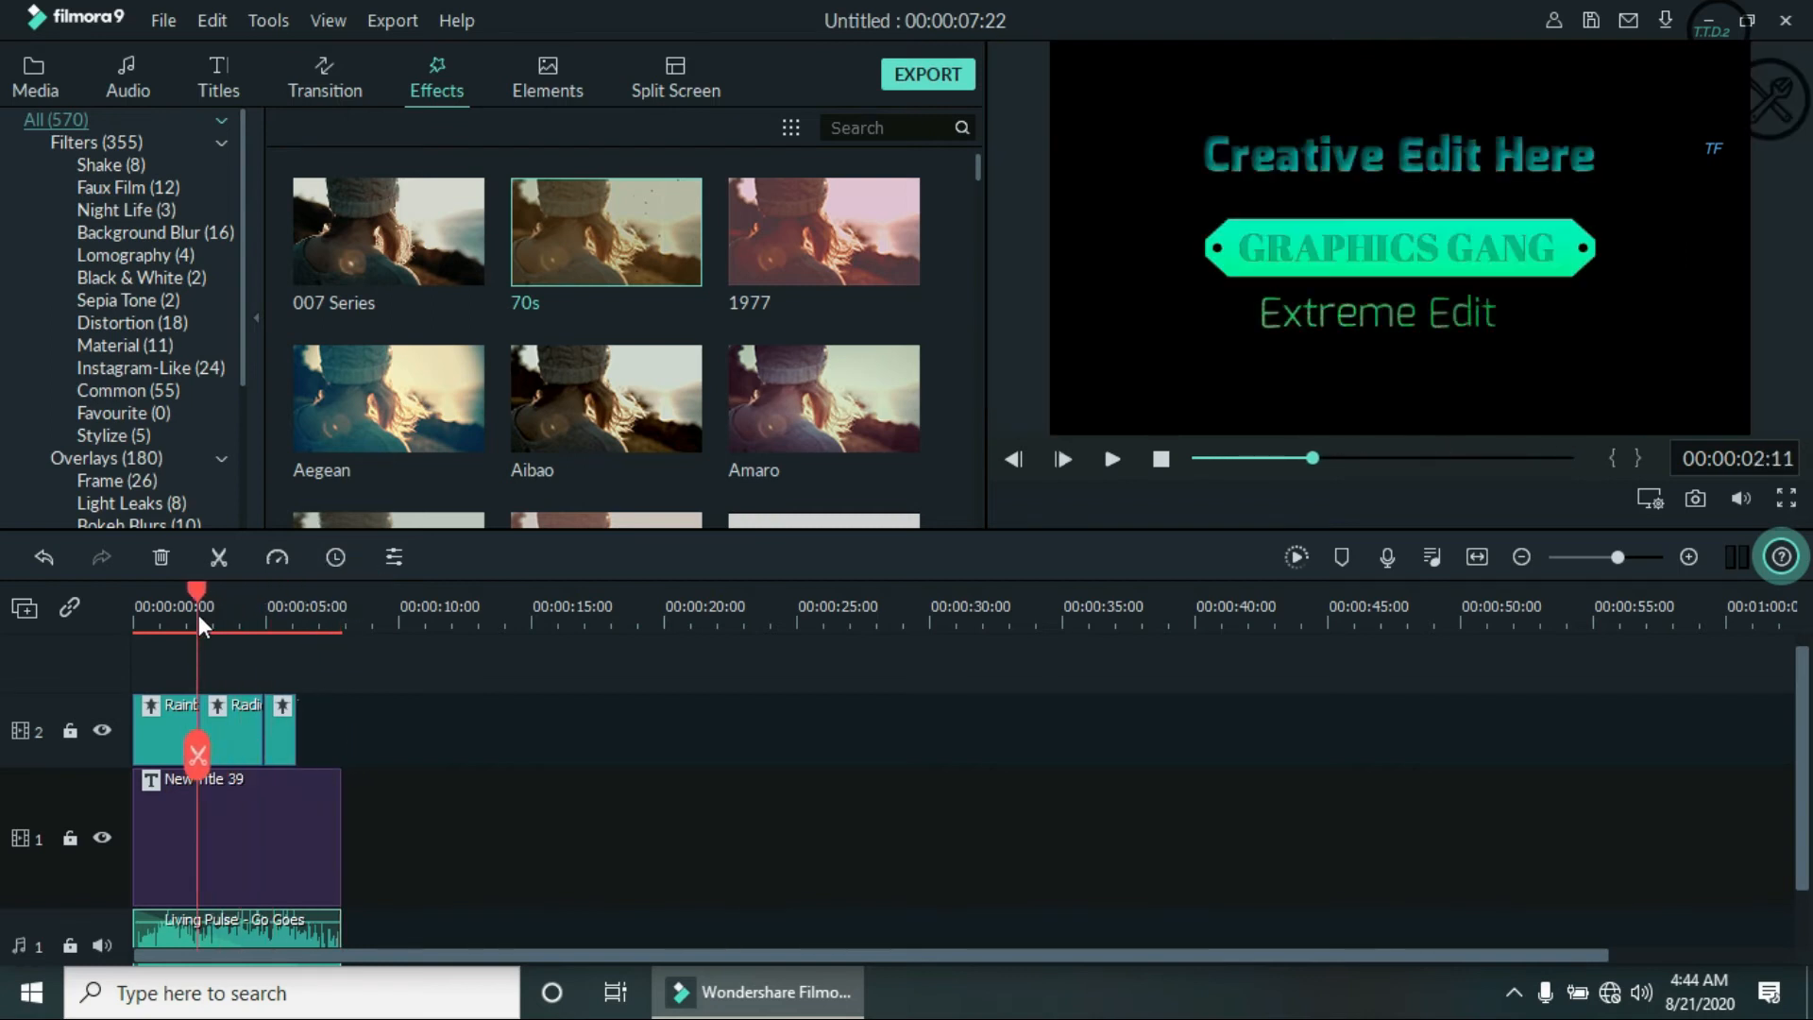
scroll(472, 468, "down", 10)
scroll(472, 463, "down", 8)
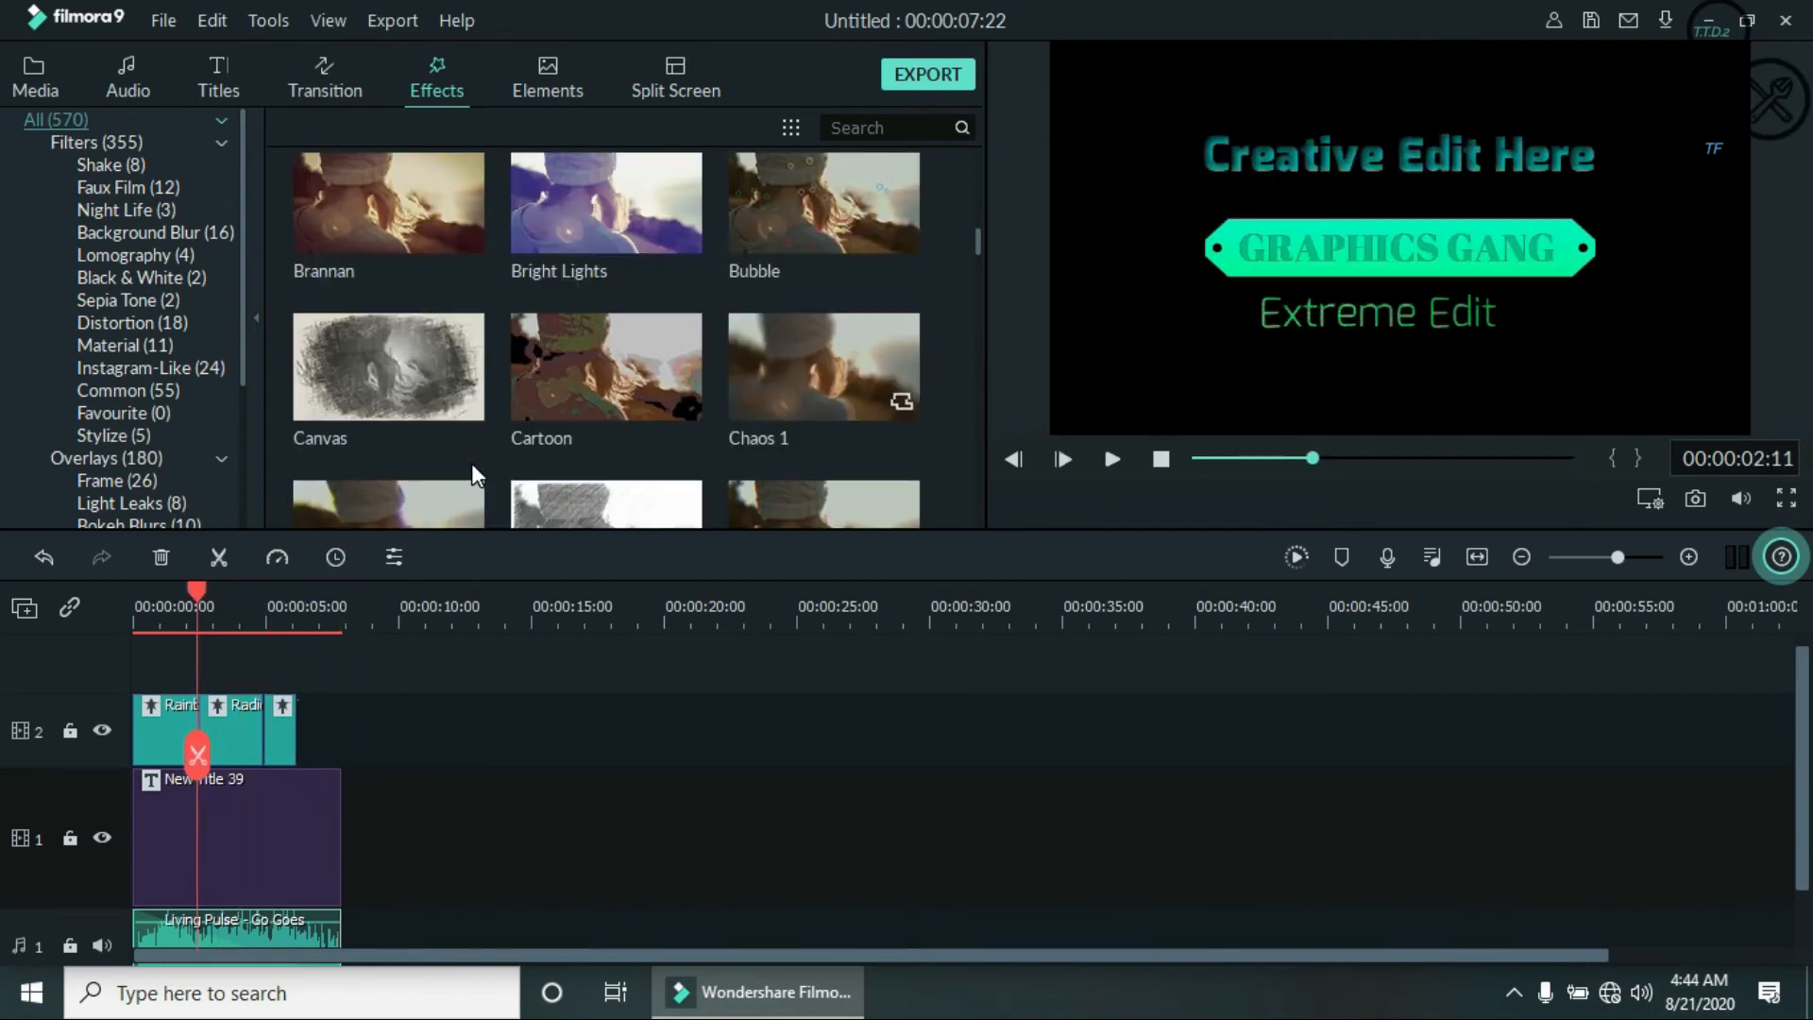
scroll(508, 438, "up", 2)
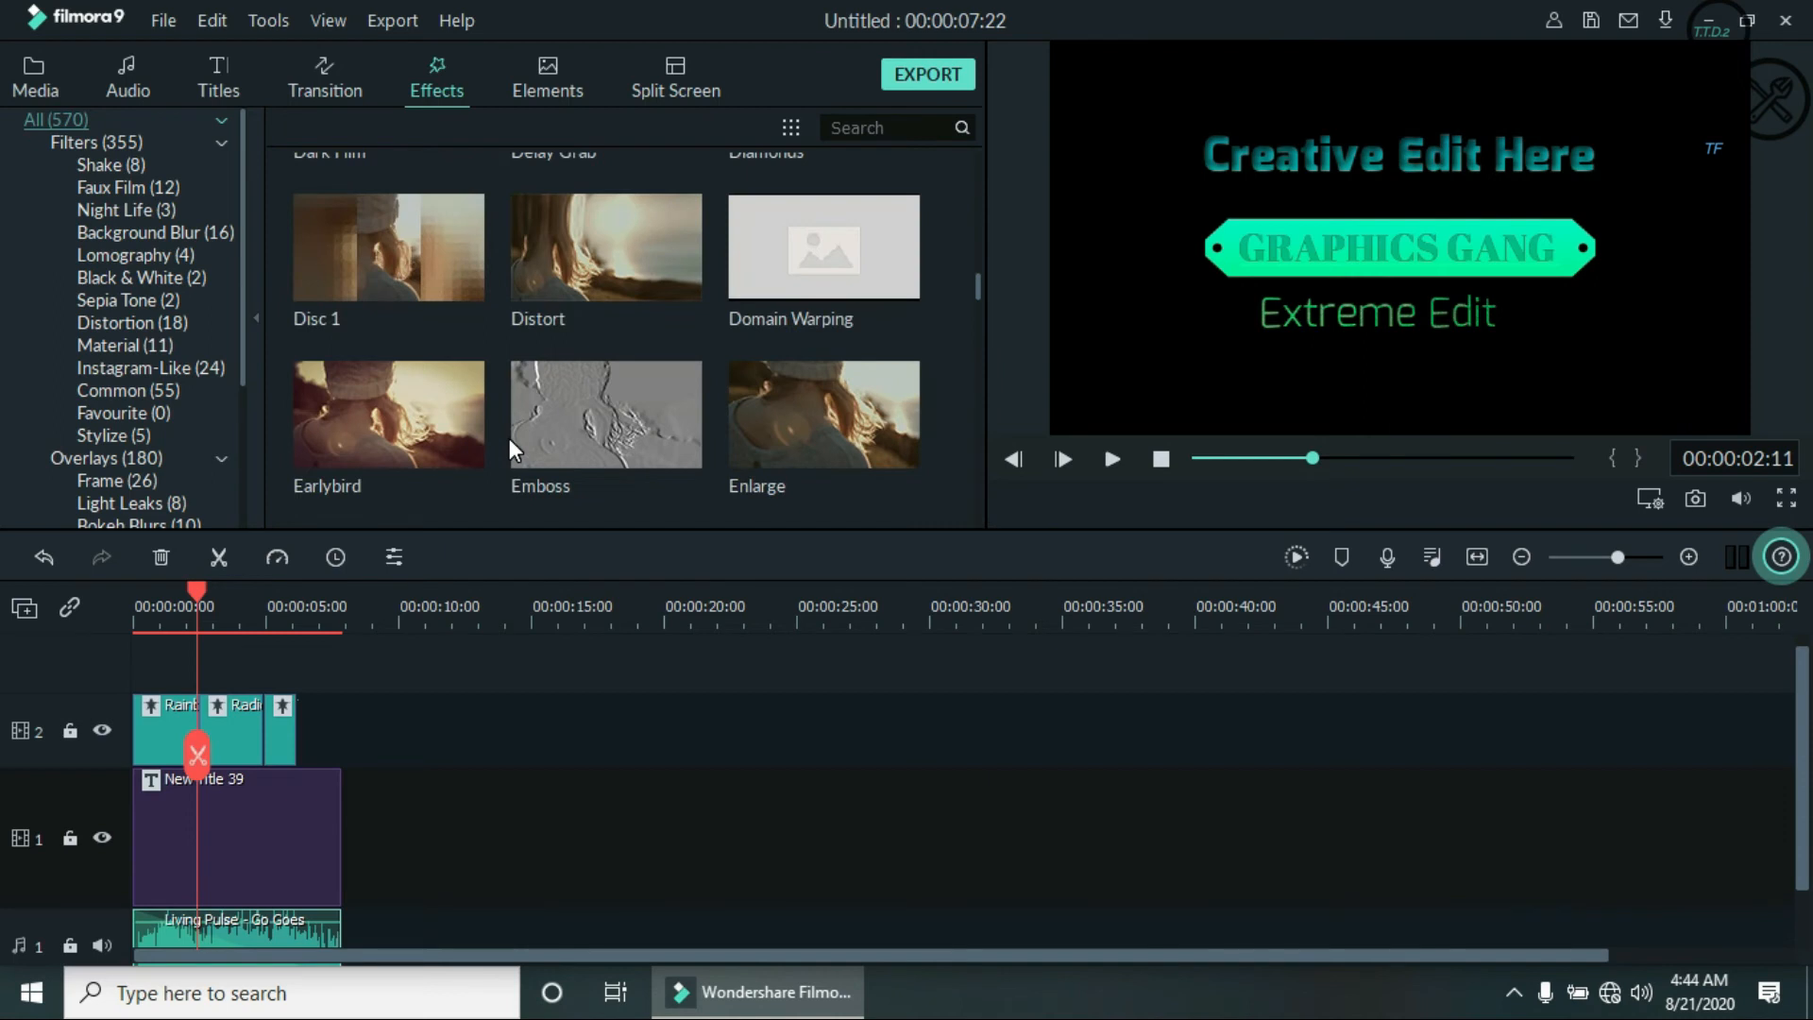
scroll(508, 438, "down", 5)
scroll(508, 438, "down", 3)
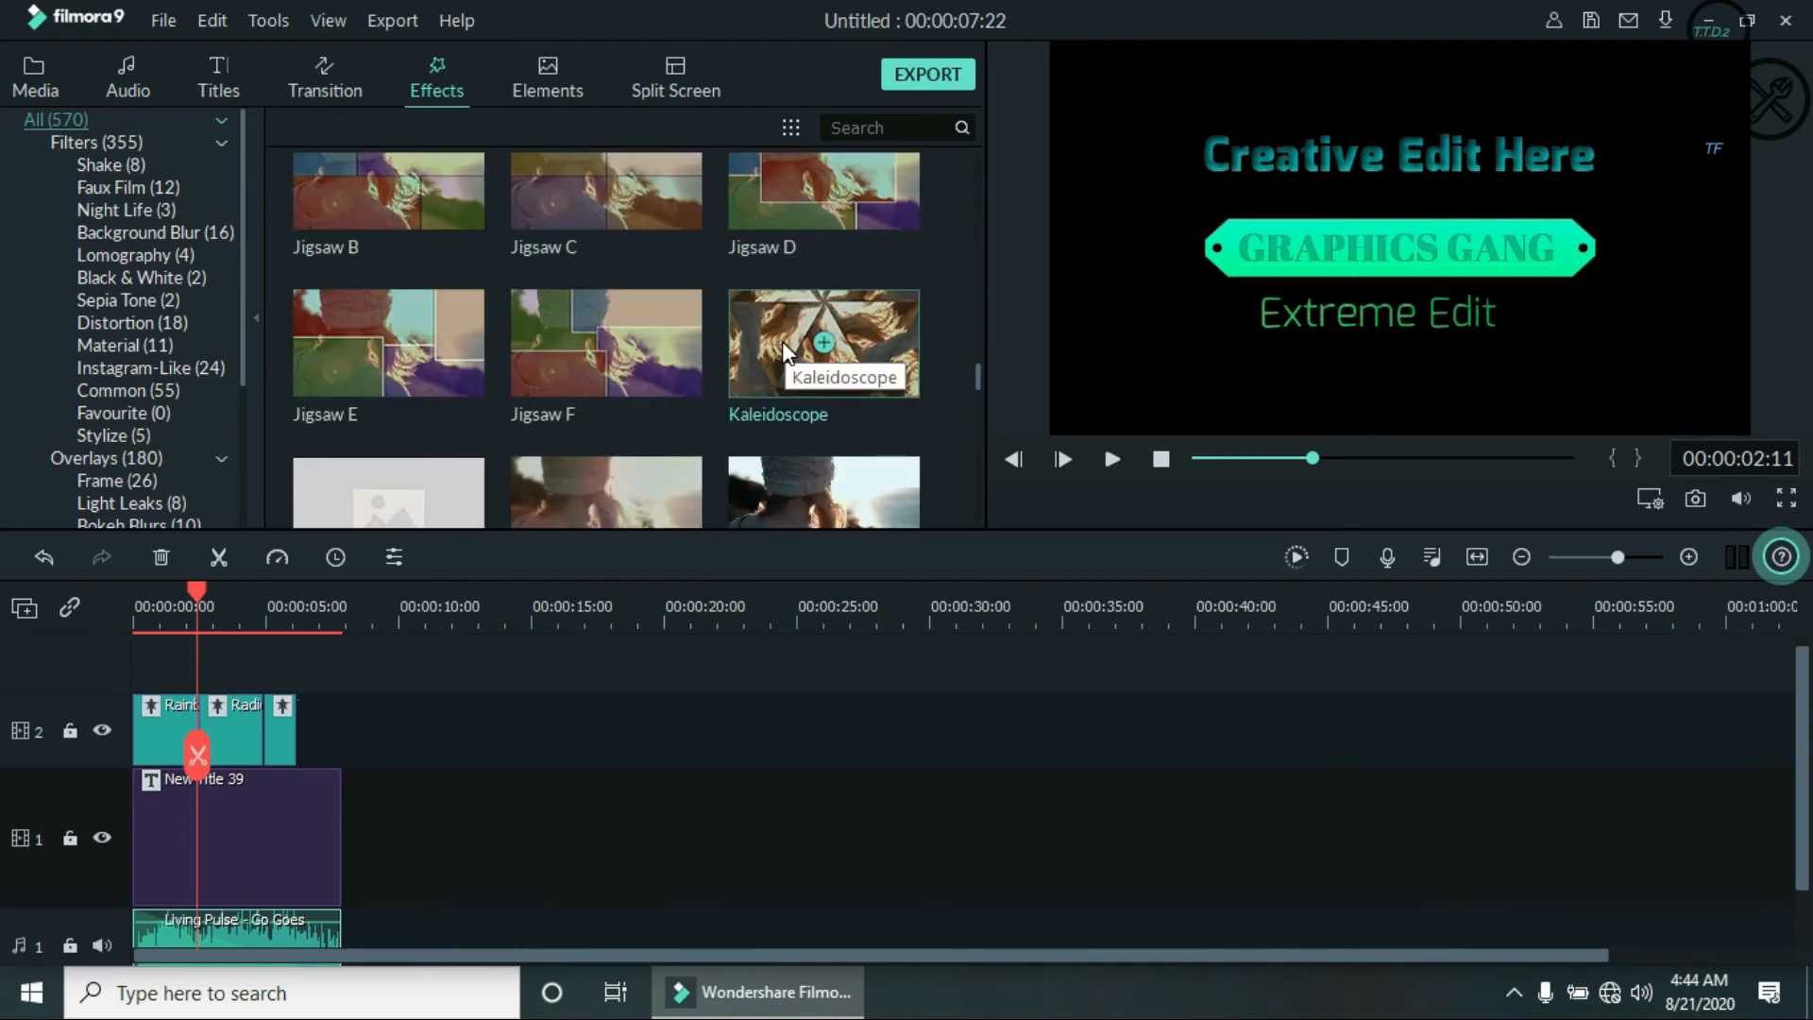
left_click_drag(801, 304, 361, 748)
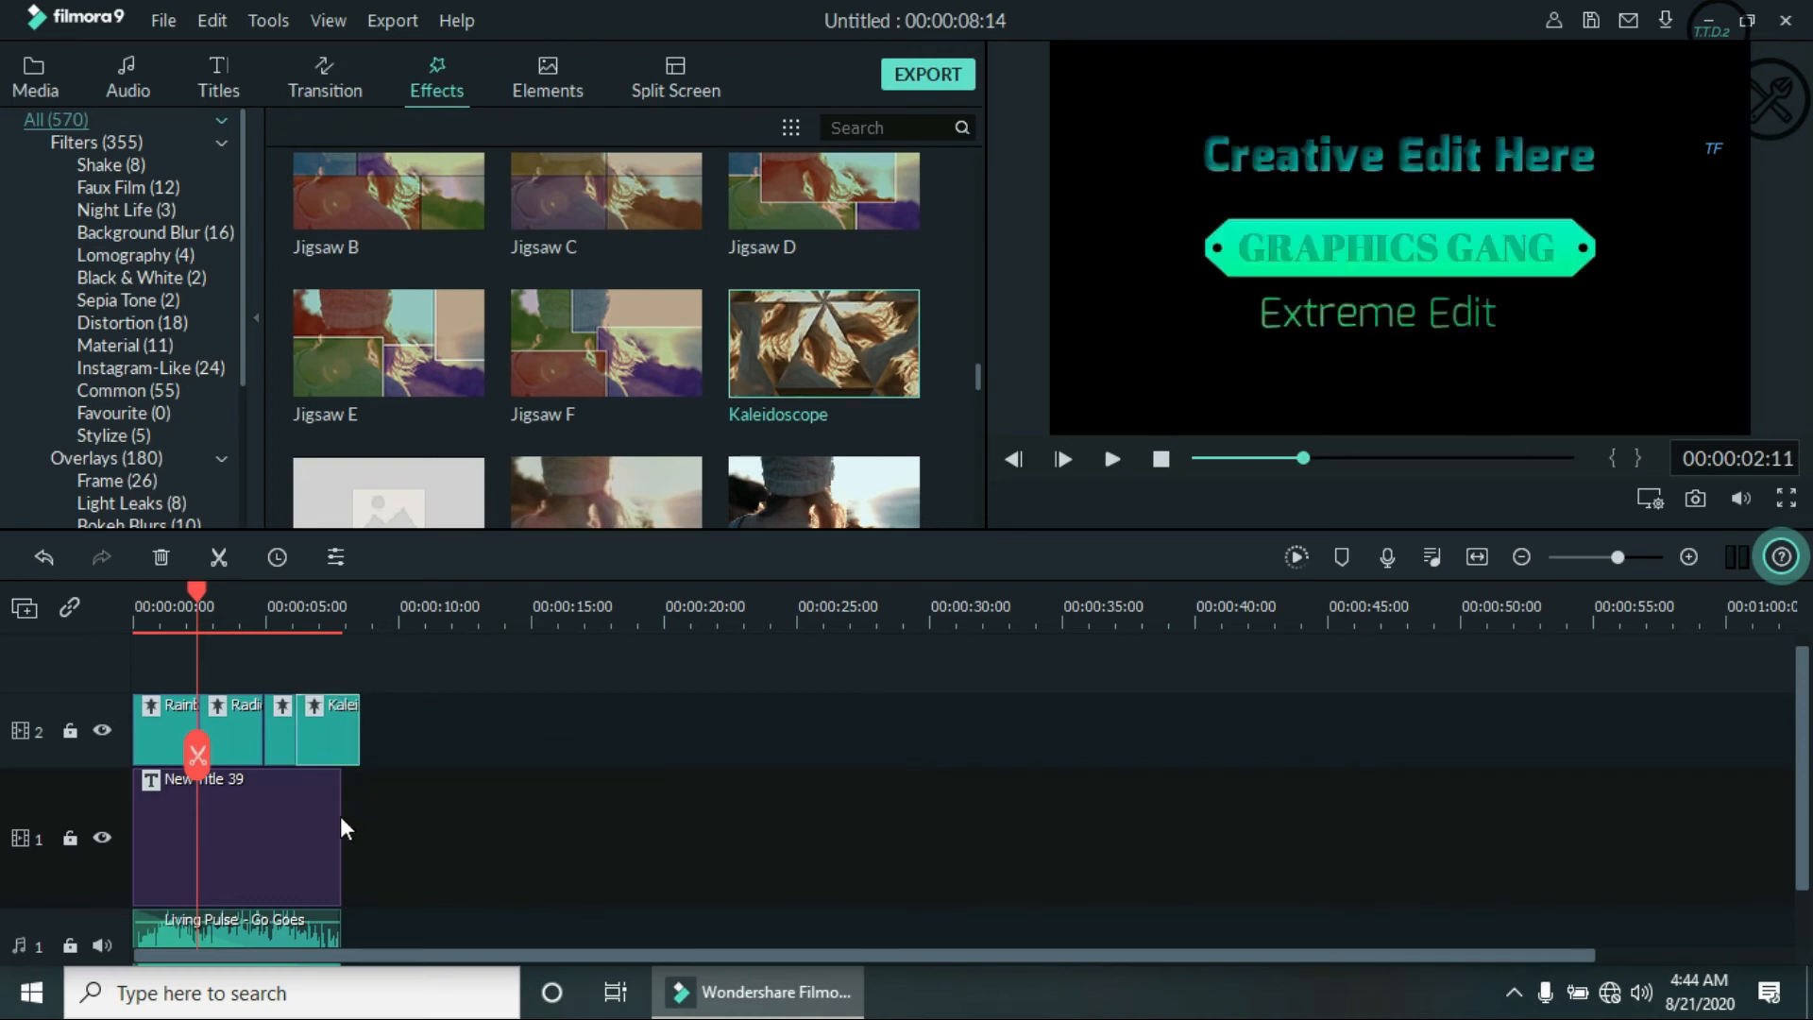
- Extend the title and music to the end of the Kaleidoscope filter at 00:00:08:14, and play the intro from the start
left_click_drag(338, 827, 360, 843)
left_click_drag(326, 914, 365, 925)
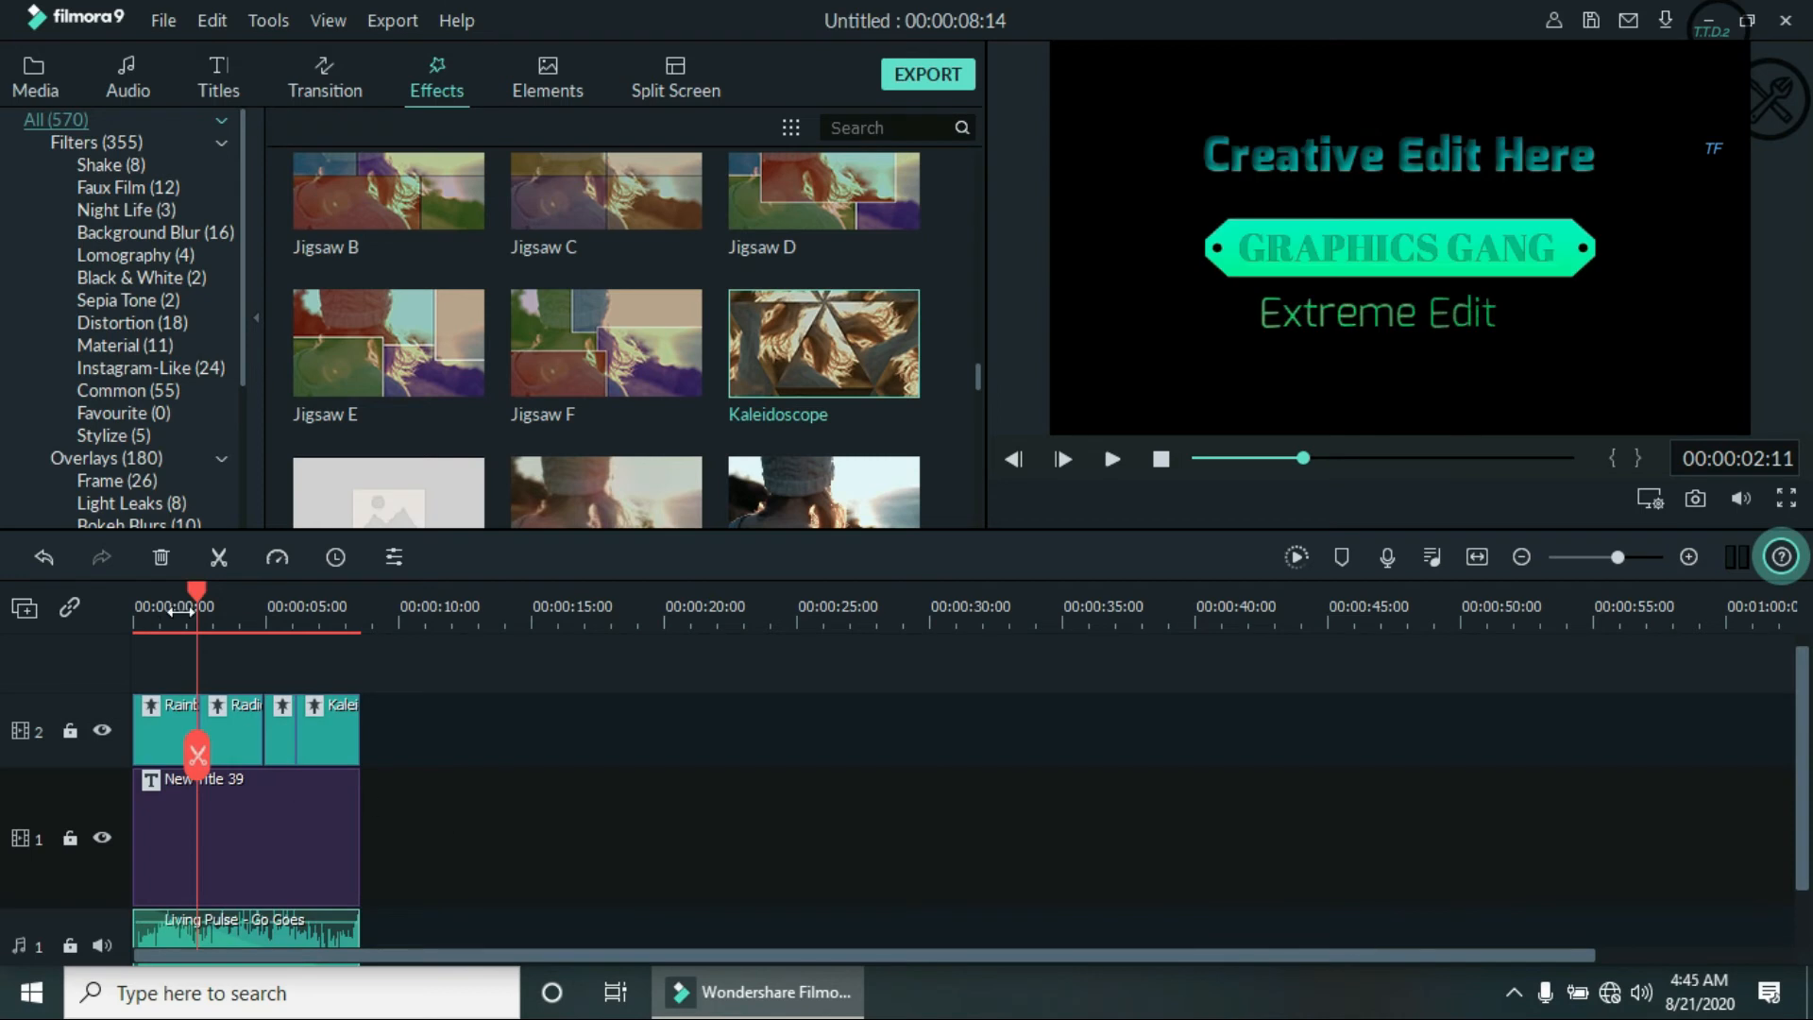
left_click_drag(182, 611, 134, 611)
left_click(1112, 459)
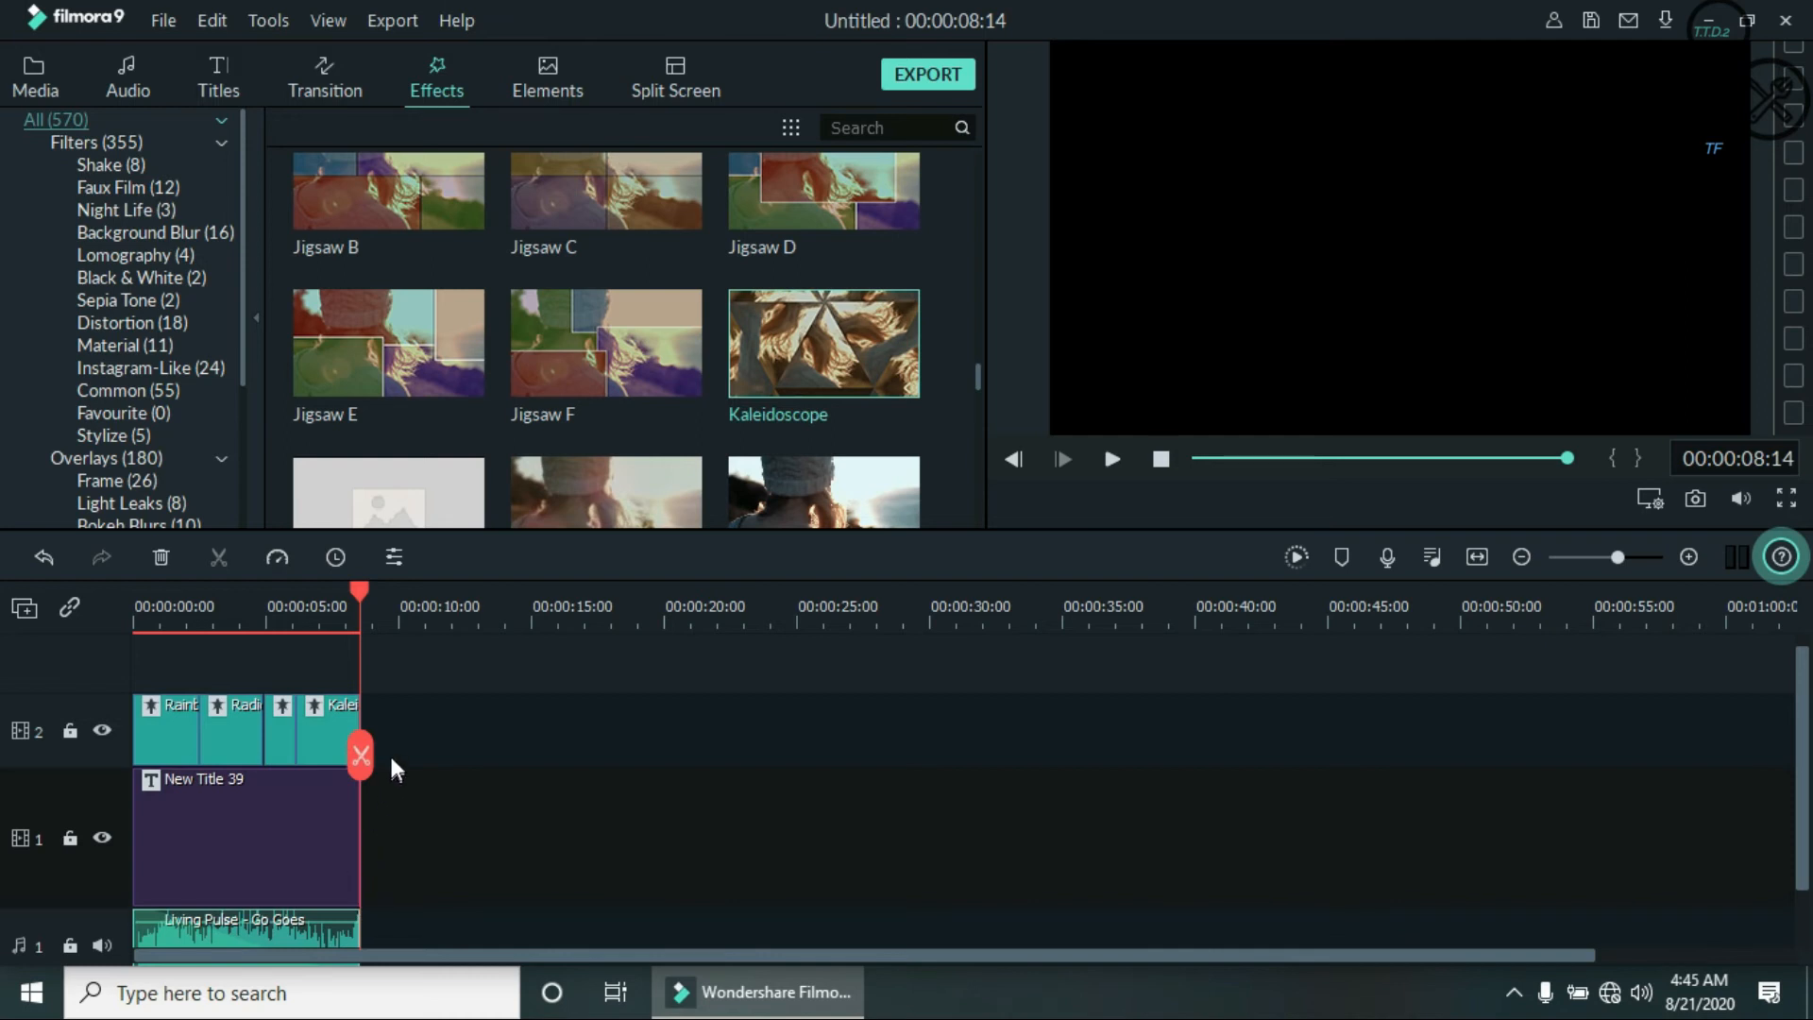
- Extend the title to 00:00:11:14, add the Jigsaw F filter for about 2.5 seconds directly after Kaleidoscope, and preview the intro
left_click(347, 841)
left_click_drag(363, 840, 453, 851)
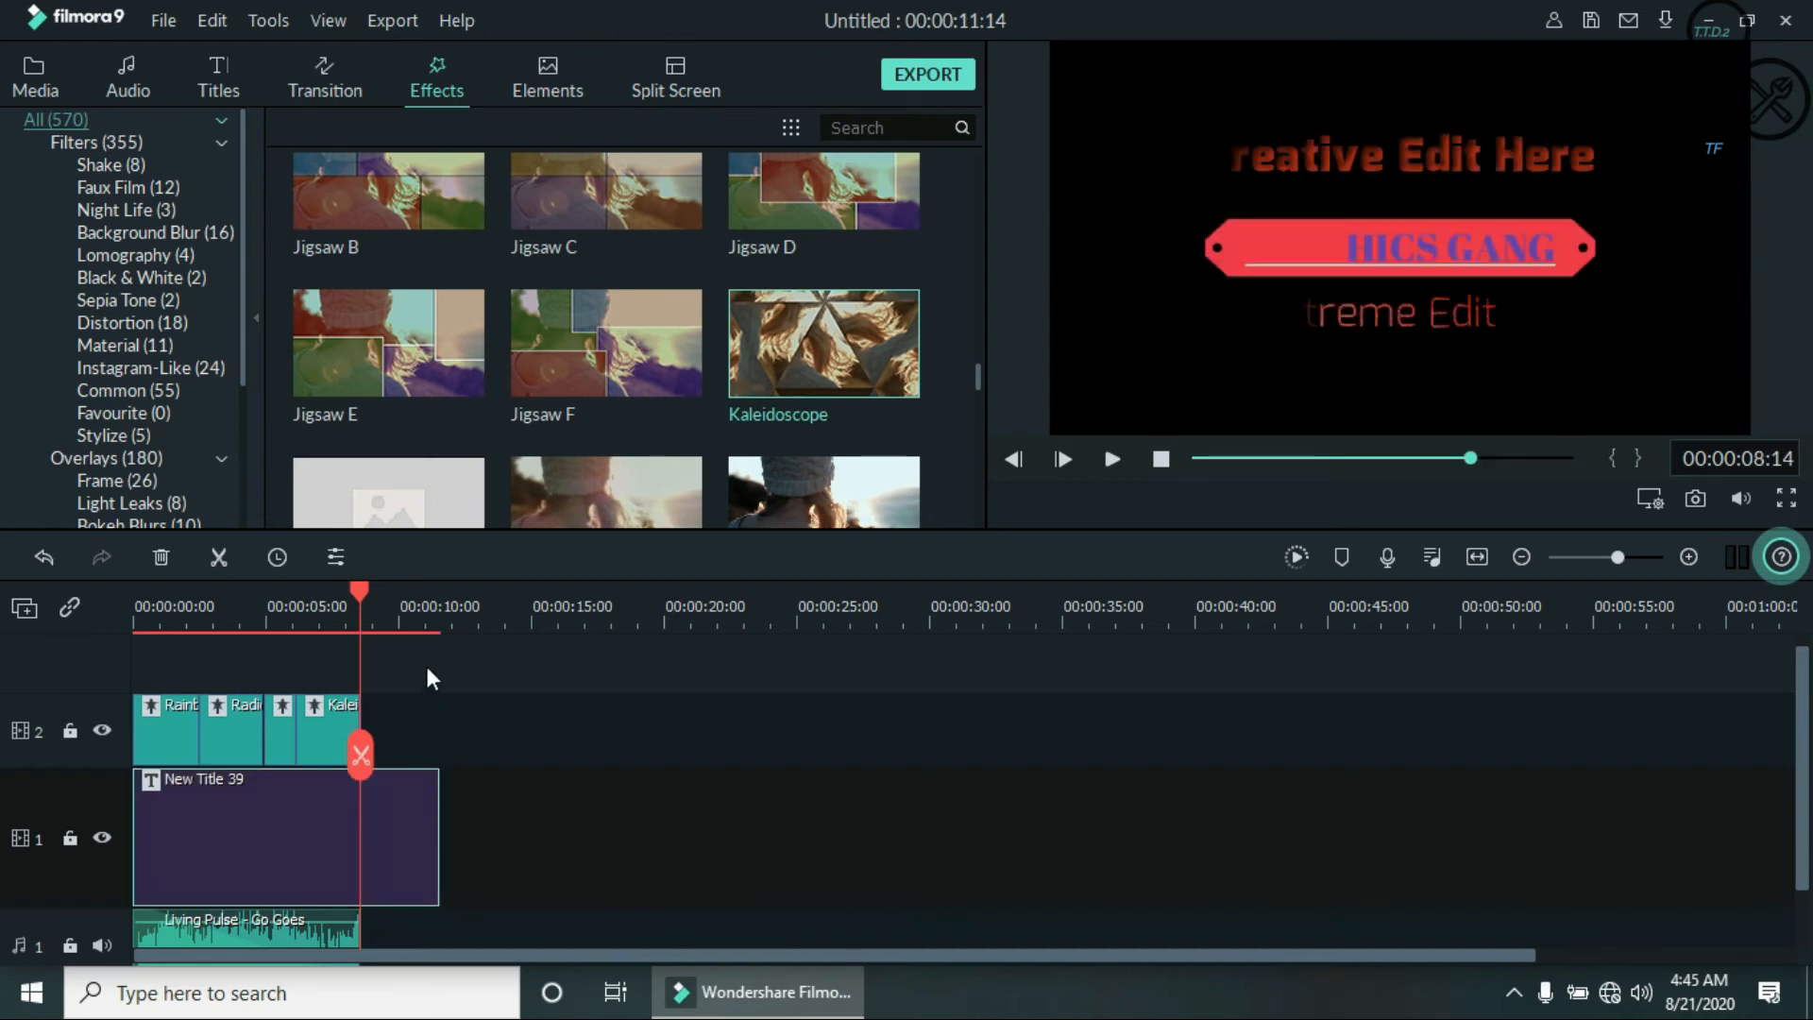
left_click_drag(648, 319, 428, 753)
left_click_drag(360, 593, 220, 594)
left_click(1108, 459)
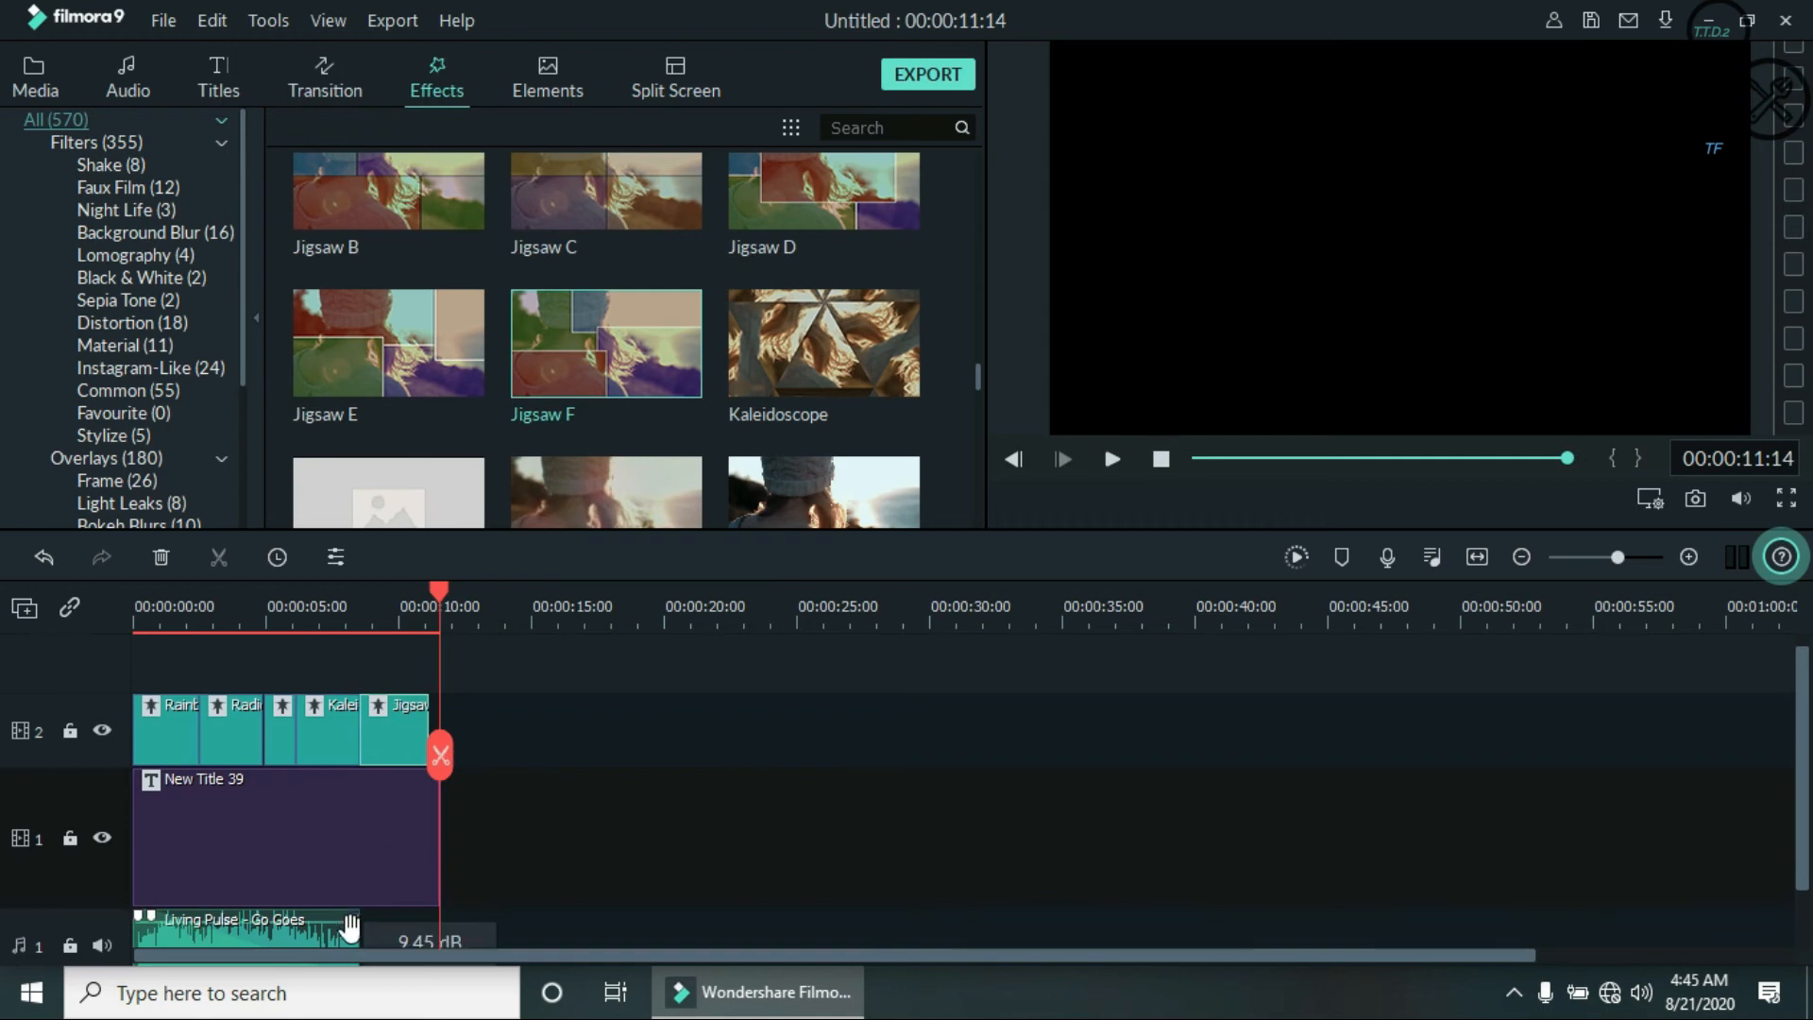
- Extend the music to the title's end at 00:00:11:14 and inspect the closing frames around 00:00:11:05
left_click(357, 935)
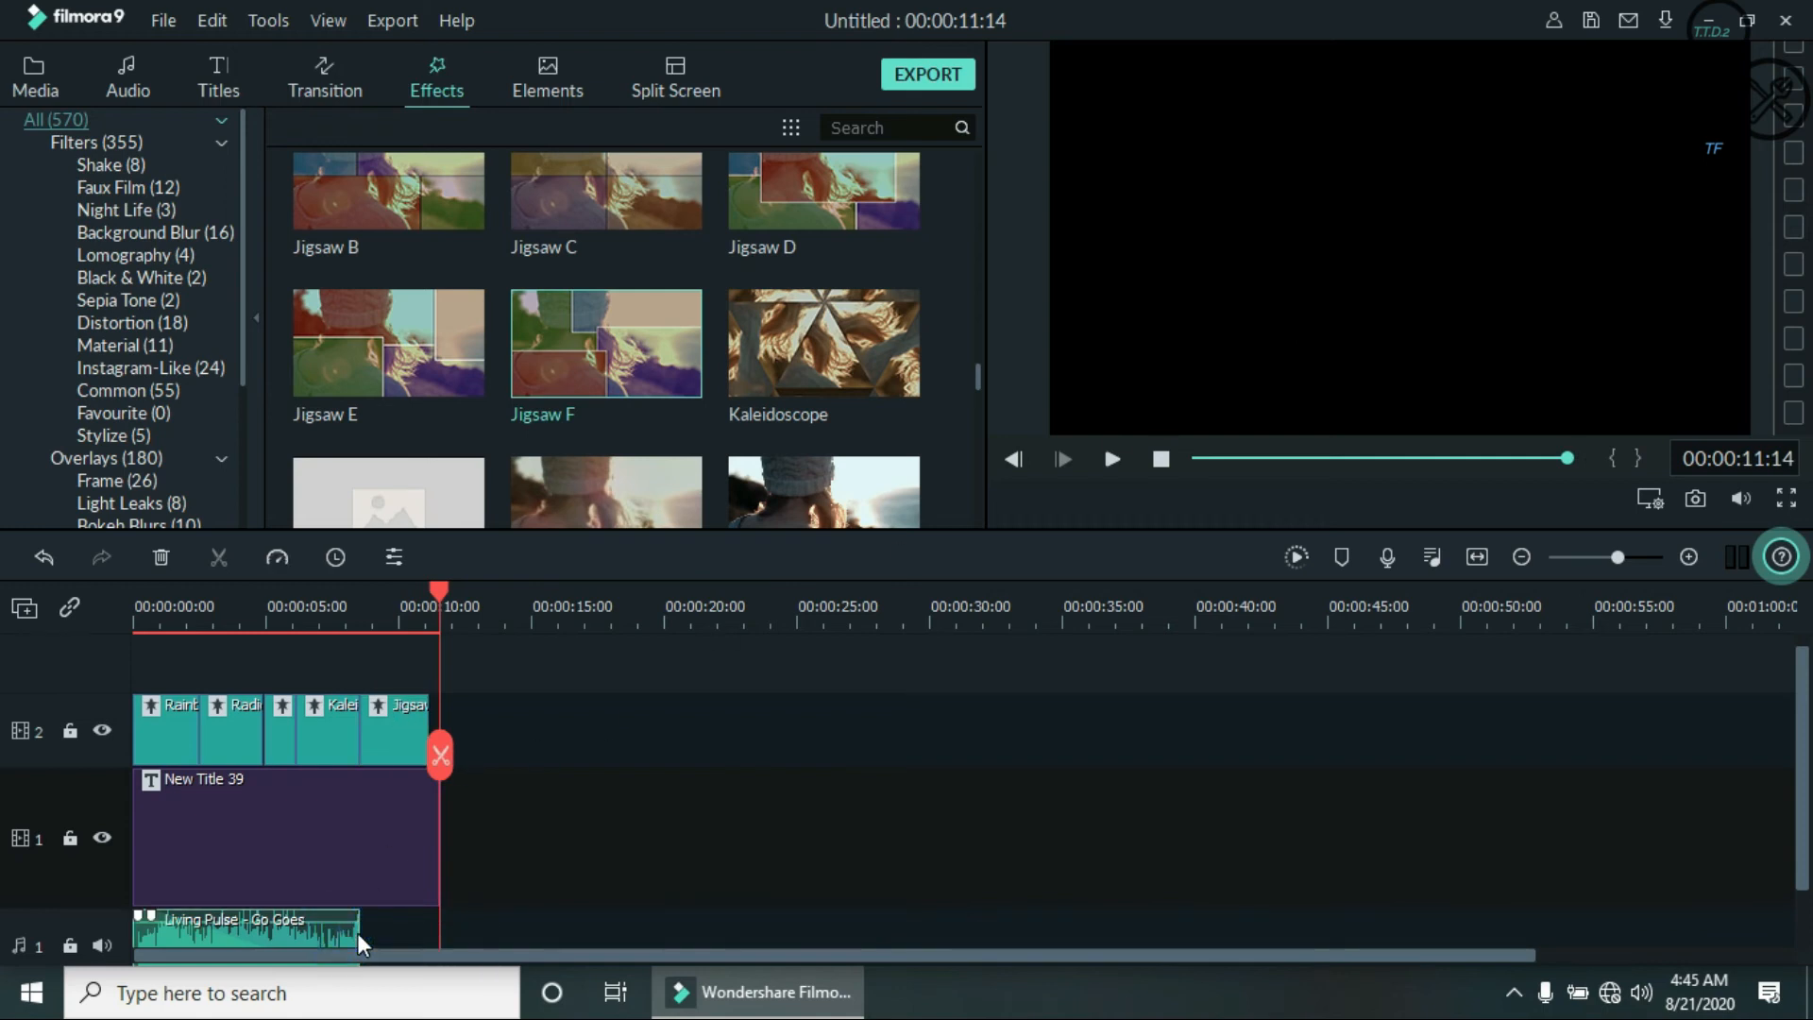
left_click_drag(359, 932, 440, 945)
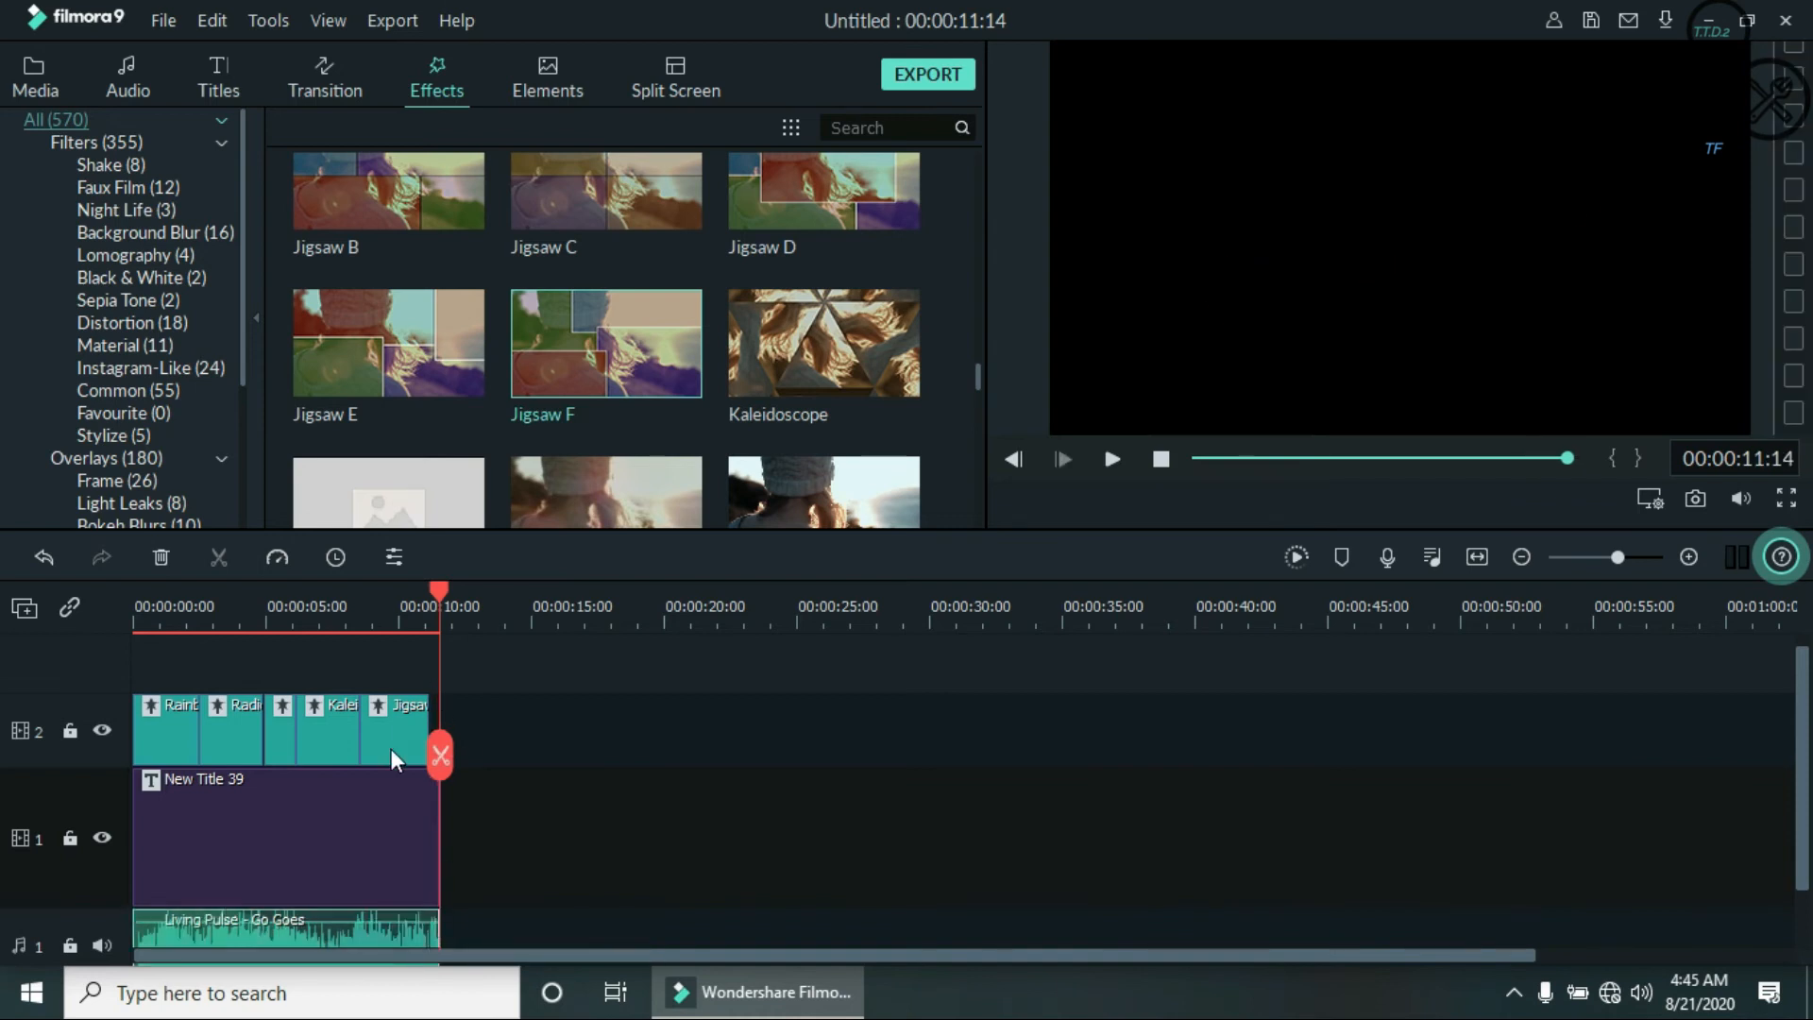
left_click_drag(440, 592, 425, 592)
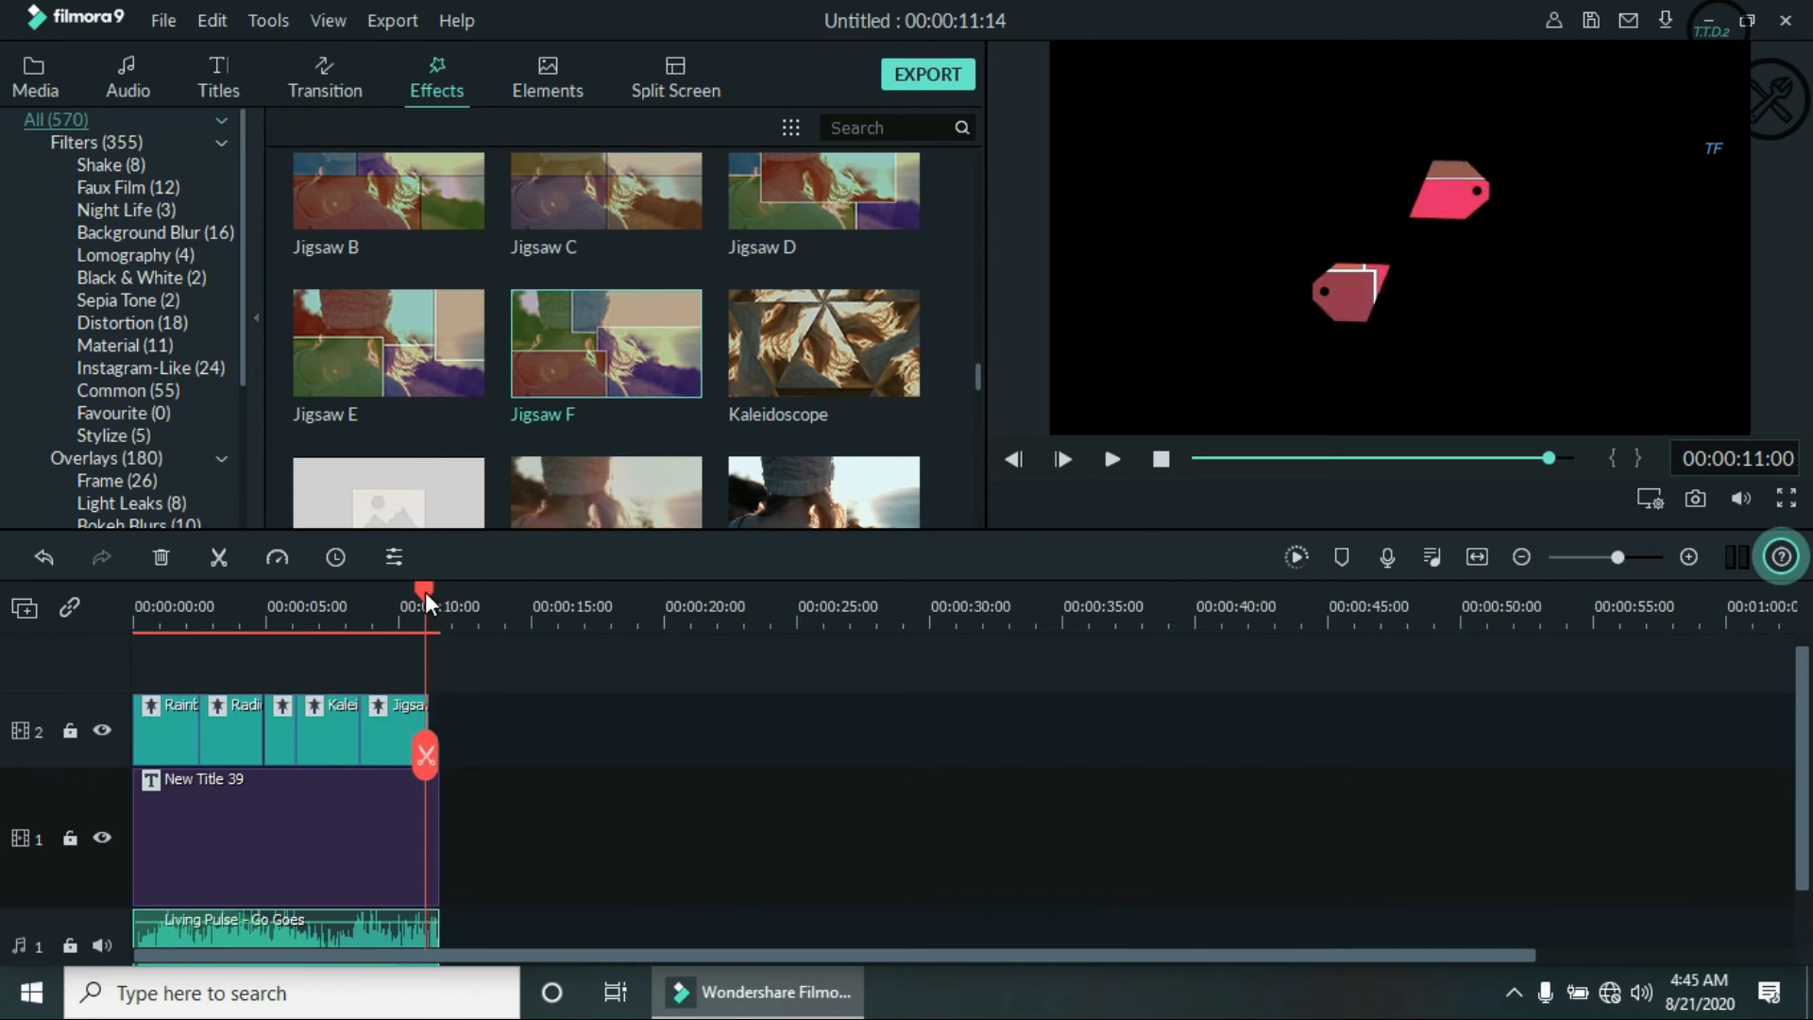
left_click_drag(424, 592, 431, 603)
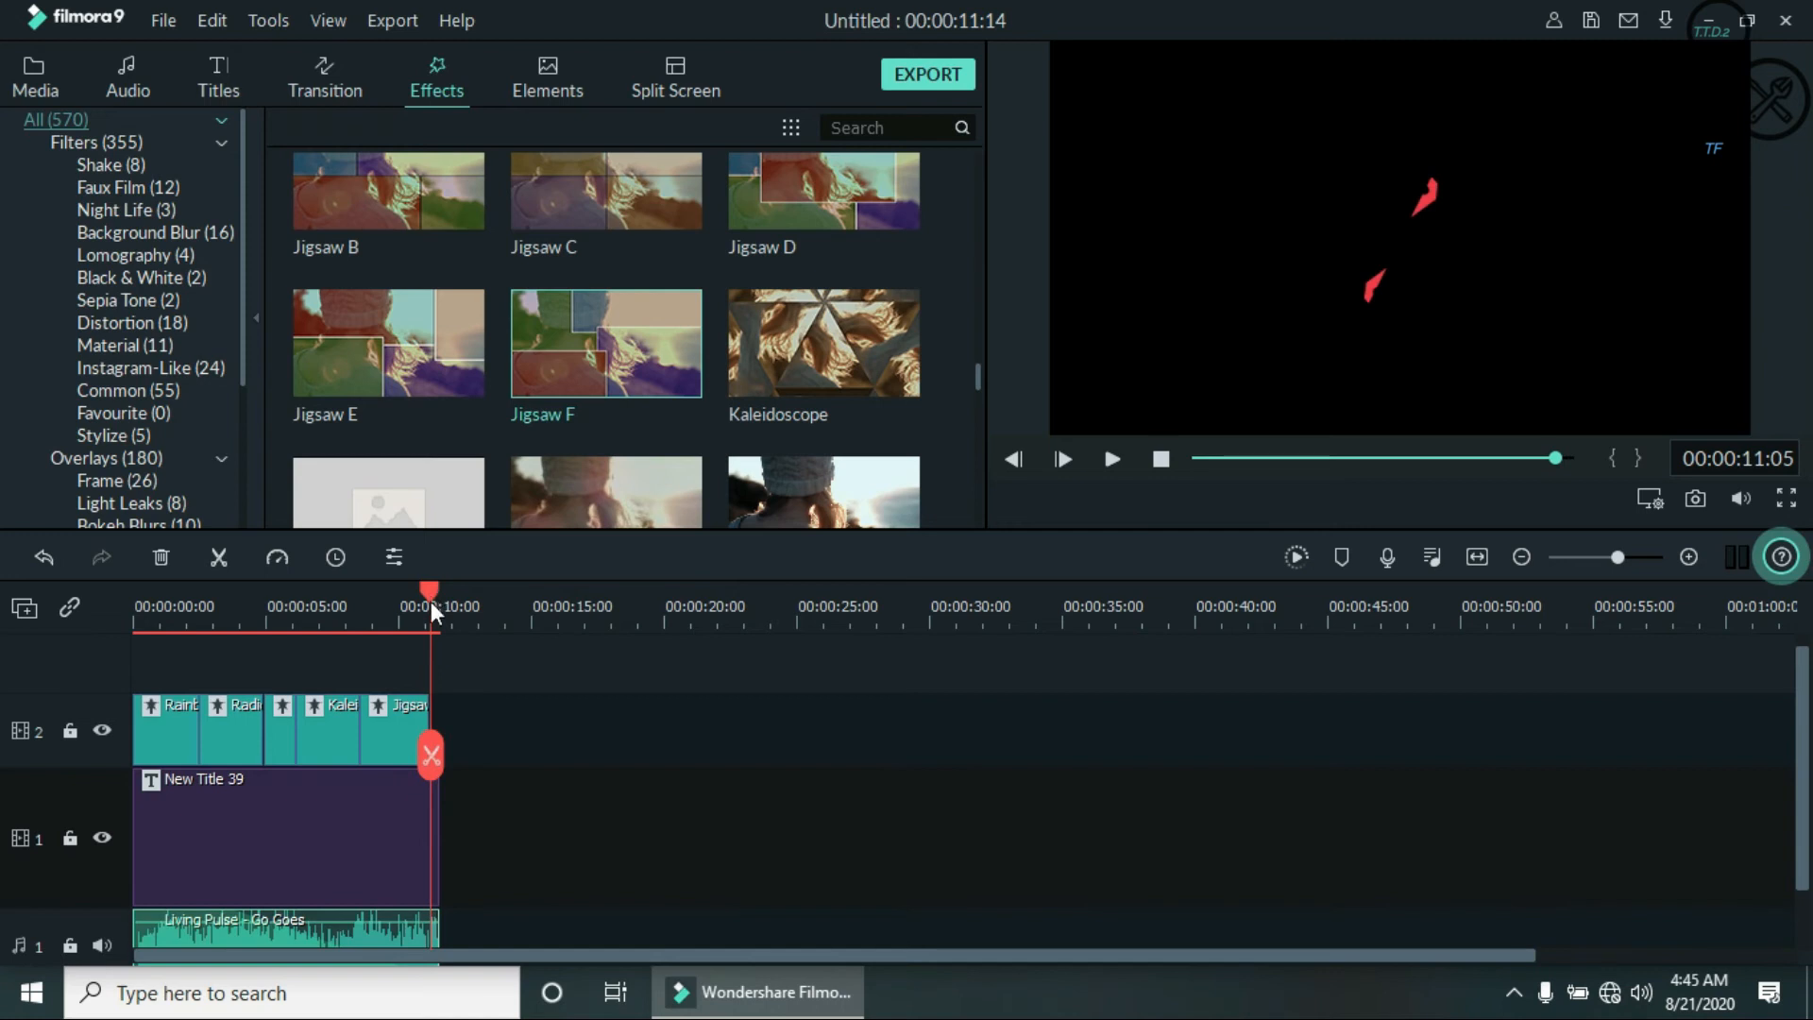
left_click(436, 859)
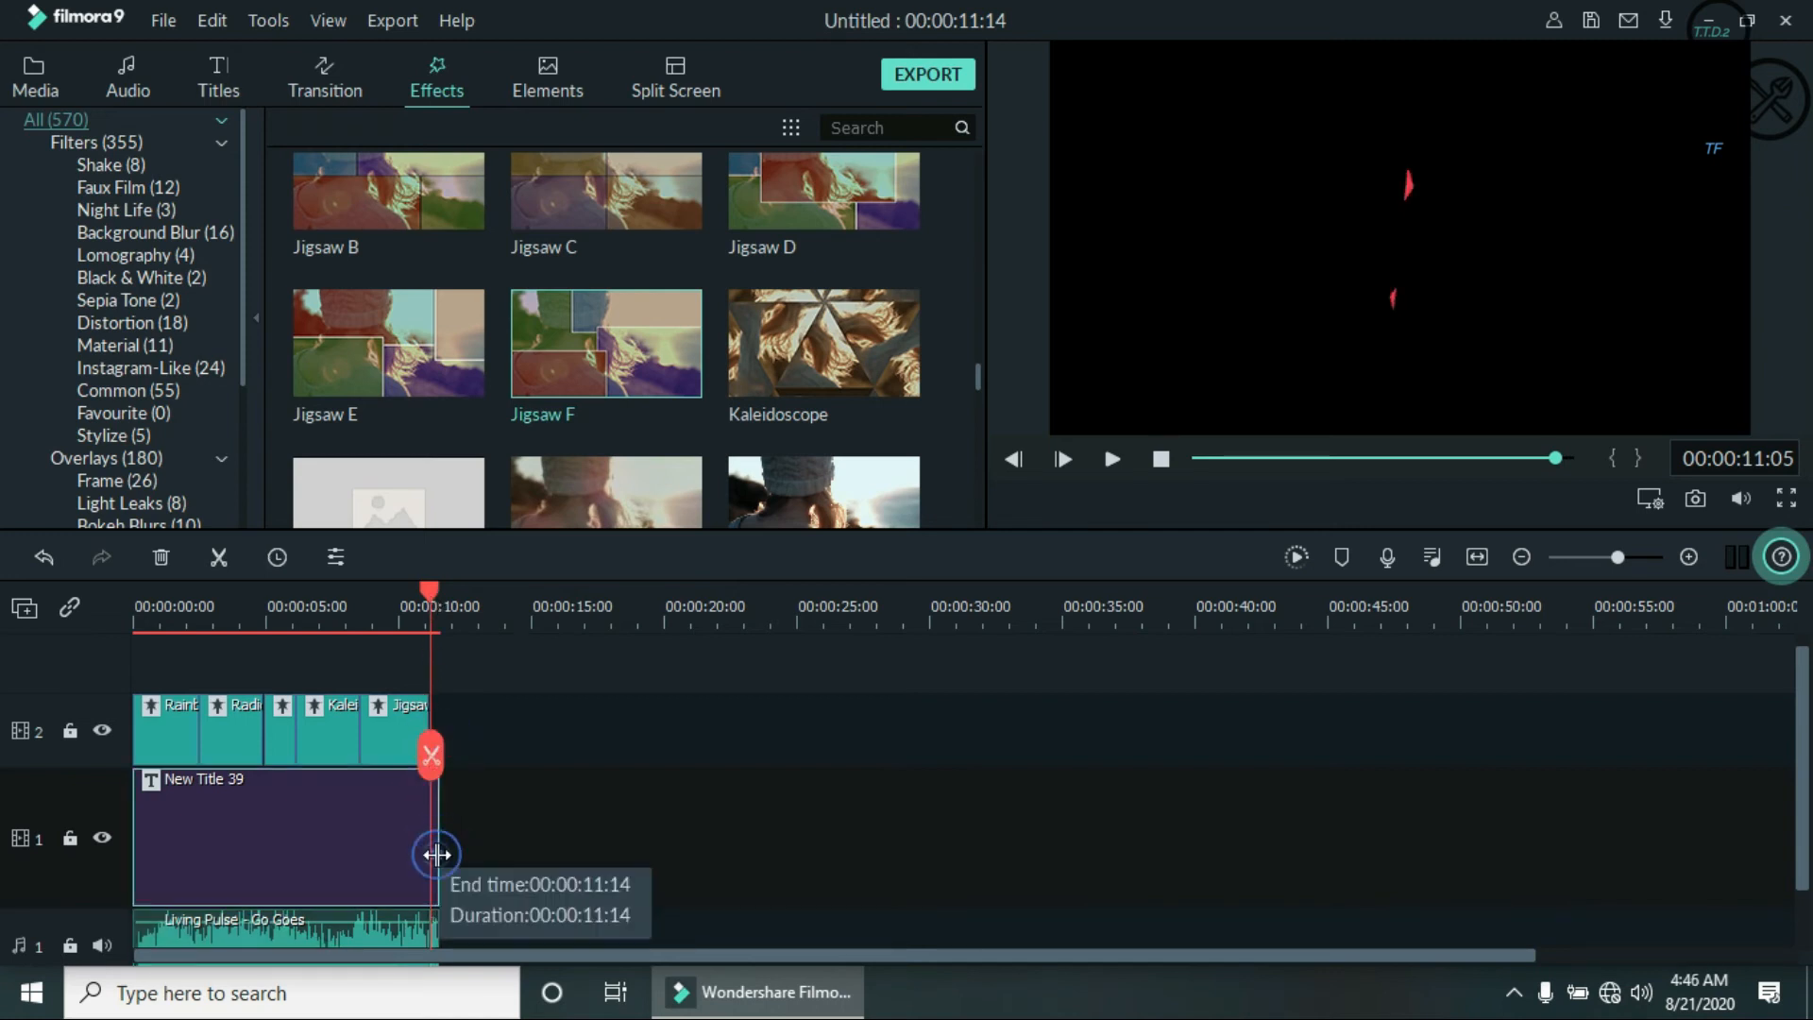
key("Delete")
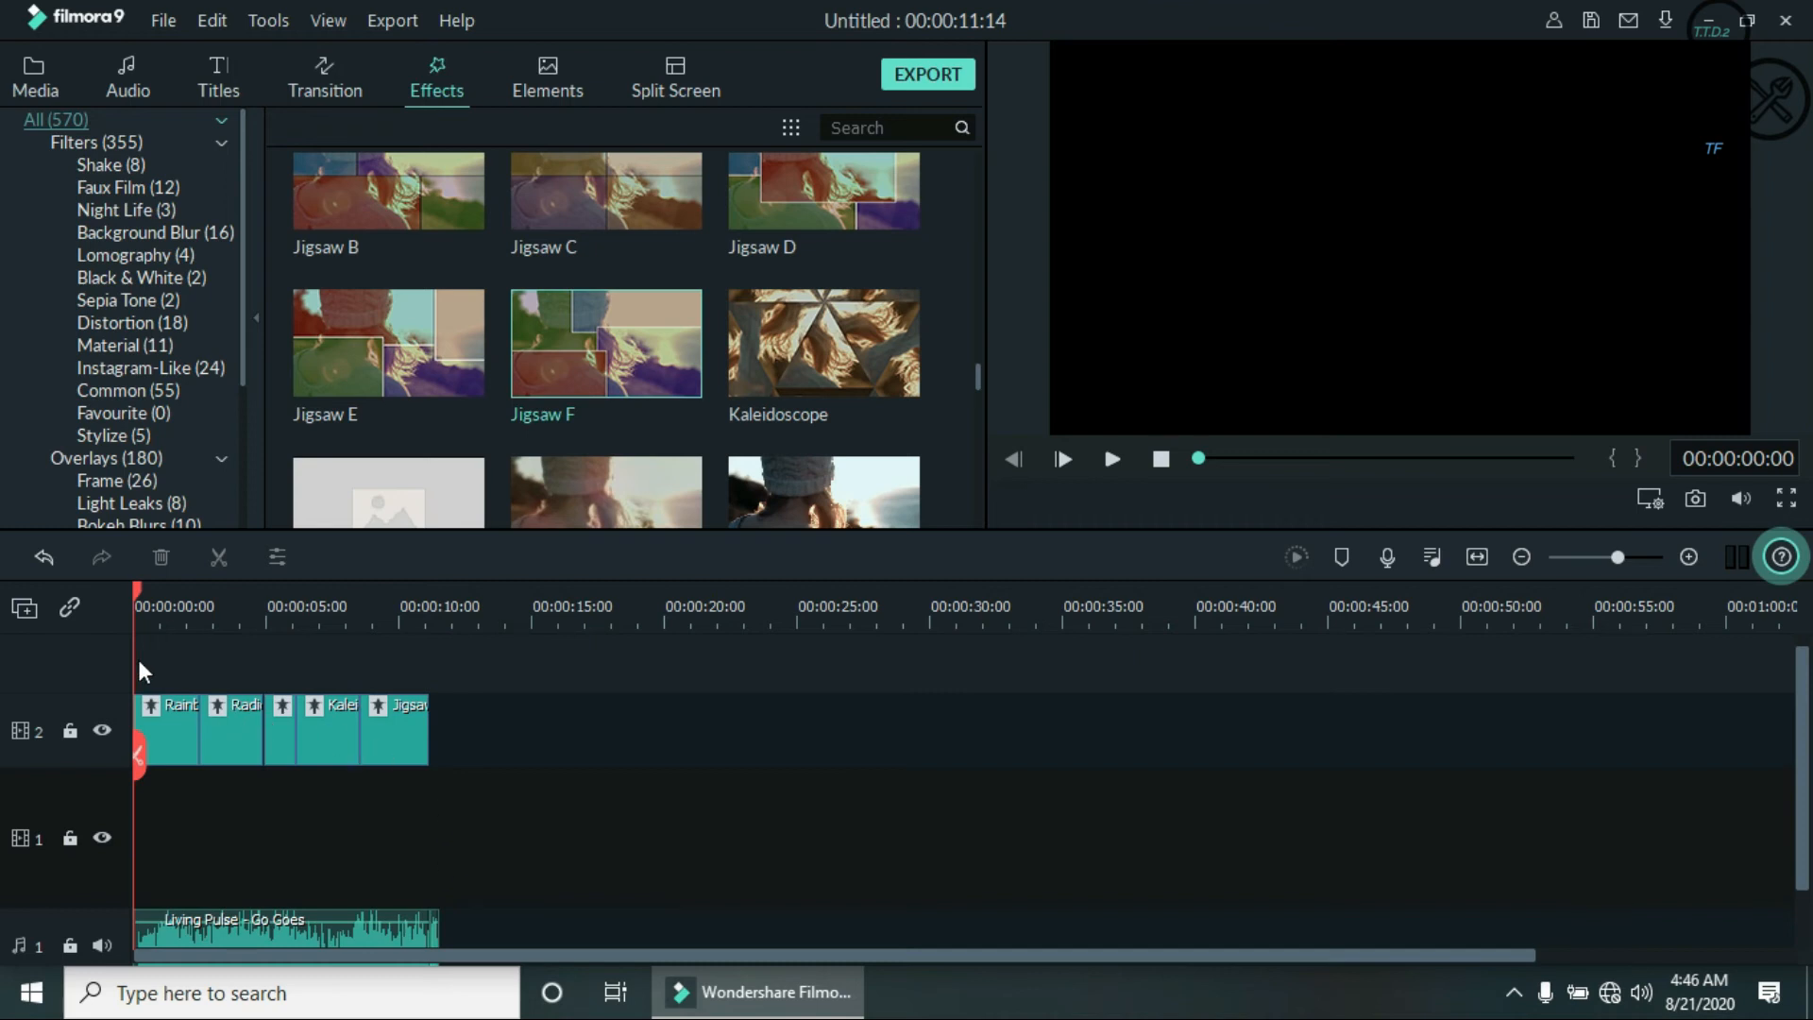
left_click(41, 559)
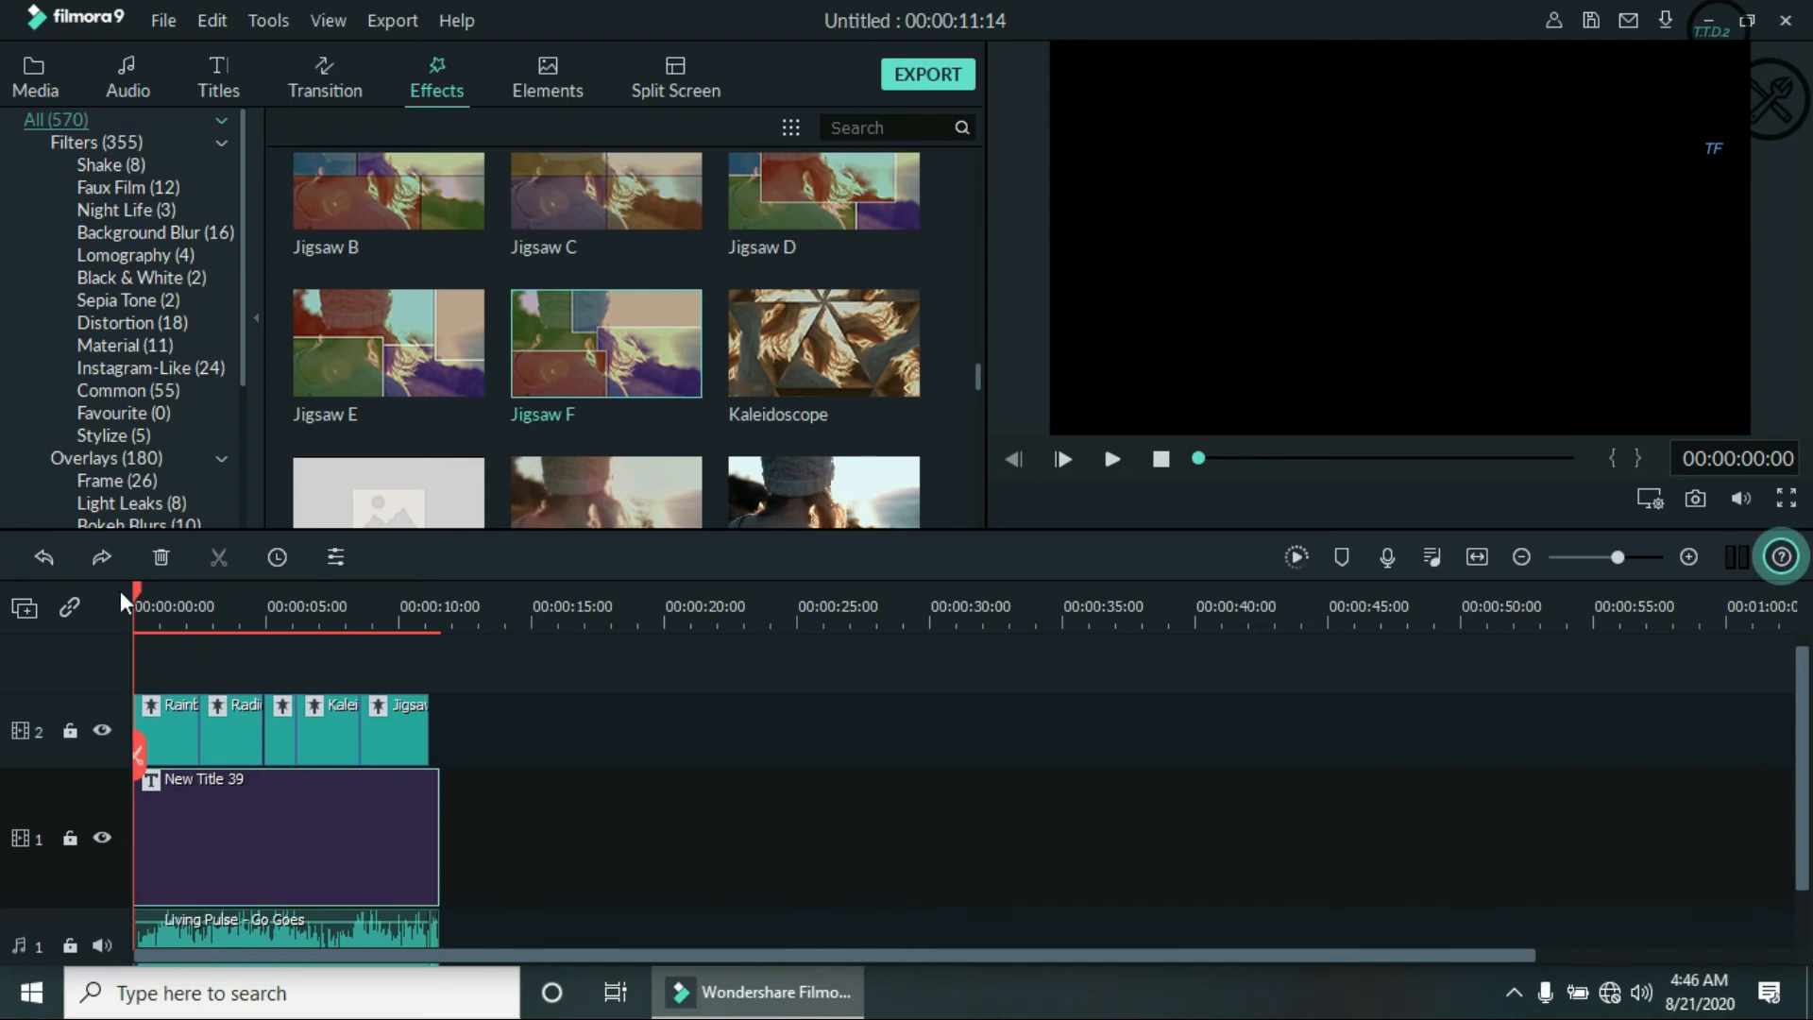
- Split the title clip at 00:00:11:02 and delete the leftover piece after the cut
left_click_drag(137, 748, 423, 801)
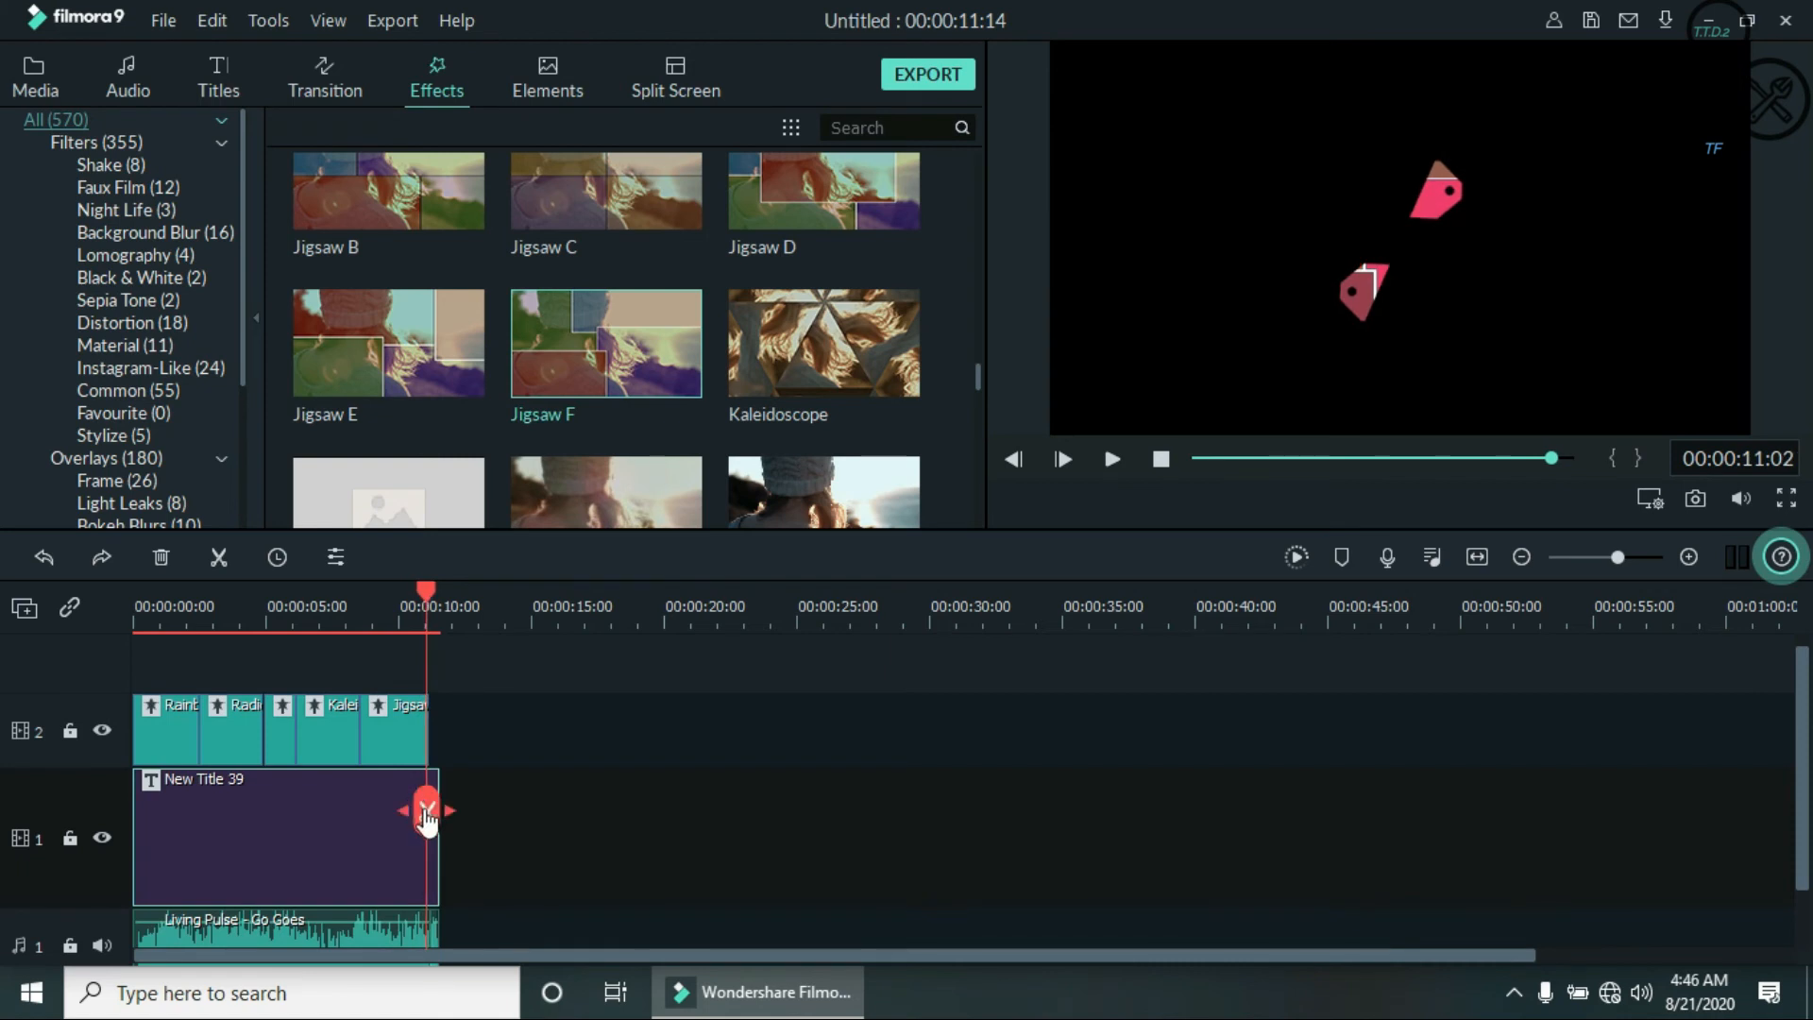
left_click(426, 811)
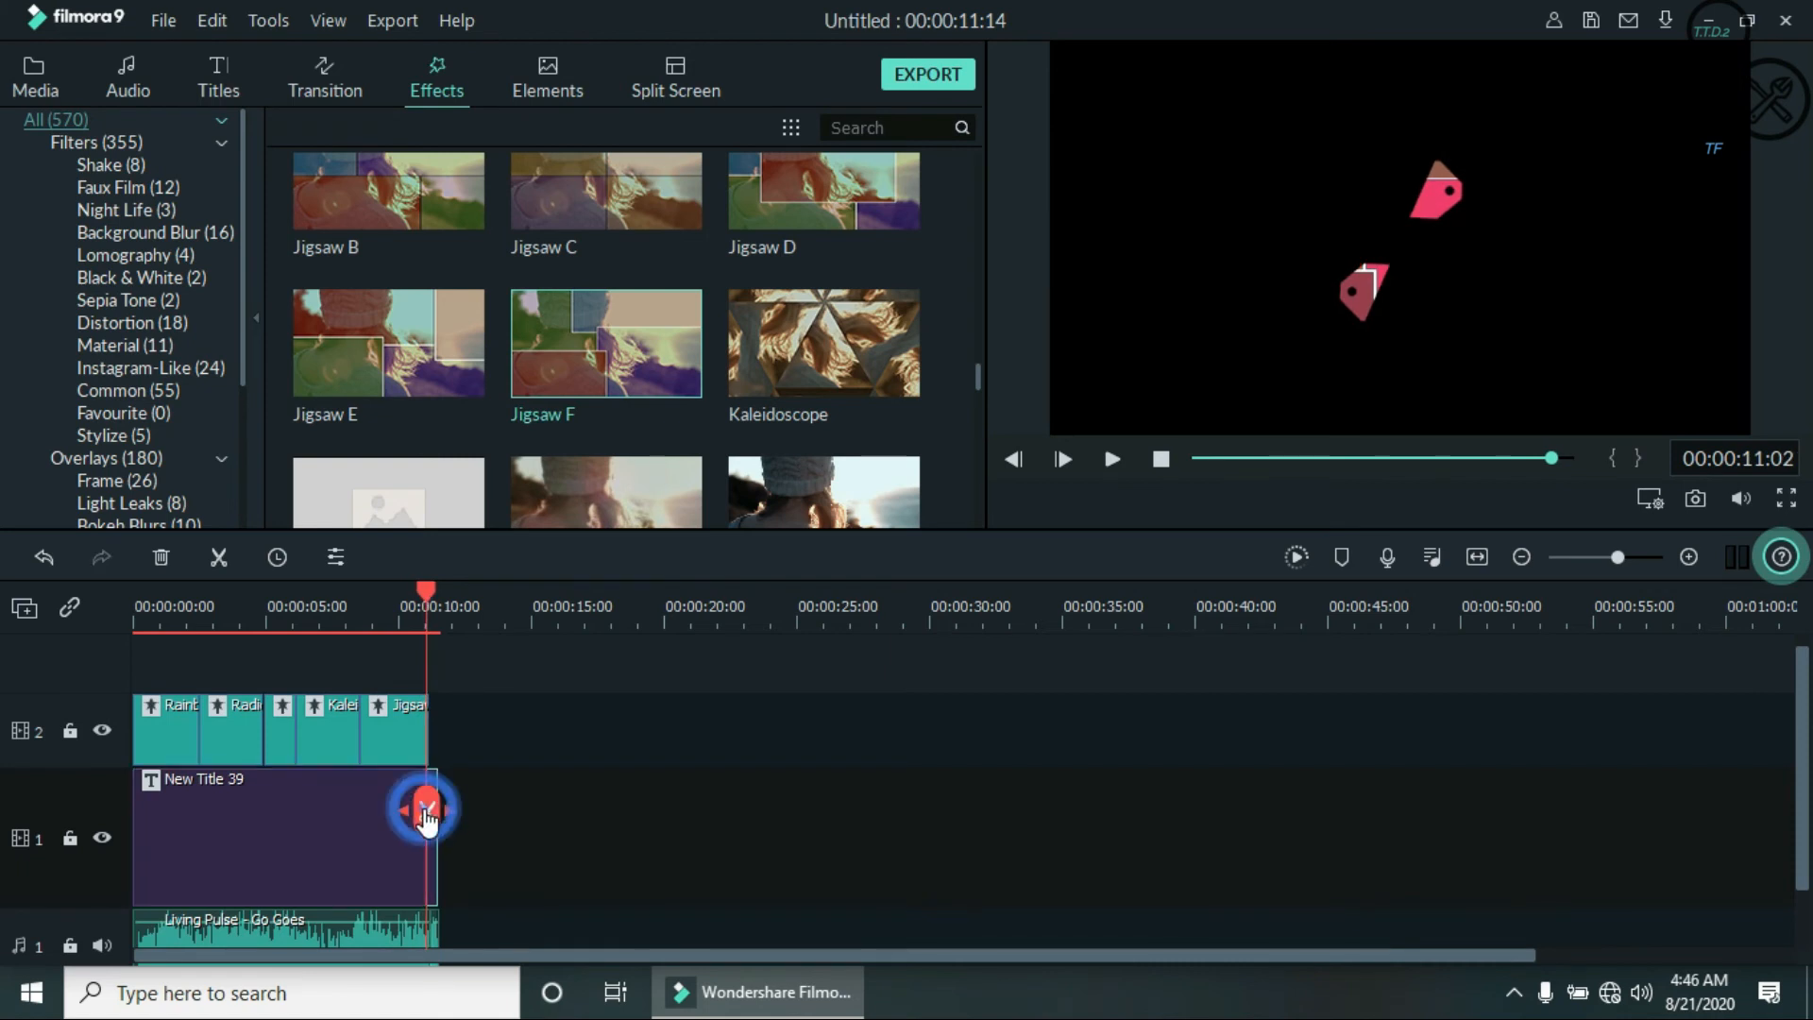
left_click(462, 869)
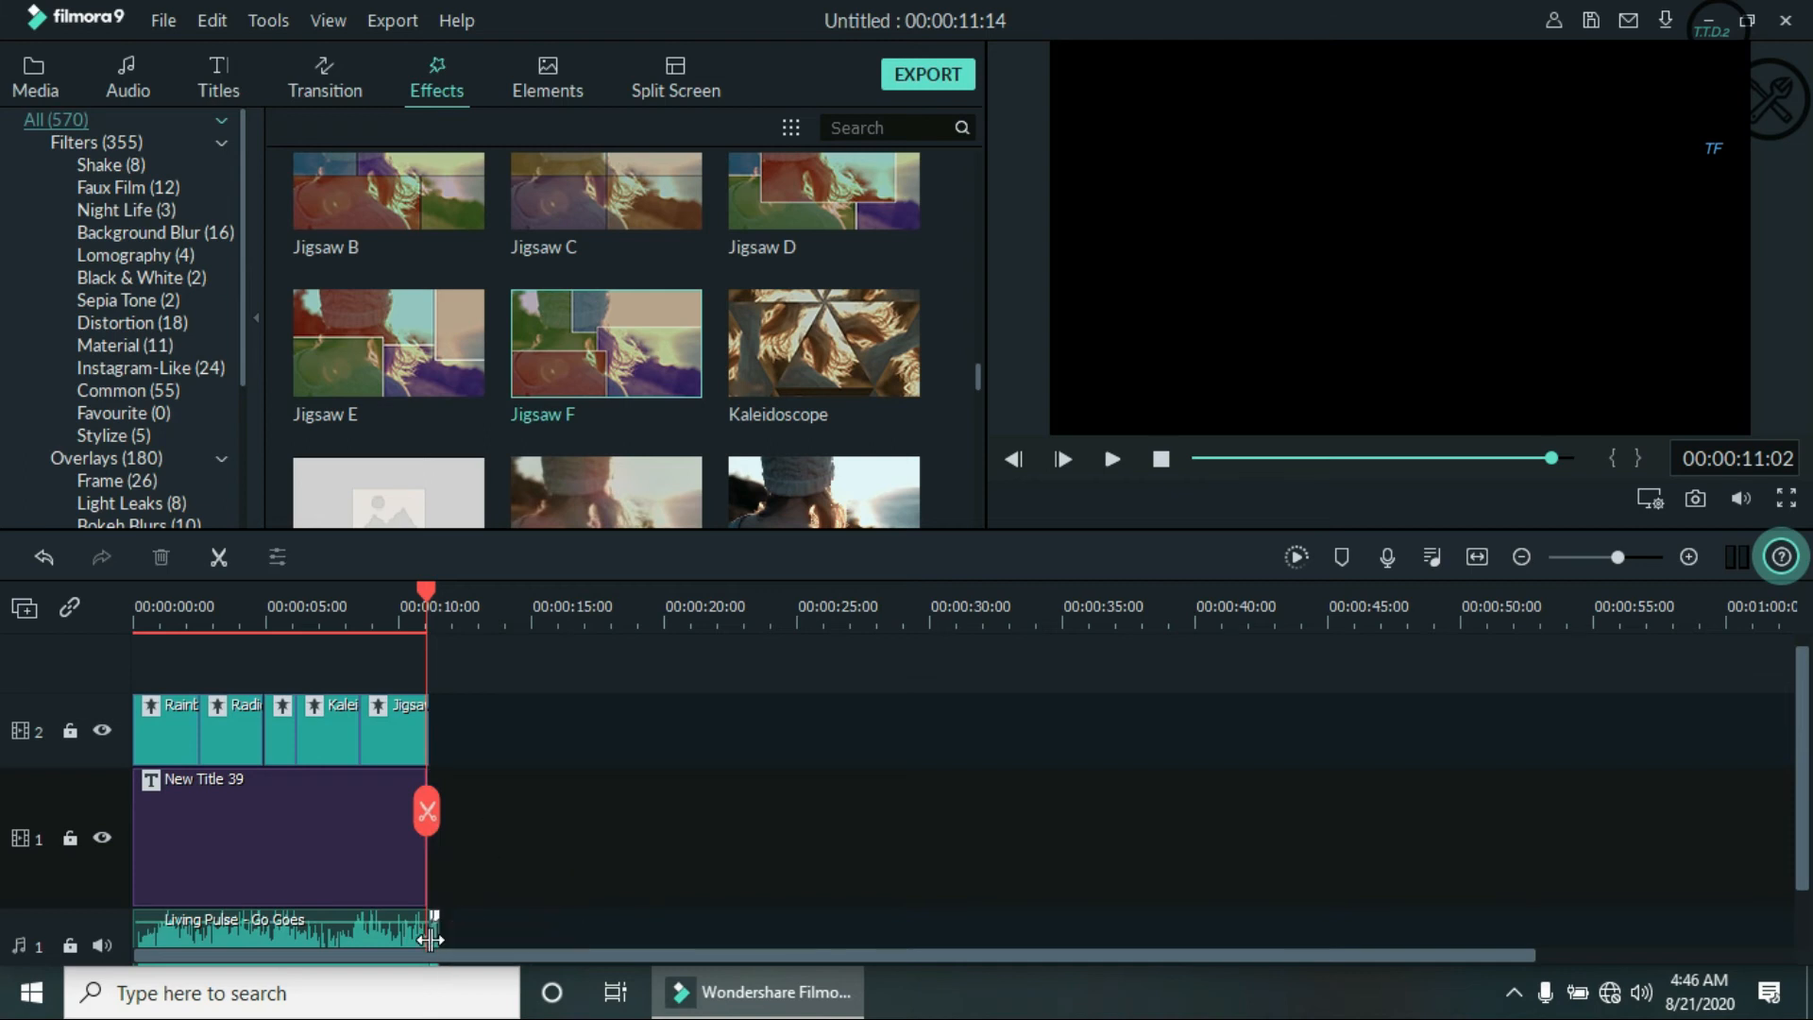
- Split the Jigsaw F filter and the title at 00:00:11:00, delete the leftover pieces, and check the clip ends
left_click_drag(422, 839, 422, 937)
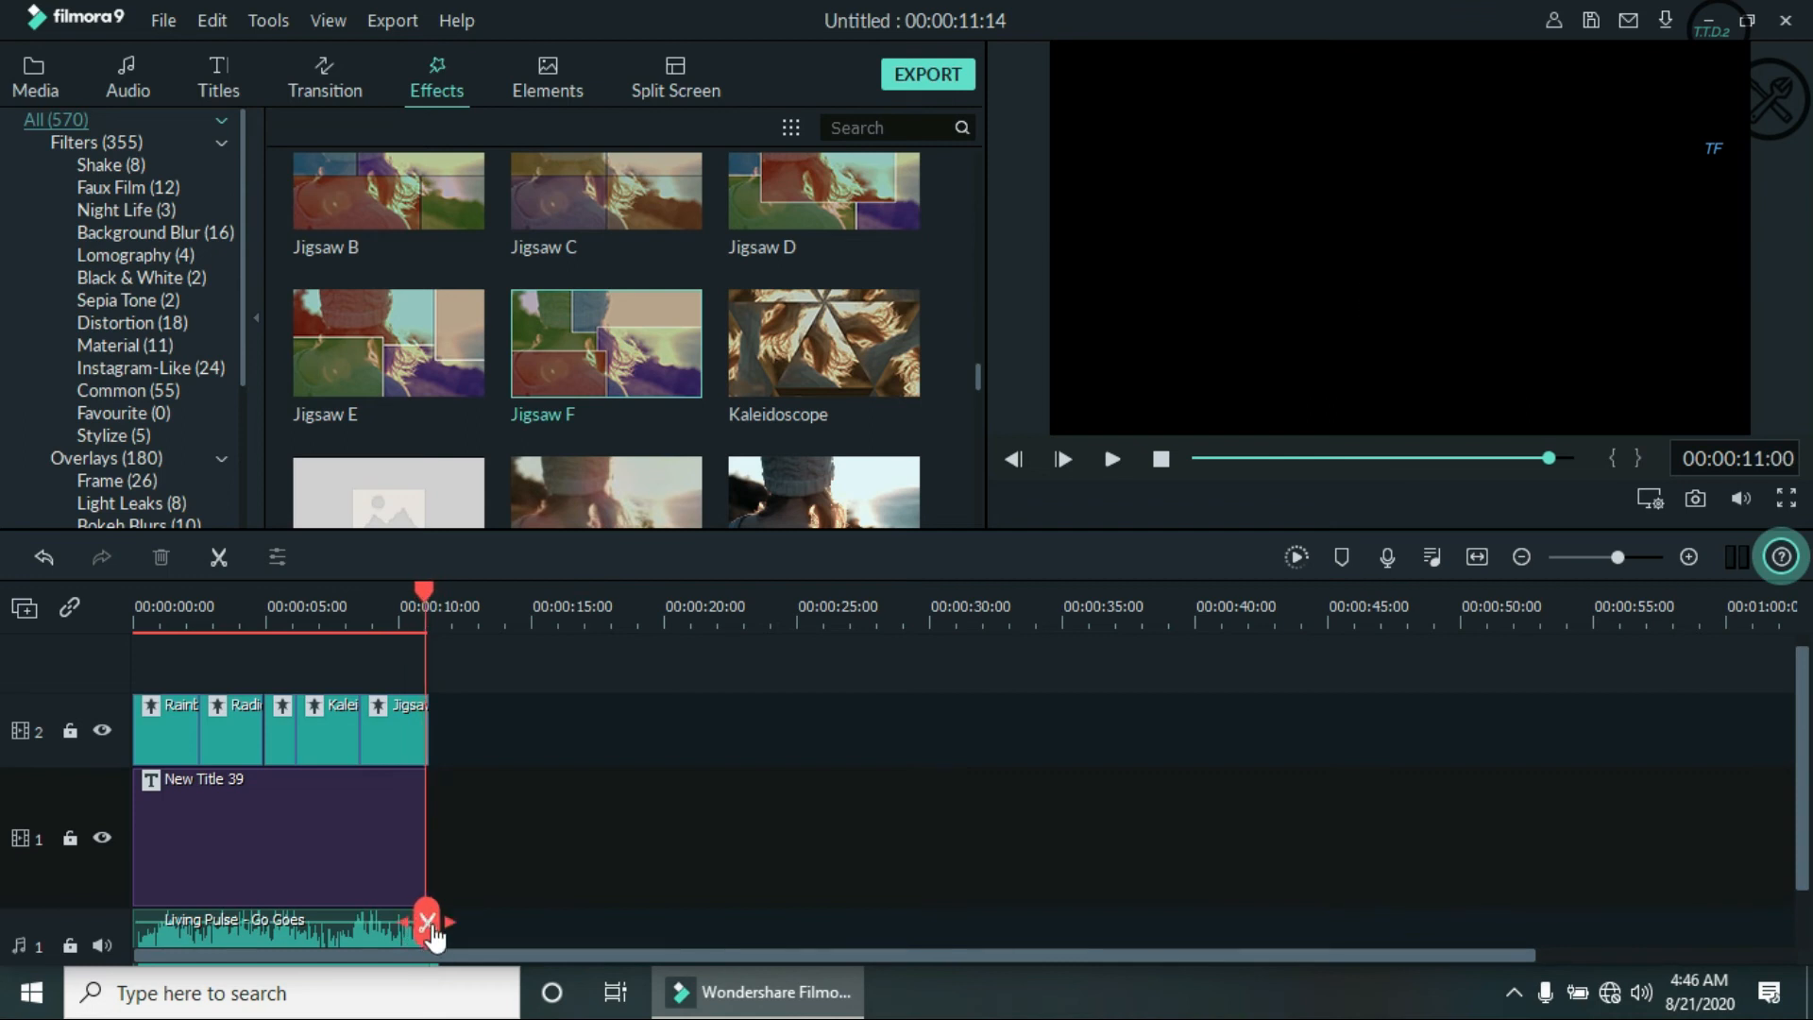
left_click(427, 921)
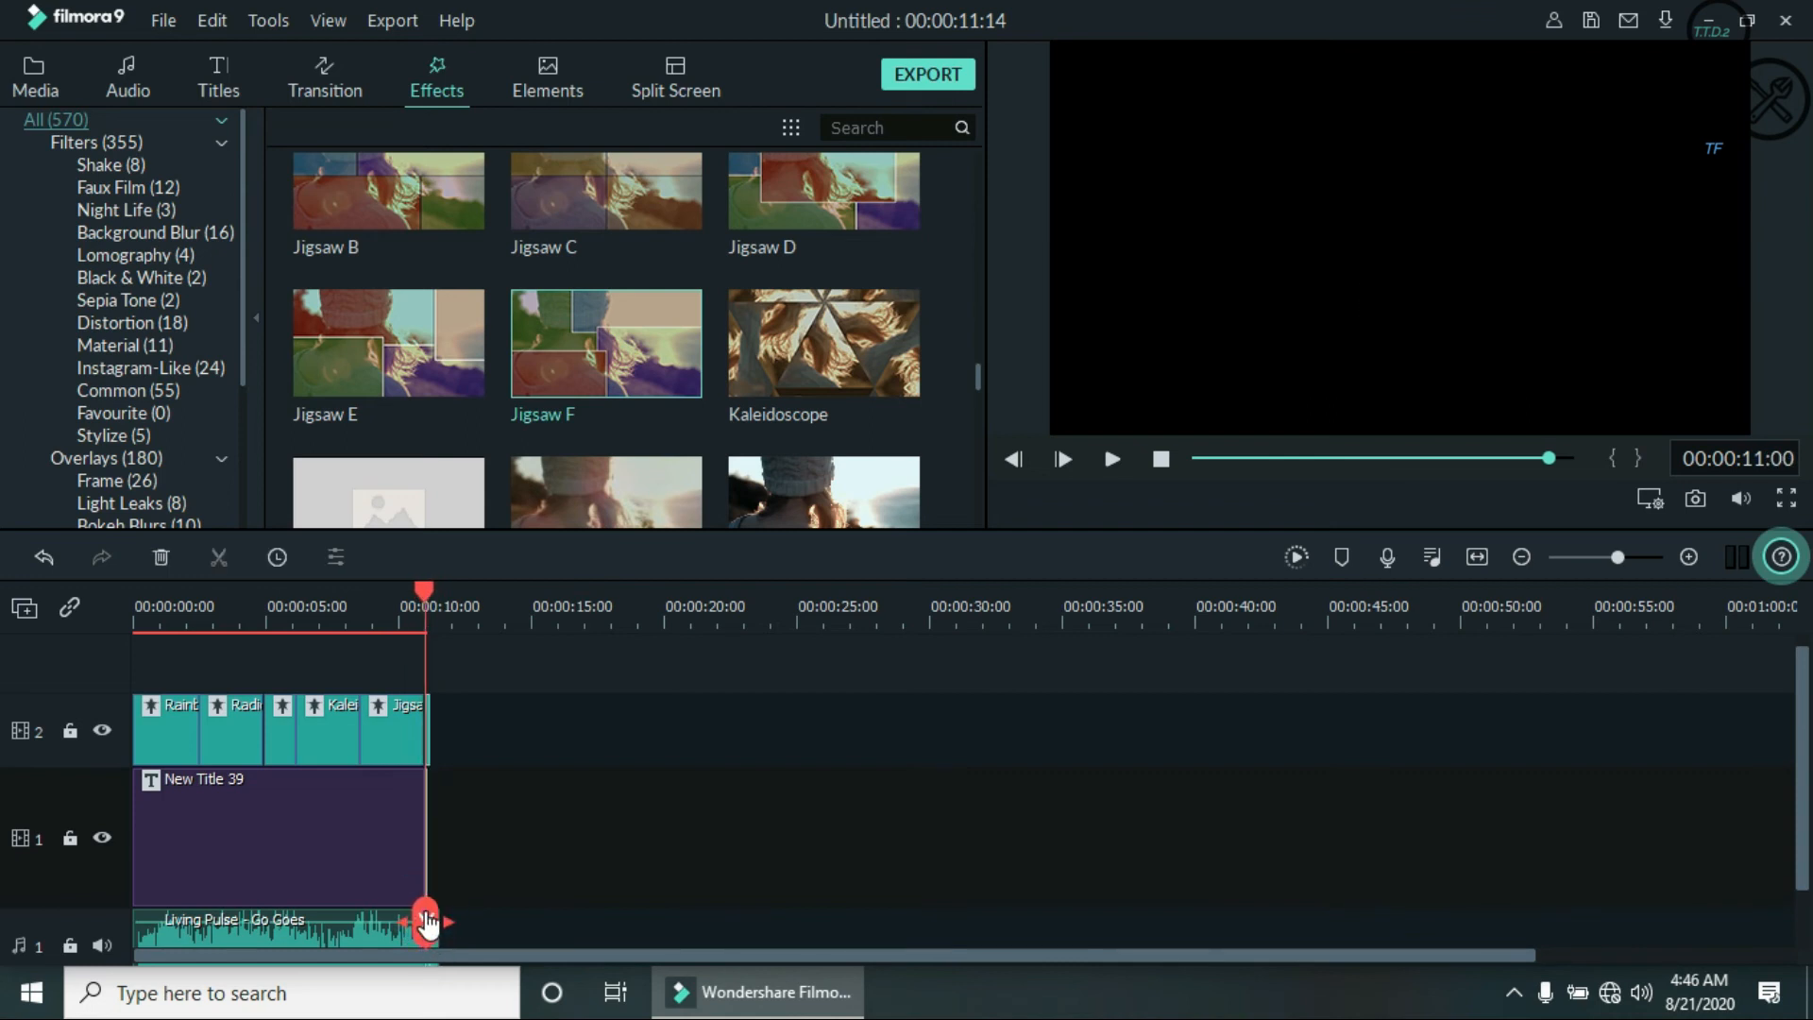
key("Delete")
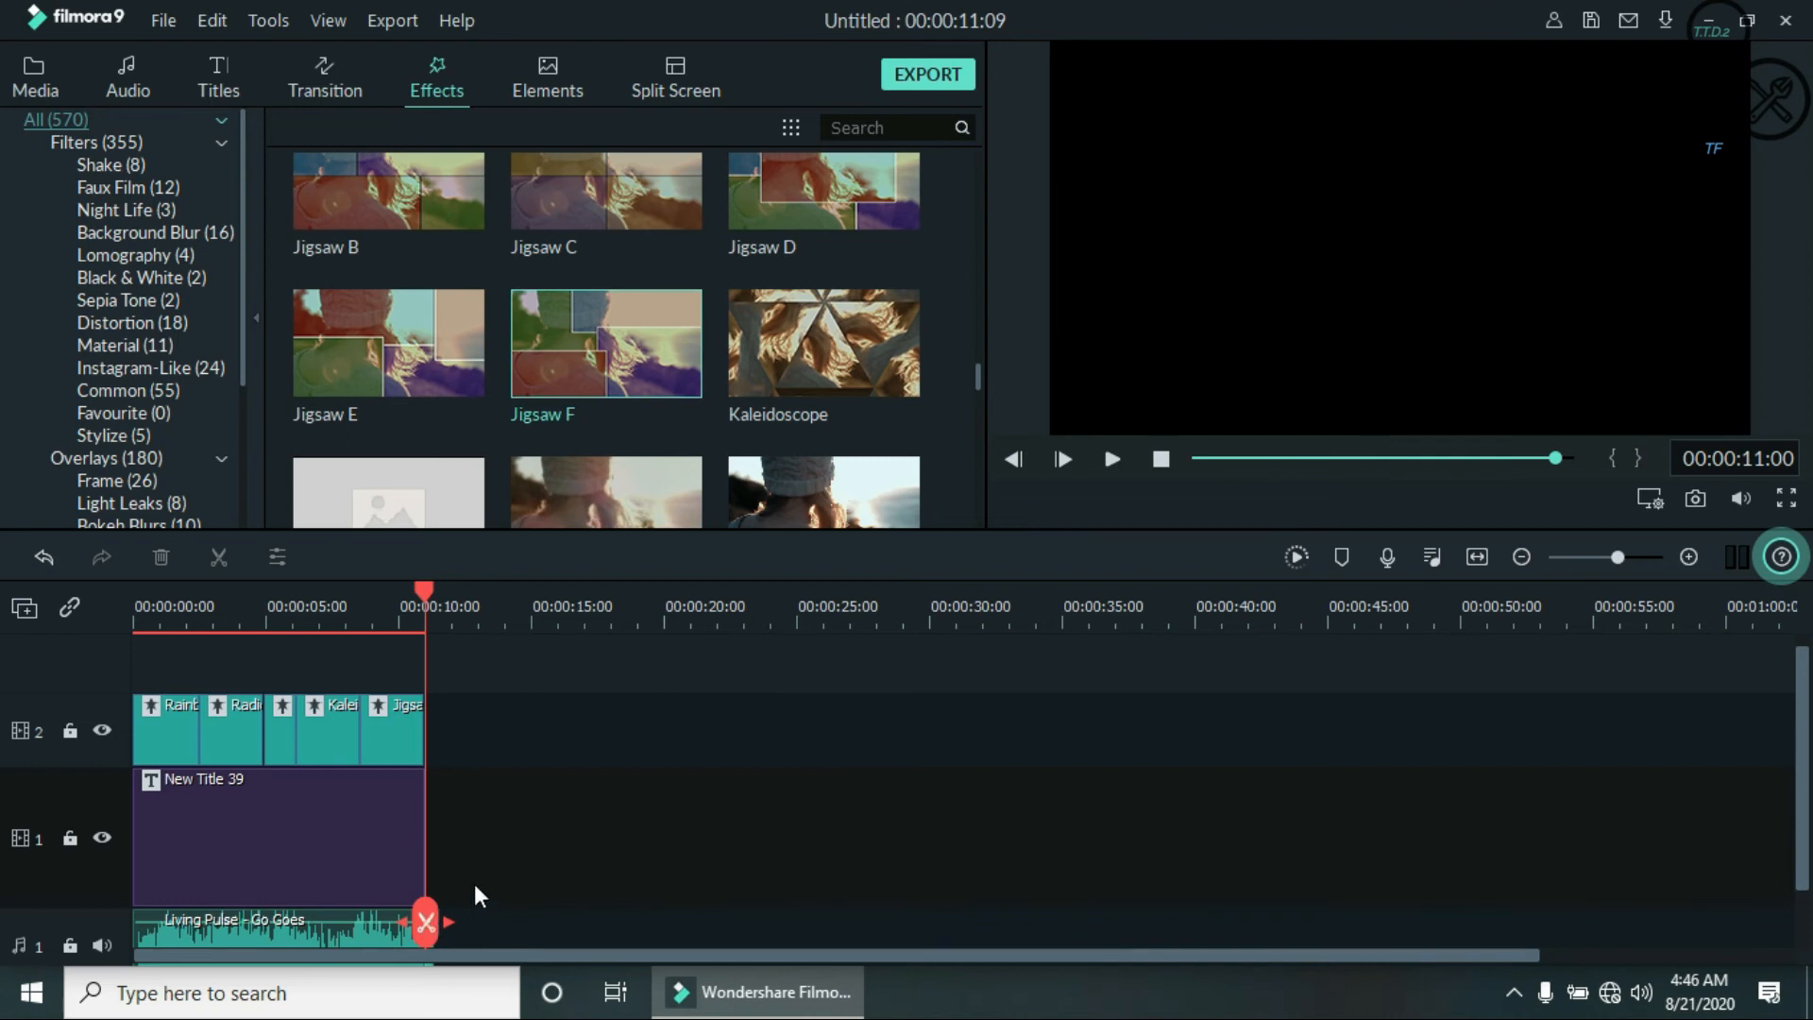
scroll(559, 896, "down", 1)
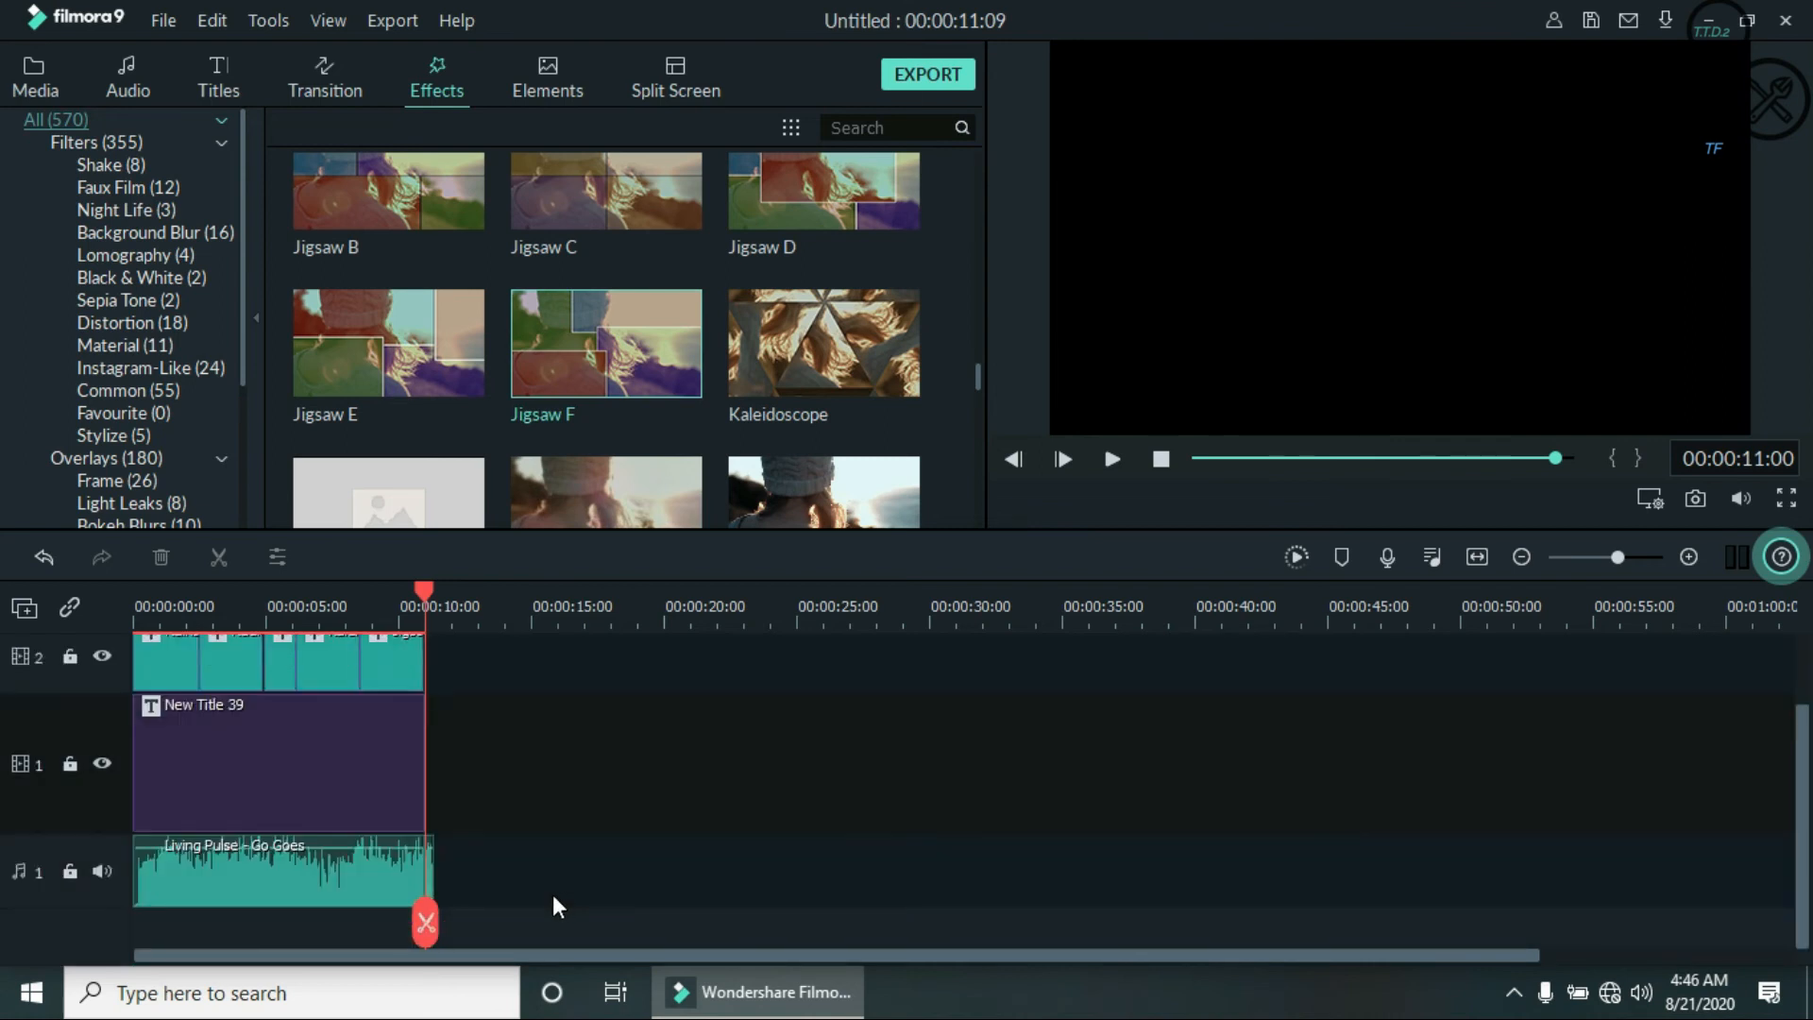
scroll(554, 898, "up", 1)
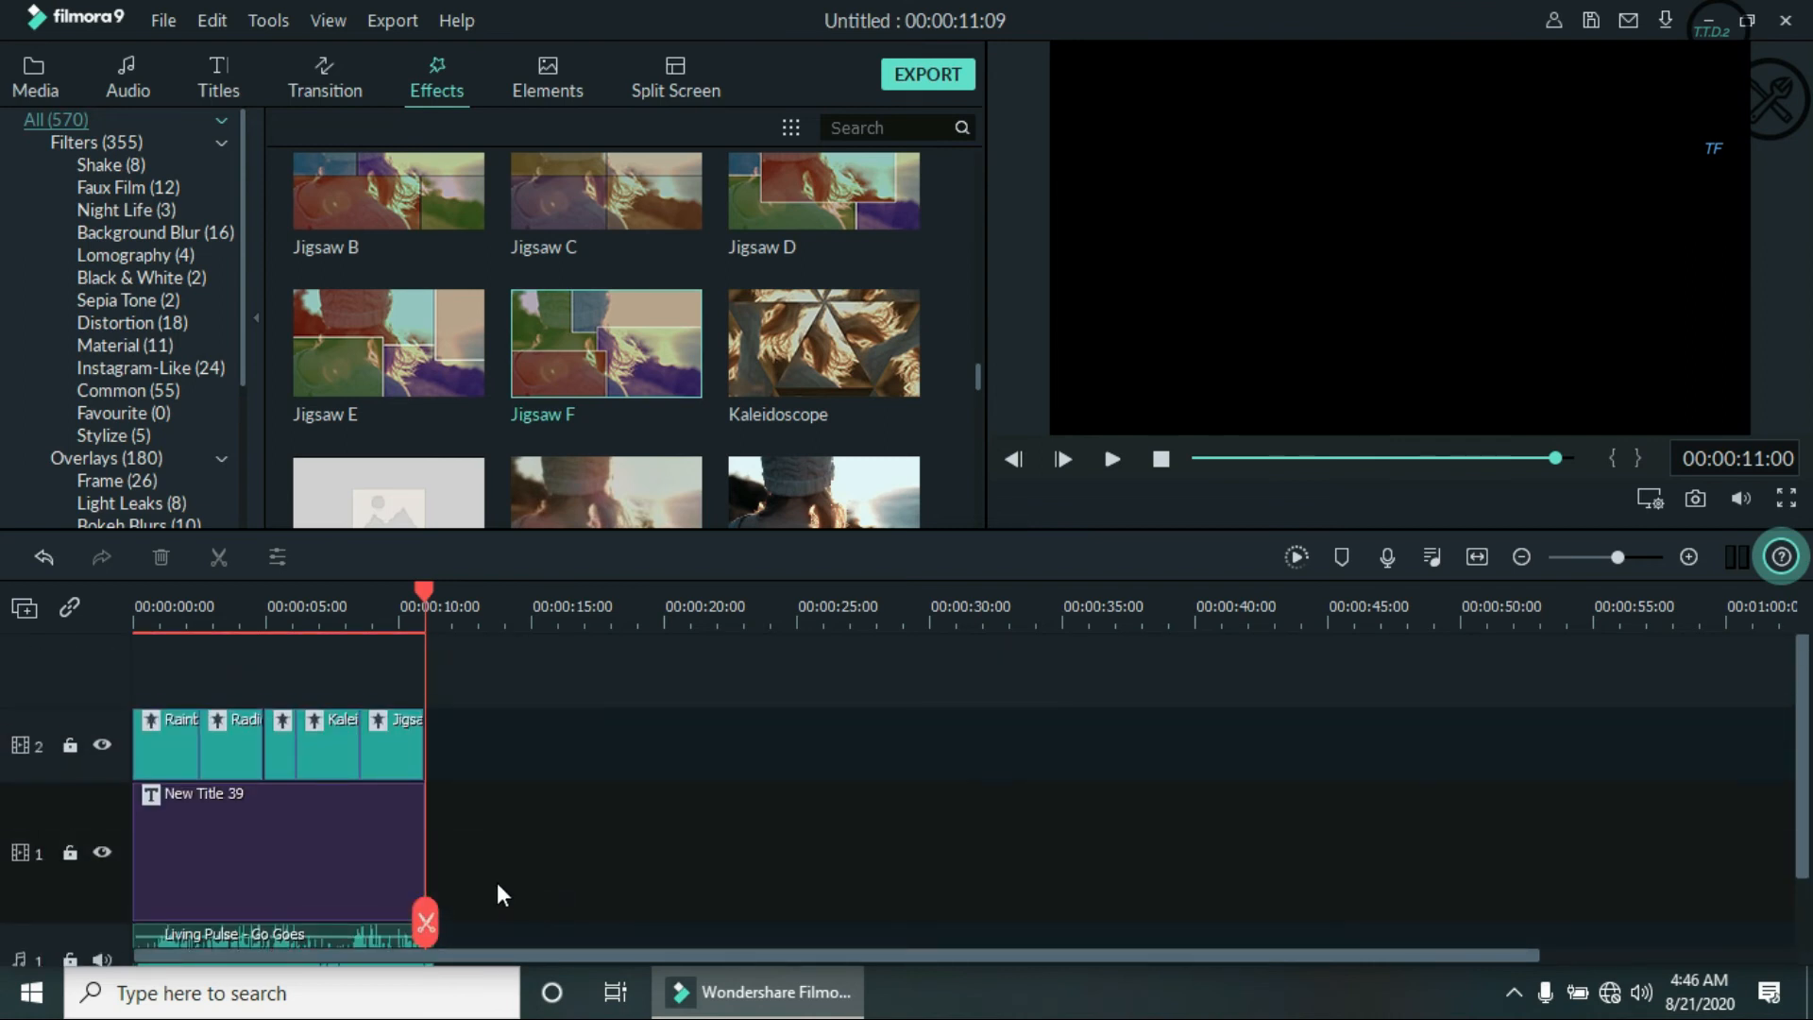
- Play the trimmed intro from near its start through to the end
left_click_drag(422, 604, 118, 604)
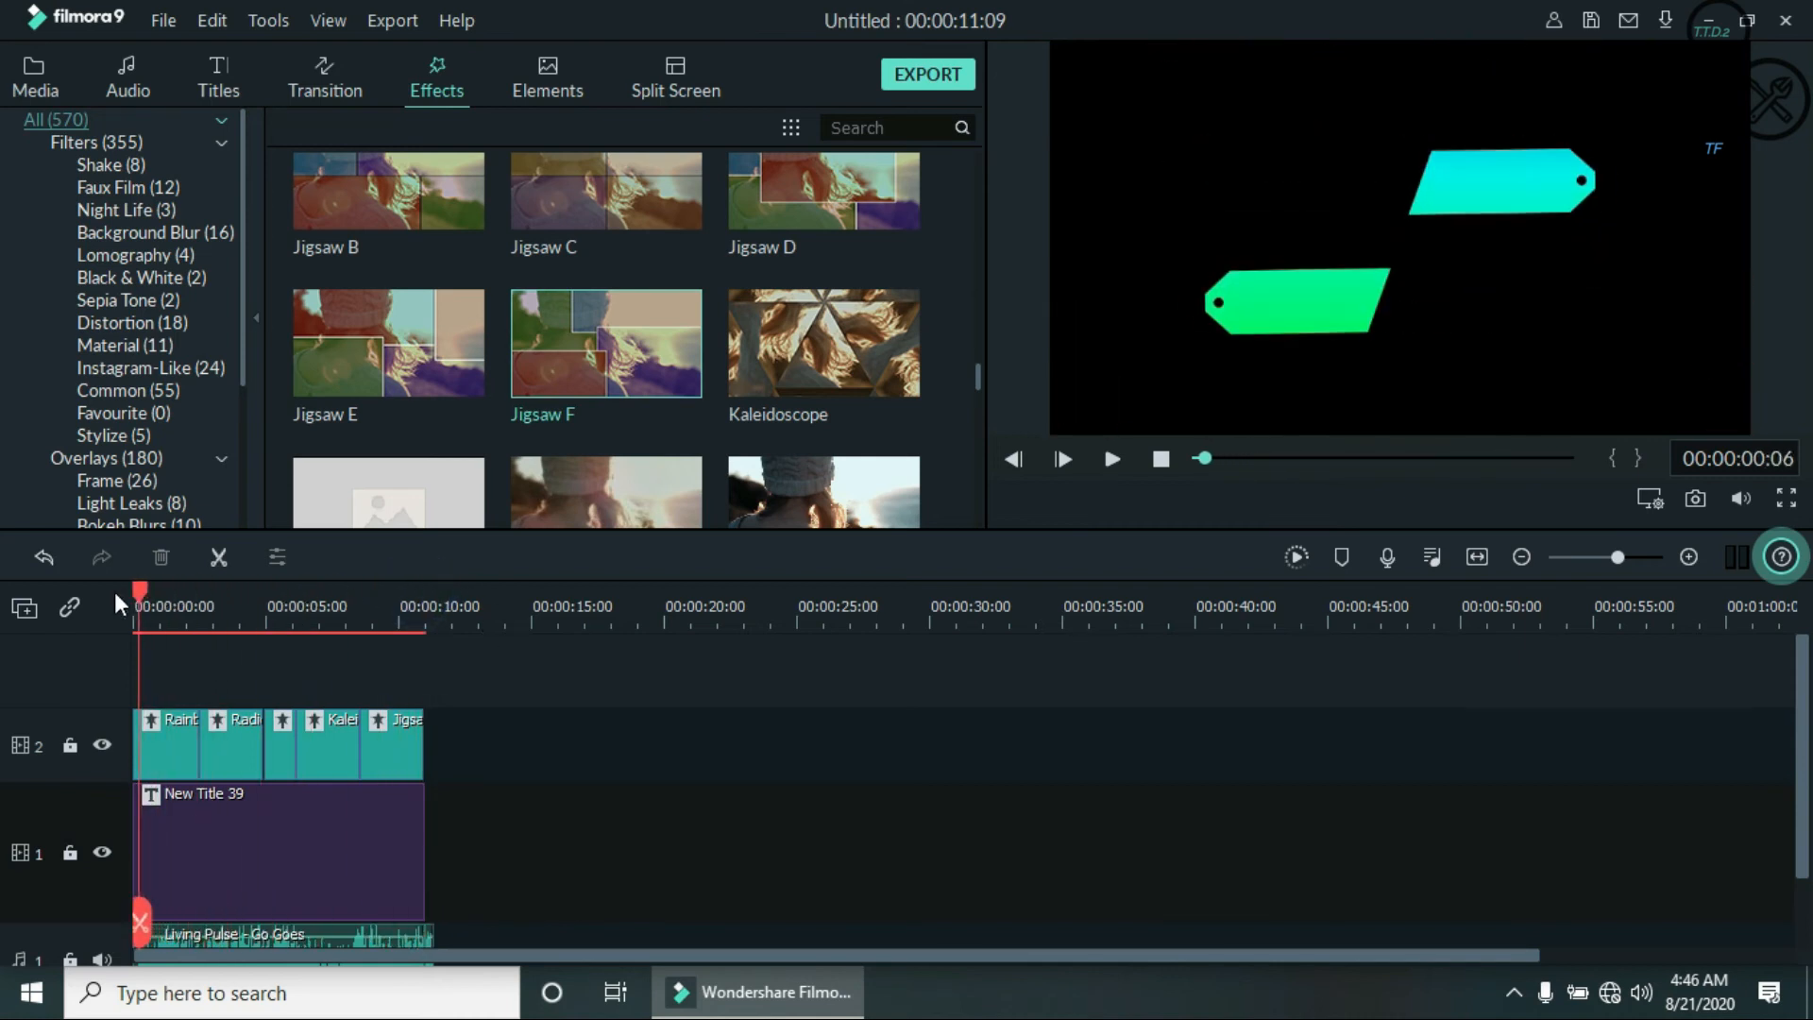
left_click(1106, 460)
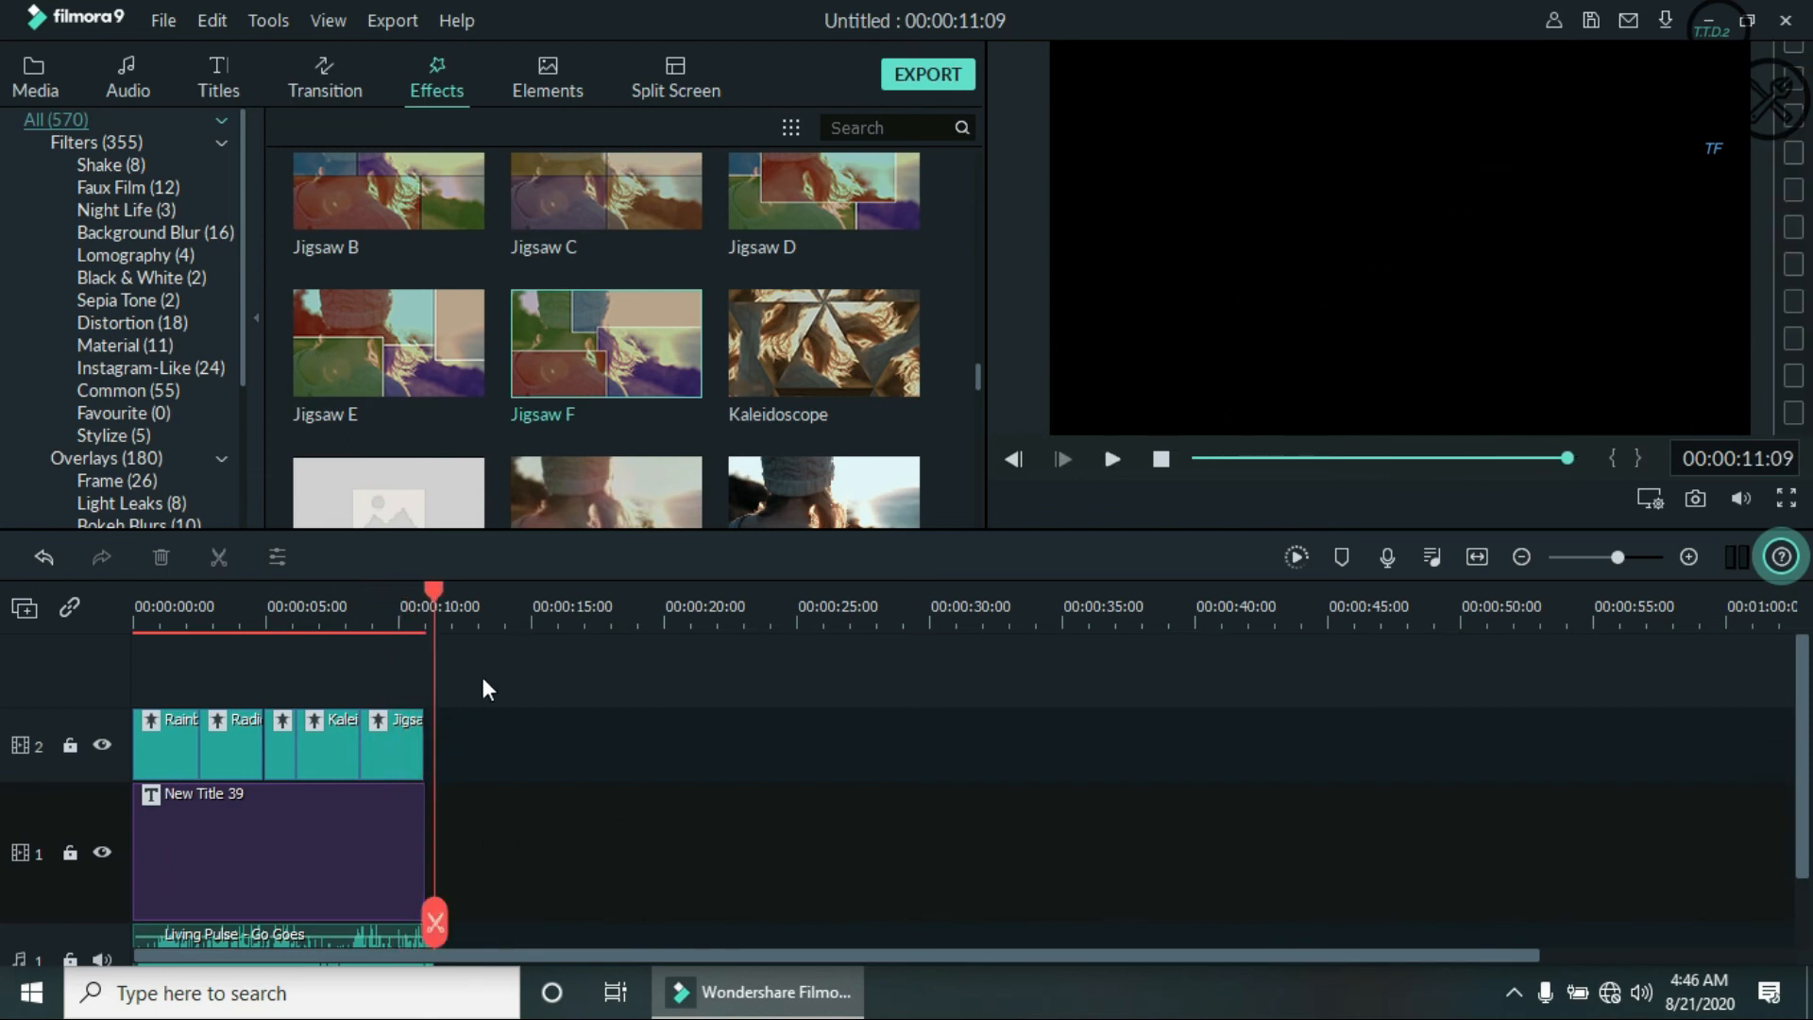
scroll(715, 473, "up", 10)
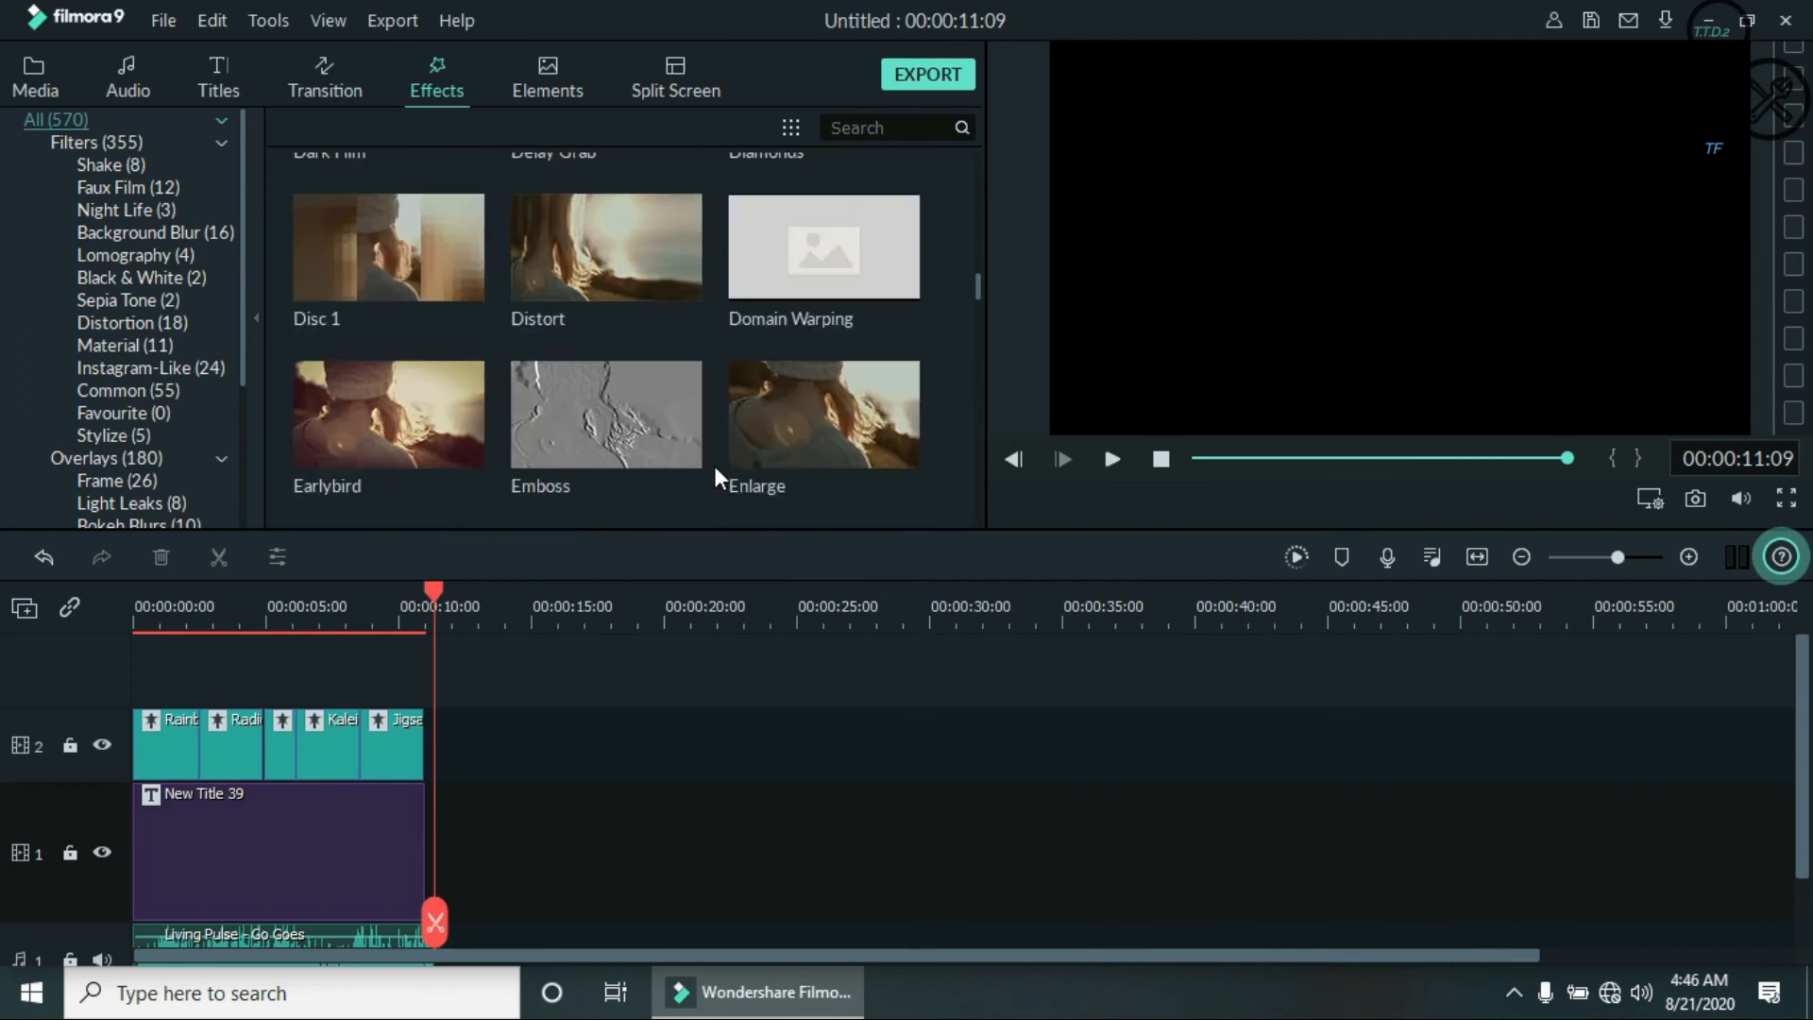
- Start a local MP4 export and set its frame rate to 30 fps and audio bit rate to 320 kbps
left_click(925, 77)
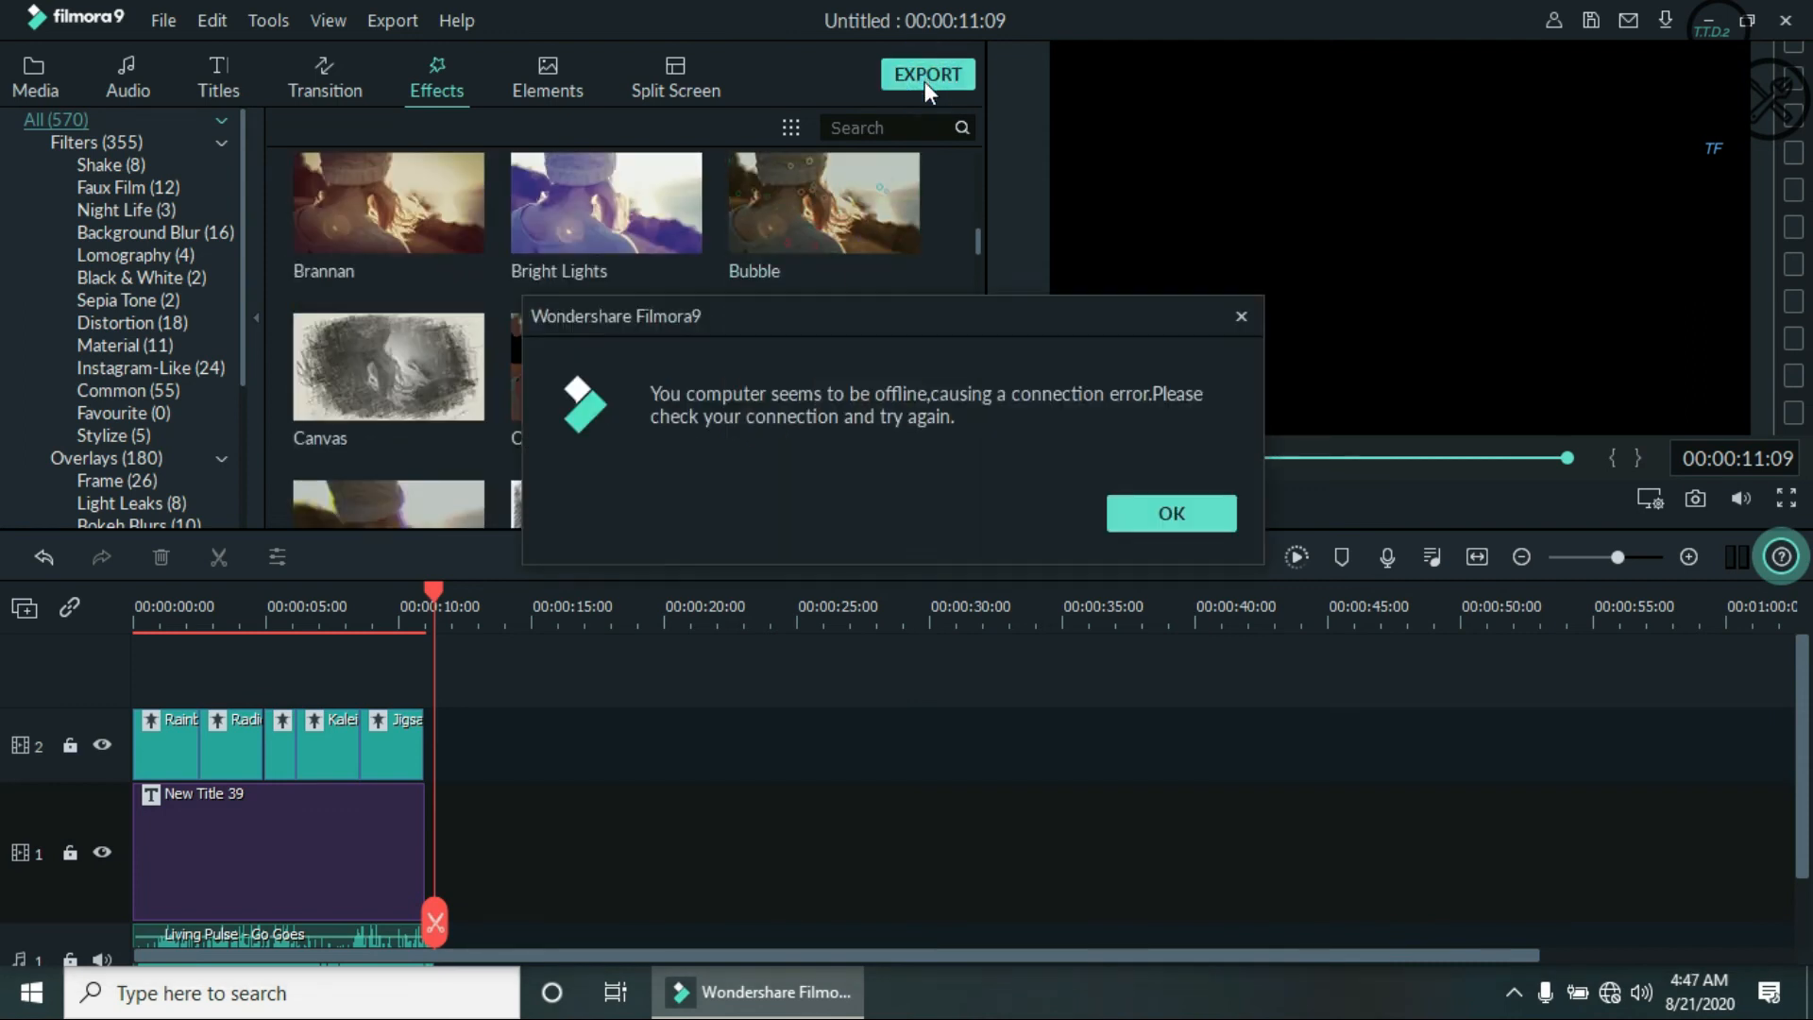
left_click(1137, 500)
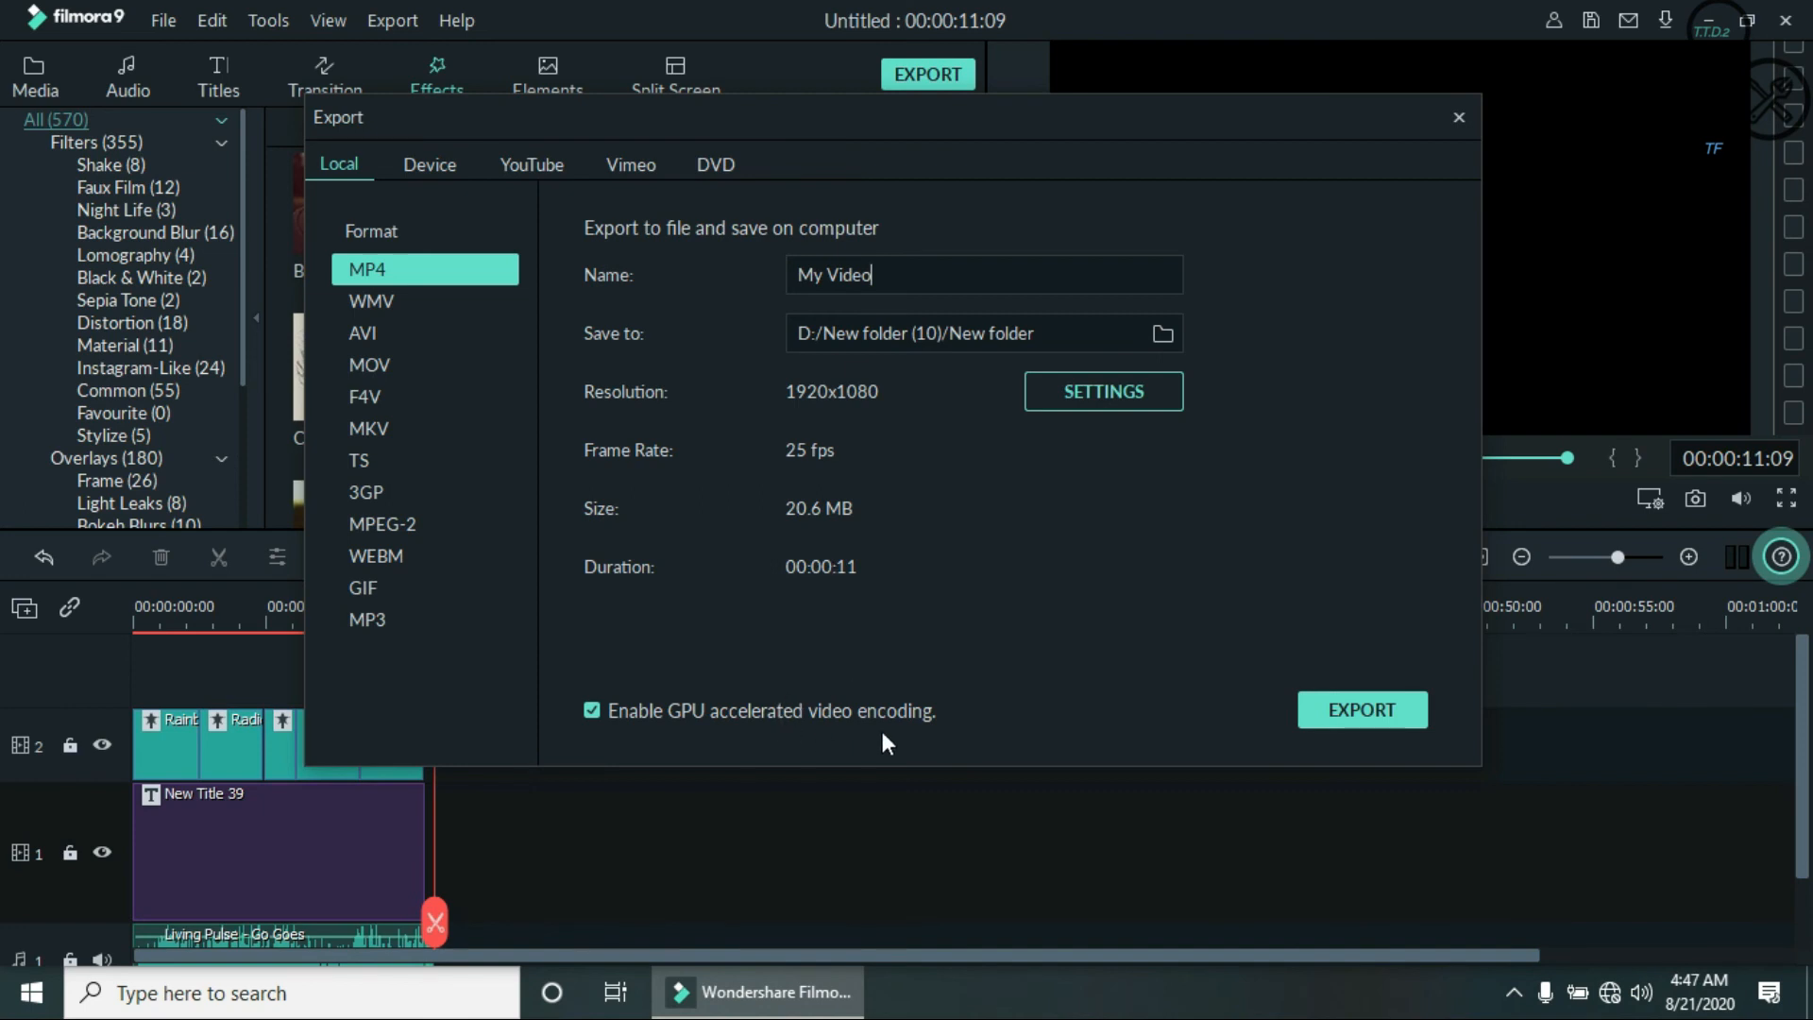
left_click(1108, 382)
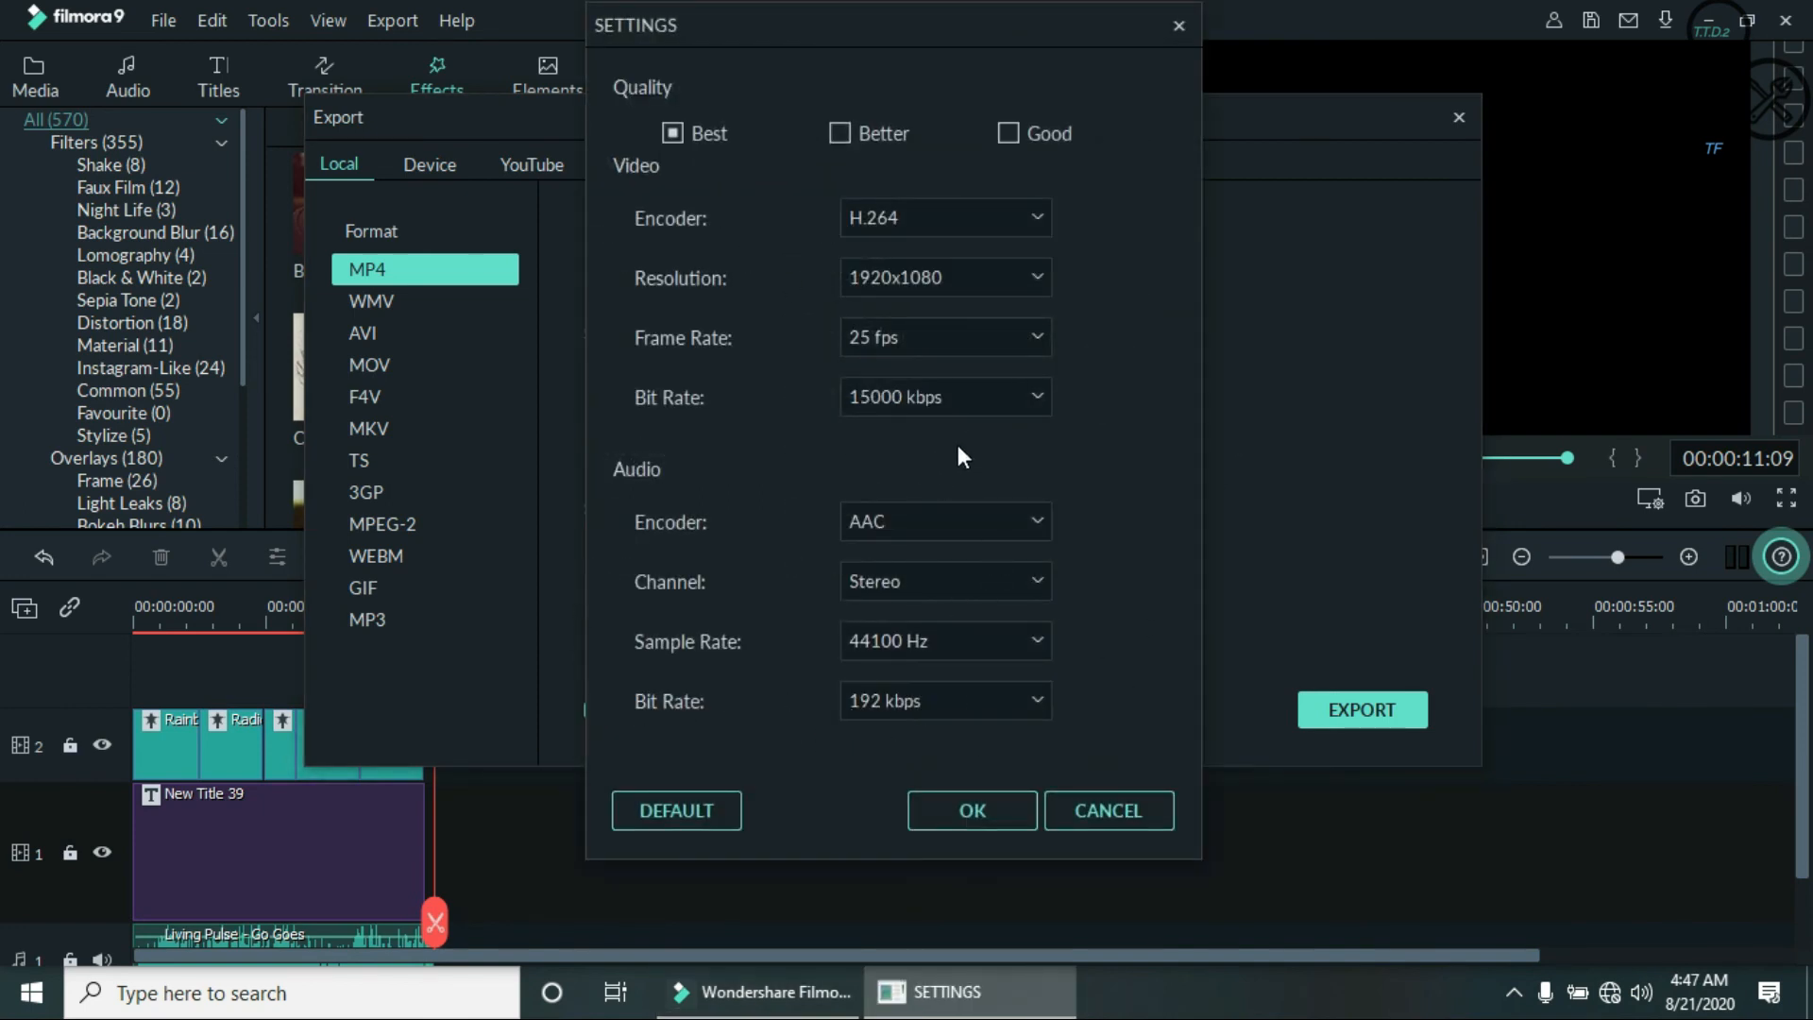
left_click(1036, 337)
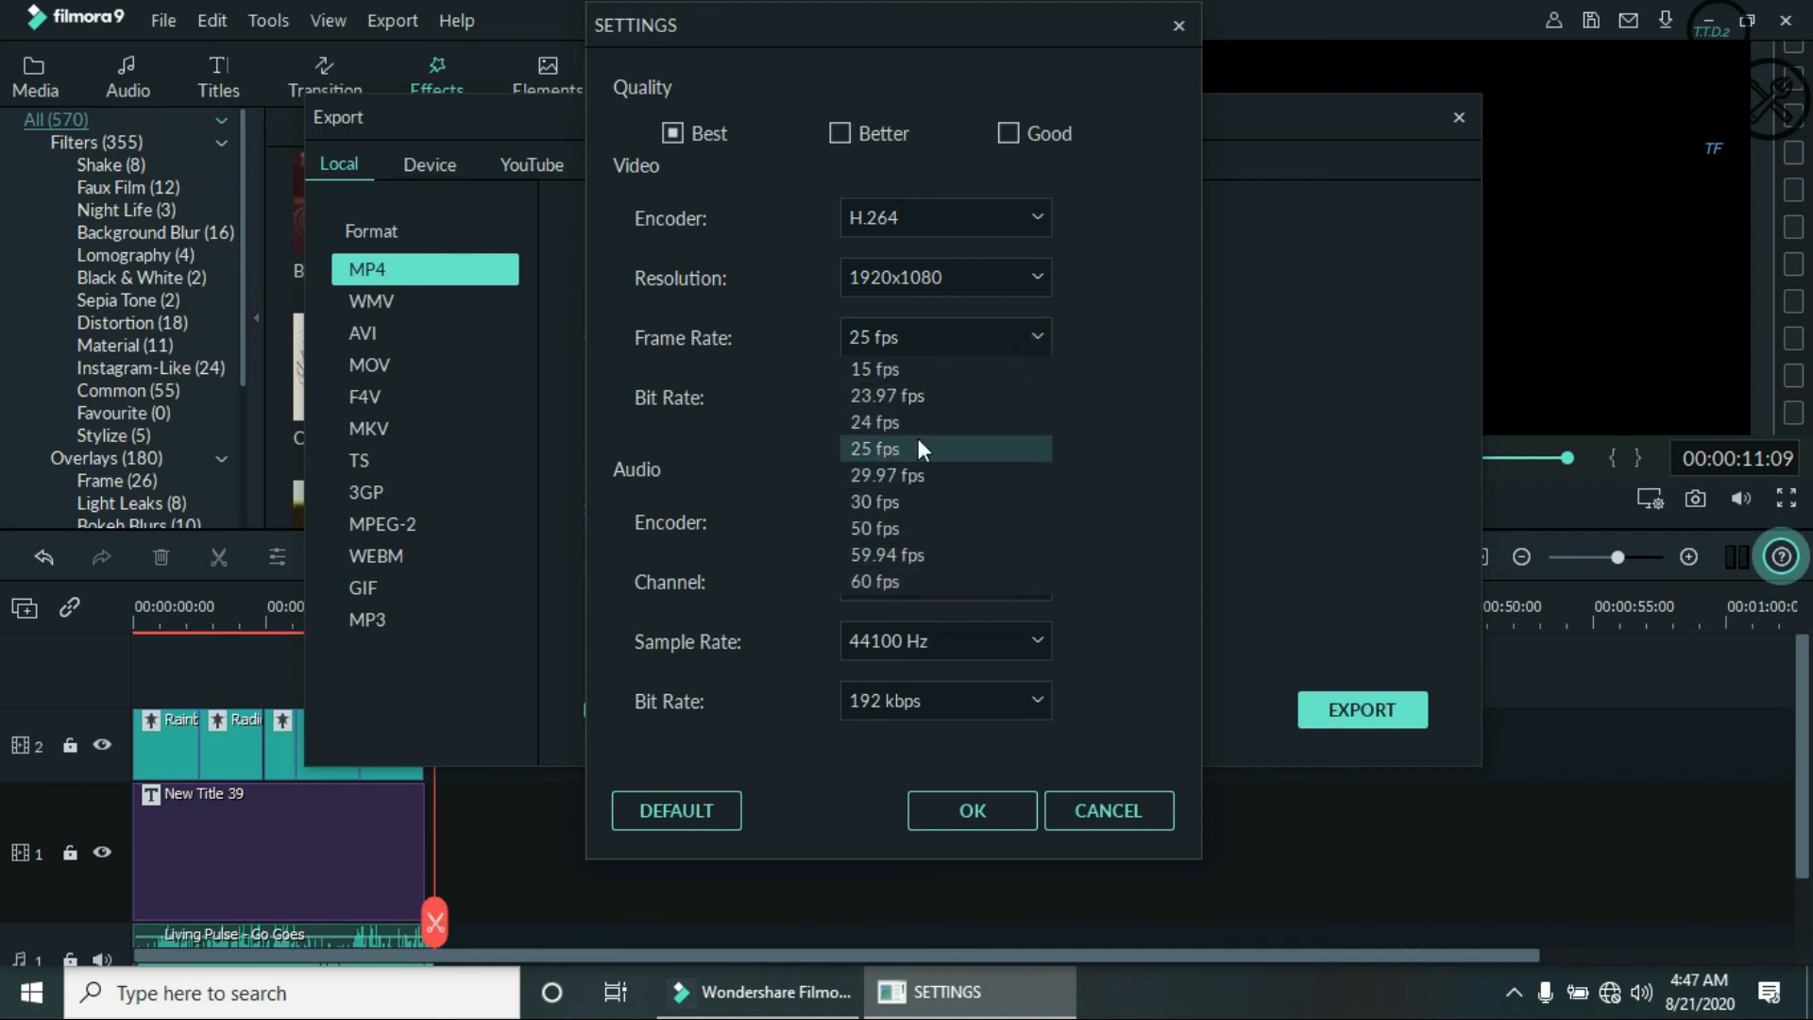
left_click(908, 497)
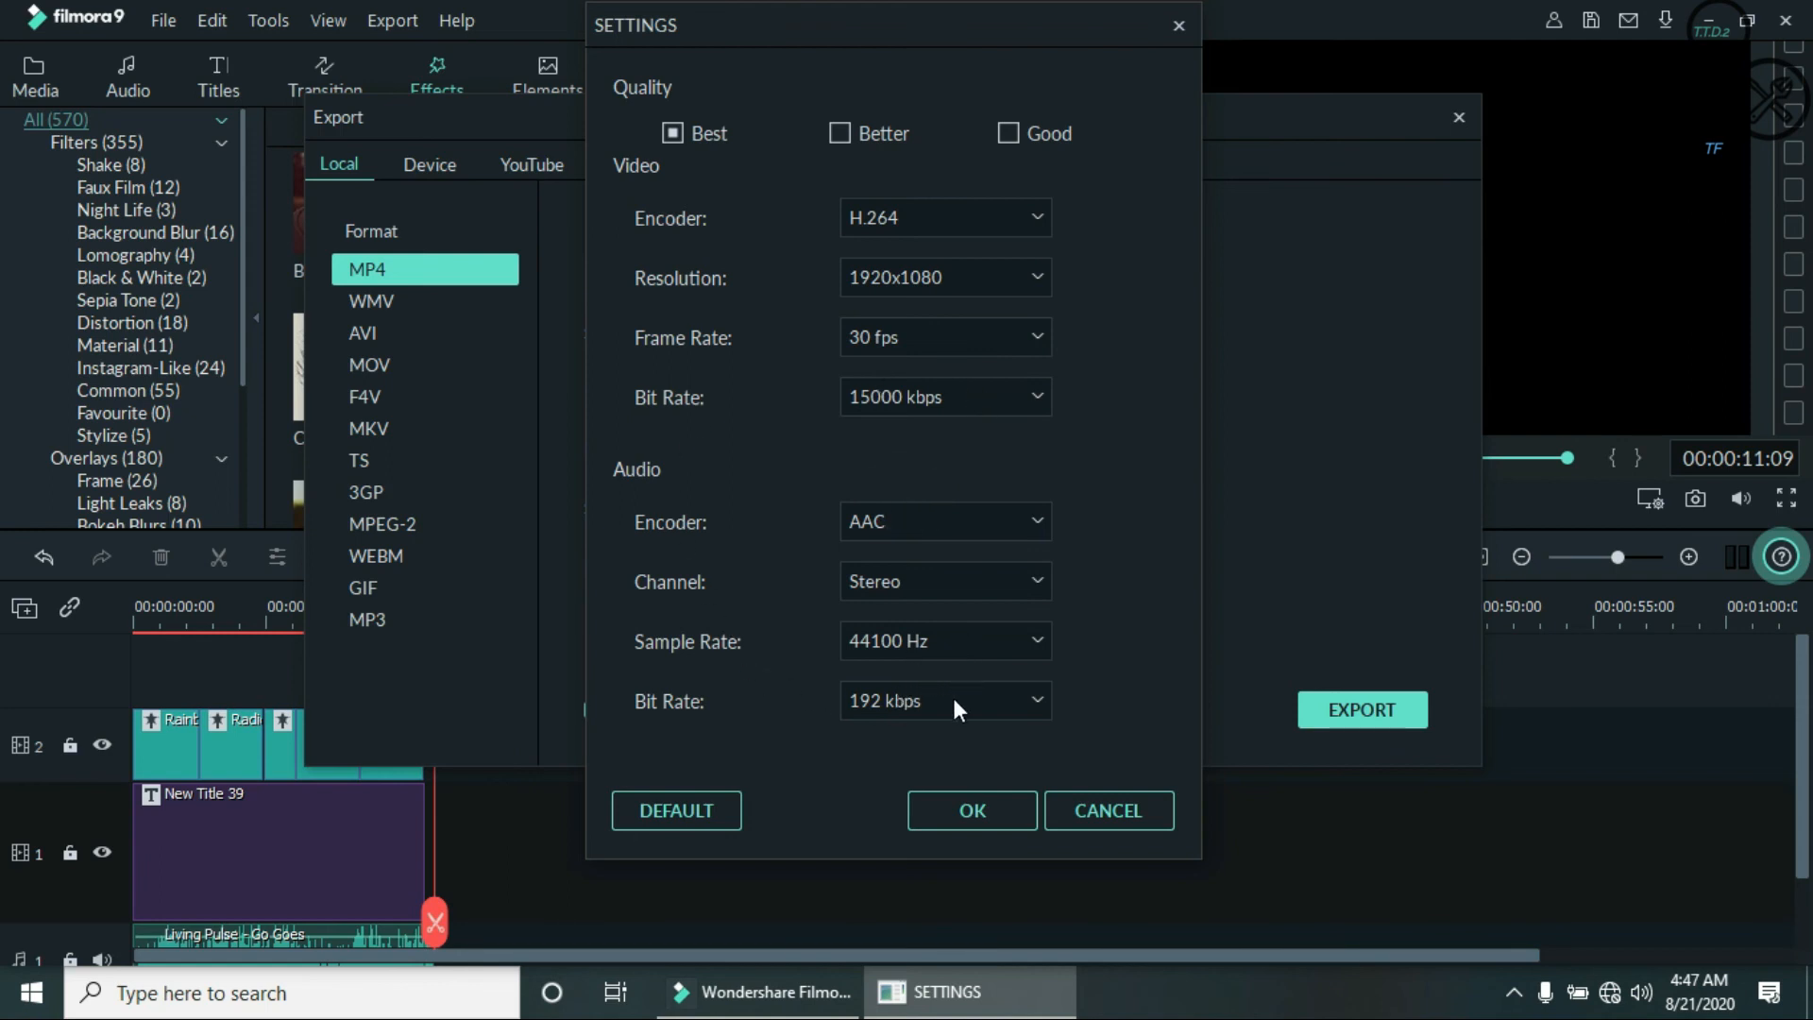
left_click(1039, 700)
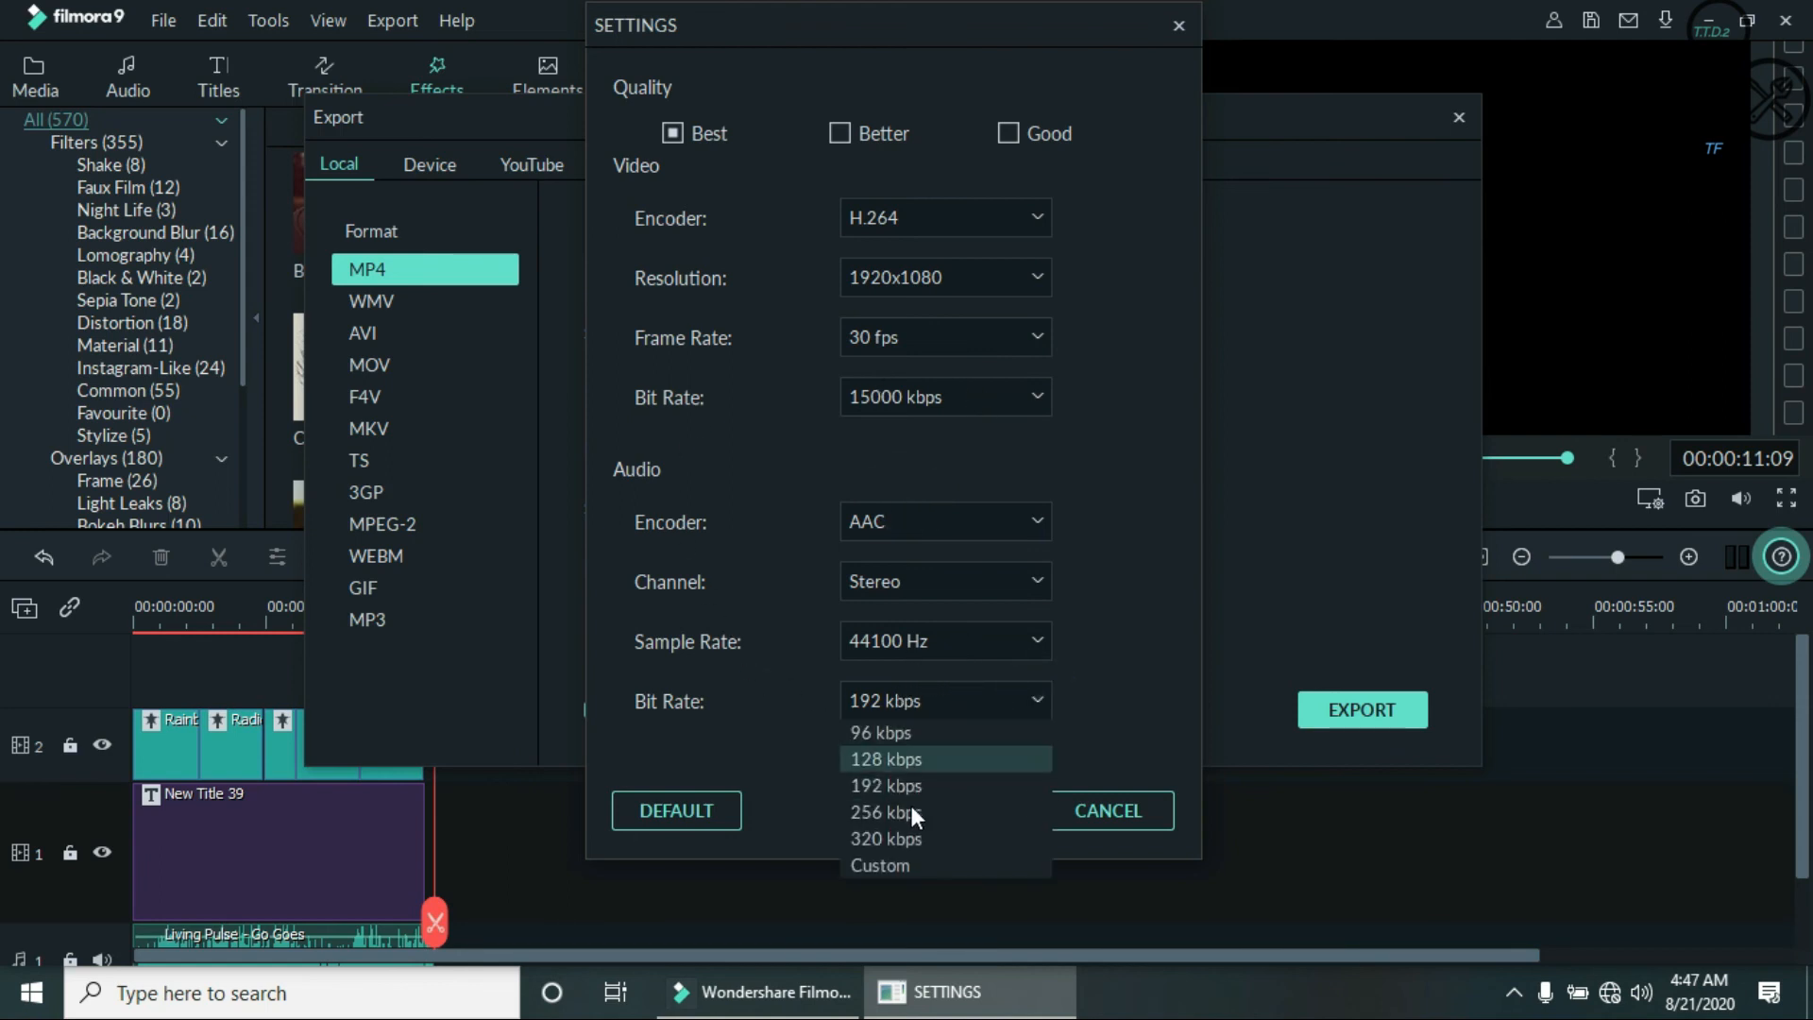
left_click(885, 841)
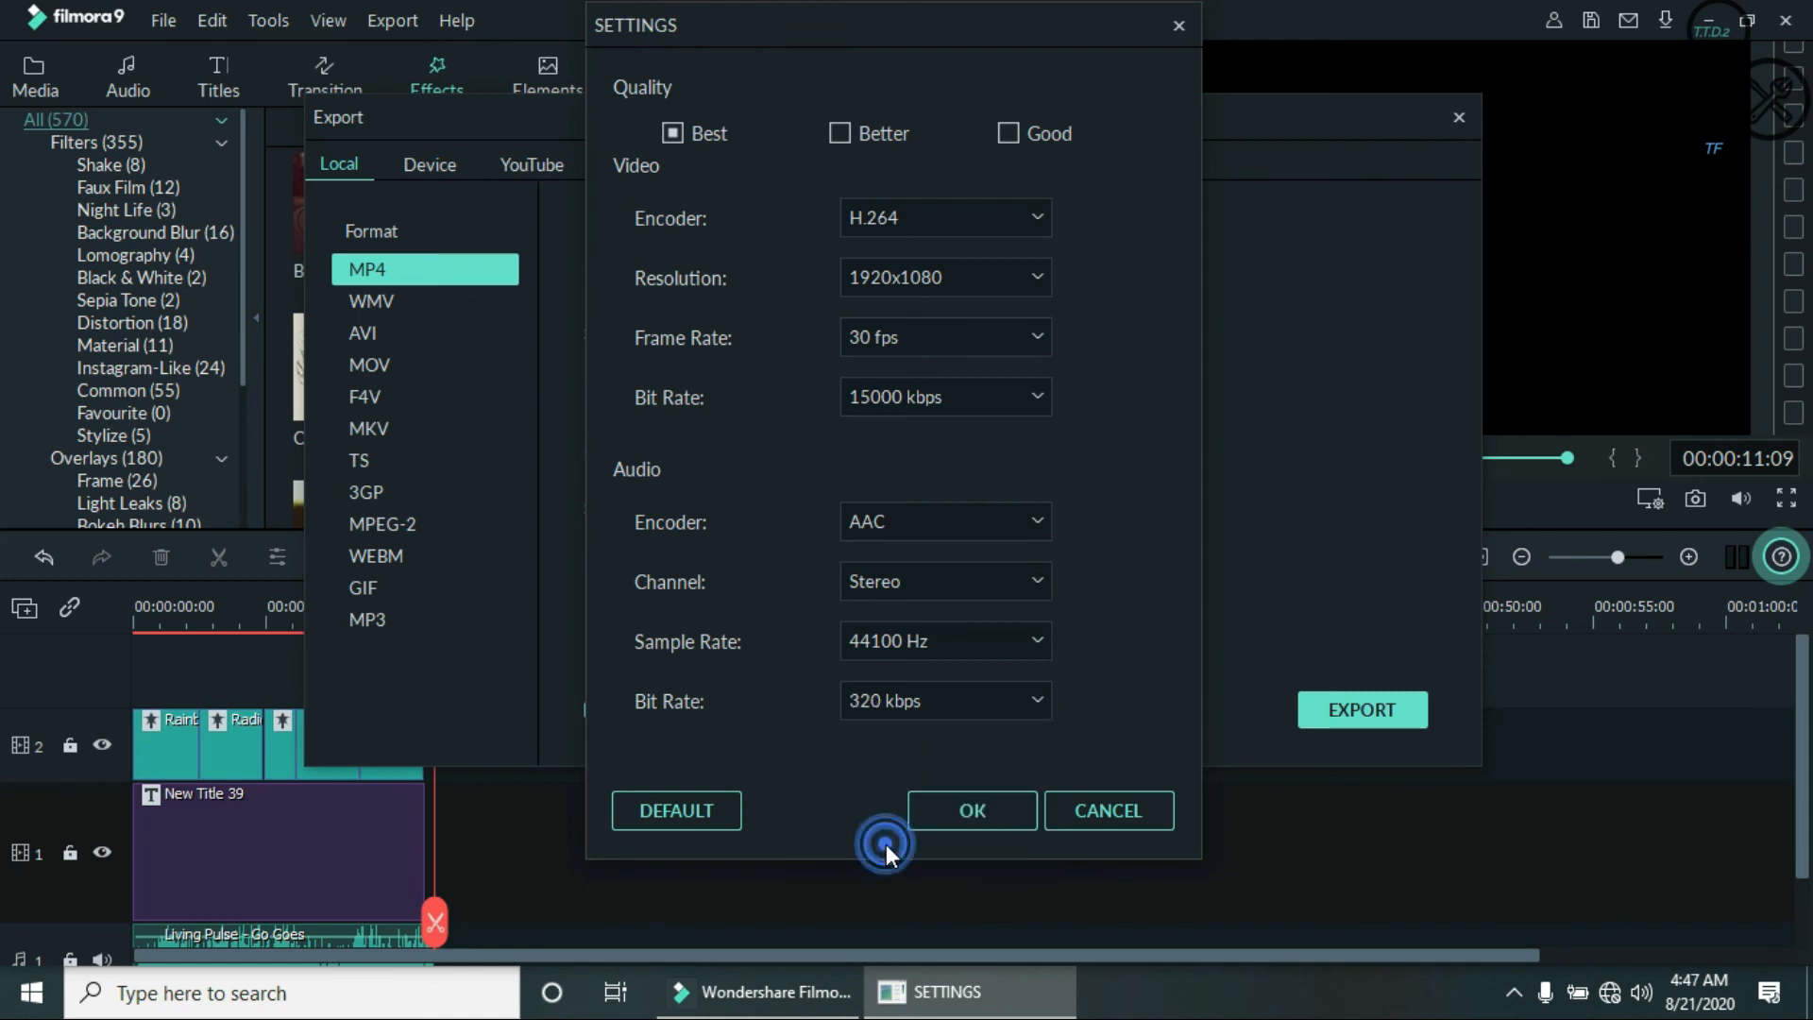
left_click(947, 805)
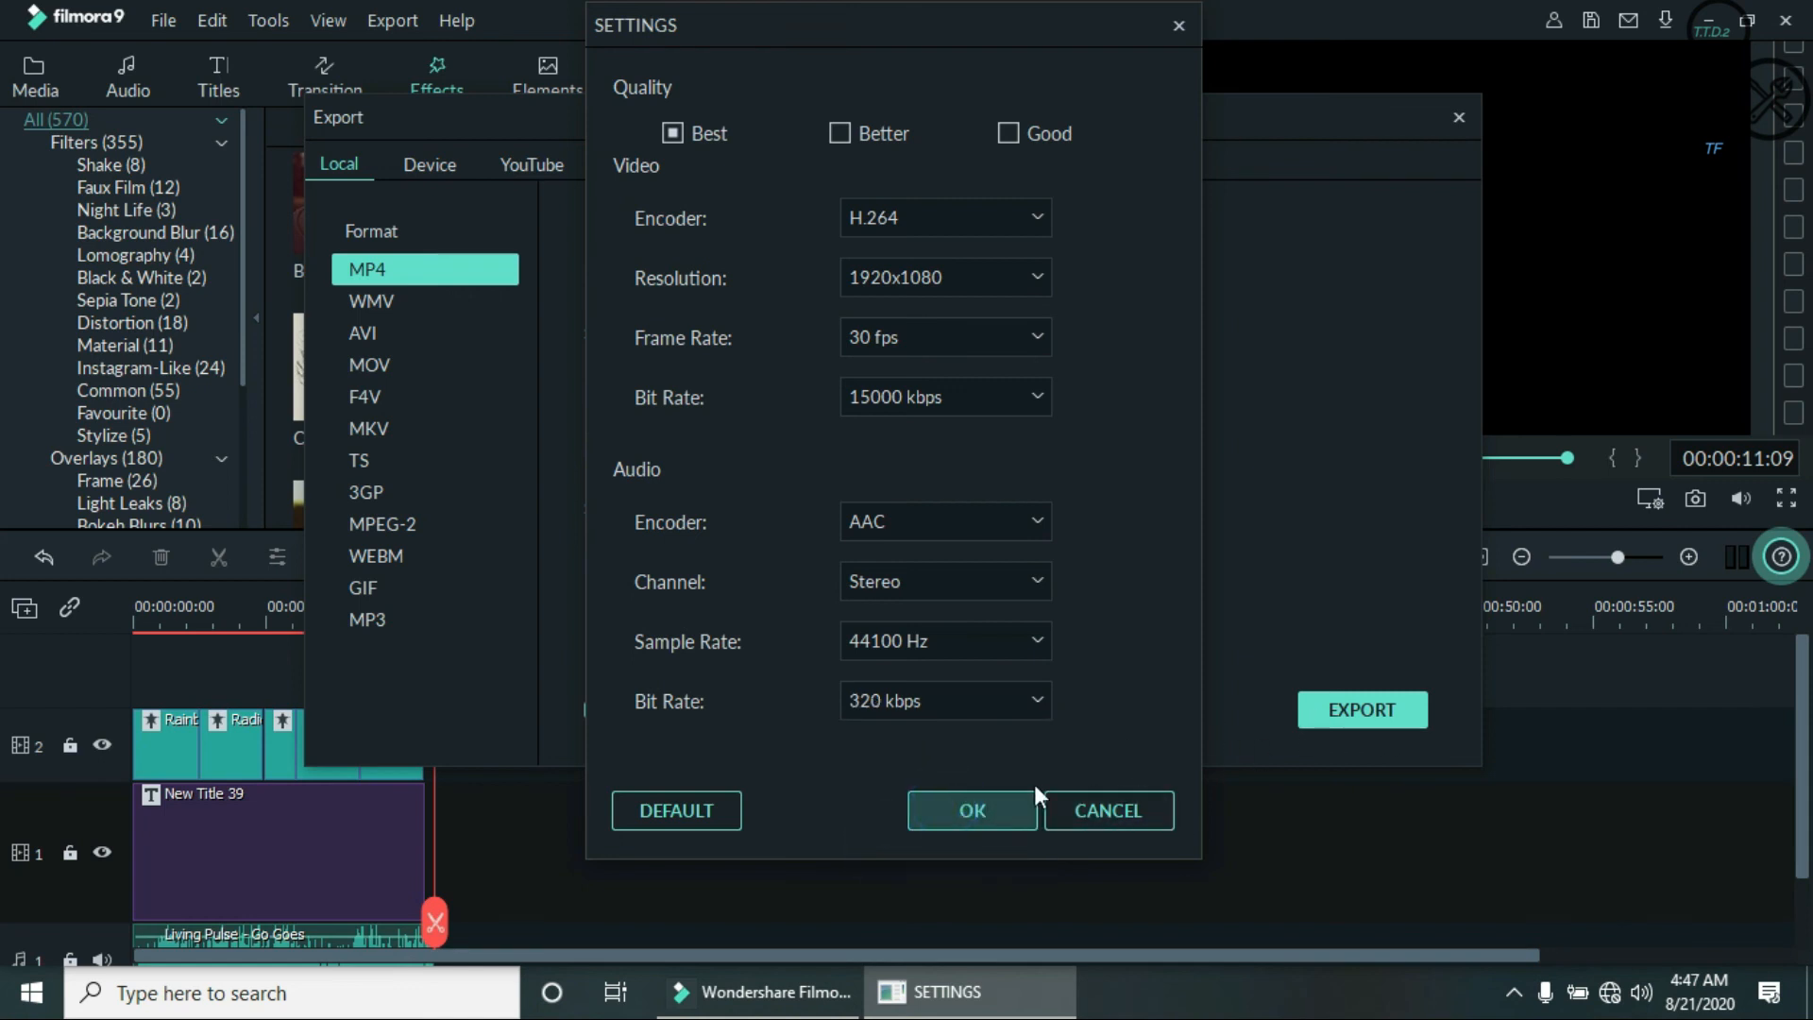
- Export the intro as an MP4 file to D:/New folder (10)/New folder and close the export windows
left_click(1342, 725)
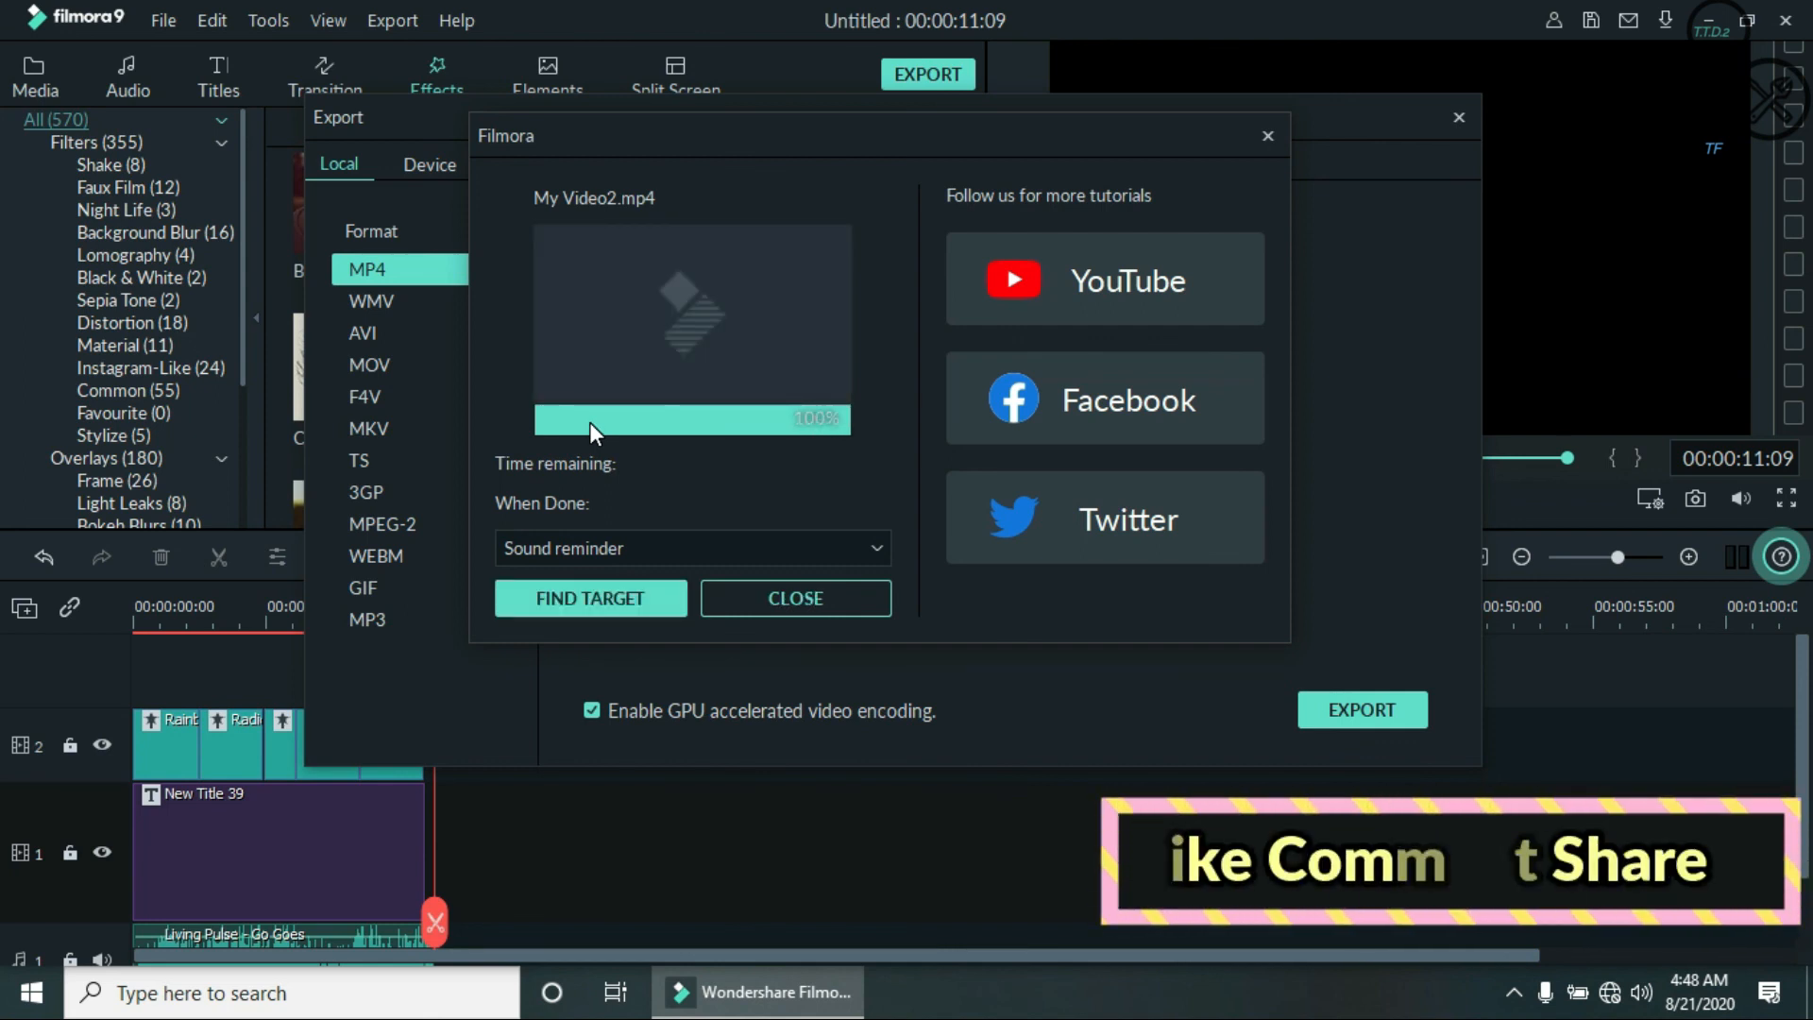
left_click(762, 604)
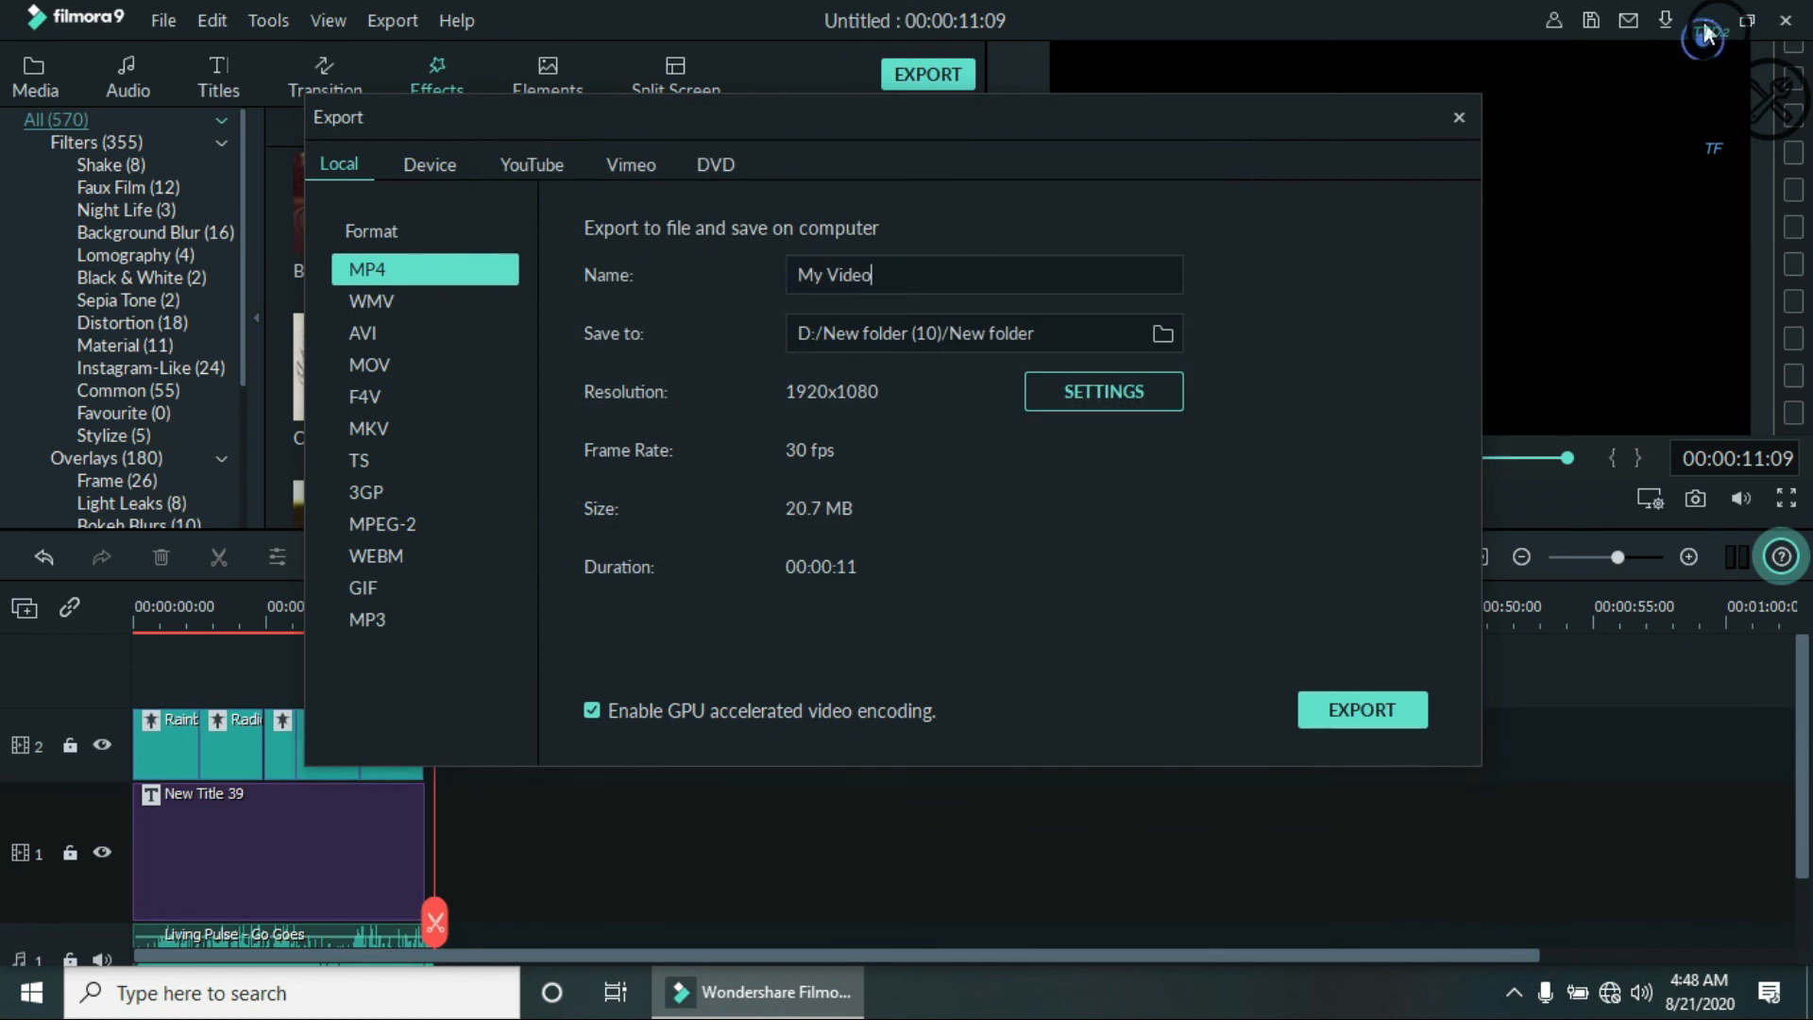
left_click(1457, 118)
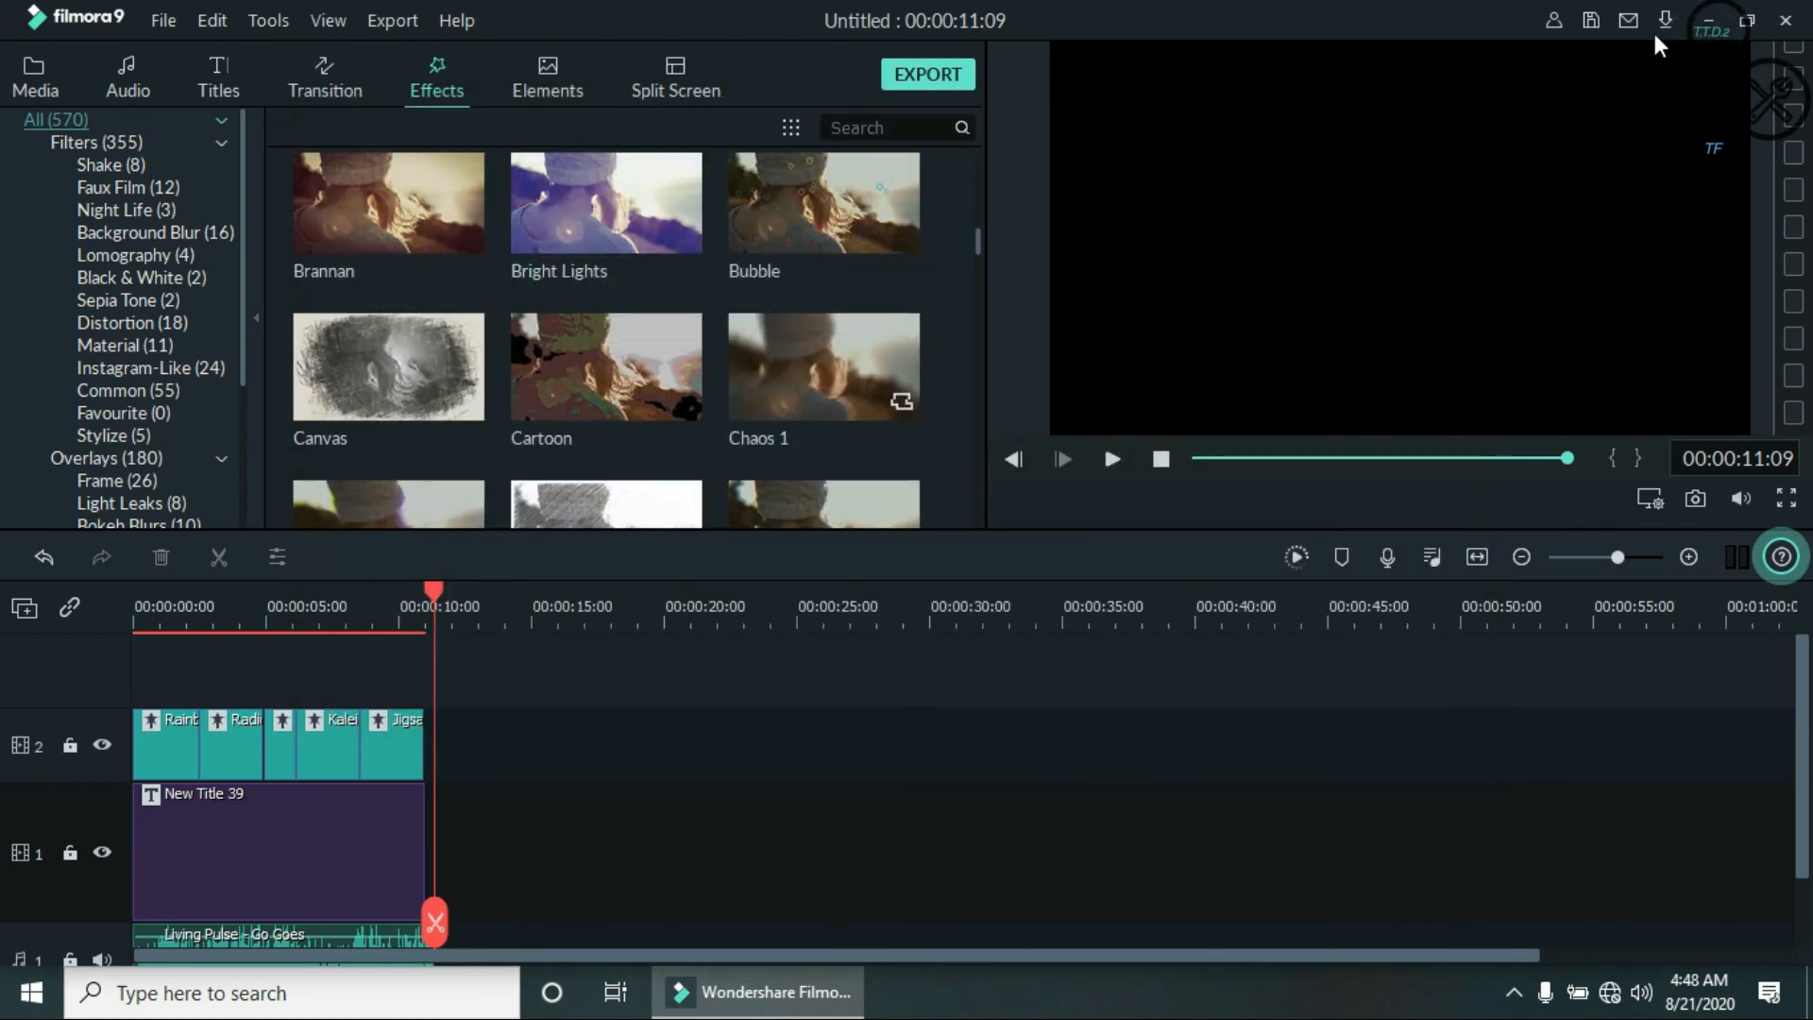
- Switch to File Explorer, open D:/New folder (10)/New folder and play the exported My Video2.mp4
left_click(1707, 21)
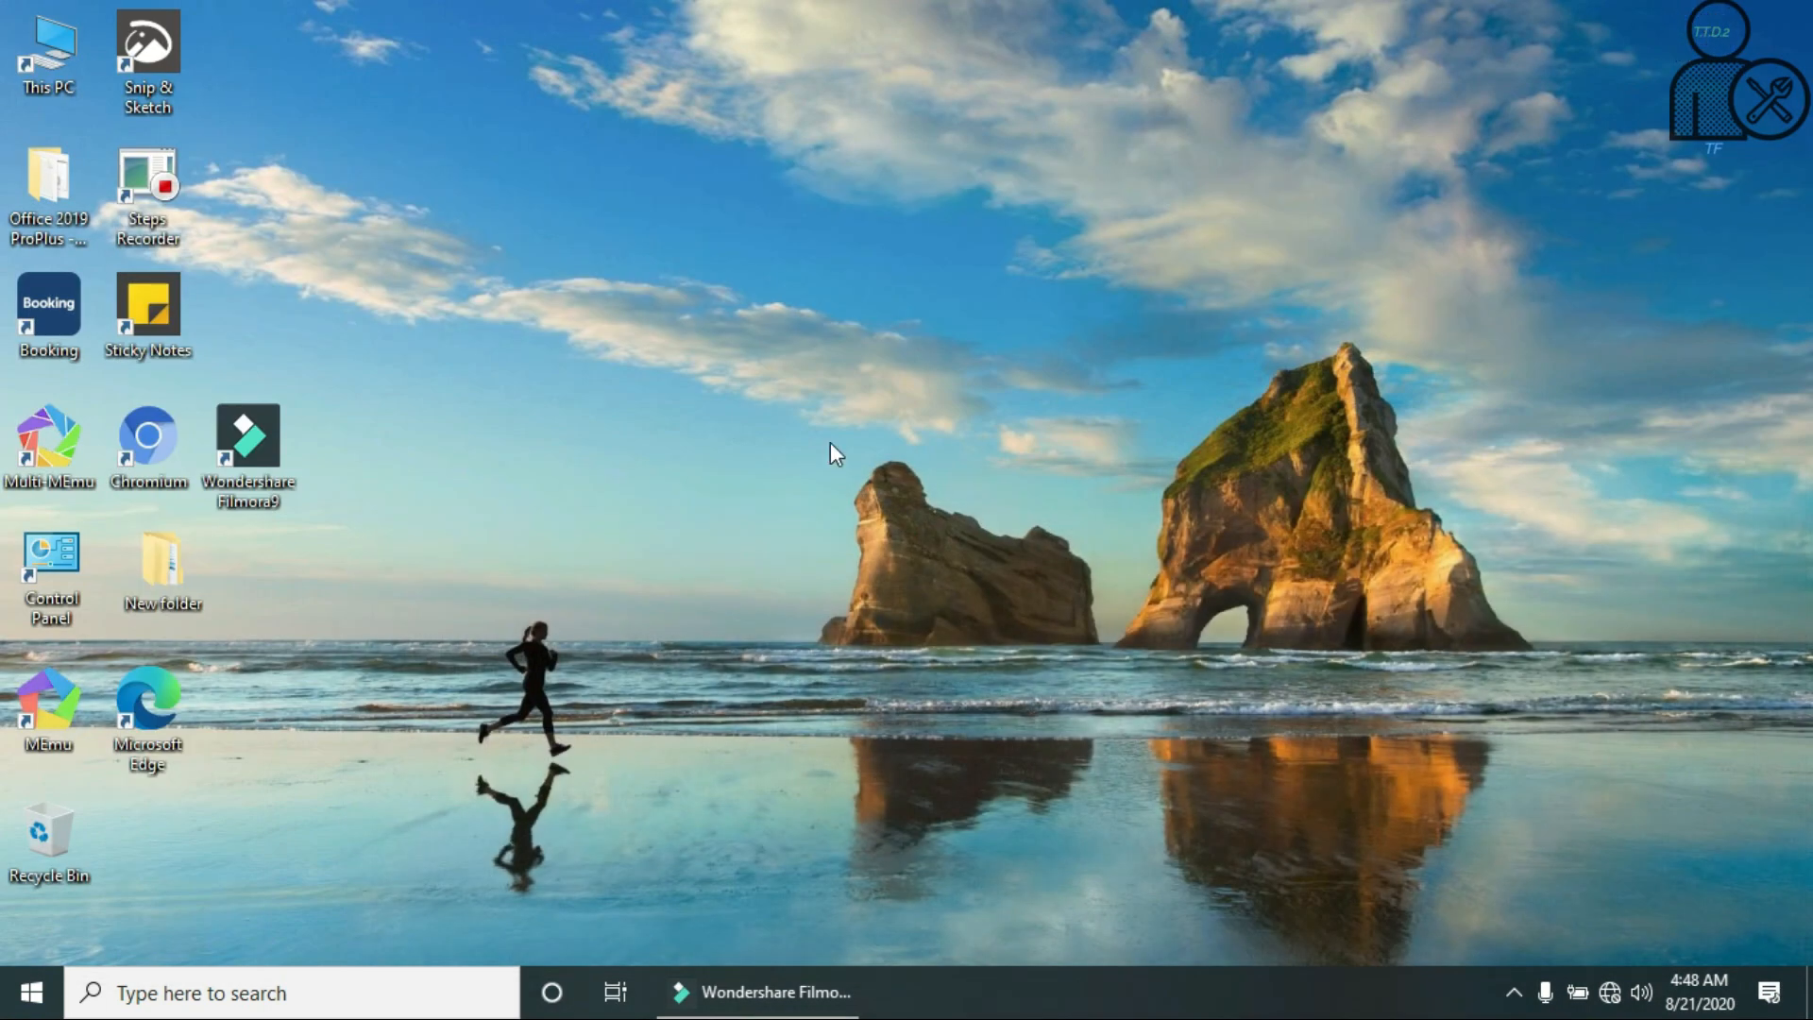
double_click(55, 58)
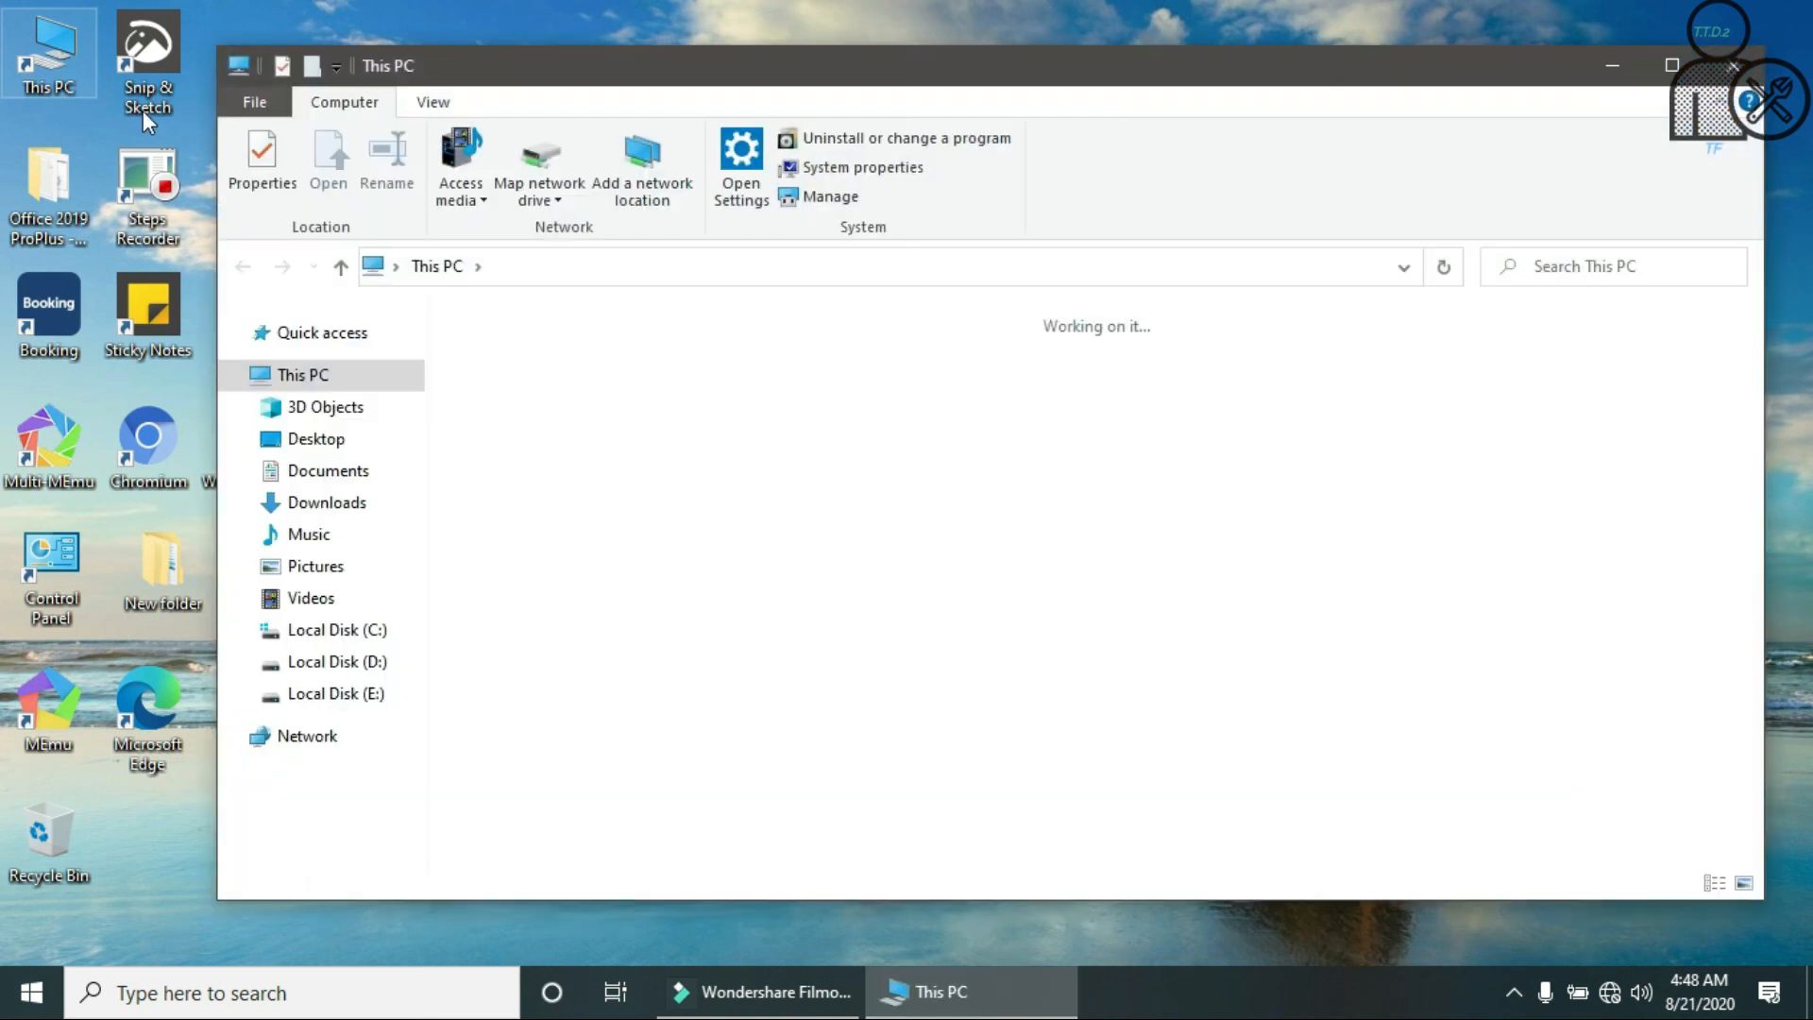
double_click(935, 639)
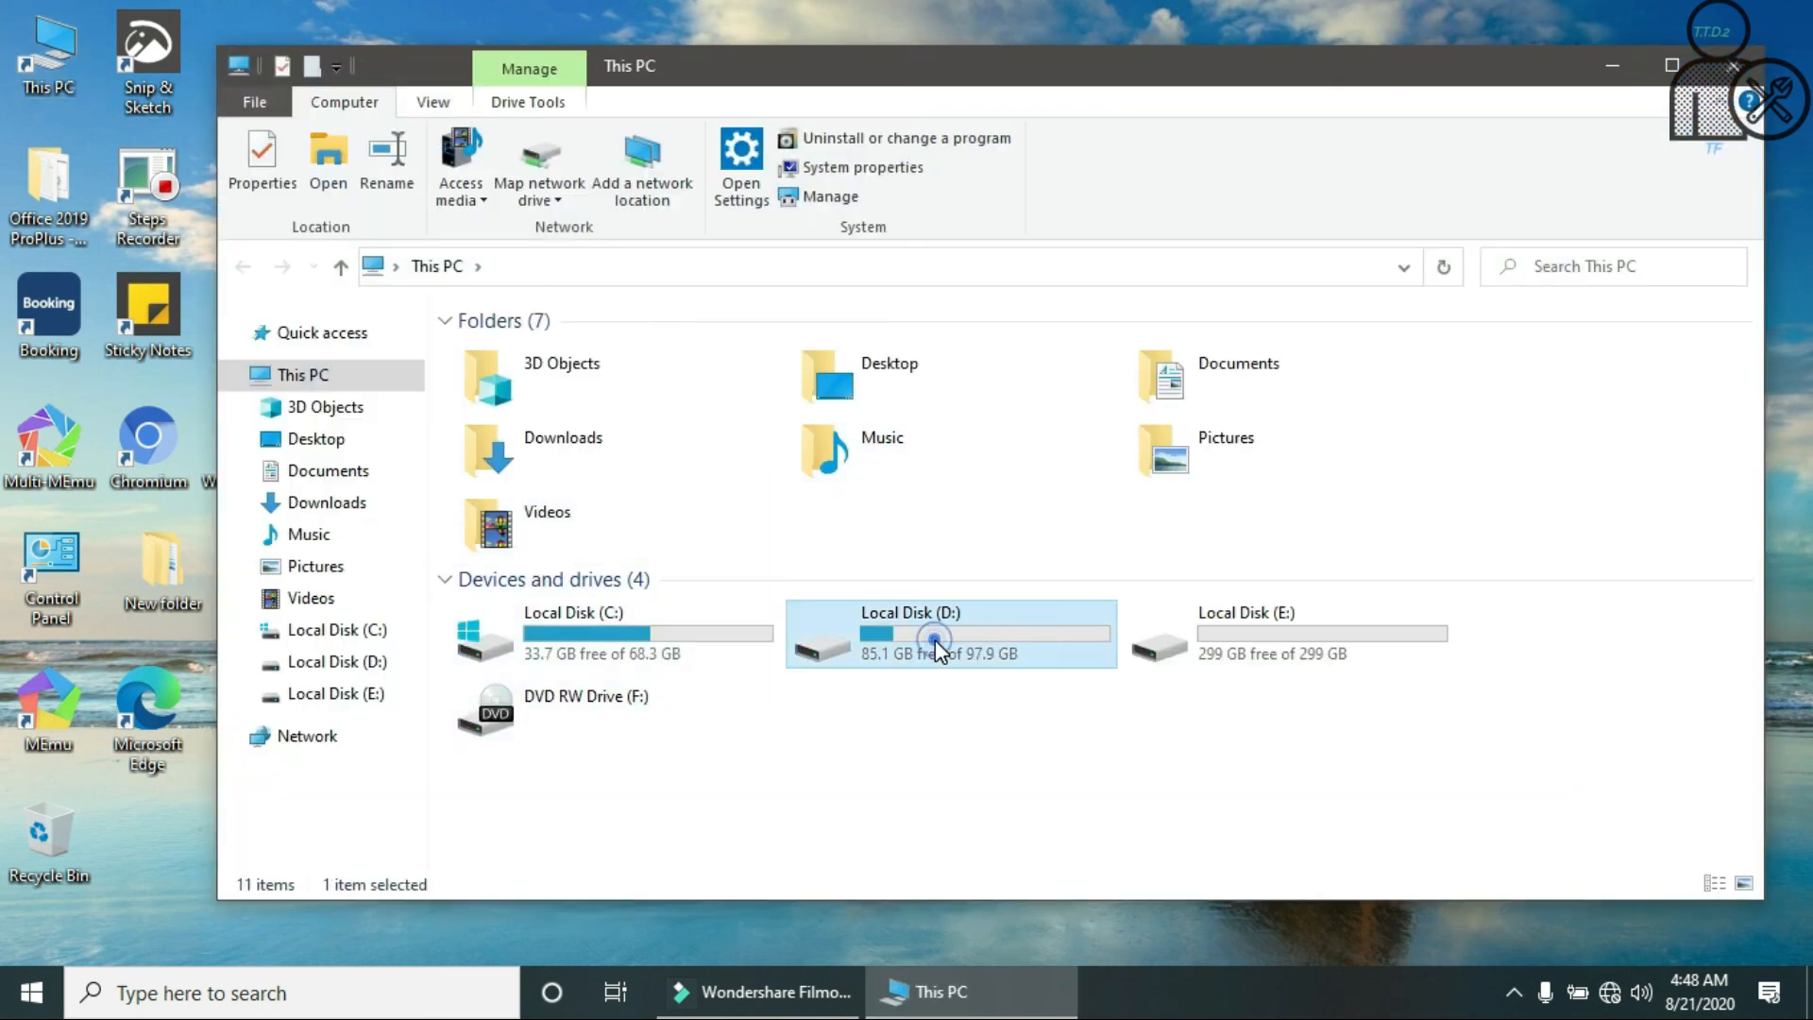
left_click(538, 609)
double_click(541, 609)
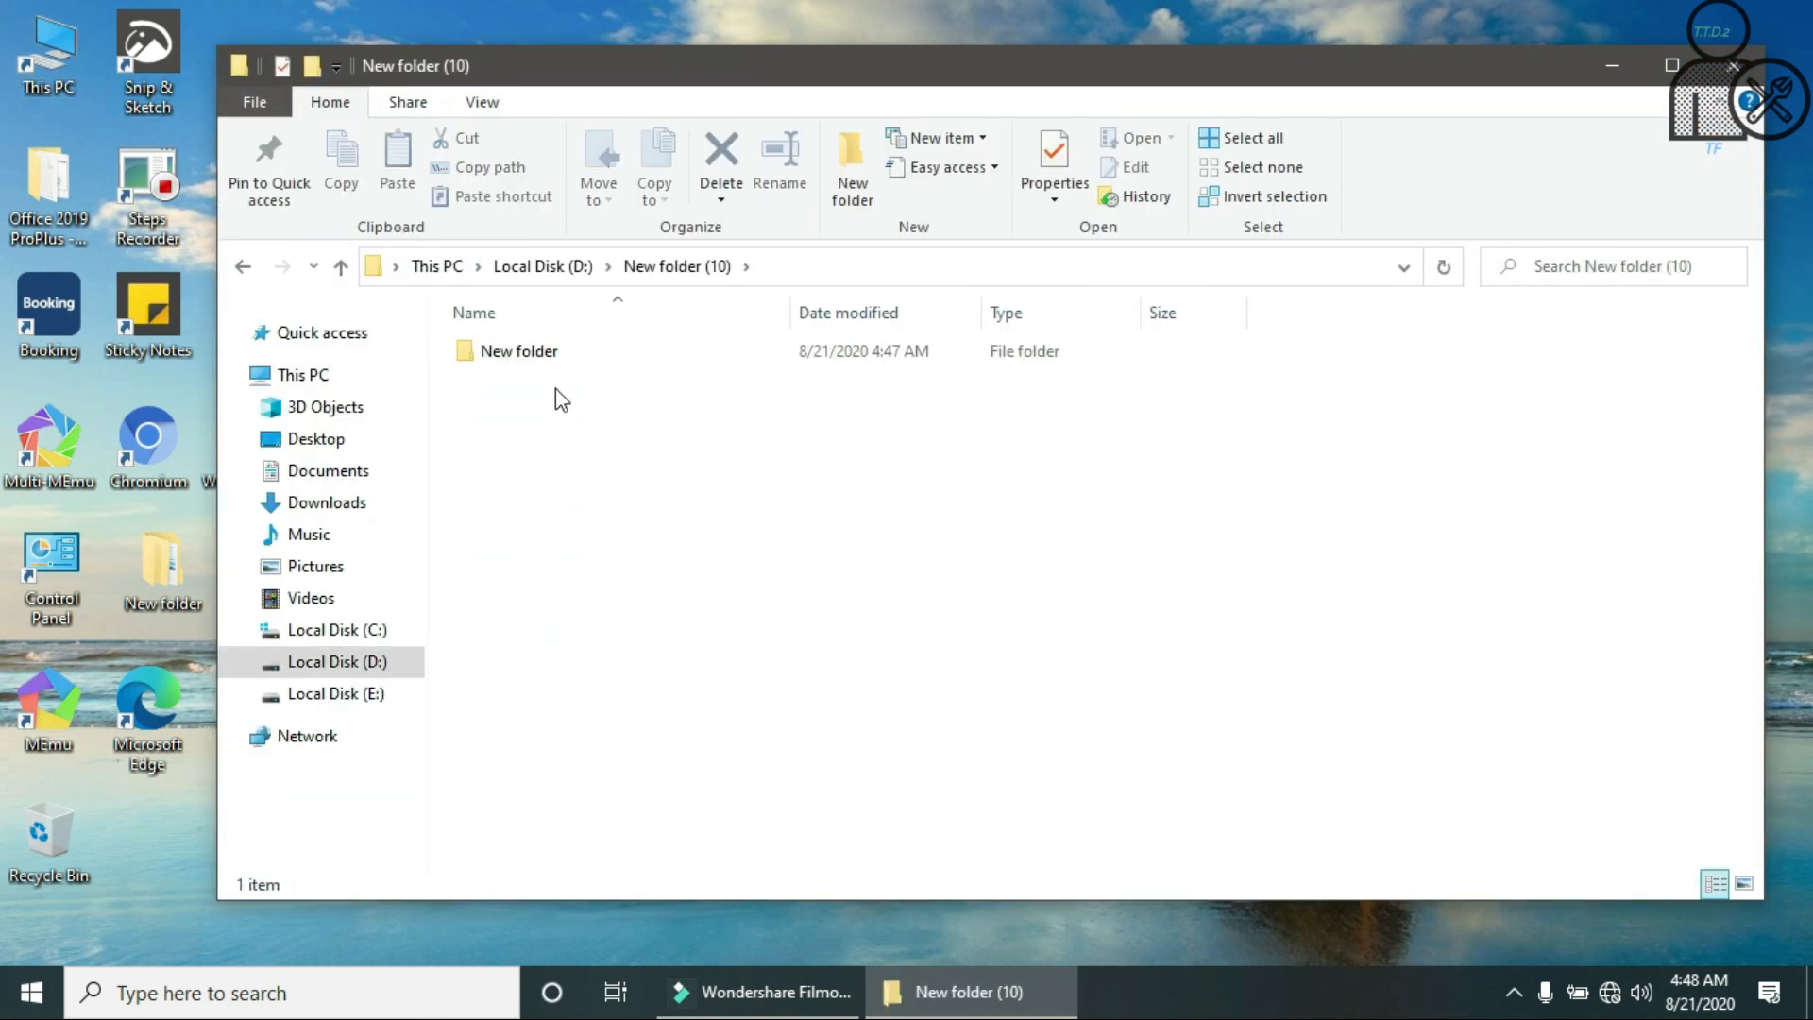
double_click(554, 357)
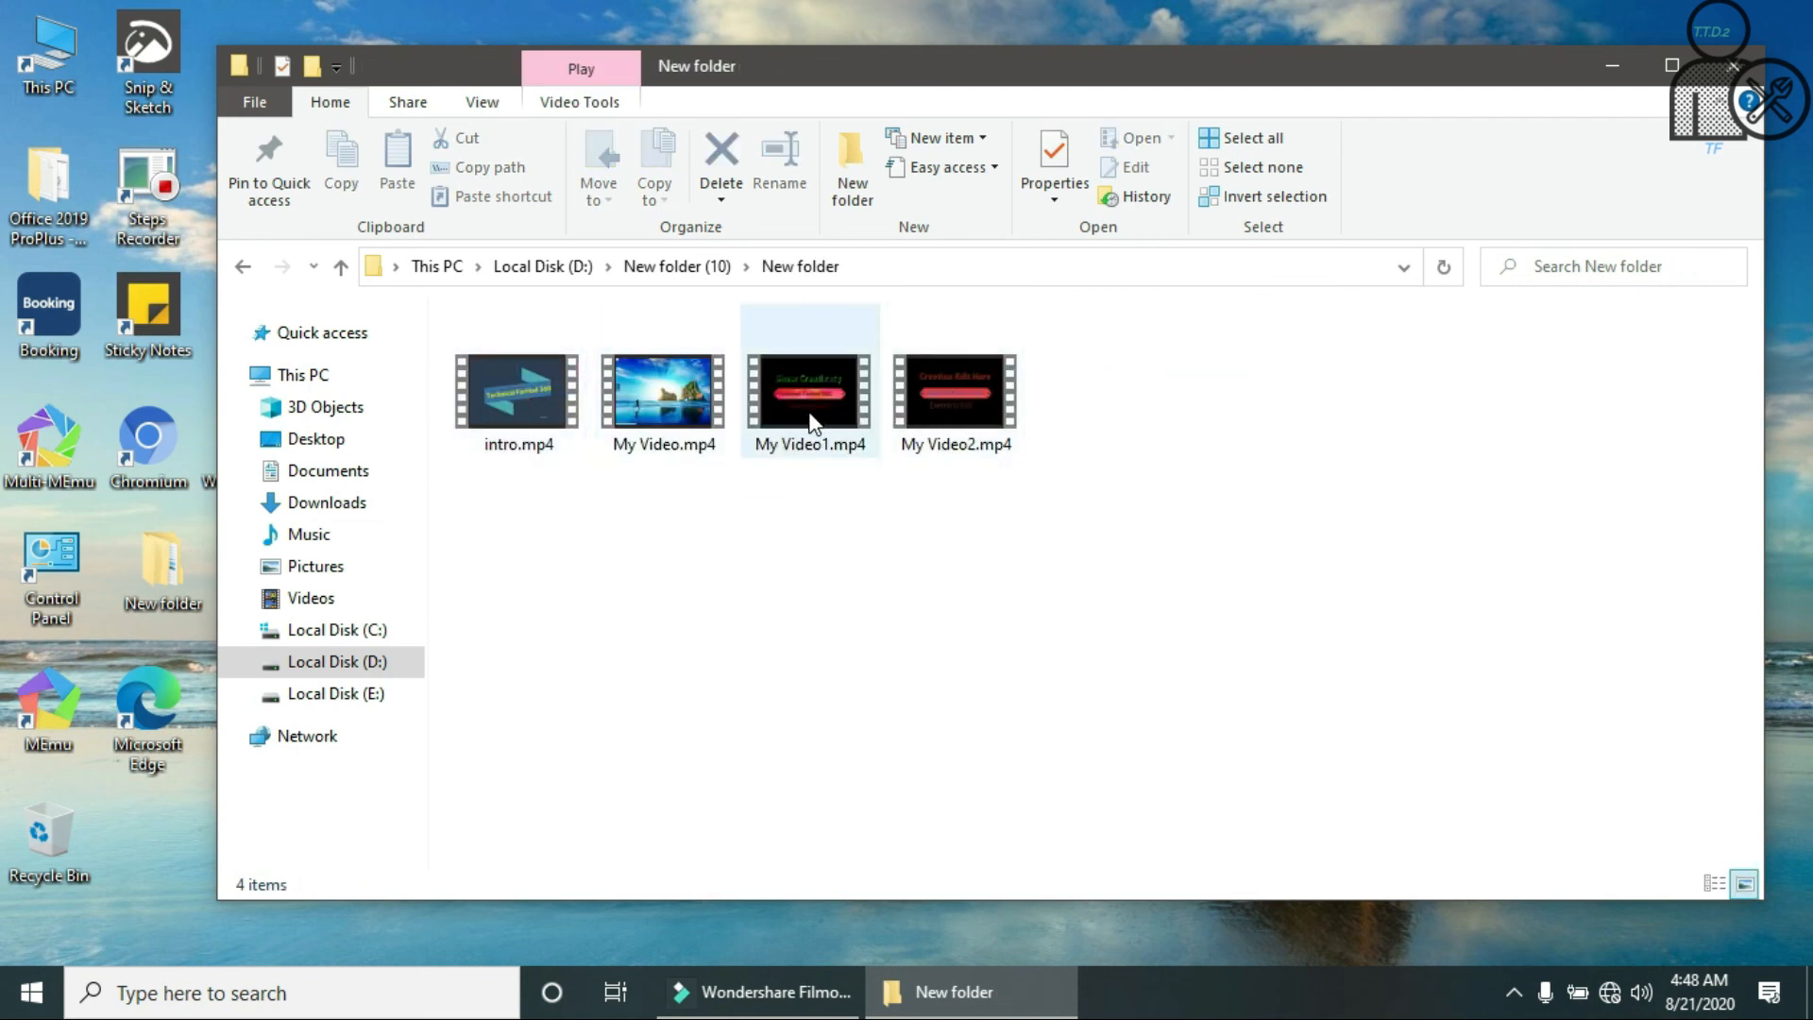
left_click(921, 409)
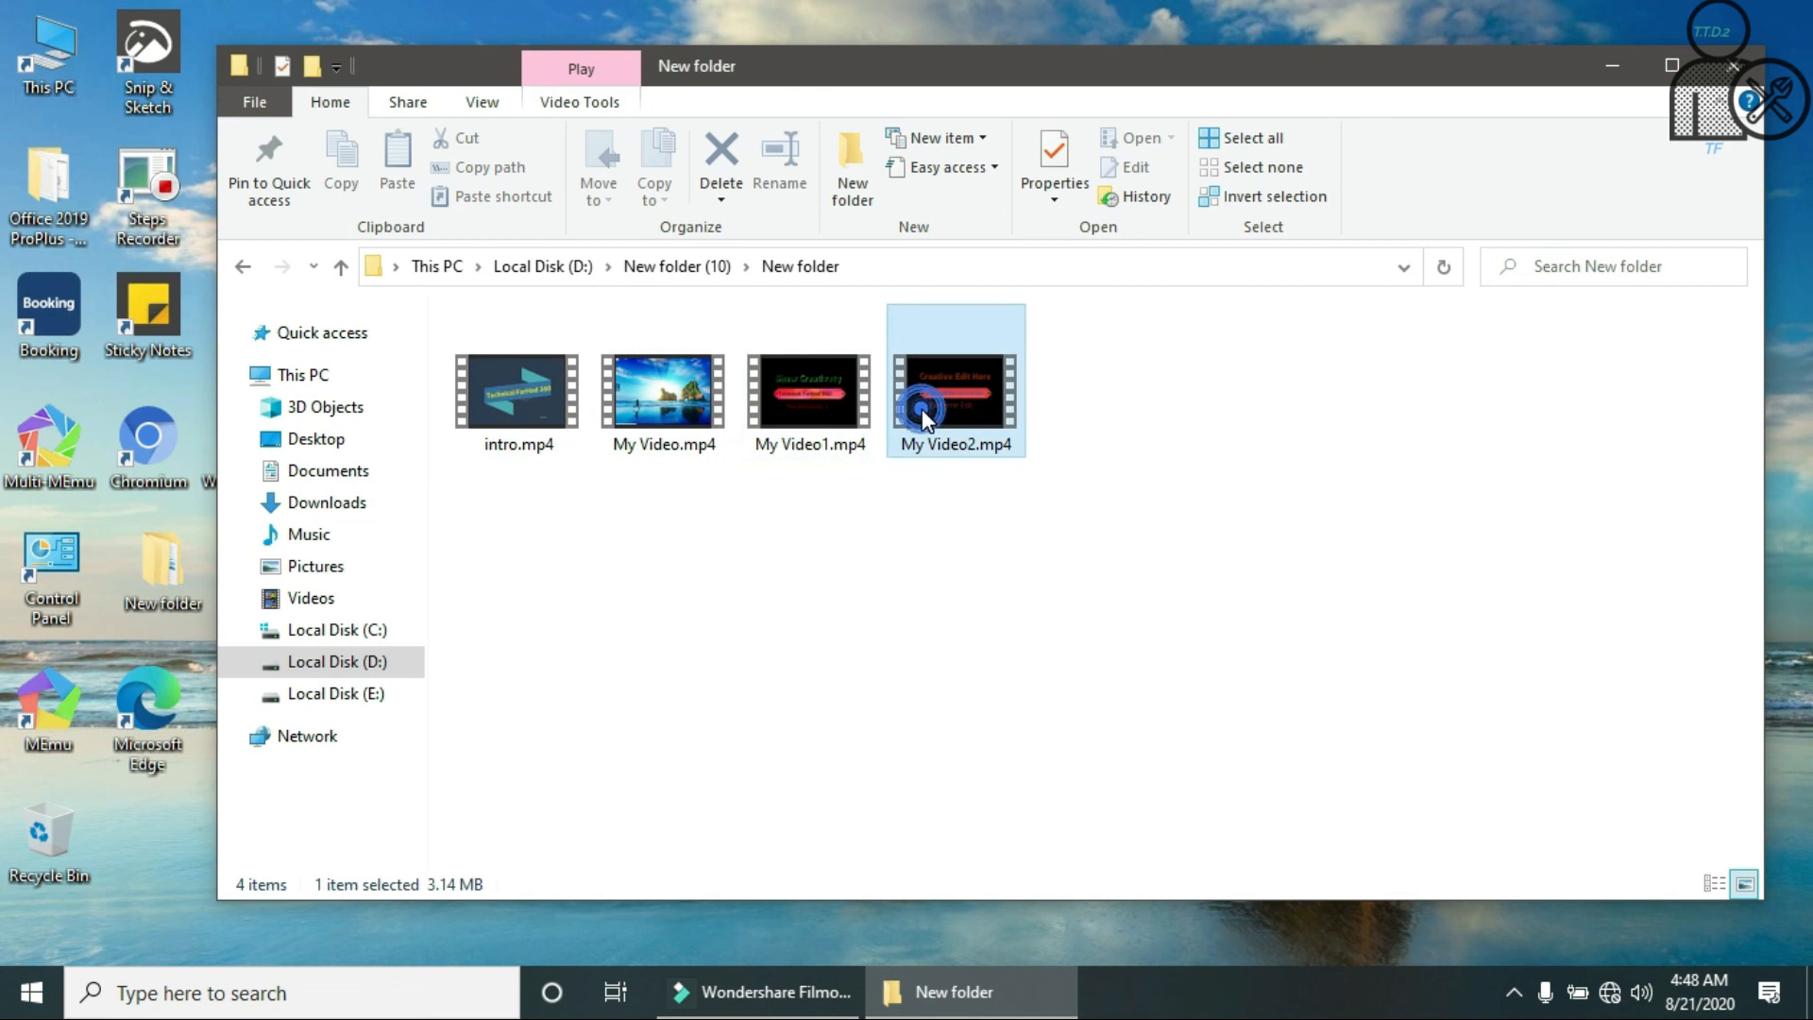
double_click(922, 410)
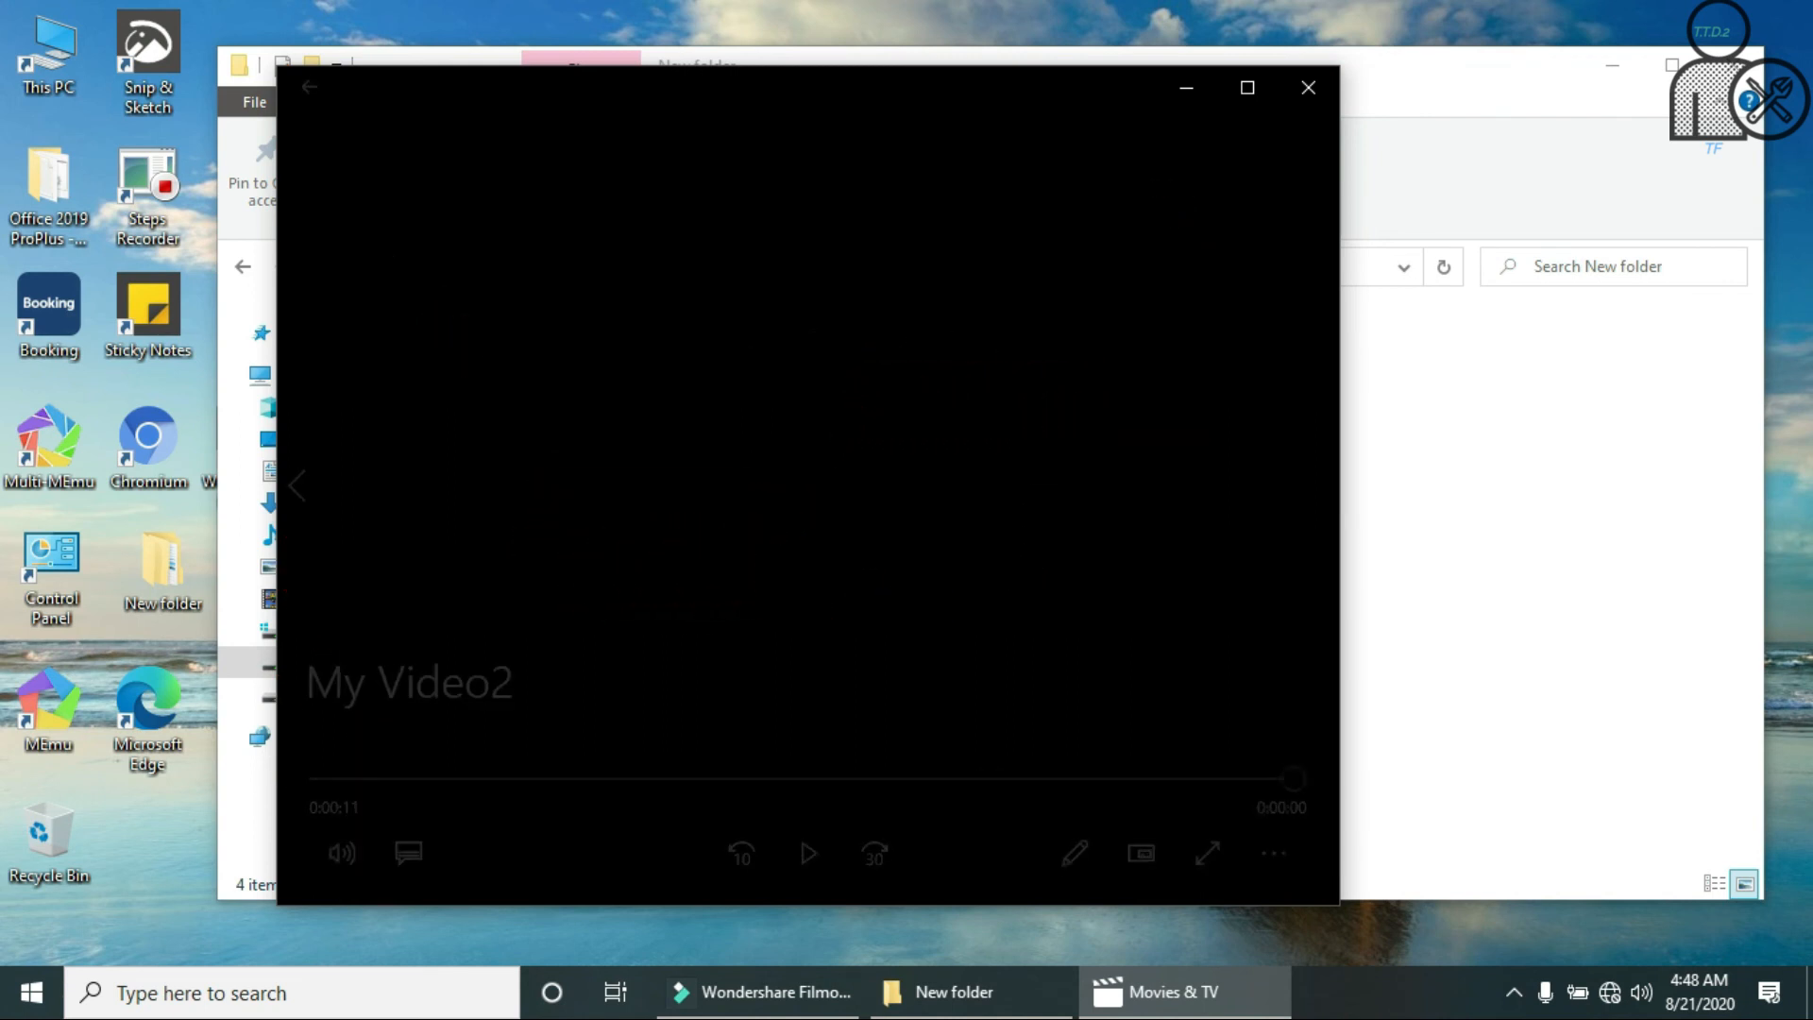
- Close the video player and the folder window, and refresh the desktop
left_click(1305, 86)
left_click(1748, 78)
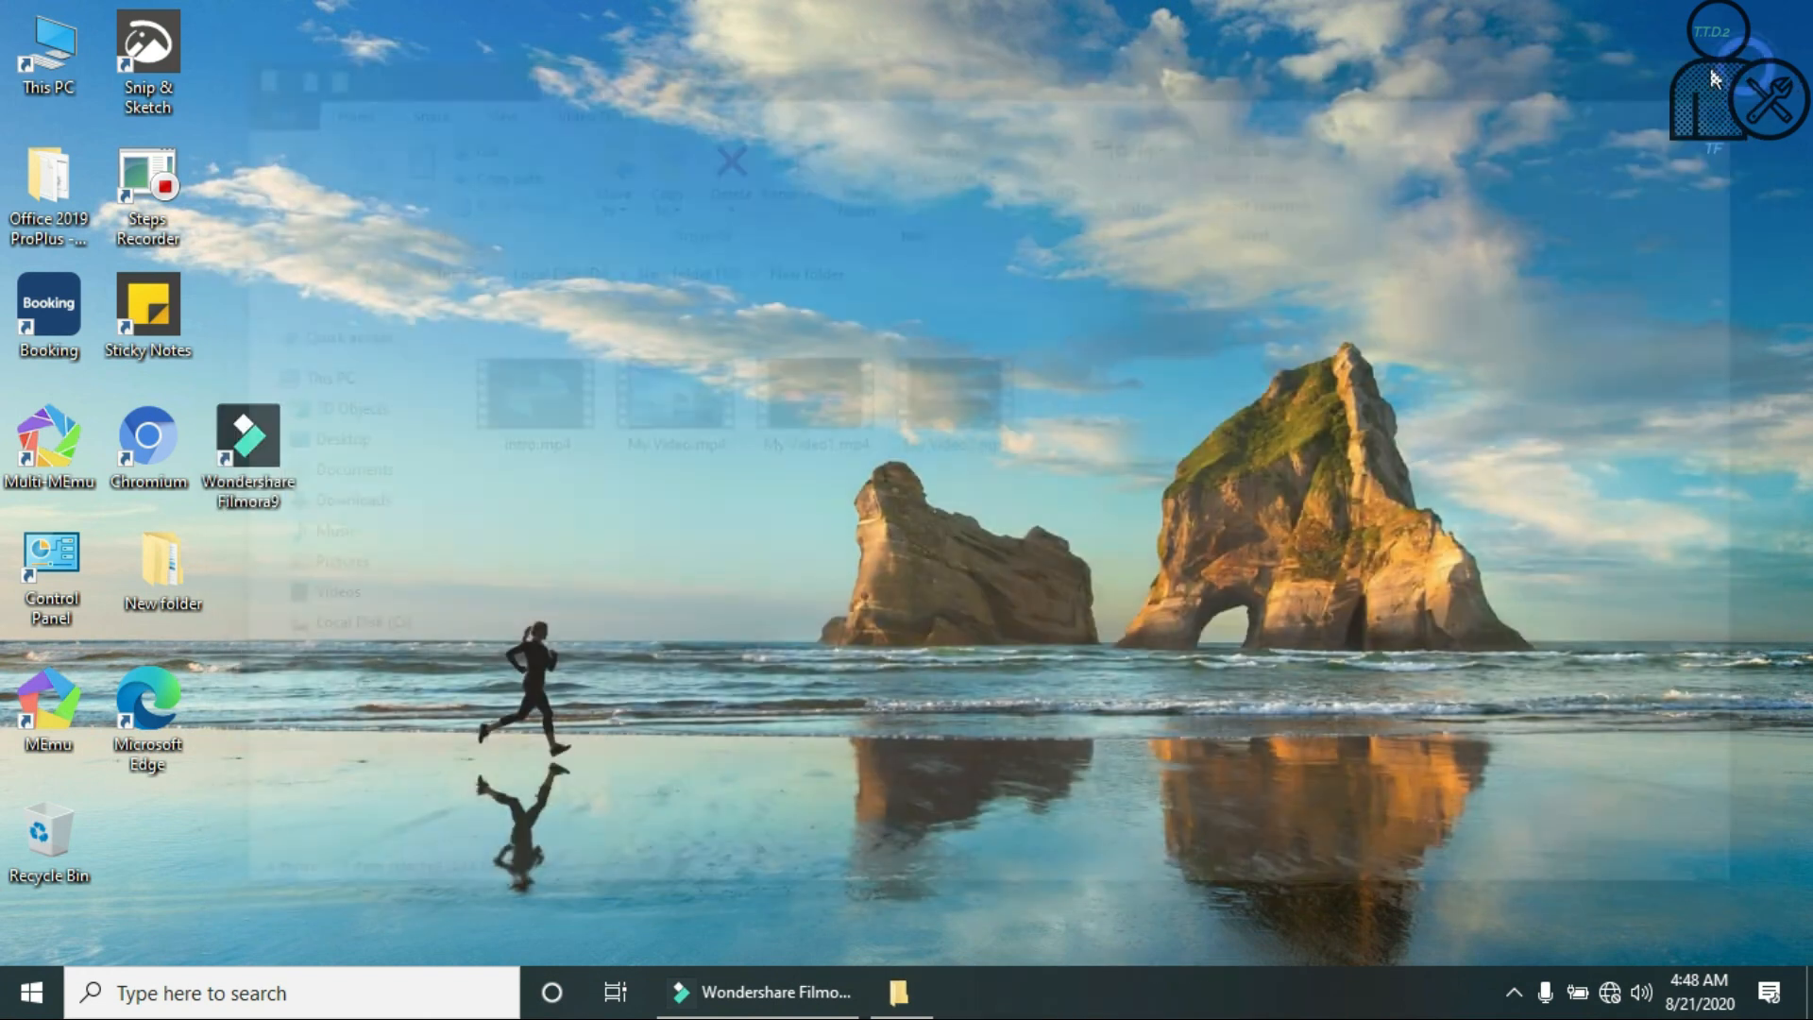
right_click(885, 226)
left_click(930, 298)
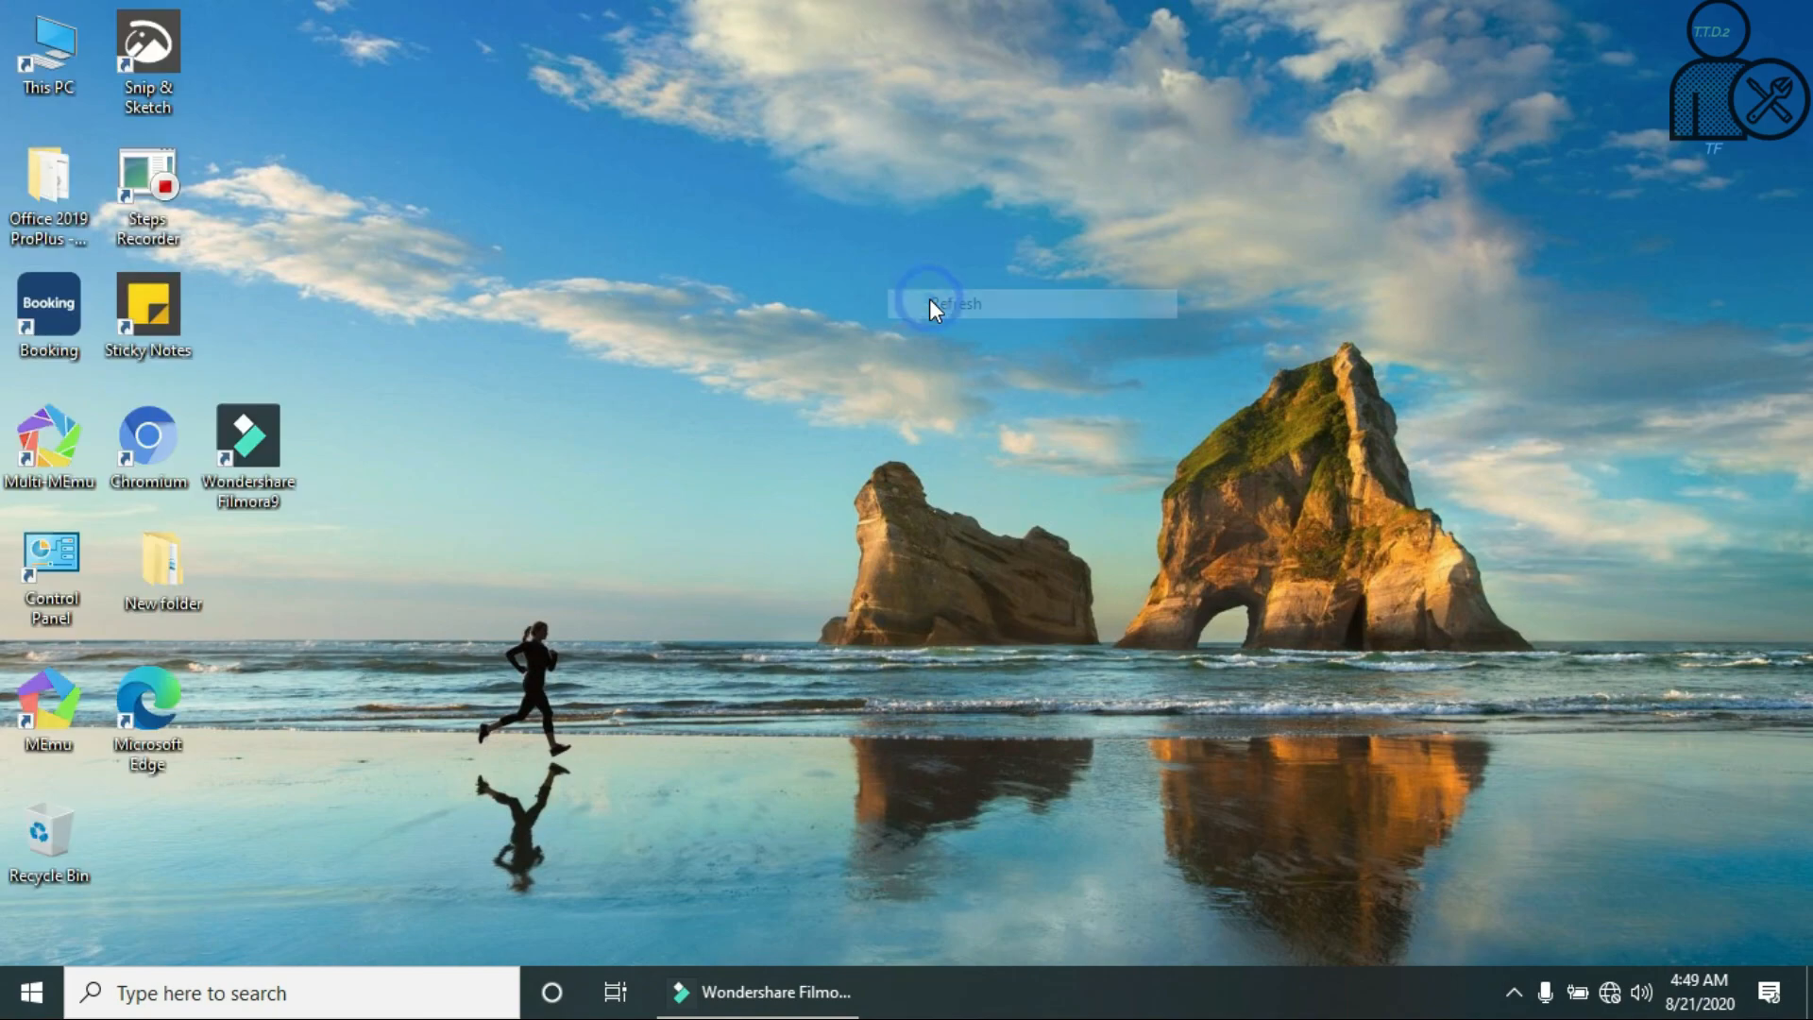